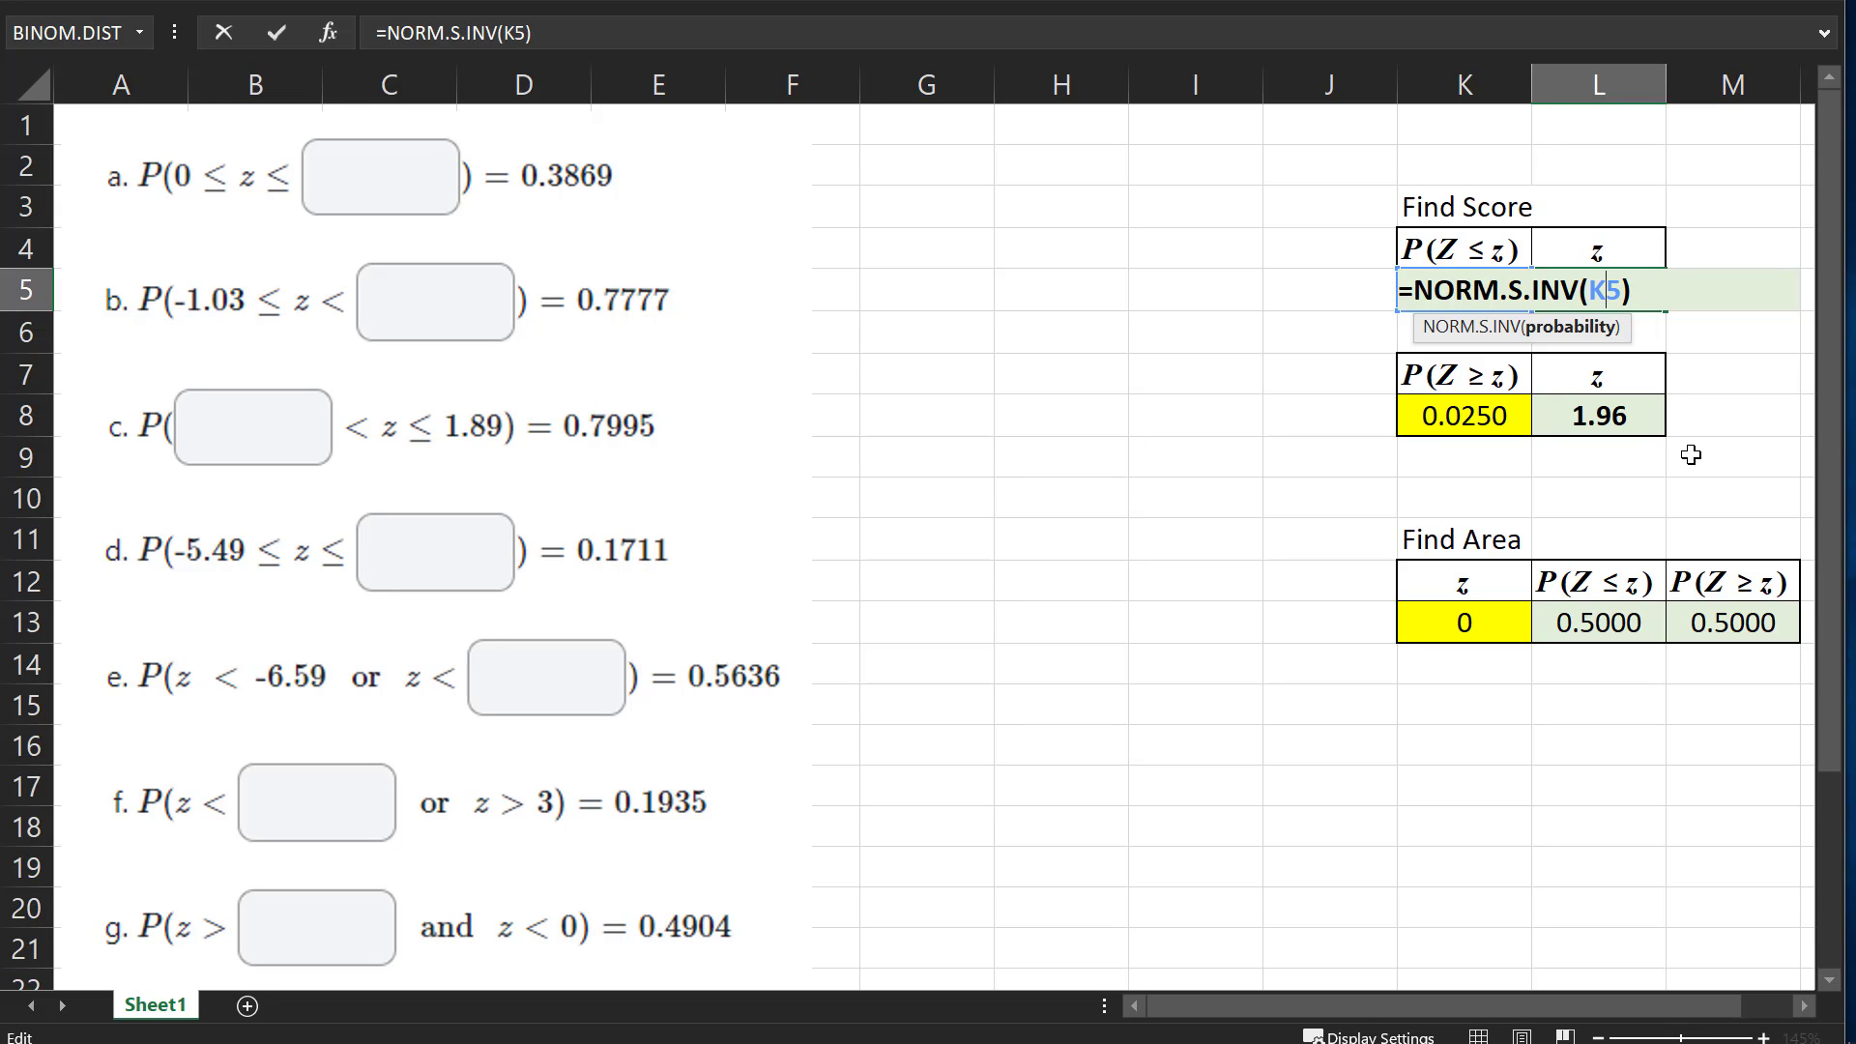
# Review the formulas that calculate the two z scores in cells L5 and L8 under Find Score
pyautogui.hotkey('ctrl', 'Return')
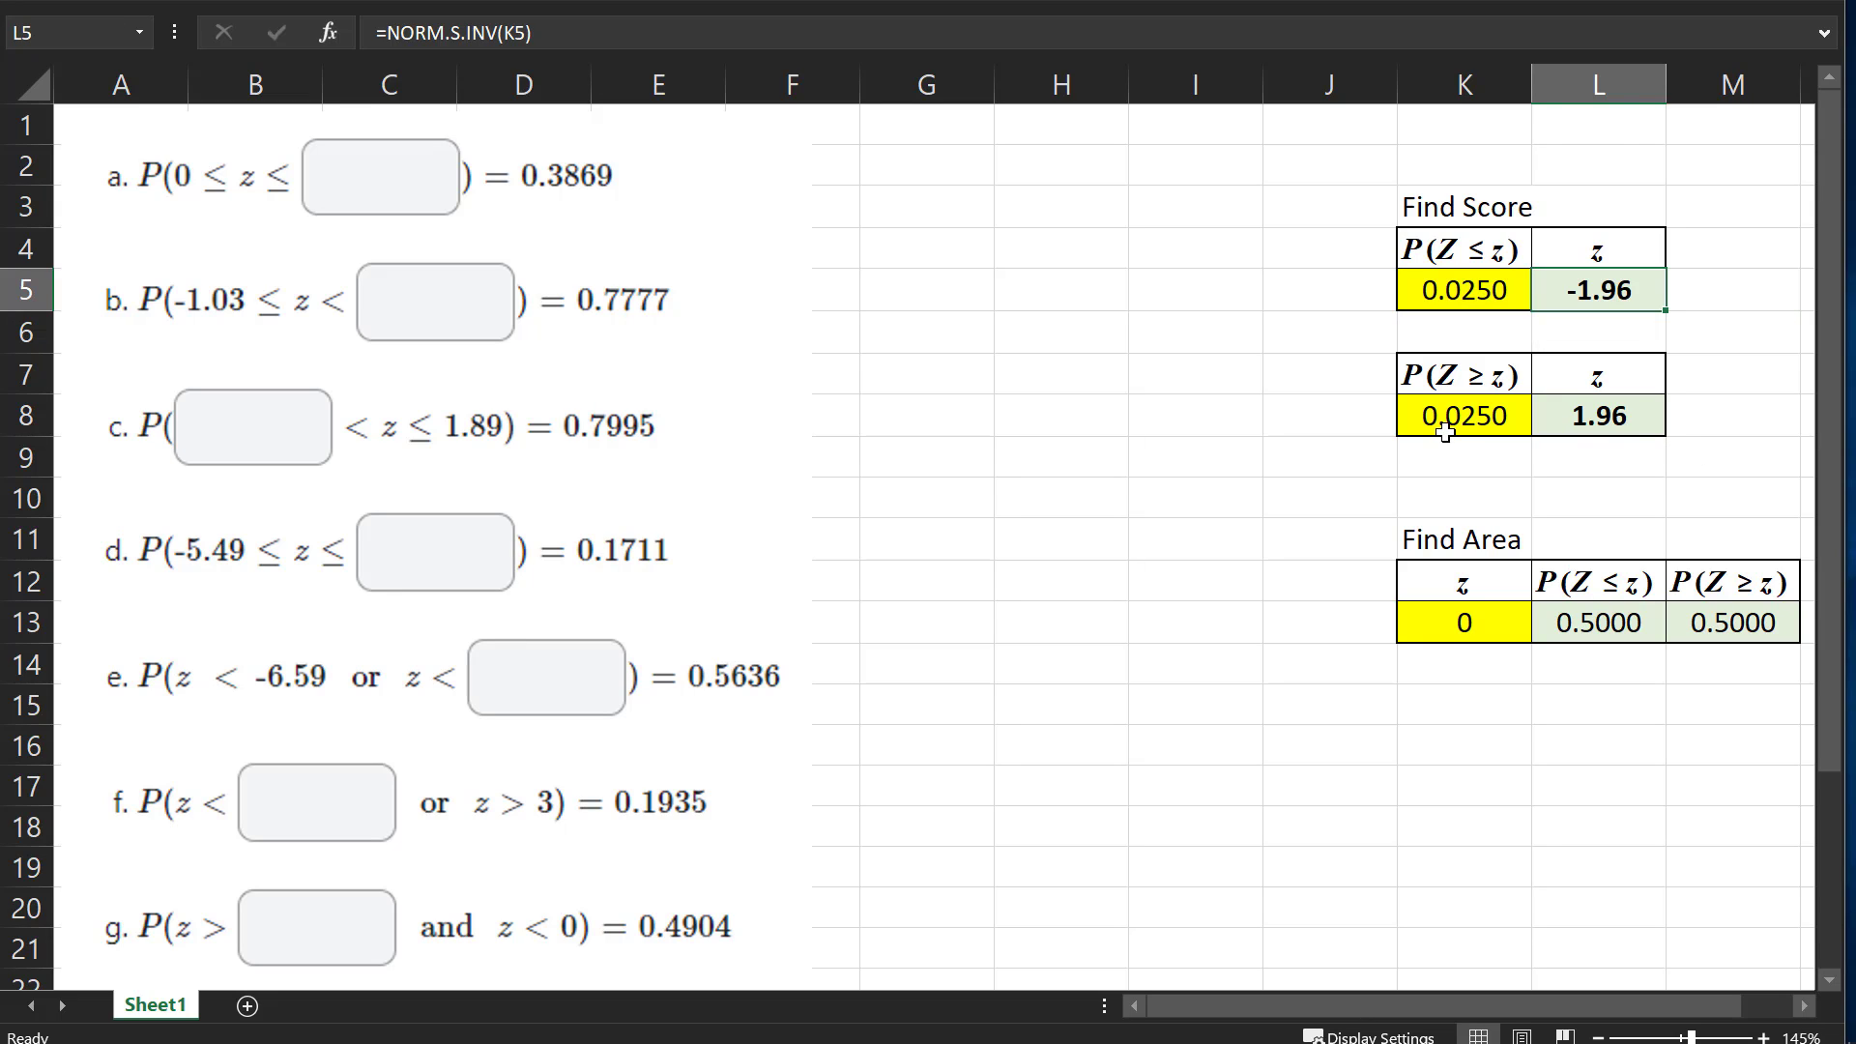
pyautogui.doubleClick(1616, 418)
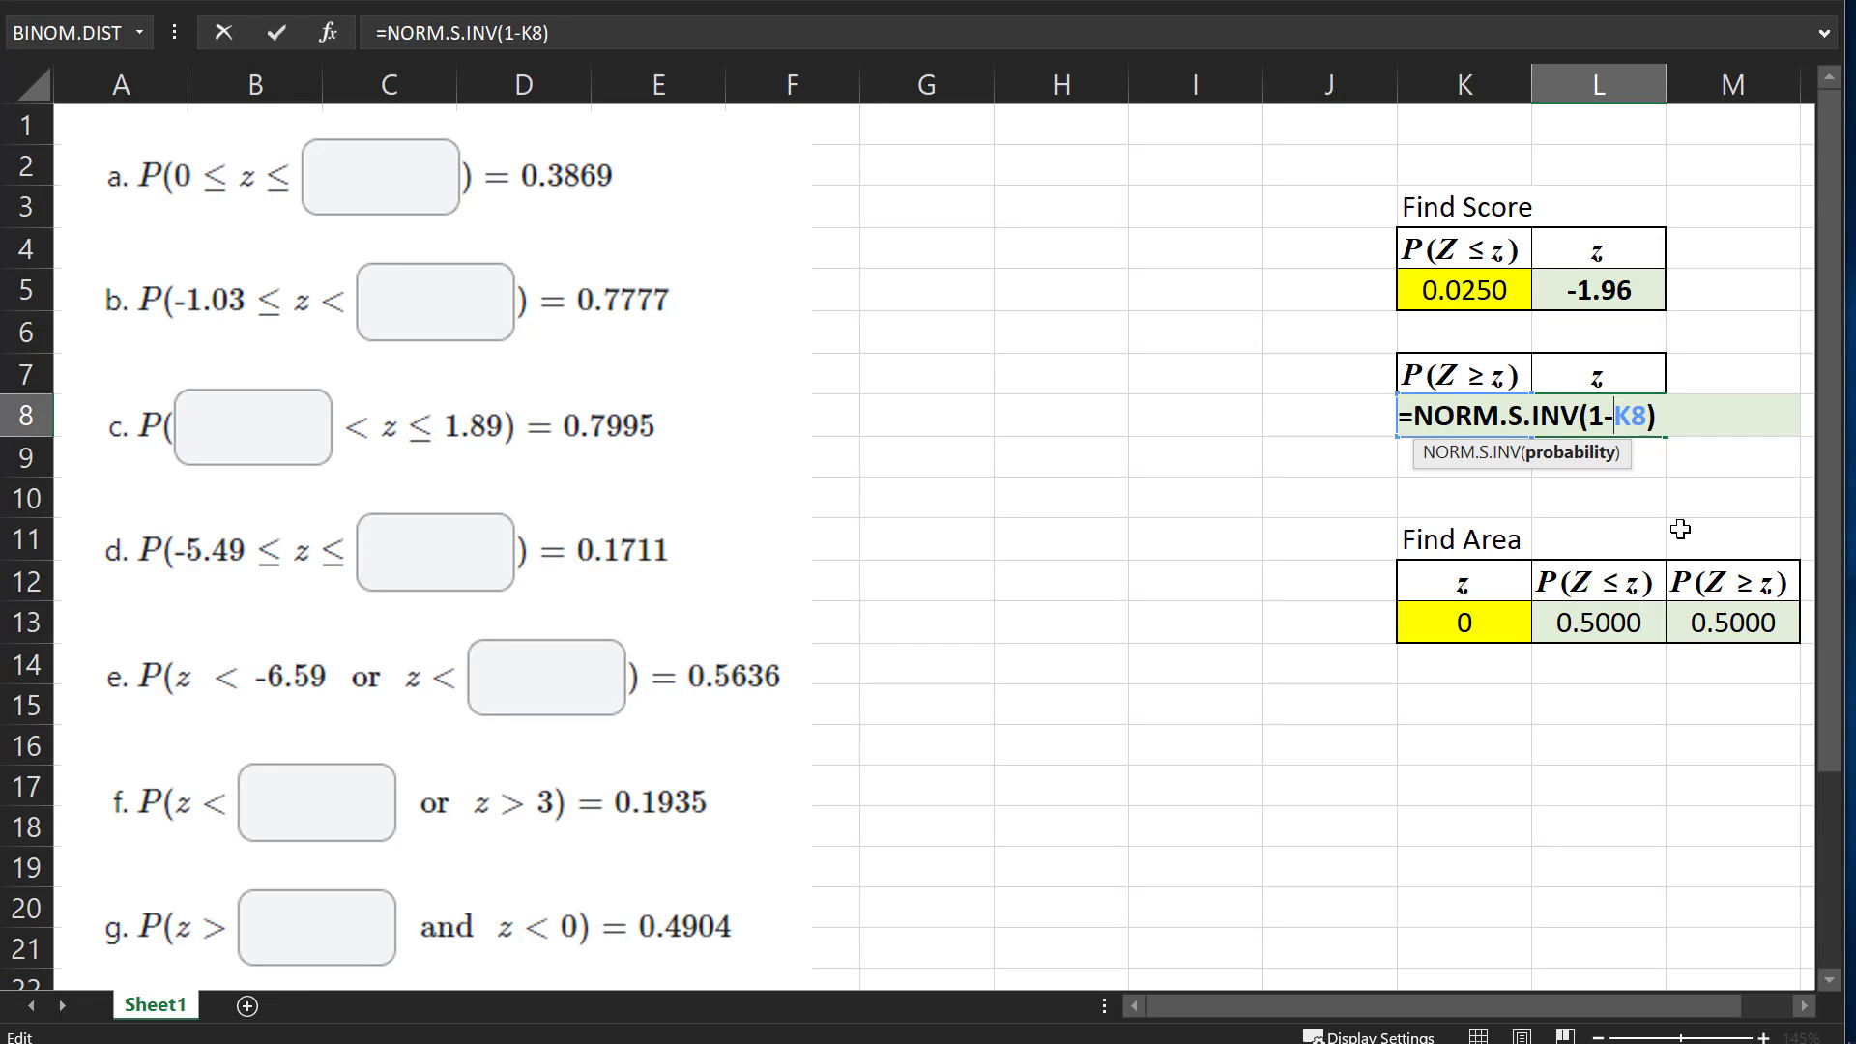
pyautogui.hotkey('ctrl', 'Return')
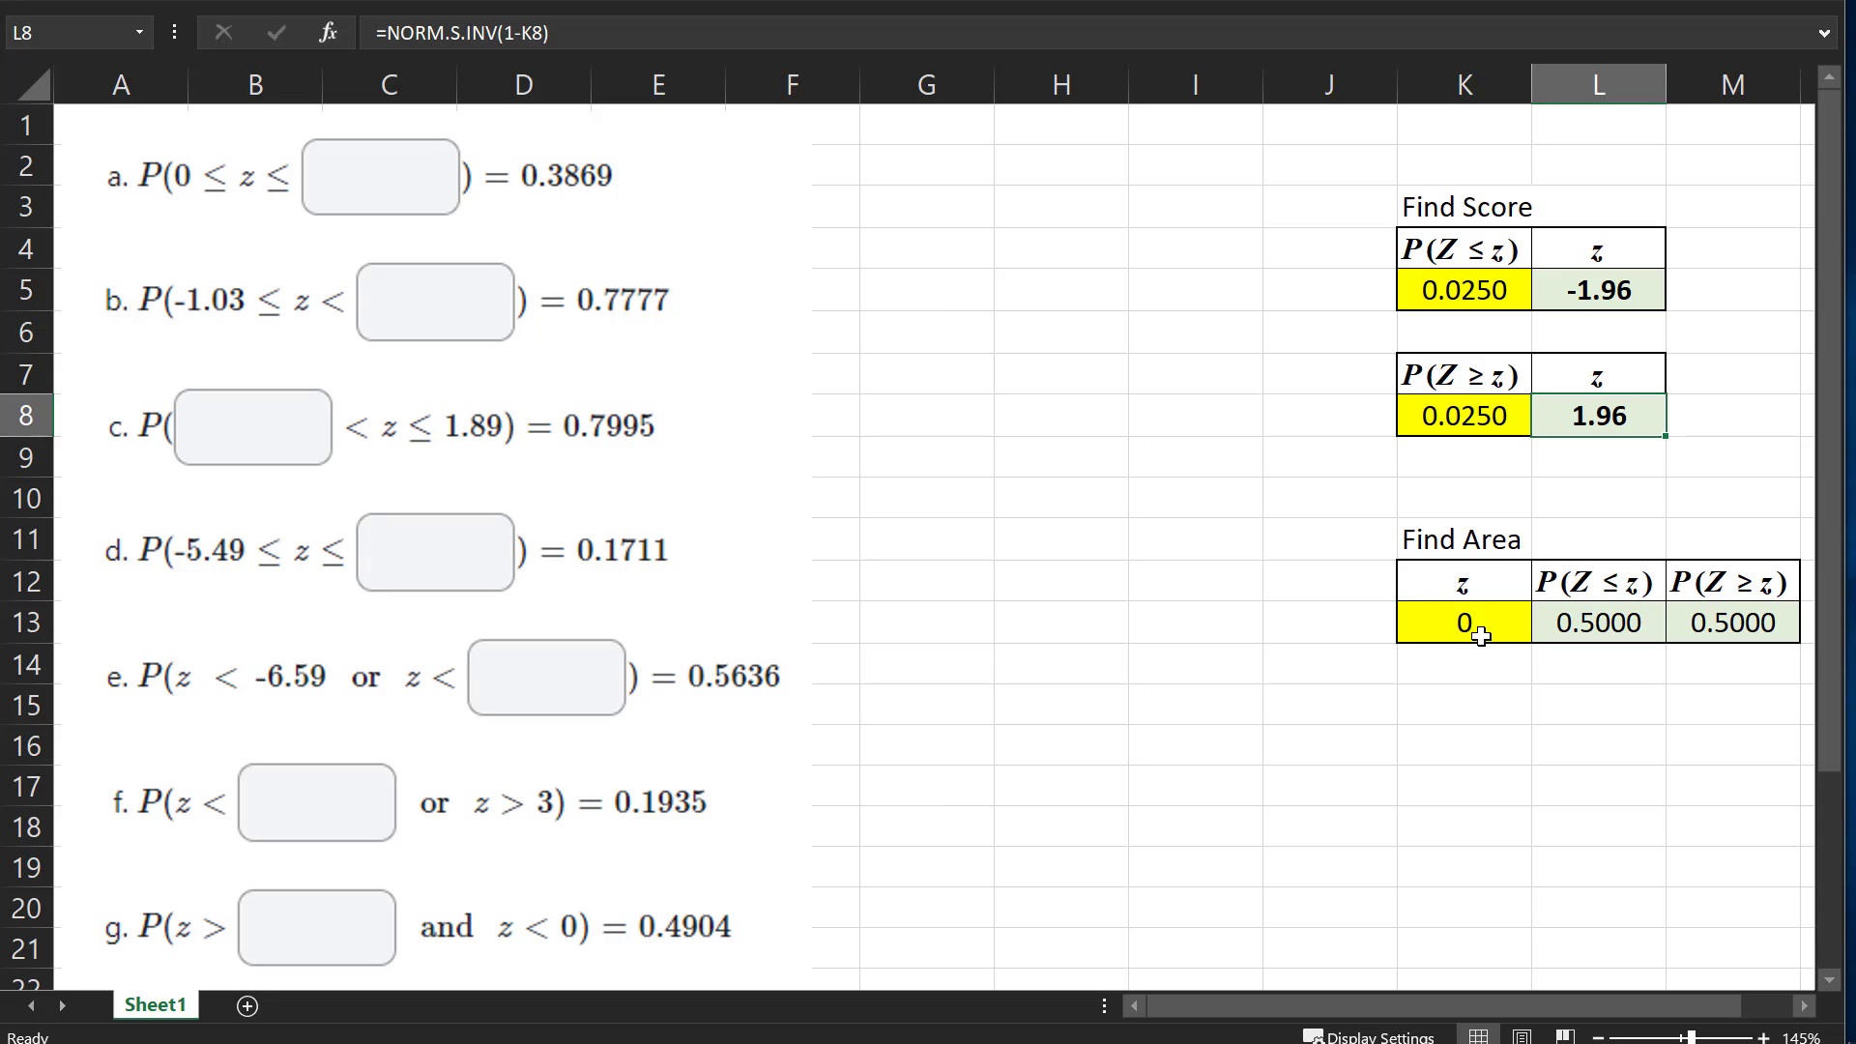
# Review the Find Area formulas in cells L13 and M13 with the z value at 0
pyautogui.click(1466, 622)
pyautogui.write('0')
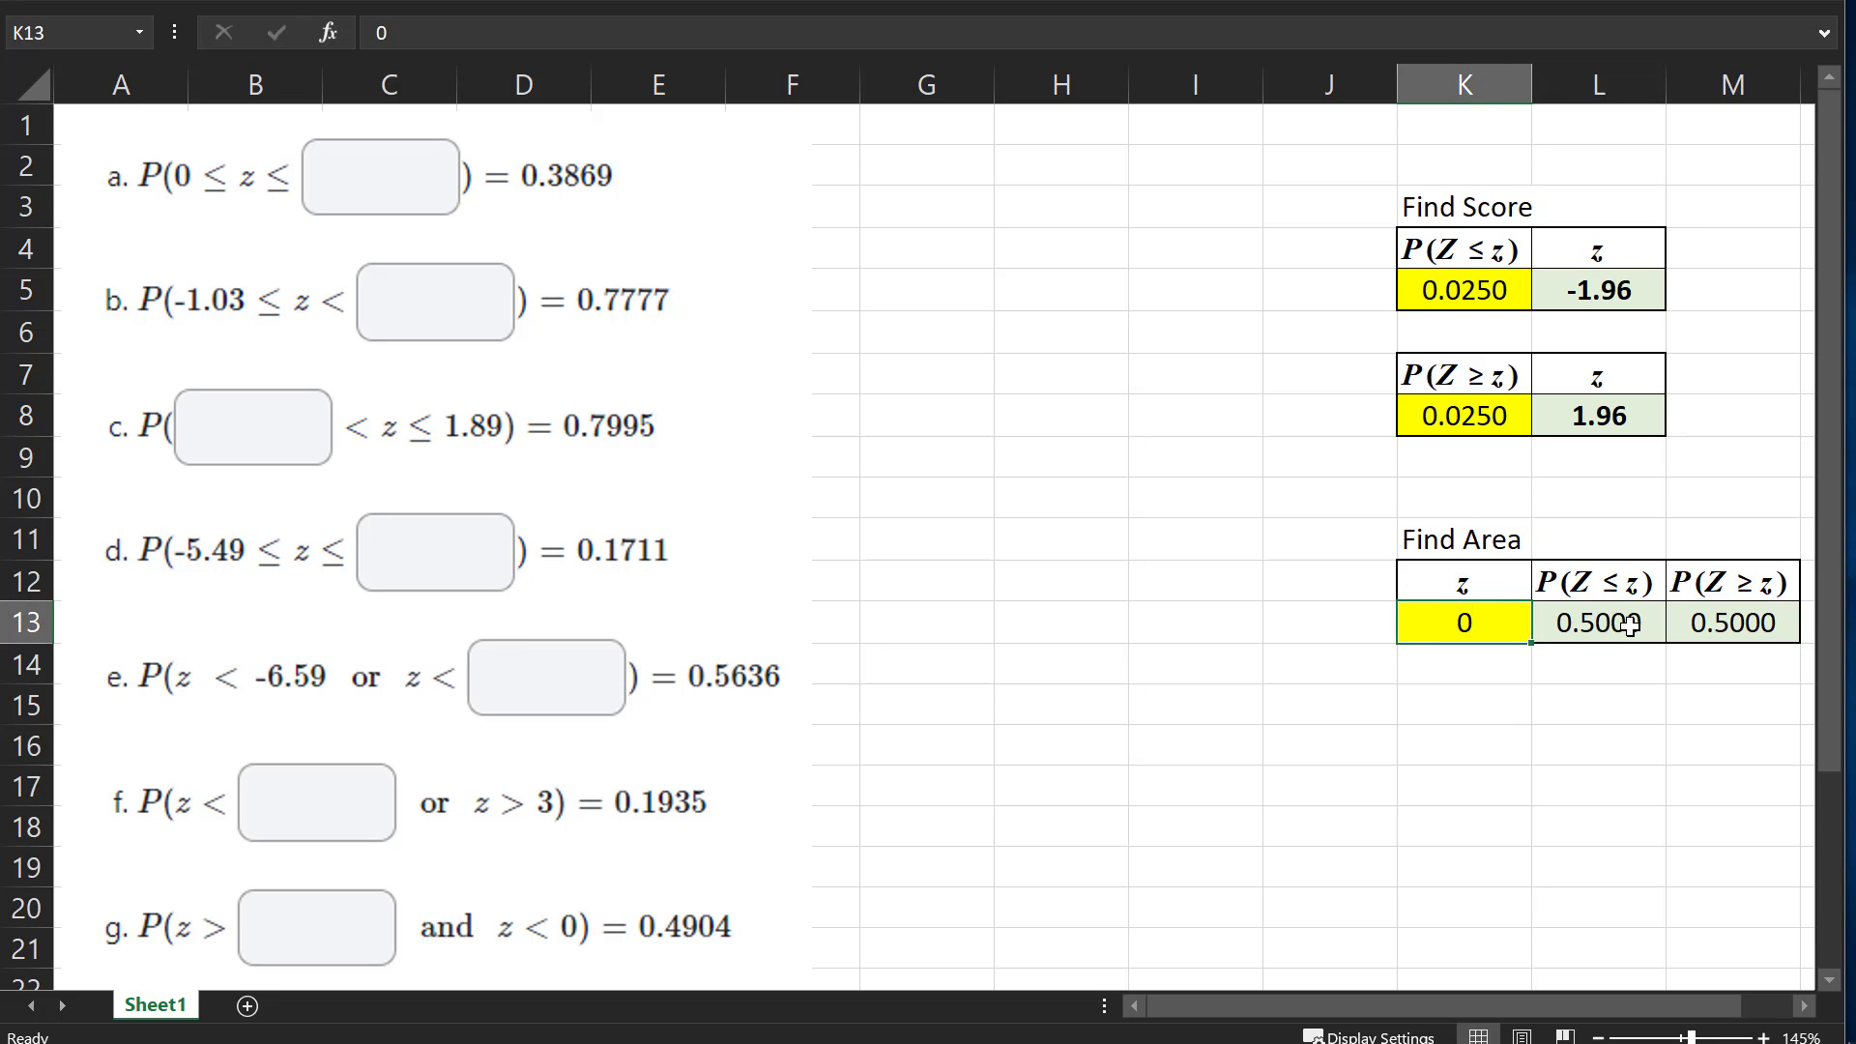
pyautogui.press('Tab')
pyautogui.press('F2')
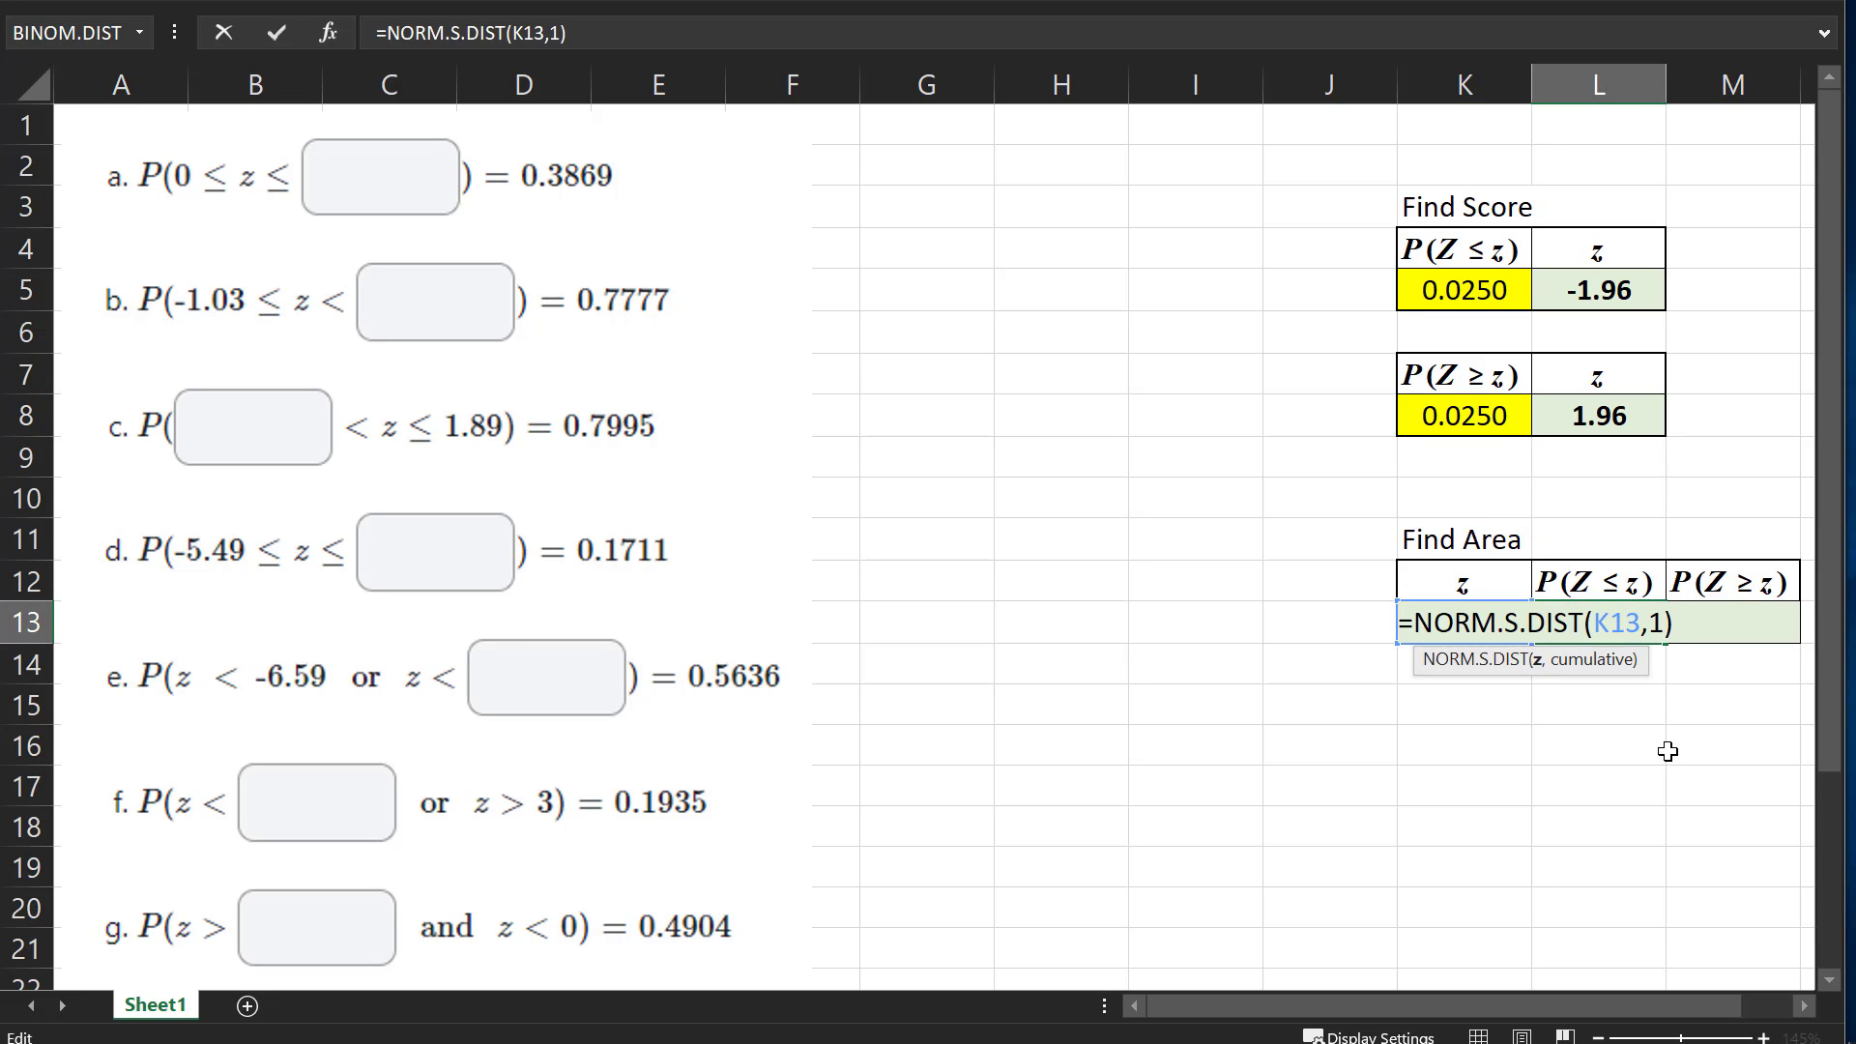
pyautogui.press('Tab')
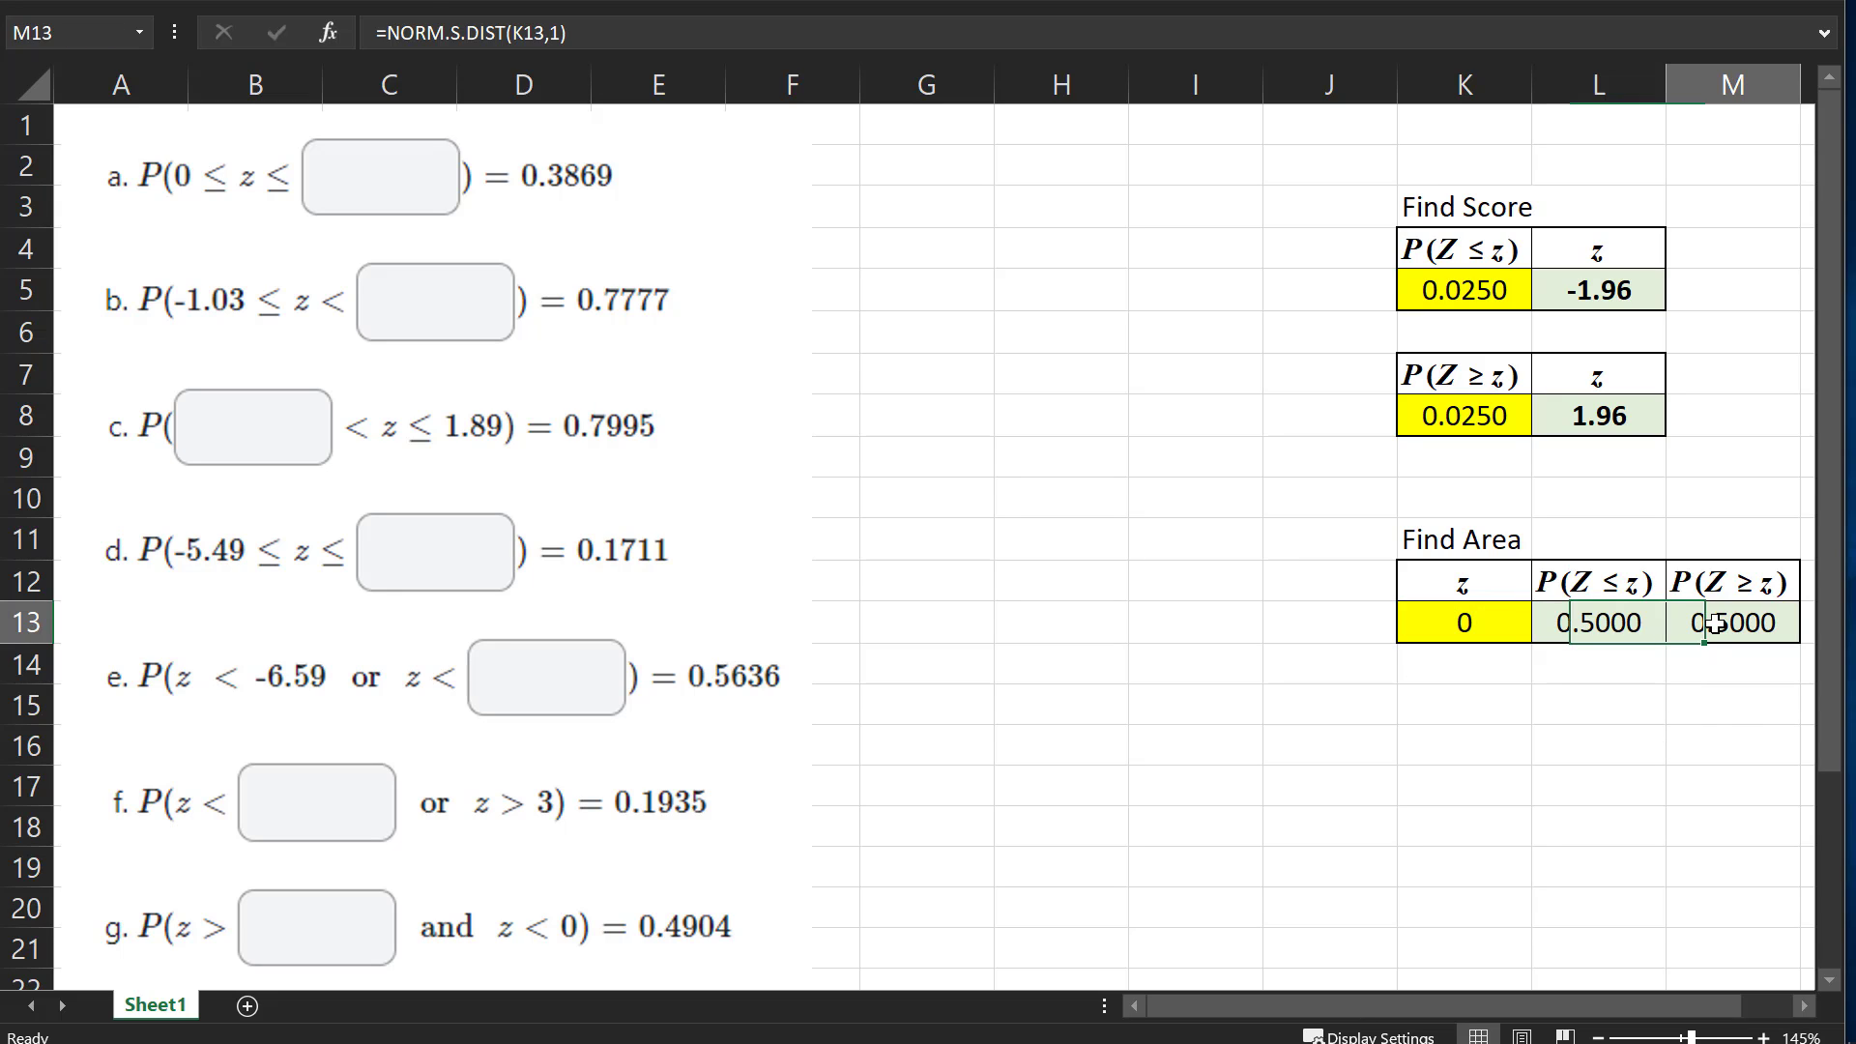
pyautogui.press('F2')
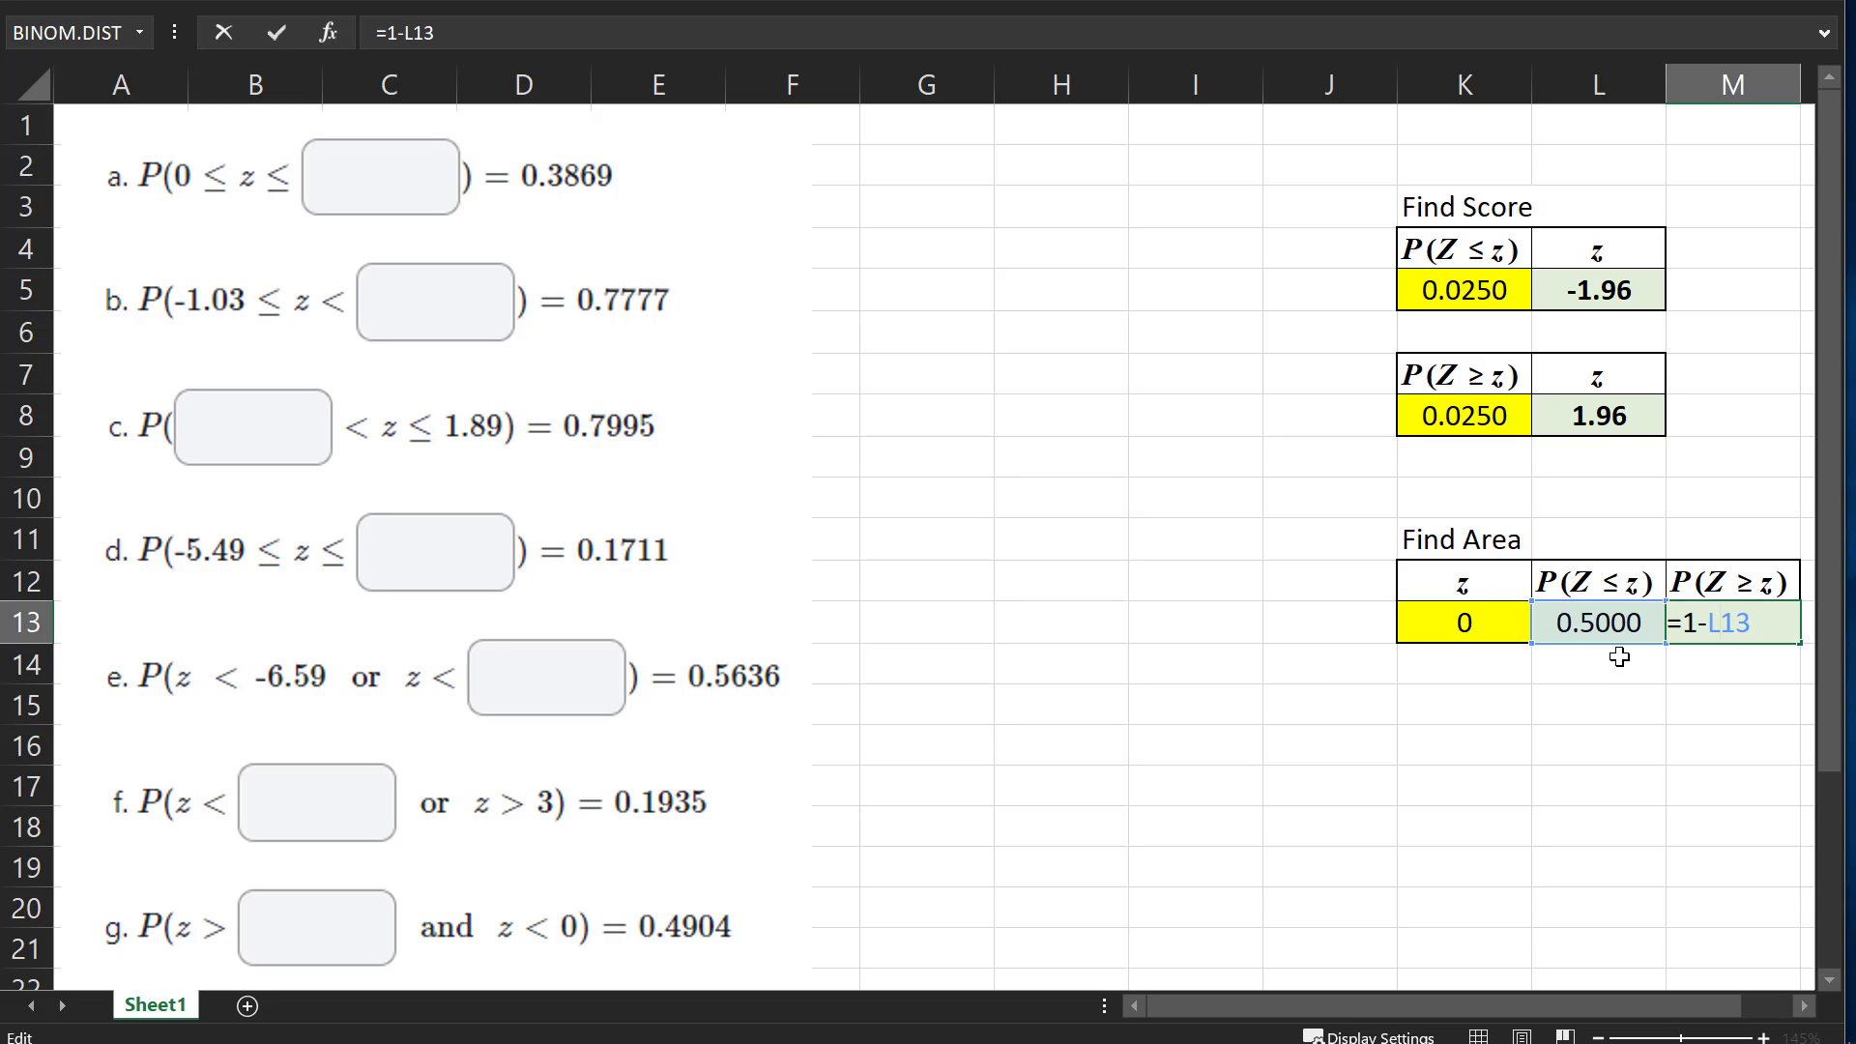
pyautogui.hotkey('ctrl', 'Return')
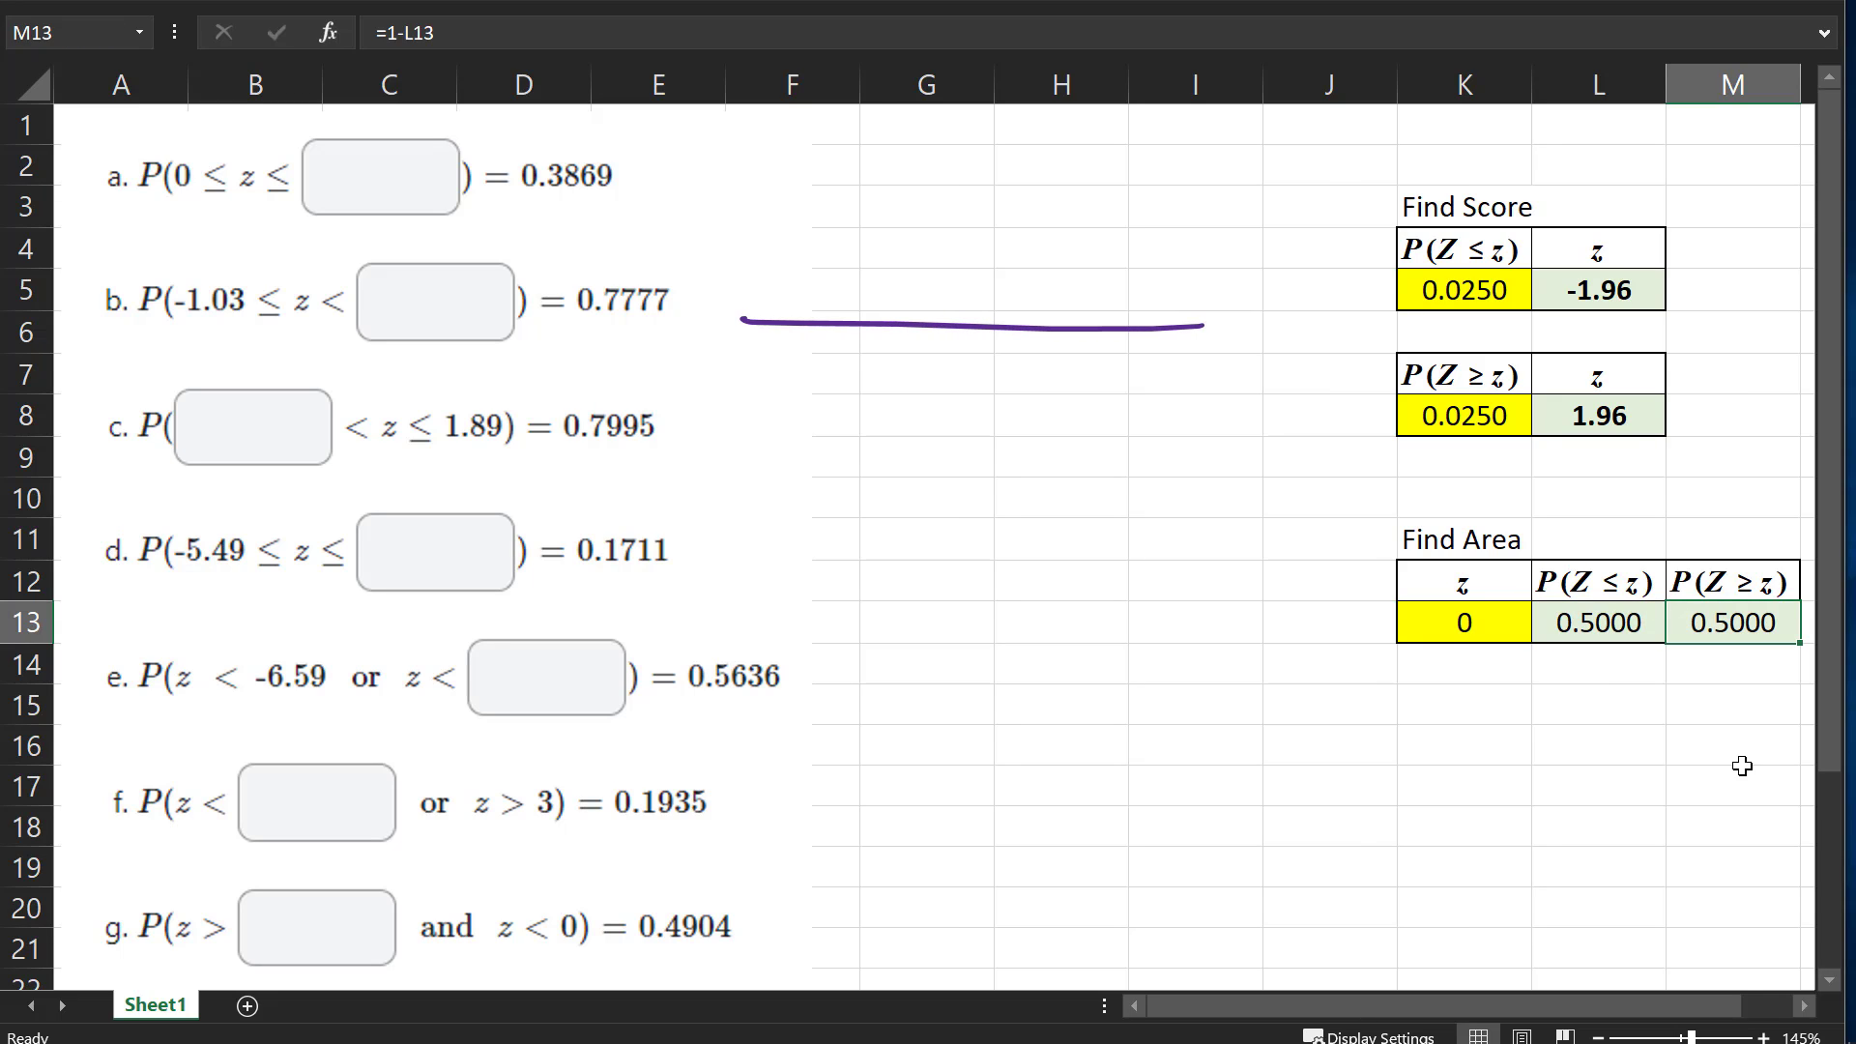
# Sketch a normal curve marking 0, z1 and the area .3869 between them, and write z1 in problem a's blank
pyautogui.moveTo(737, 281)
pyautogui.mouseDown()
pyautogui.moveTo(883, 194)
pyautogui.moveTo(1165, 288)
pyautogui.mouseUp()
pyautogui.moveTo(965, 153)
pyautogui.mouseDown()
pyautogui.moveTo(953, 385)
pyautogui.moveTo(968, 356)
pyautogui.mouseUp()
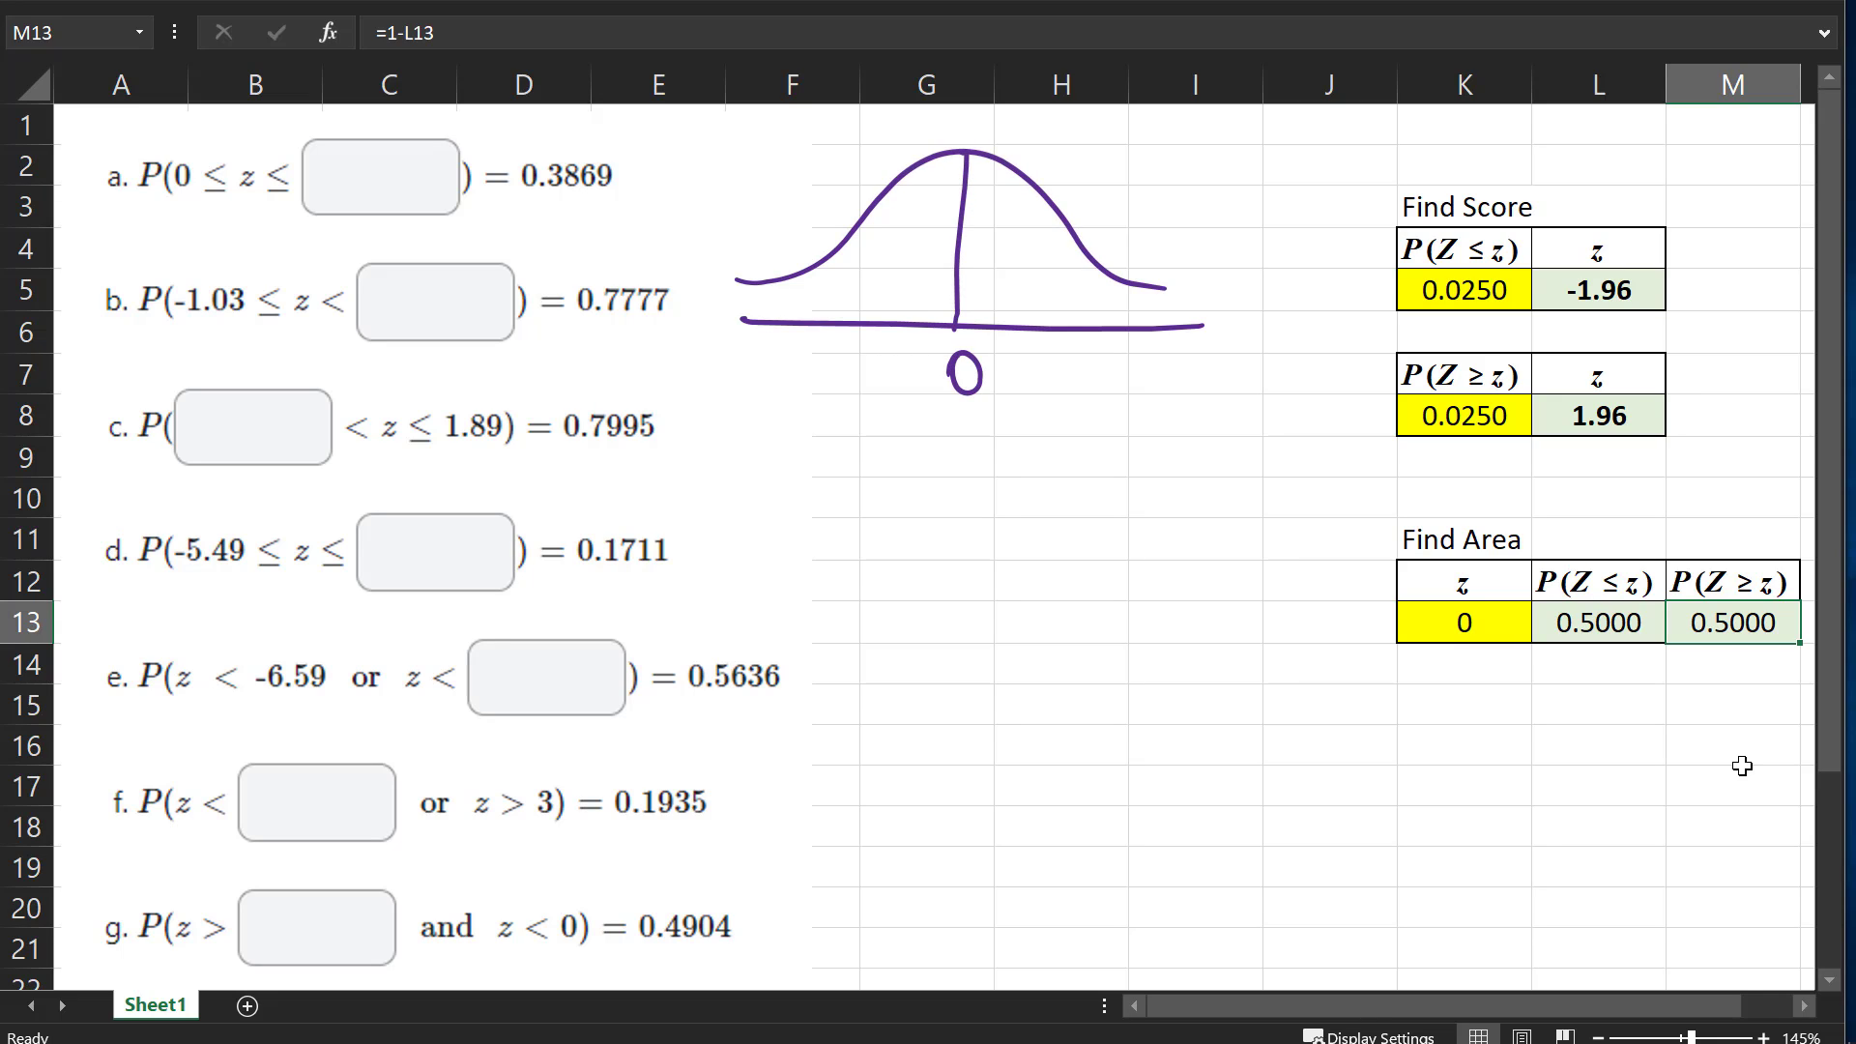
pyautogui.moveTo(1083, 239); pyautogui.dragTo(1101, 401)
pyautogui.moveTo(346, 153); pyautogui.dragTo(396, 218)
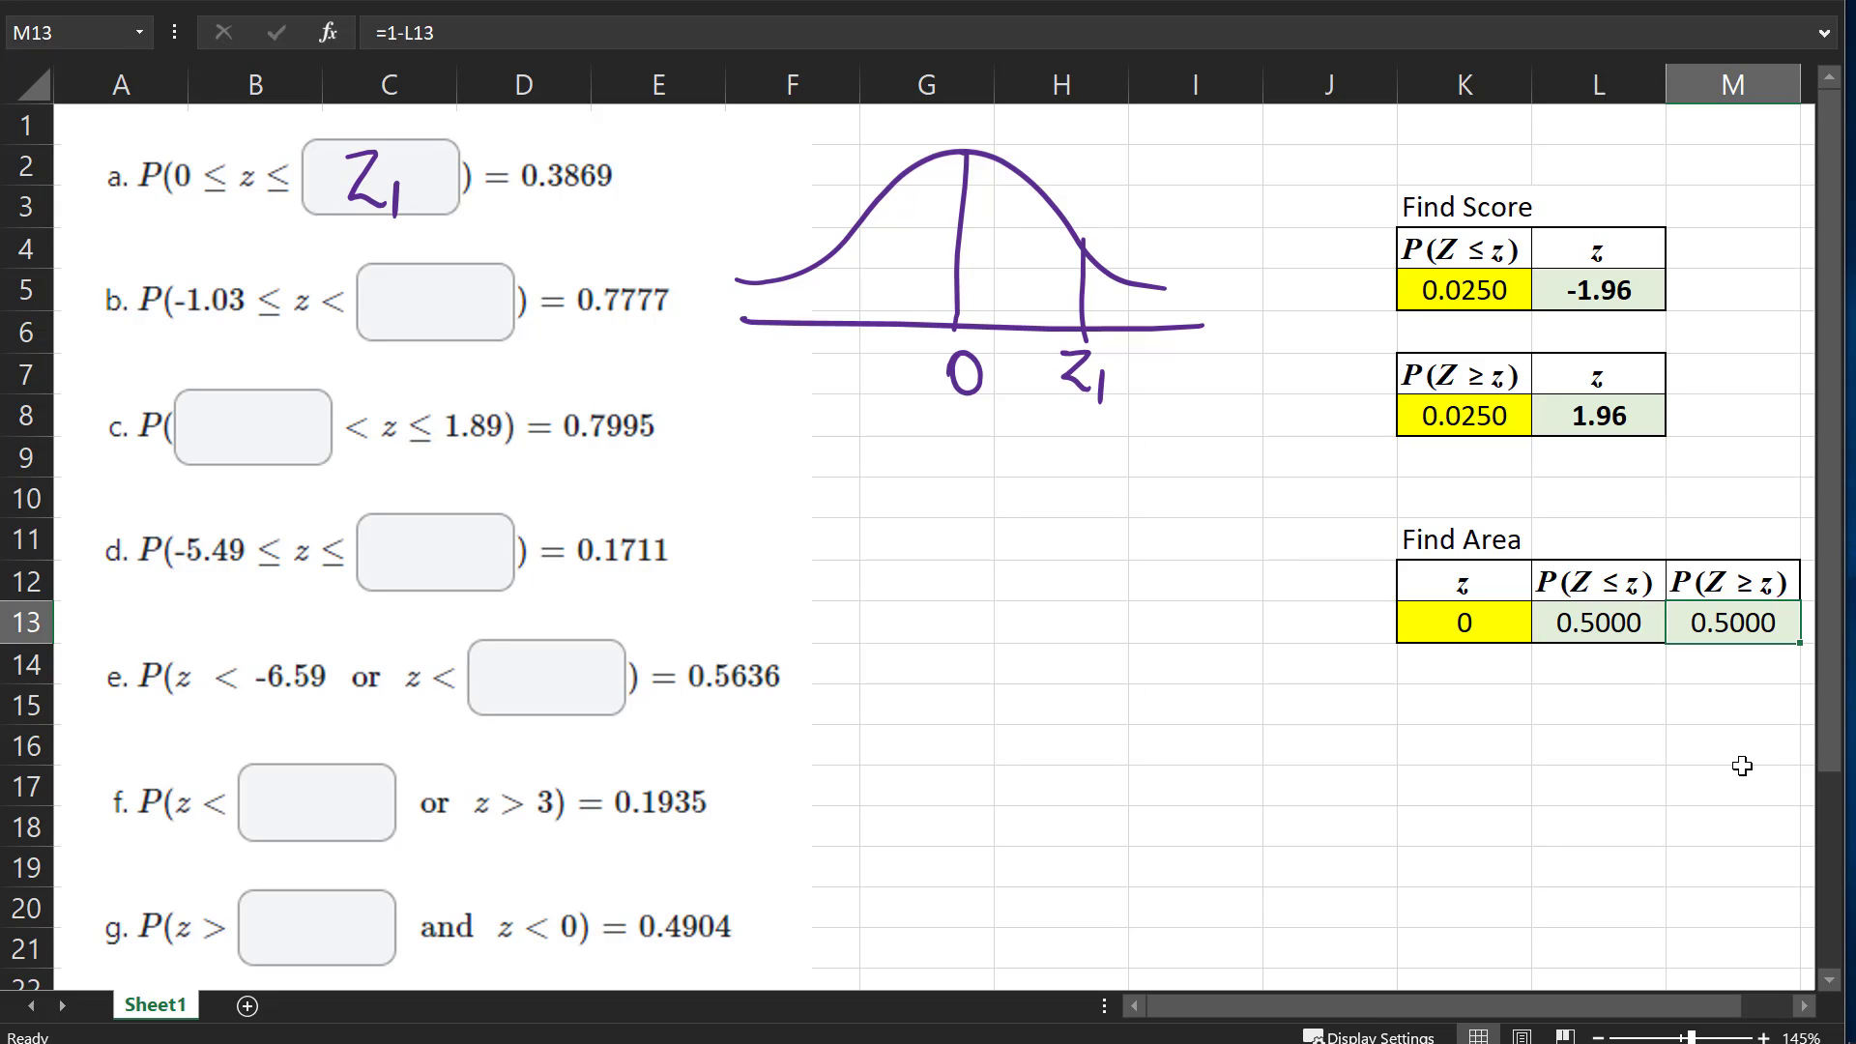
pyautogui.moveTo(992, 285)
pyautogui.mouseDown()
pyautogui.moveTo(994, 309)
pyautogui.moveTo(1021, 263)
pyautogui.moveTo(1061, 276)
pyautogui.mouseUp()
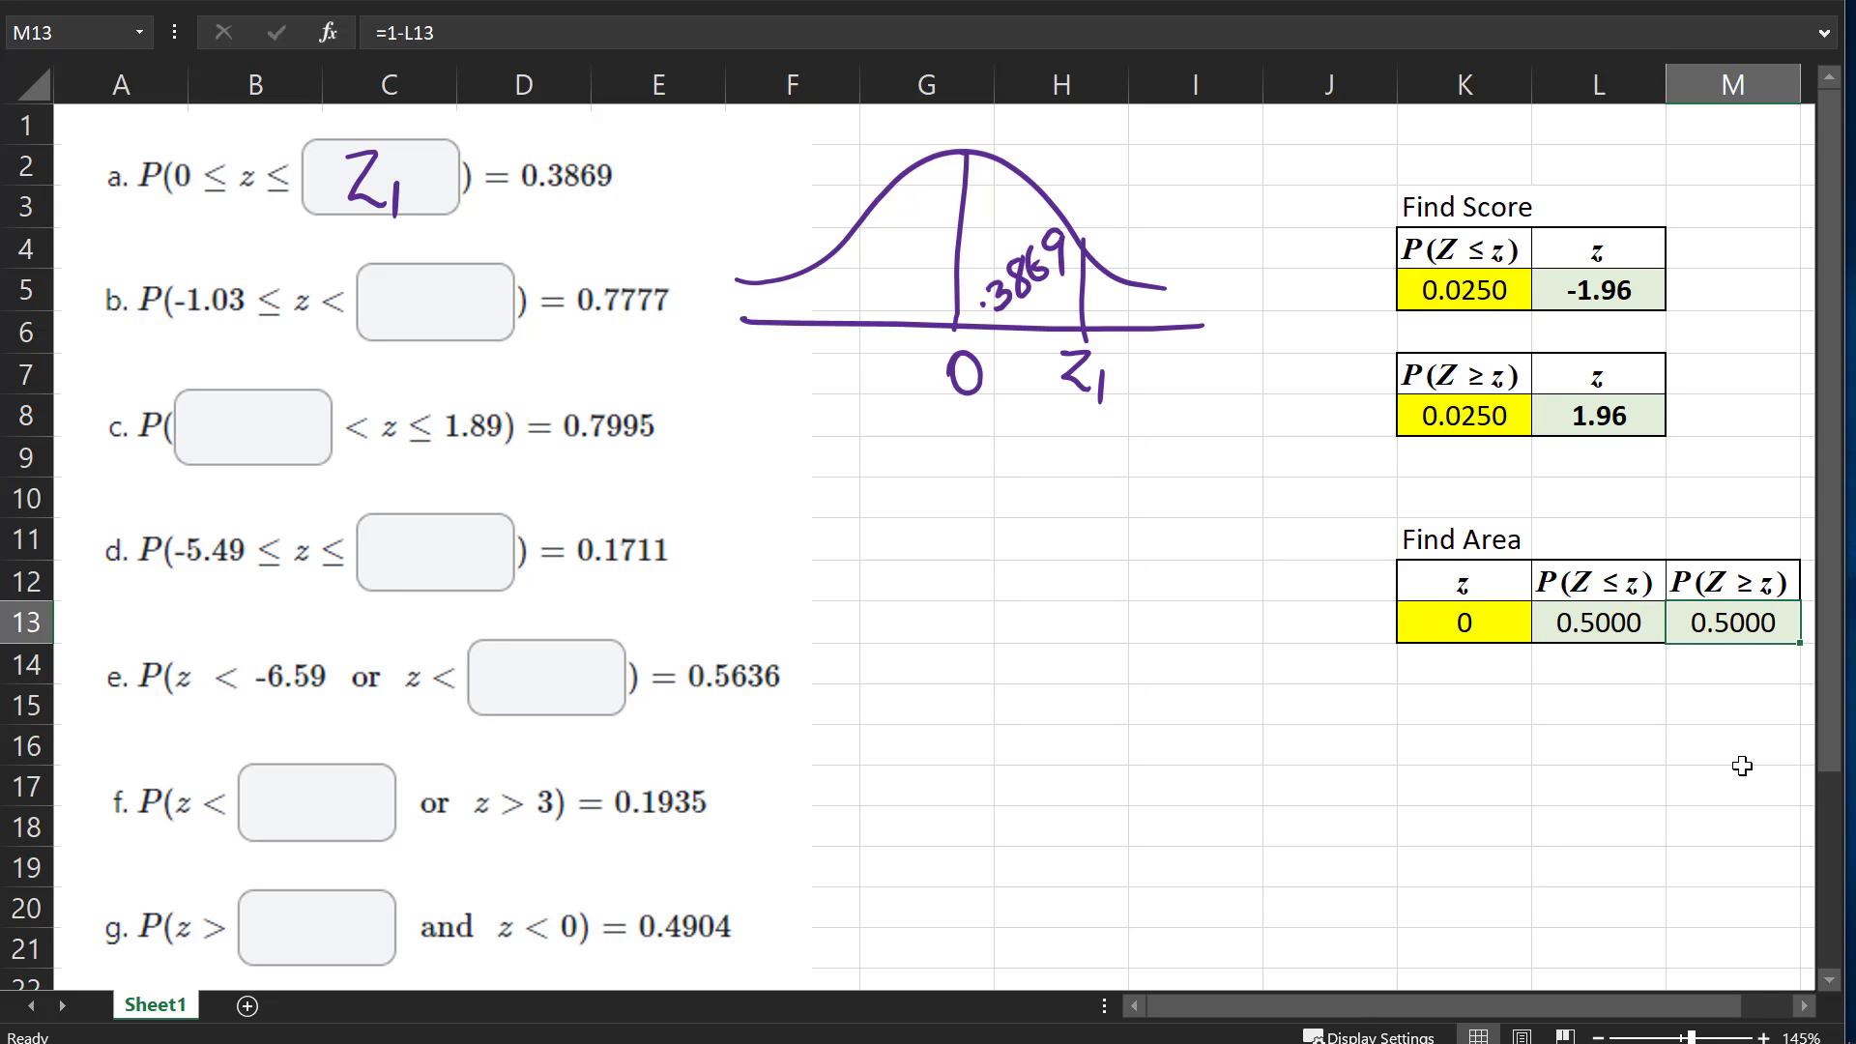
pyautogui.moveTo(1120, 339)
pyautogui.mouseDown()
pyautogui.moveTo(1150, 382)
pyautogui.moveTo(1121, 337)
pyautogui.mouseUp()
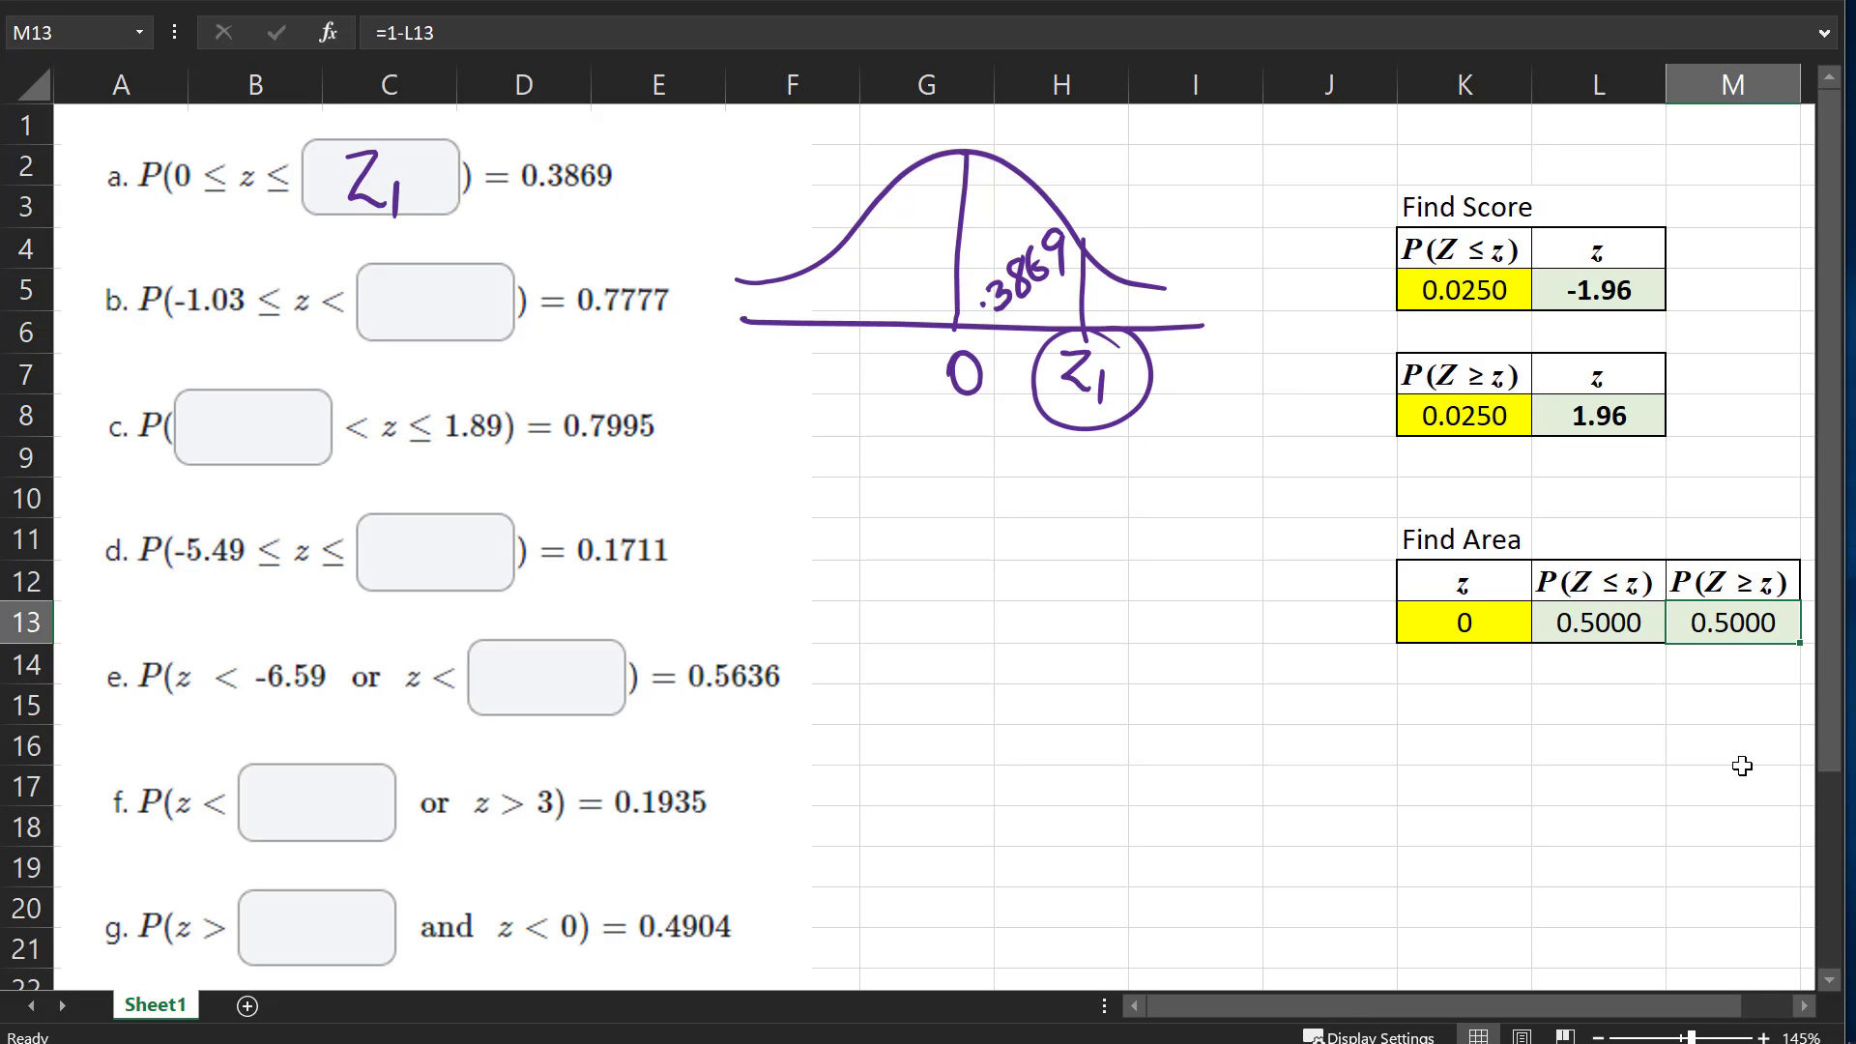
pyautogui.hotkey('ctrl', 'z')
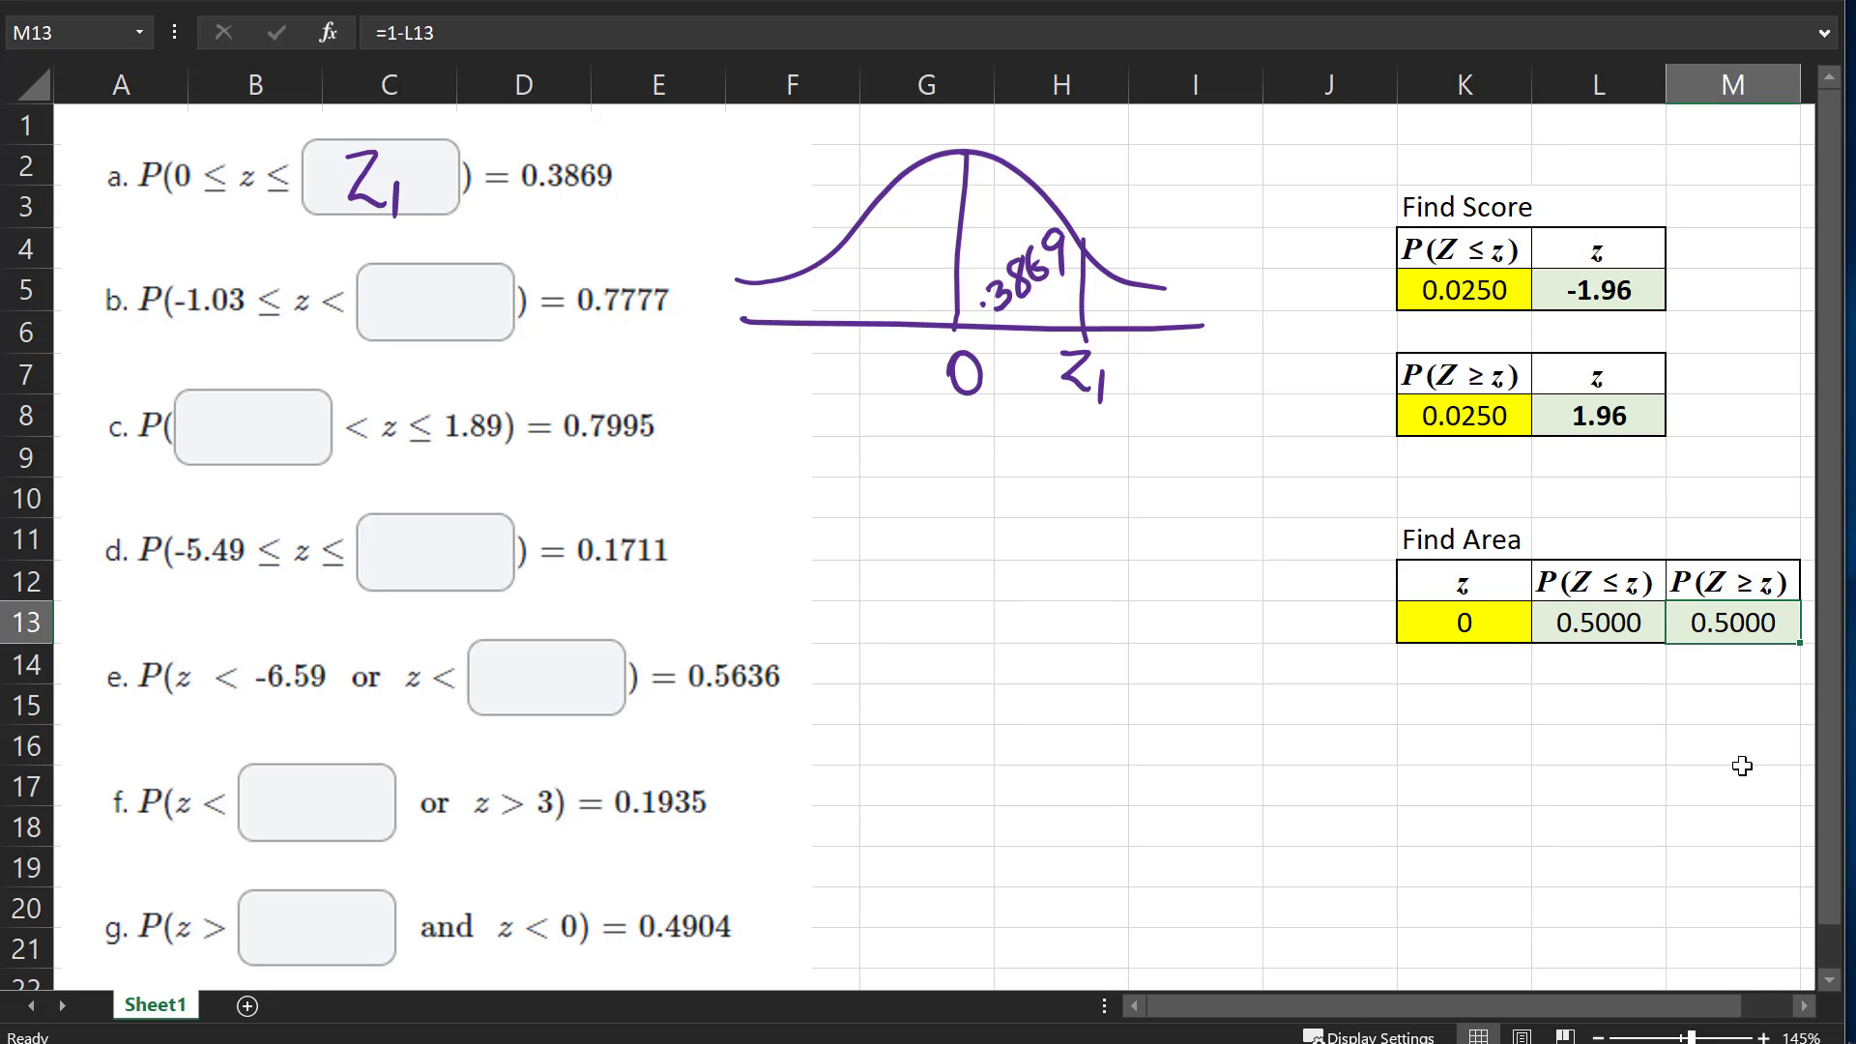
# Label the area under the curve below 0 as 0.5
pyautogui.moveTo(869, 257); pyautogui.dragTo(912, 265)
pyautogui.click(903, 258)
pyautogui.moveTo(915, 228); pyautogui.dragTo(942, 208)
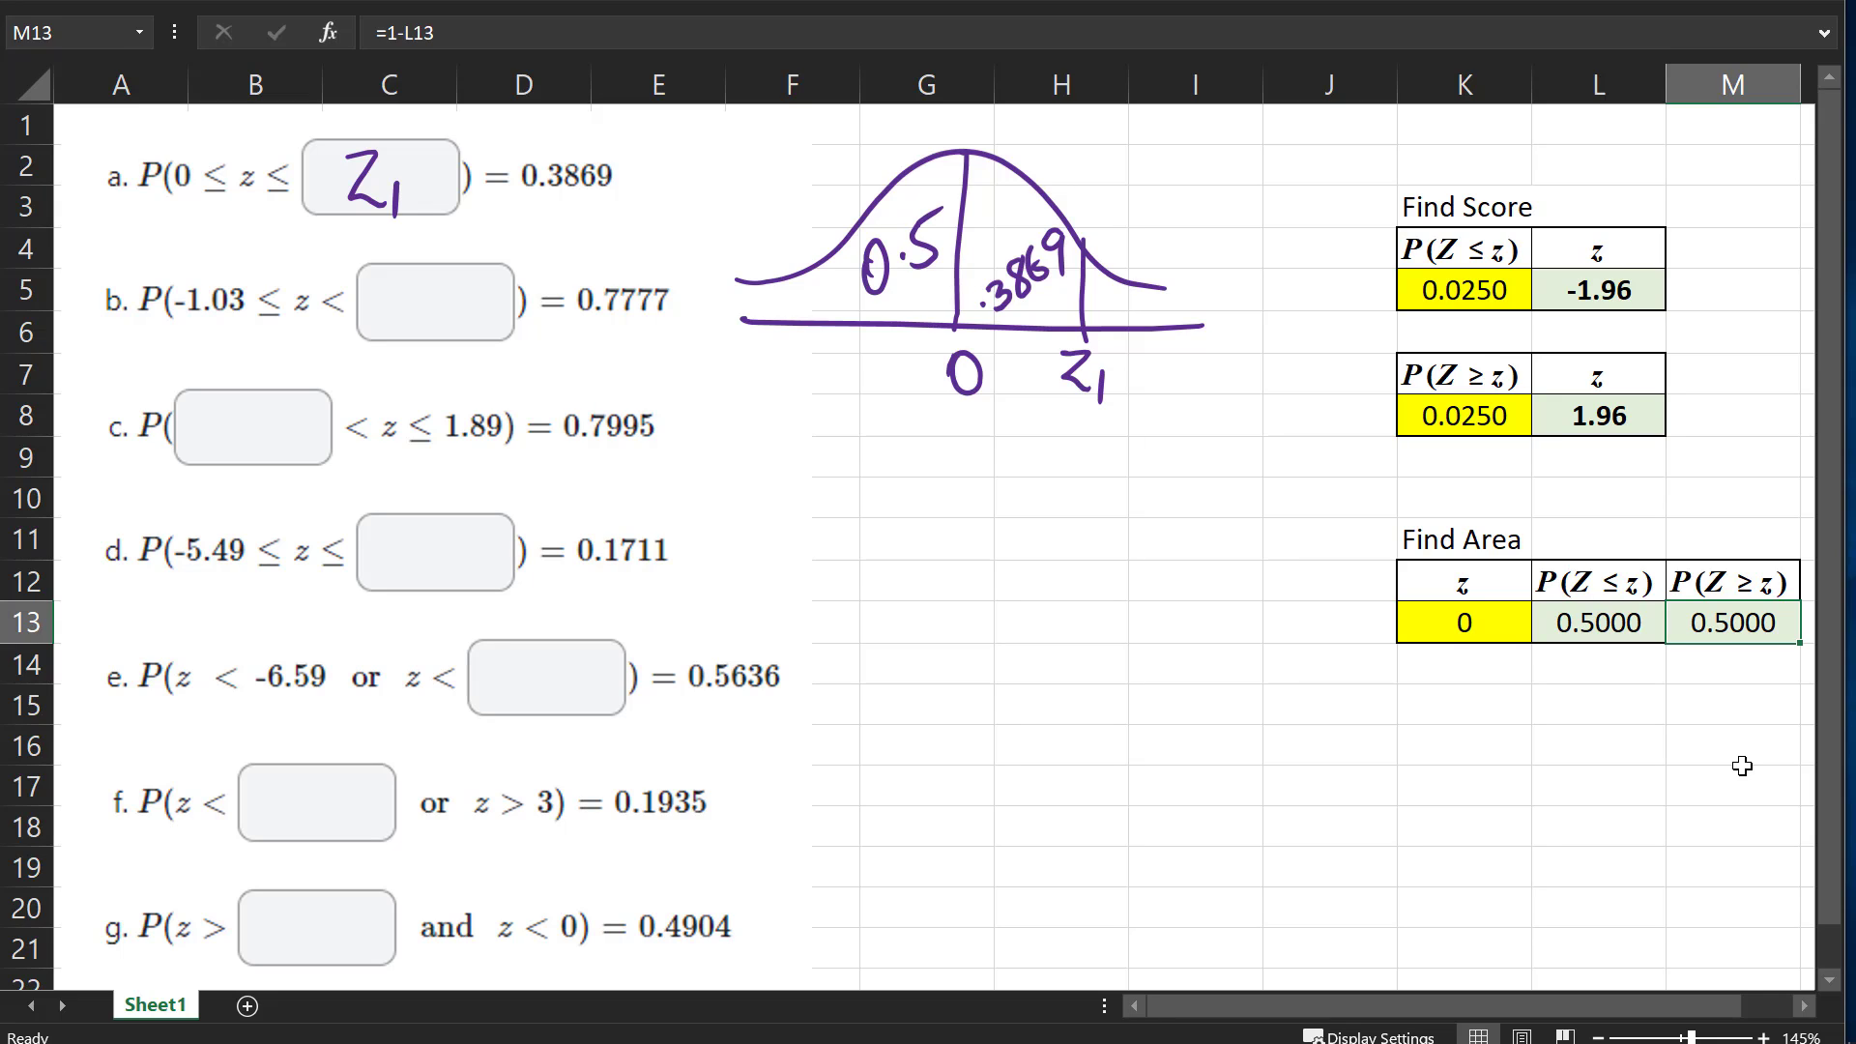
pyautogui.moveTo(1068, 178)
pyautogui.mouseDown()
pyautogui.moveTo(788, 249)
pyautogui.moveTo(1088, 387)
pyautogui.mouseUp()
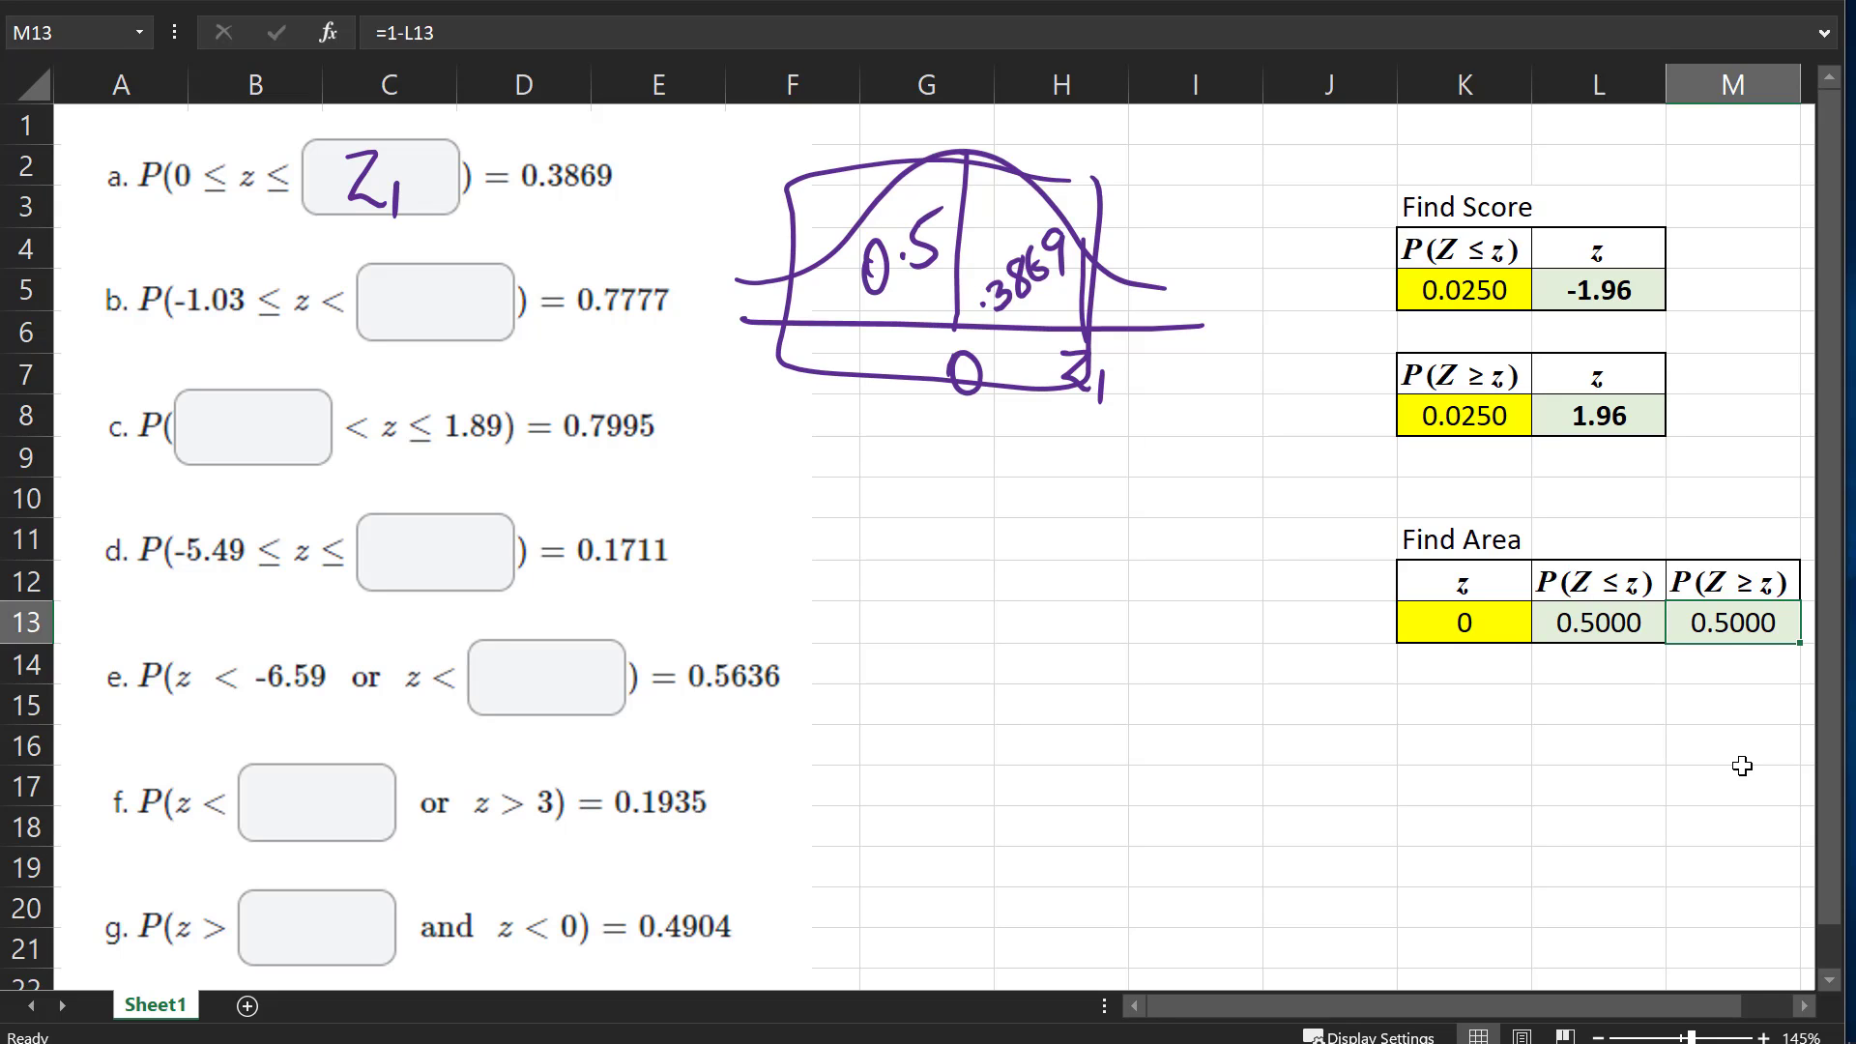
pyautogui.hotkey('ctrl', 'z')
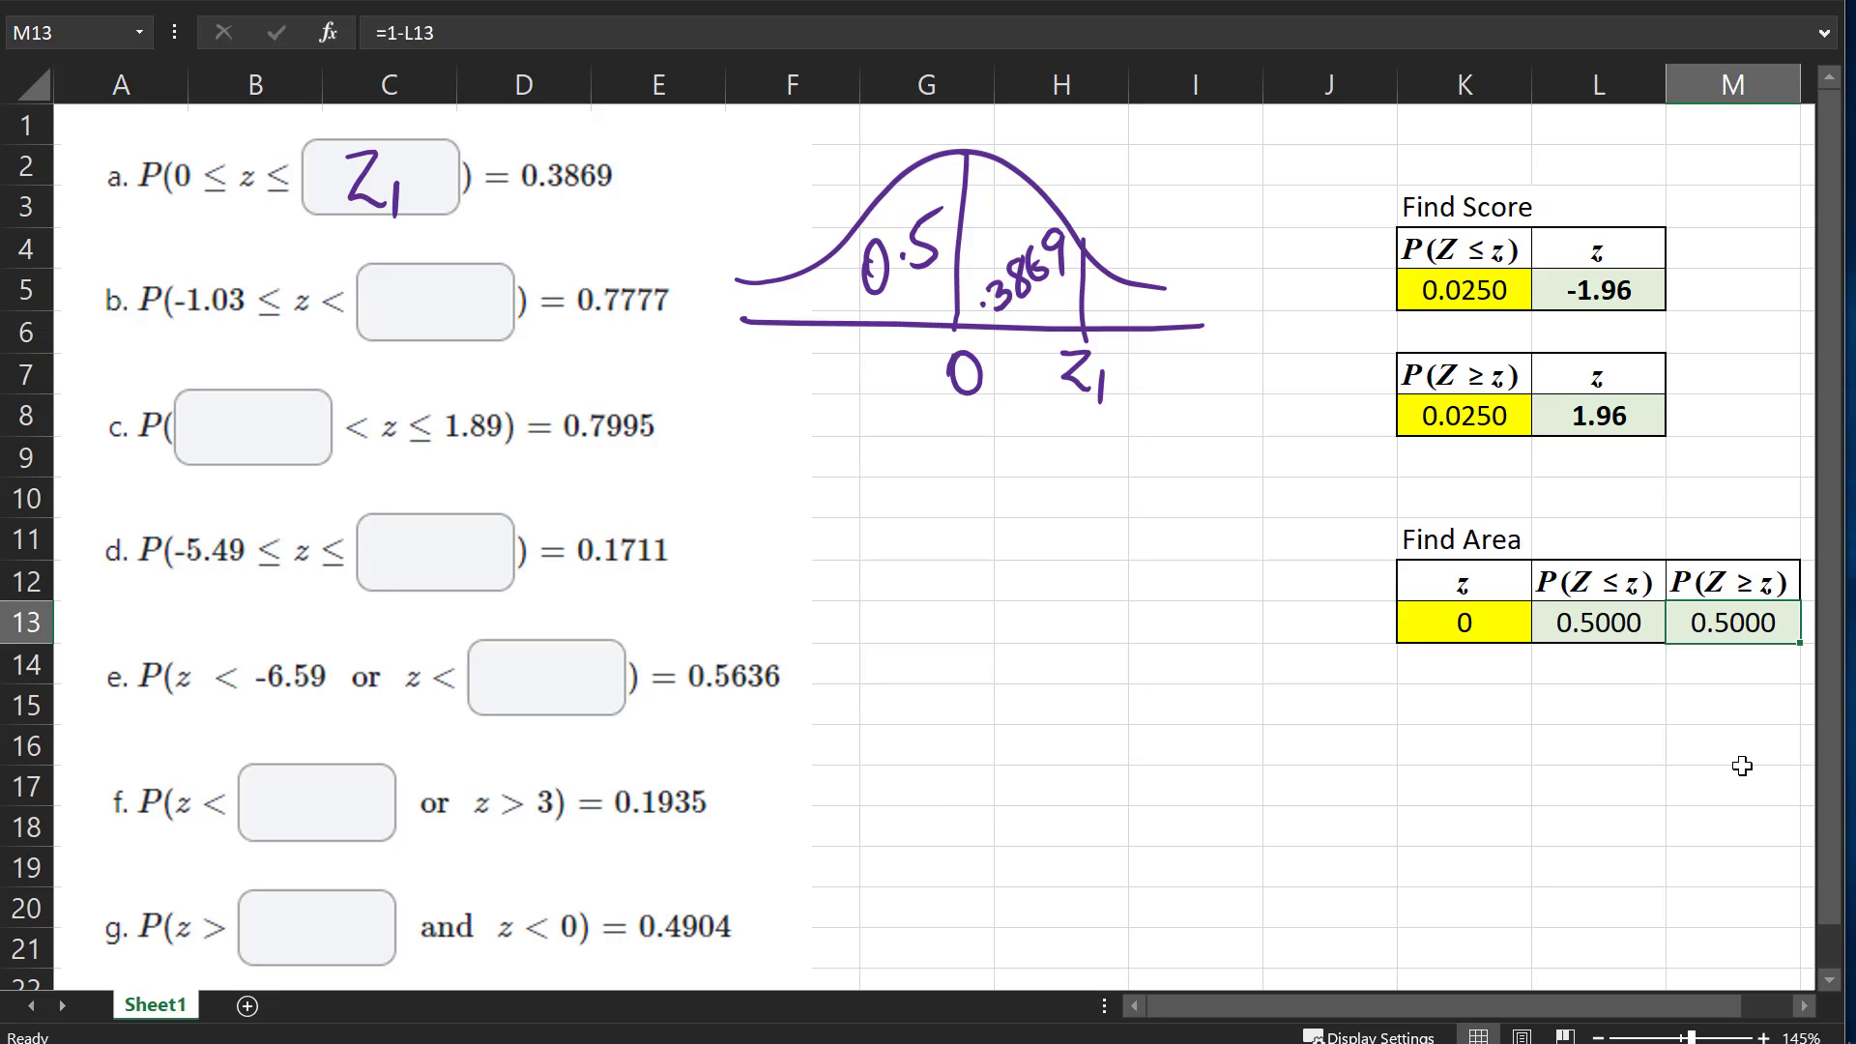
# Enter =.5+.3869 as the P(Z ≤ z) probability in cell K5 under Find Score
pyautogui.click(1481, 296)
pyautogui.write('=')
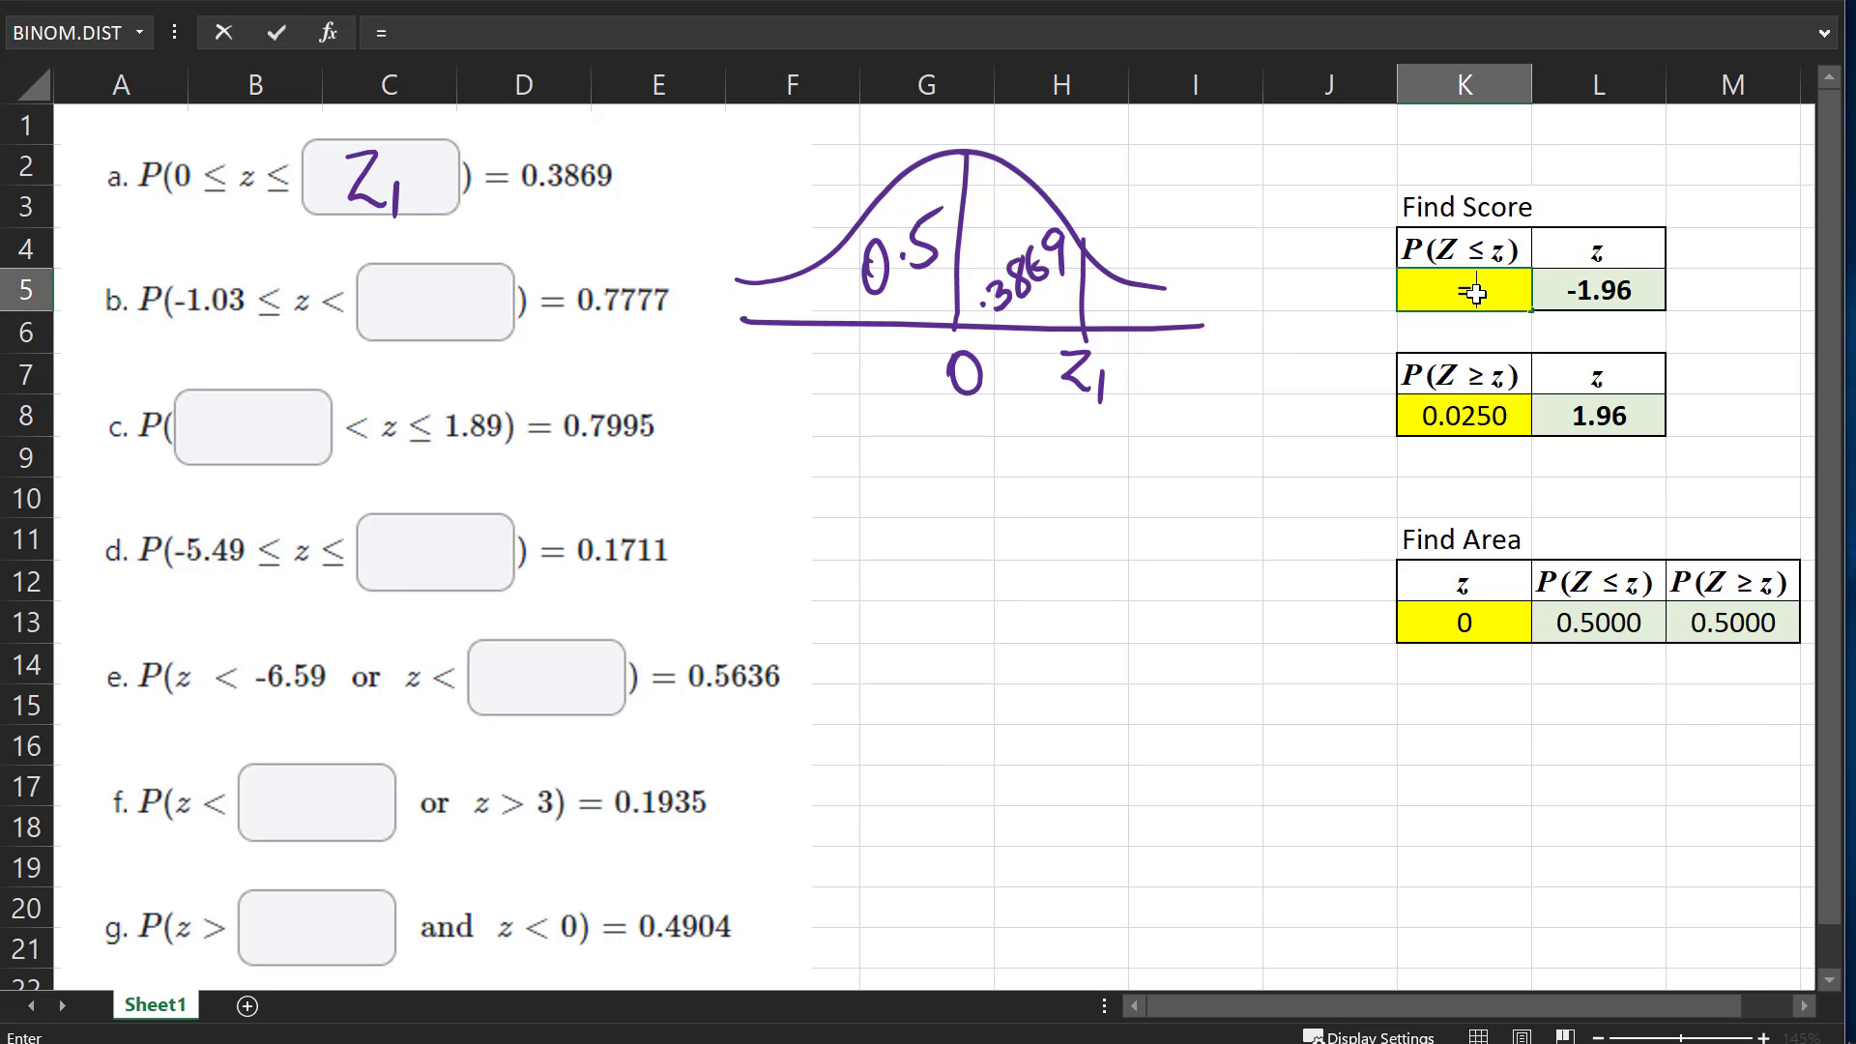
pyautogui.write('.5+.3869')
pyautogui.press('Return')
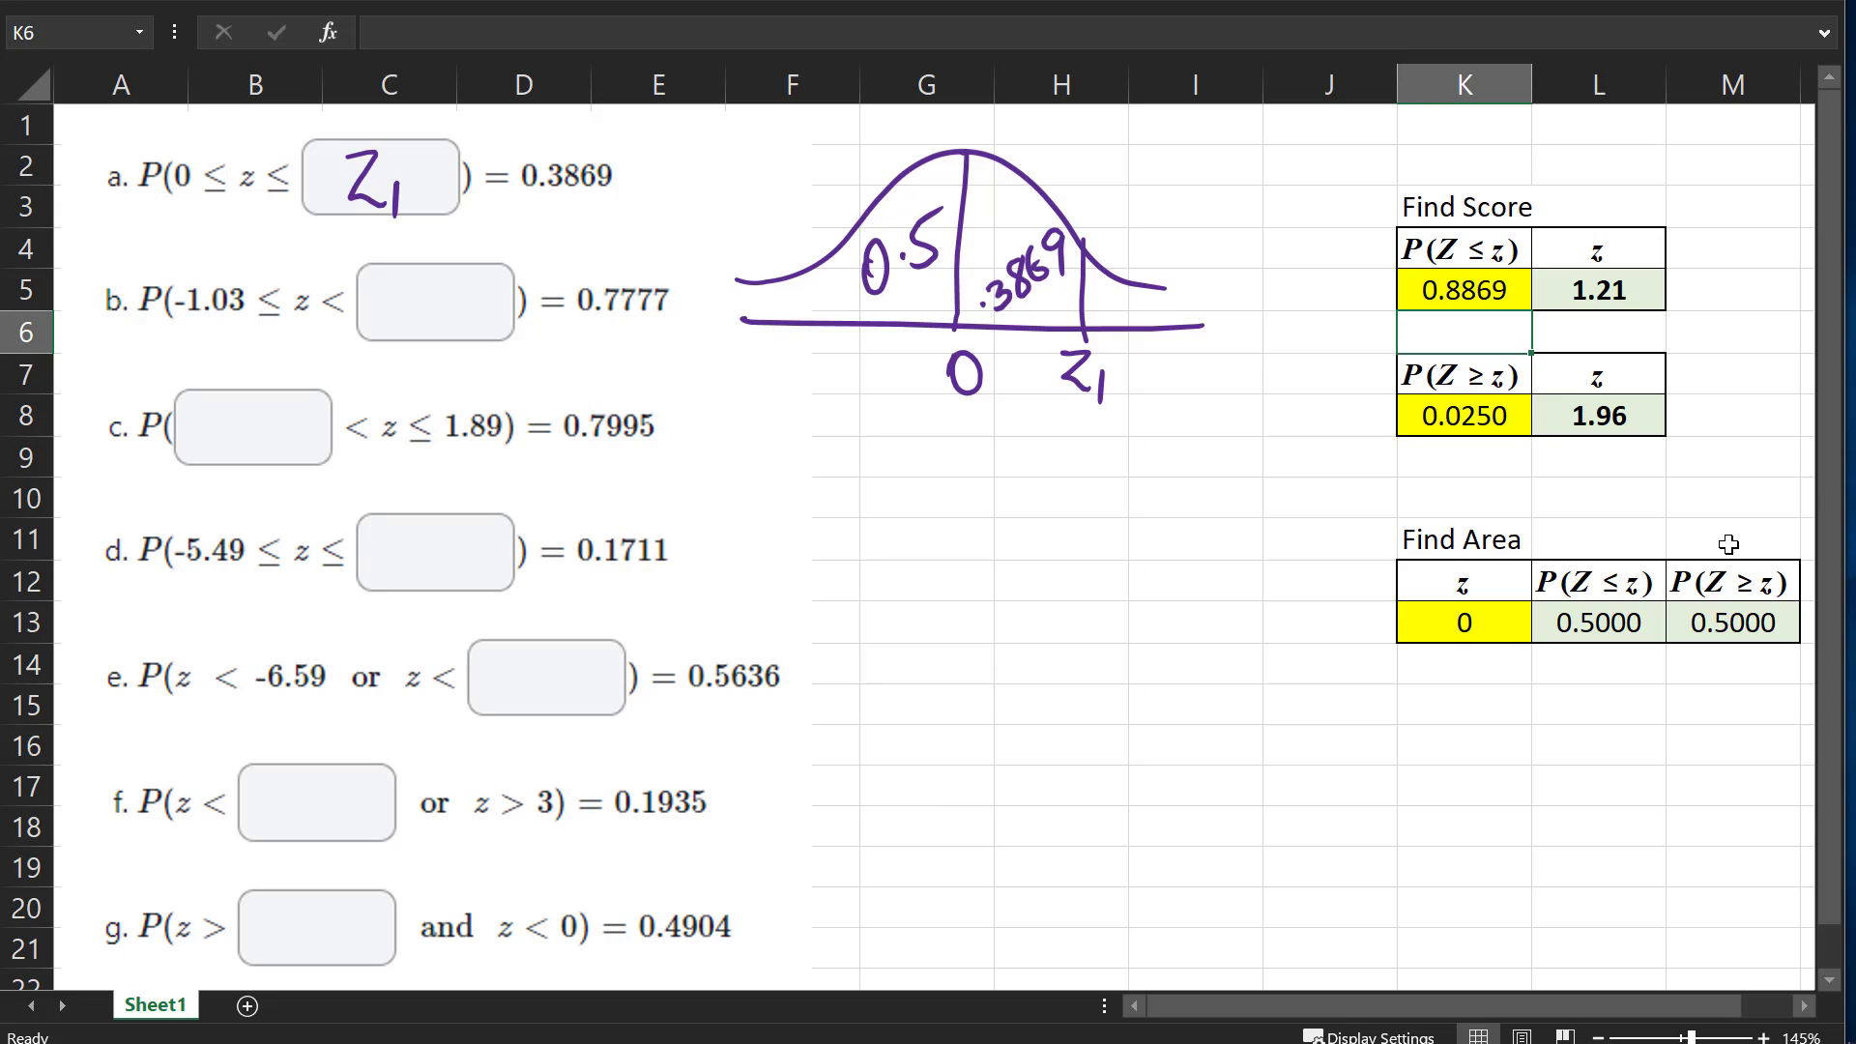
# Replace the z1 note in problem a's blank with a handwritten 1.21, circling the matching z score under Find Score
pyautogui.moveTo(1031, 143)
pyautogui.mouseDown()
pyautogui.moveTo(899, 355)
pyautogui.moveTo(1019, 121)
pyautogui.mouseUp()
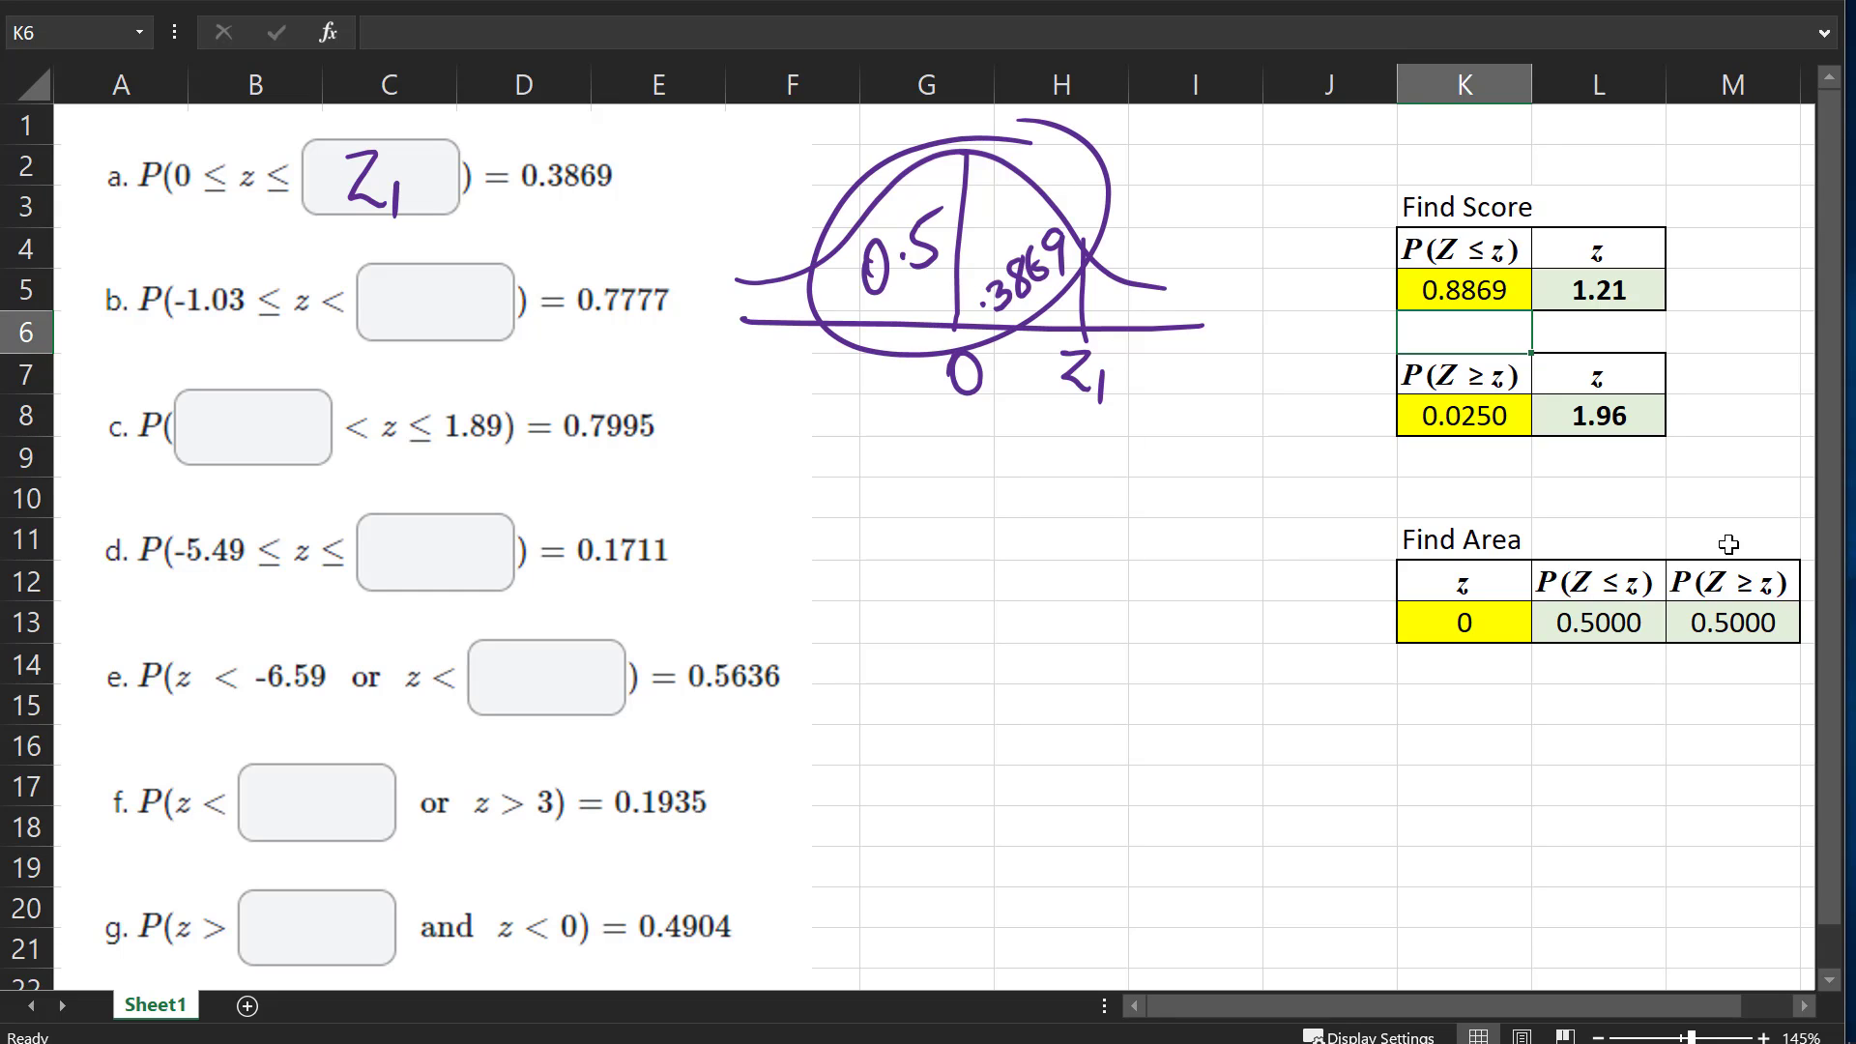
pyautogui.hotkey('ctrl', 'z')
pyautogui.hotkey('ctrl', 'z')
pyautogui.hotkey('ctrl', 'z')
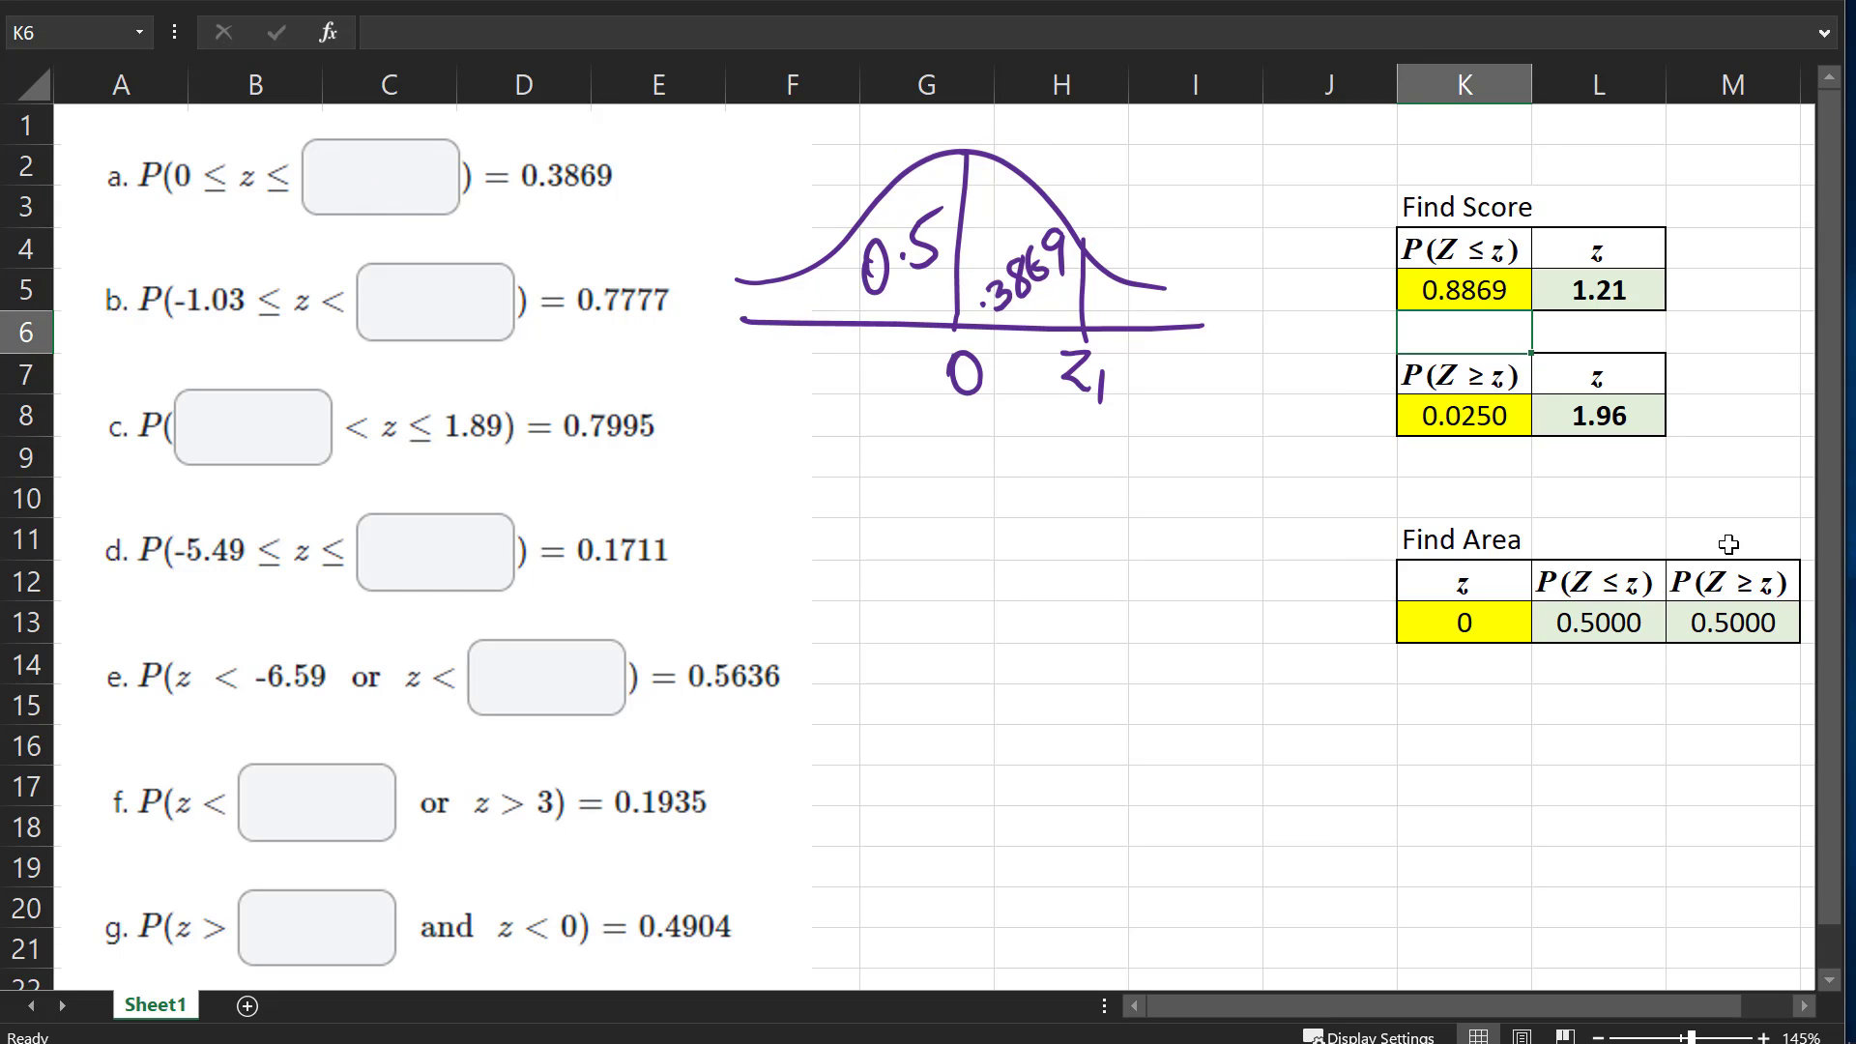
pyautogui.moveTo(1665, 215)
pyautogui.mouseDown()
pyautogui.moveTo(1682, 329)
pyautogui.moveTo(1675, 218)
pyautogui.mouseUp()
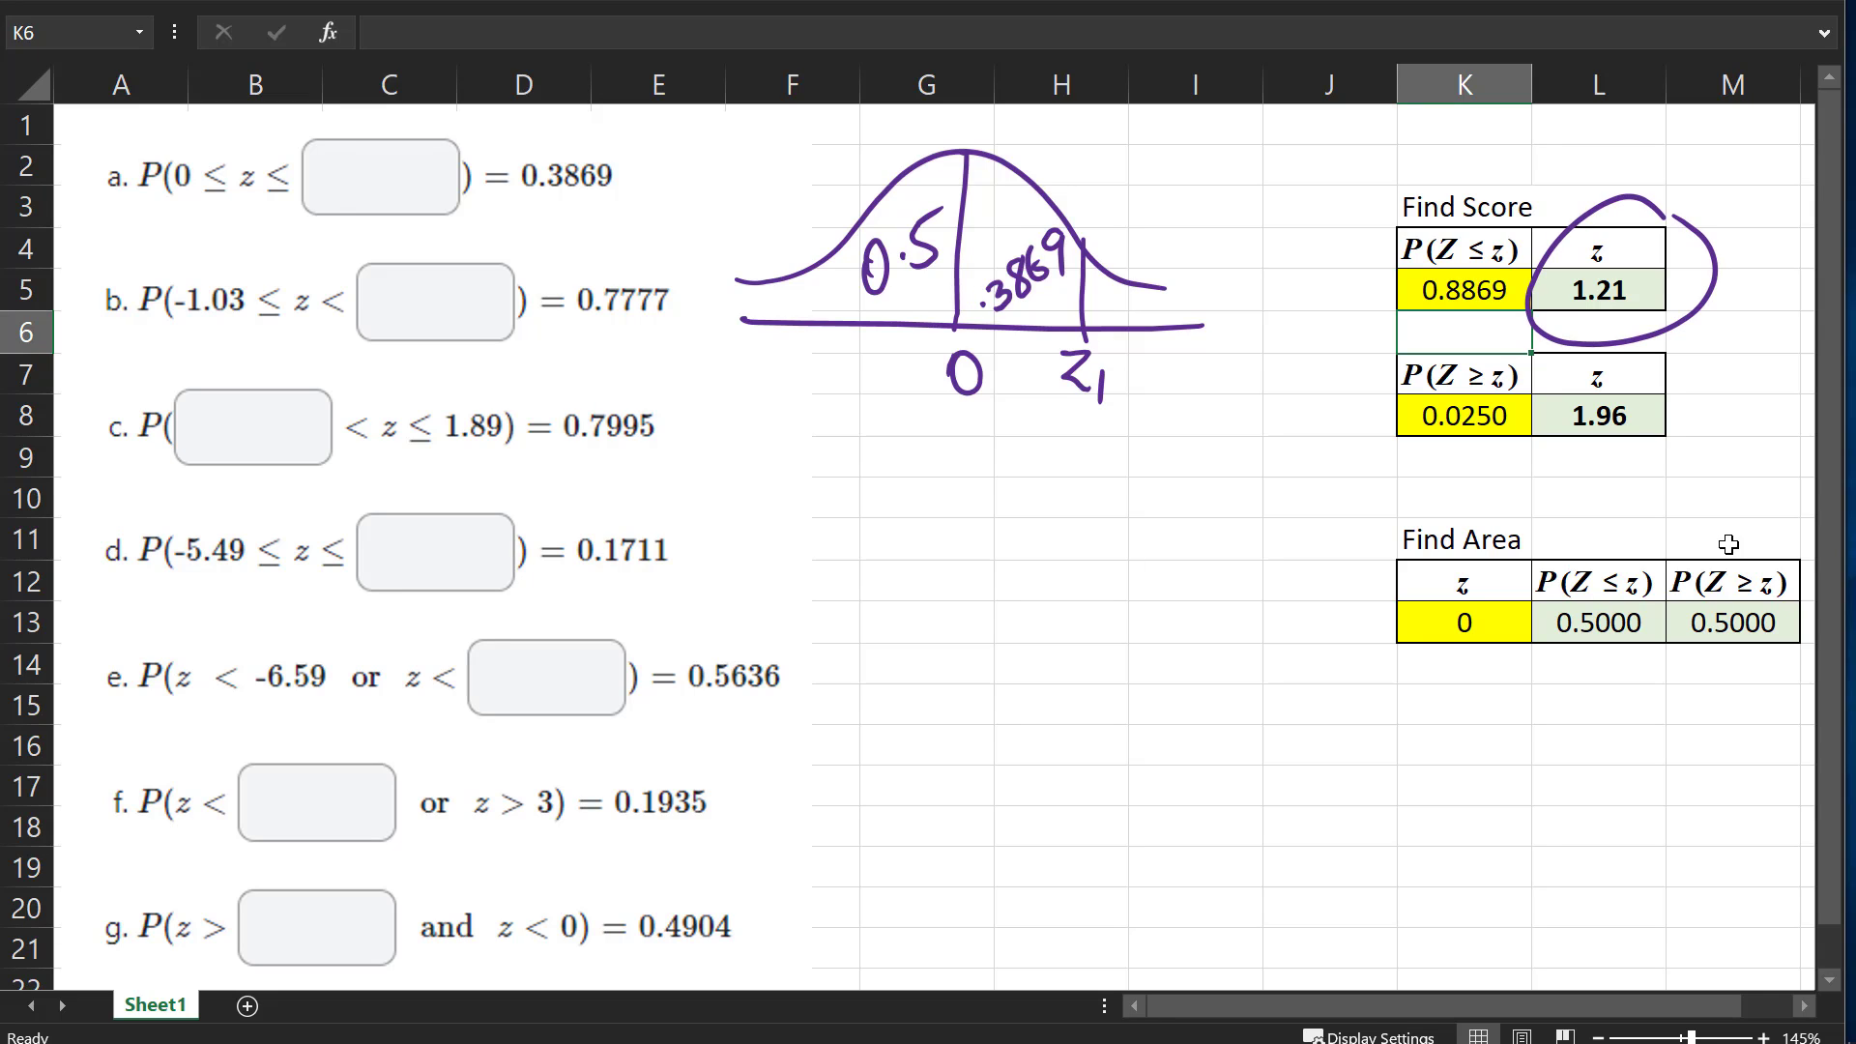
pyautogui.click(361, 176)
pyautogui.moveTo(340, 148)
pyautogui.mouseDown()
pyautogui.moveTo(336, 209)
pyautogui.moveTo(432, 194)
pyautogui.mouseUp()
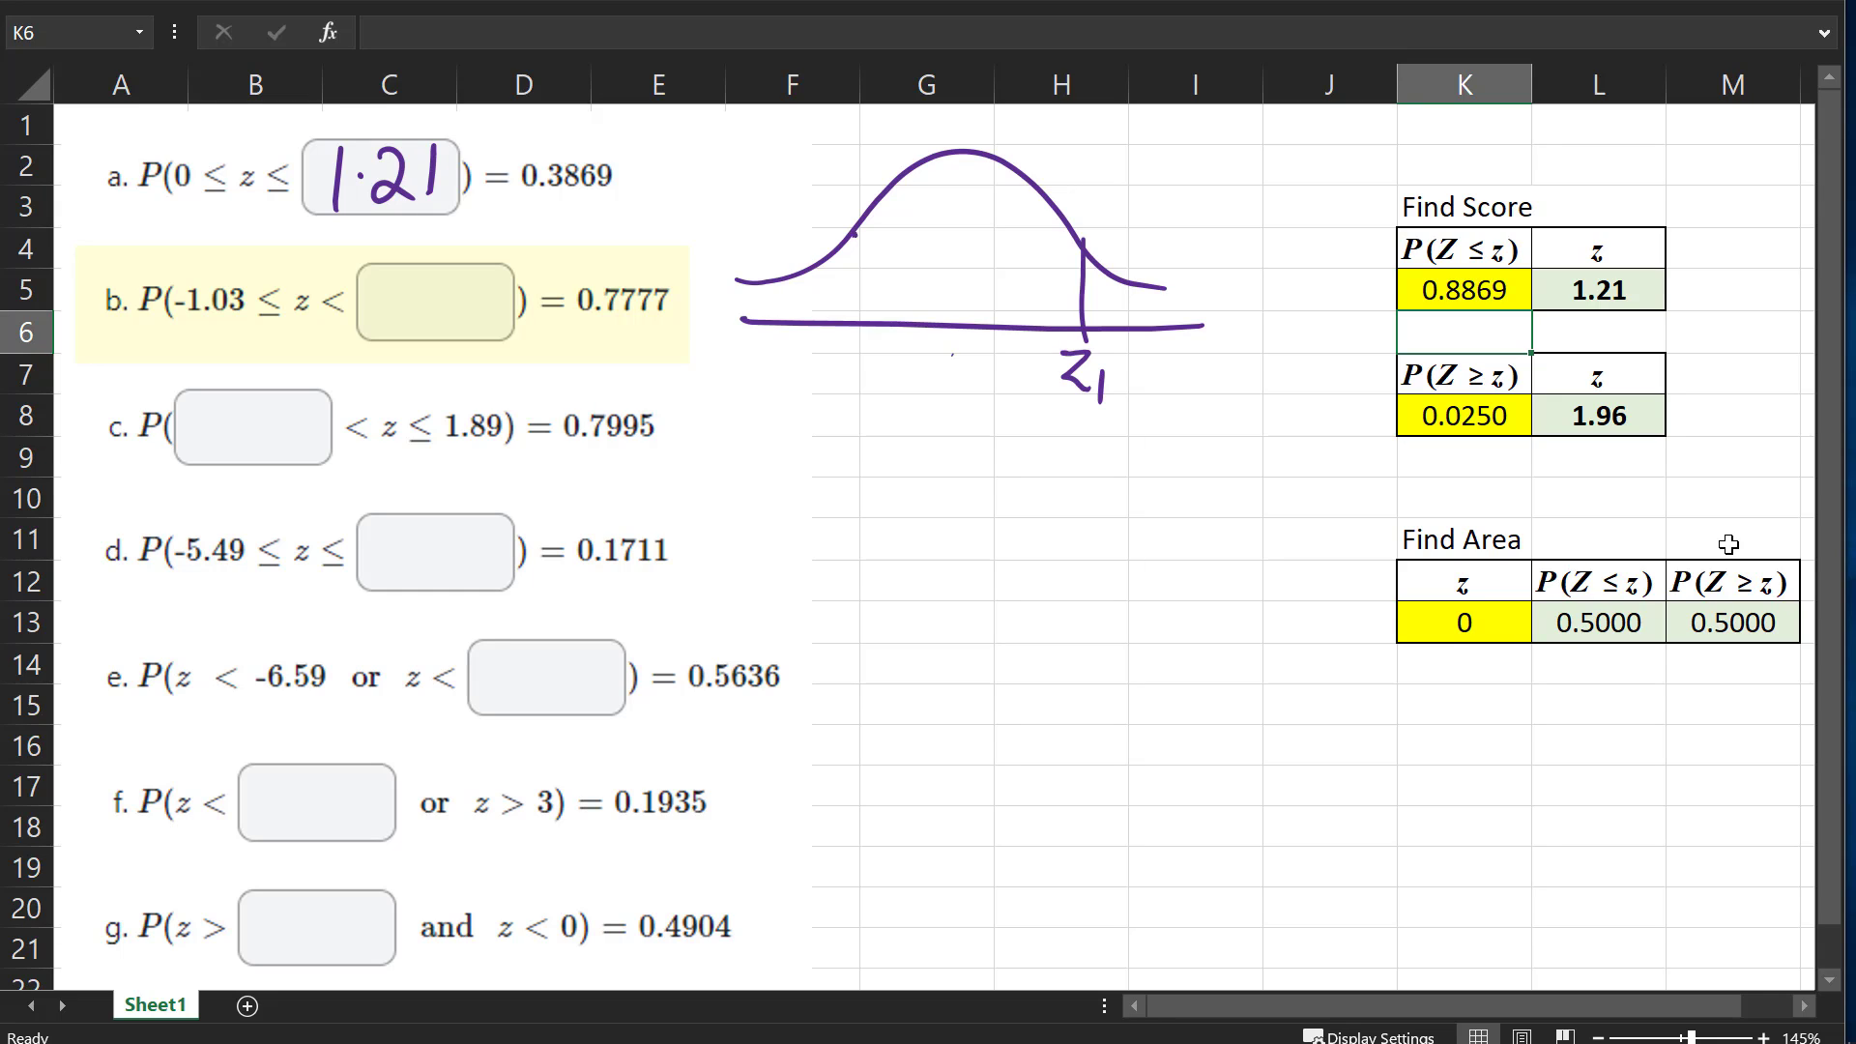
# Draw the lower boundary line on the curve for problem b and label it -1.03
pyautogui.moveTo(853, 232); pyautogui.dragTo(852, 322)
pyautogui.moveTo(795, 360)
pyautogui.mouseDown()
pyautogui.moveTo(823, 361)
pyautogui.moveTo(834, 389)
pyautogui.moveTo(872, 350)
pyautogui.mouseUp()
pyautogui.click(849, 367)
pyautogui.moveTo(891, 348)
pyautogui.mouseDown()
pyautogui.moveTo(907, 356)
pyautogui.moveTo(887, 391)
pyautogui.mouseUp()
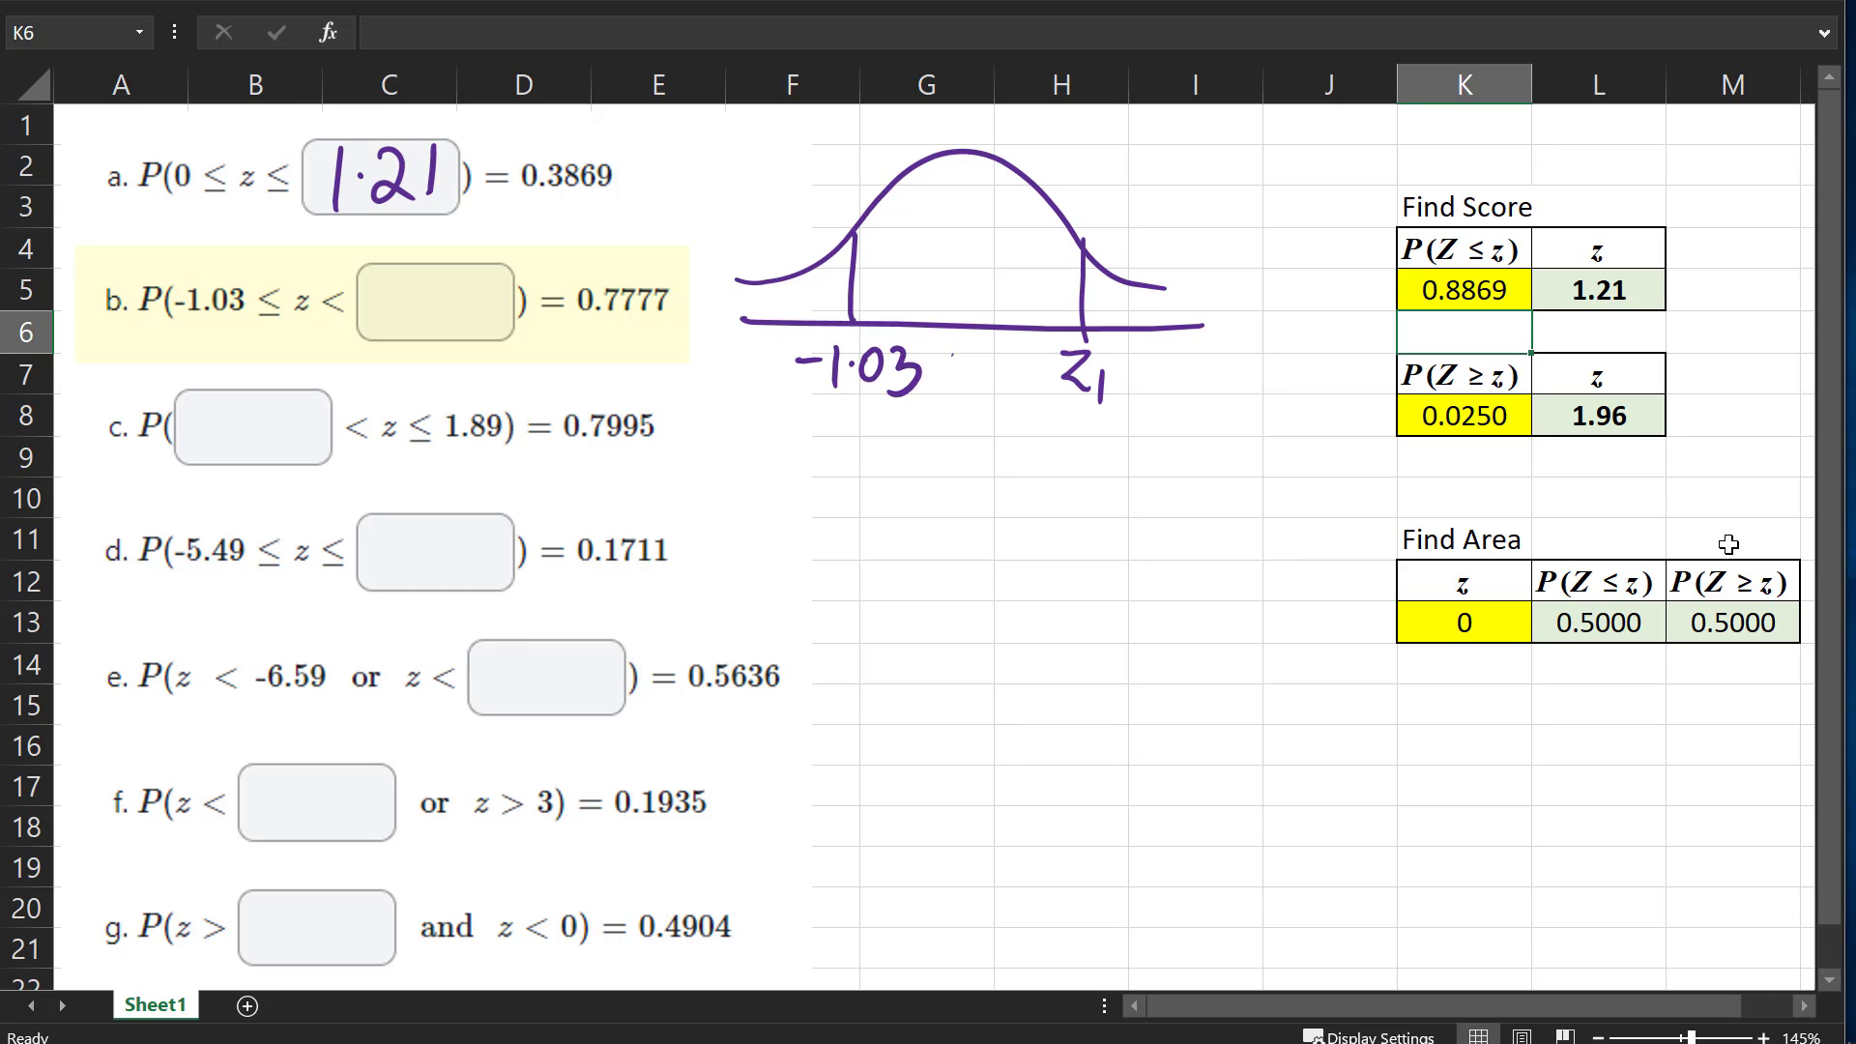
pyautogui.moveTo(1136, 343); pyautogui.dragTo(1078, 340)
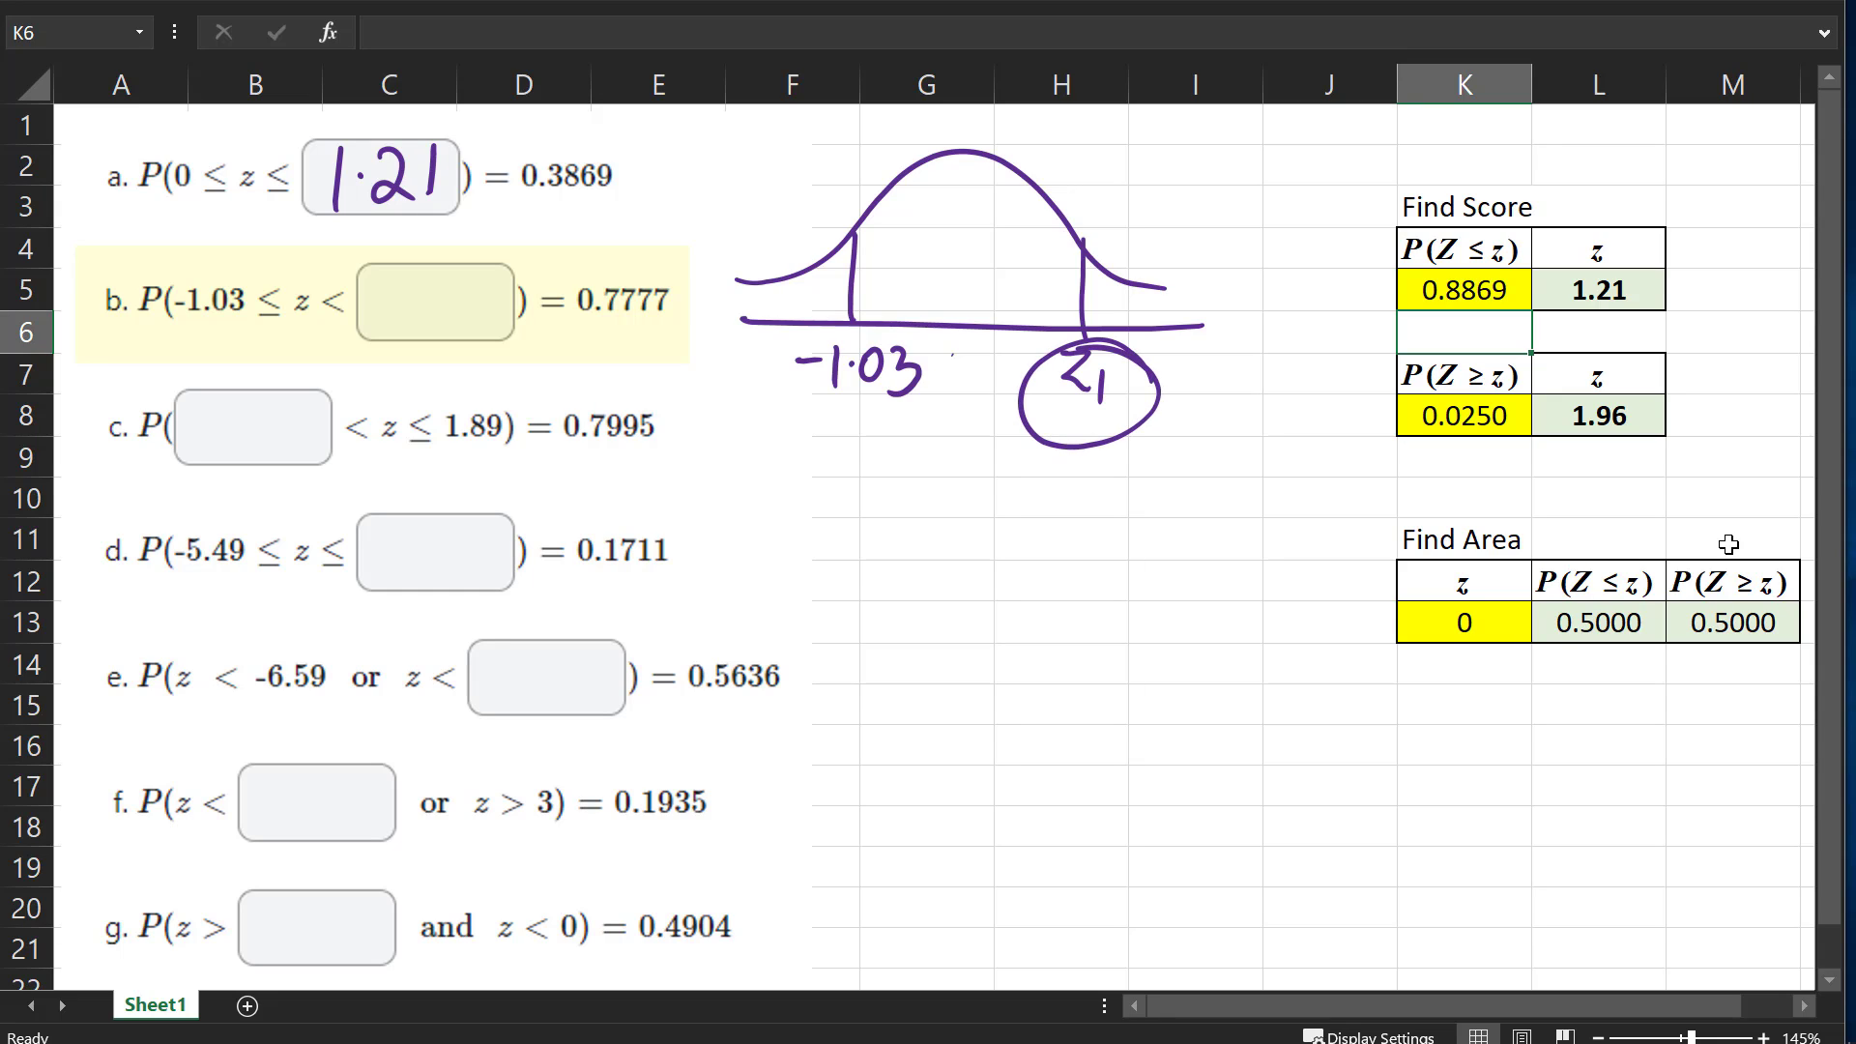
pyautogui.moveTo(1042, 422)
pyautogui.mouseDown()
pyautogui.moveTo(1092, 451)
pyautogui.moveTo(1049, 417)
pyautogui.mouseUp()
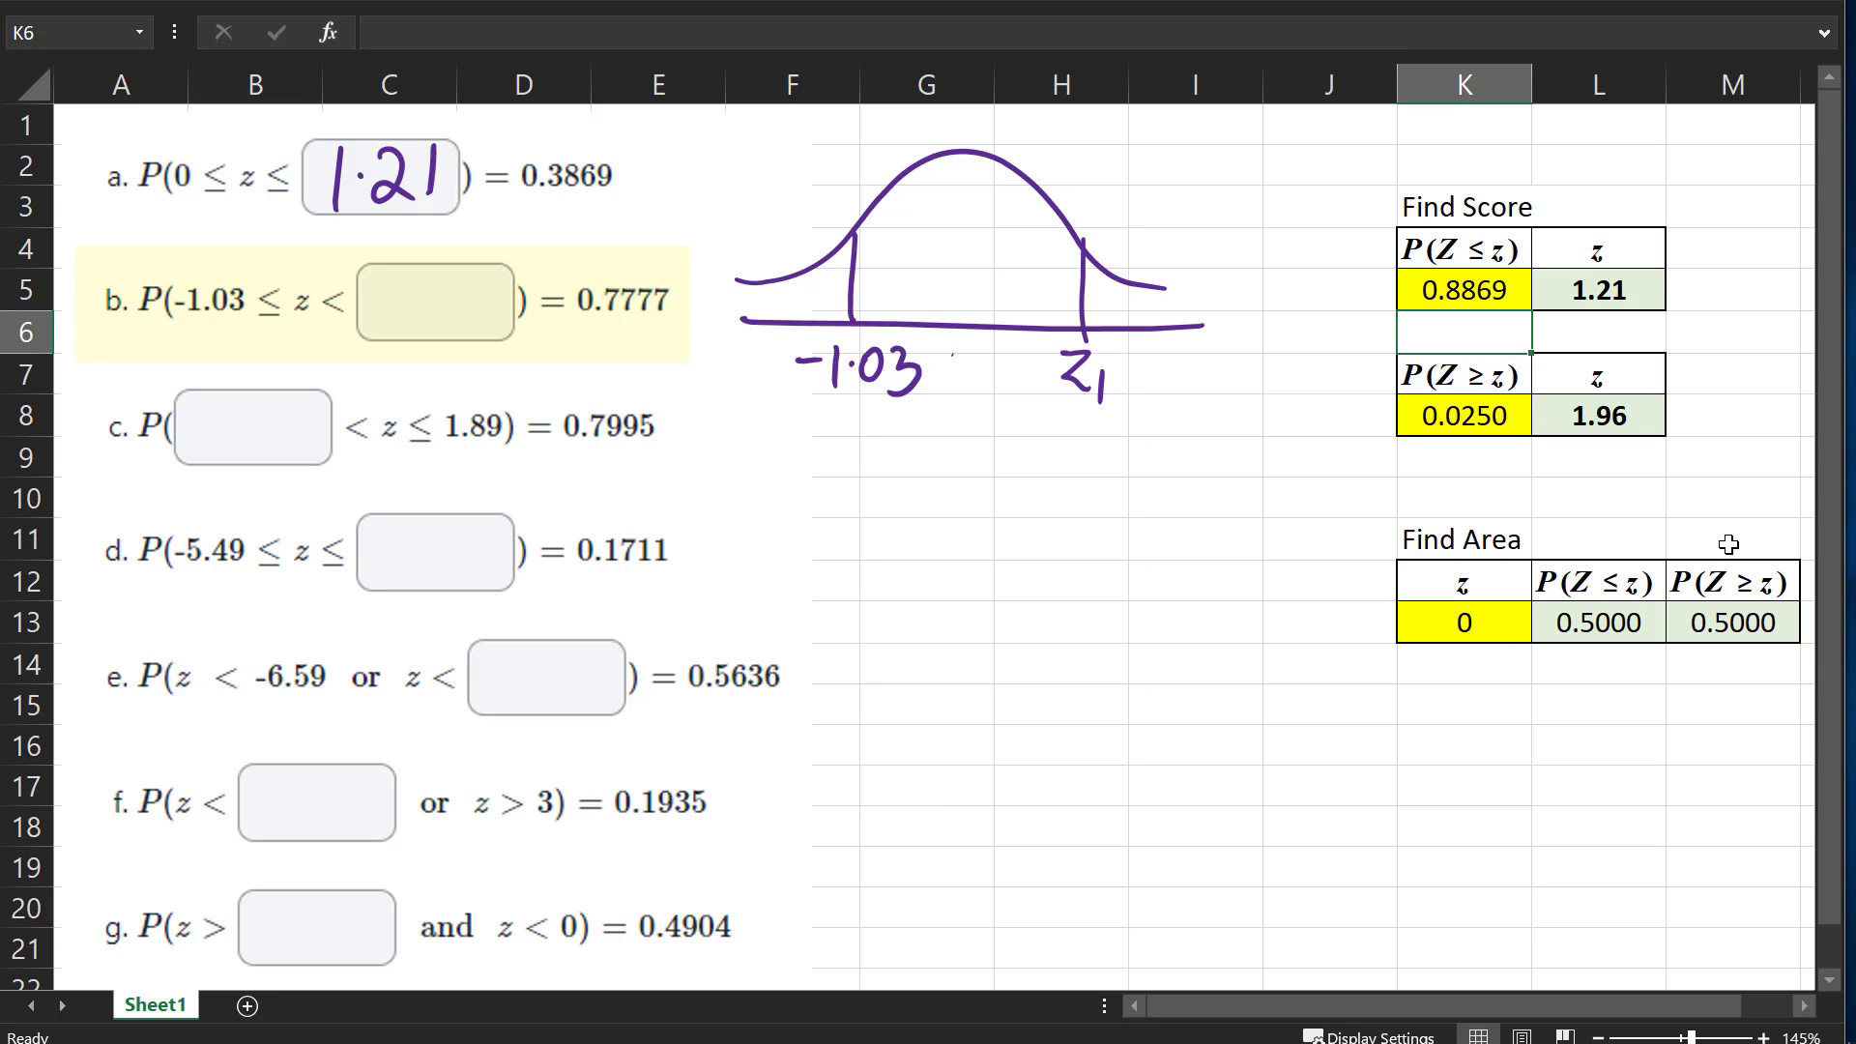
# Redraw the boundary line at z1 and write the area .7777 between -1.03 and z1 on the curve
pyautogui.moveTo(609, 235)
pyautogui.mouseDown()
pyautogui.moveTo(671, 290)
pyautogui.moveTo(590, 235)
pyautogui.mouseUp()
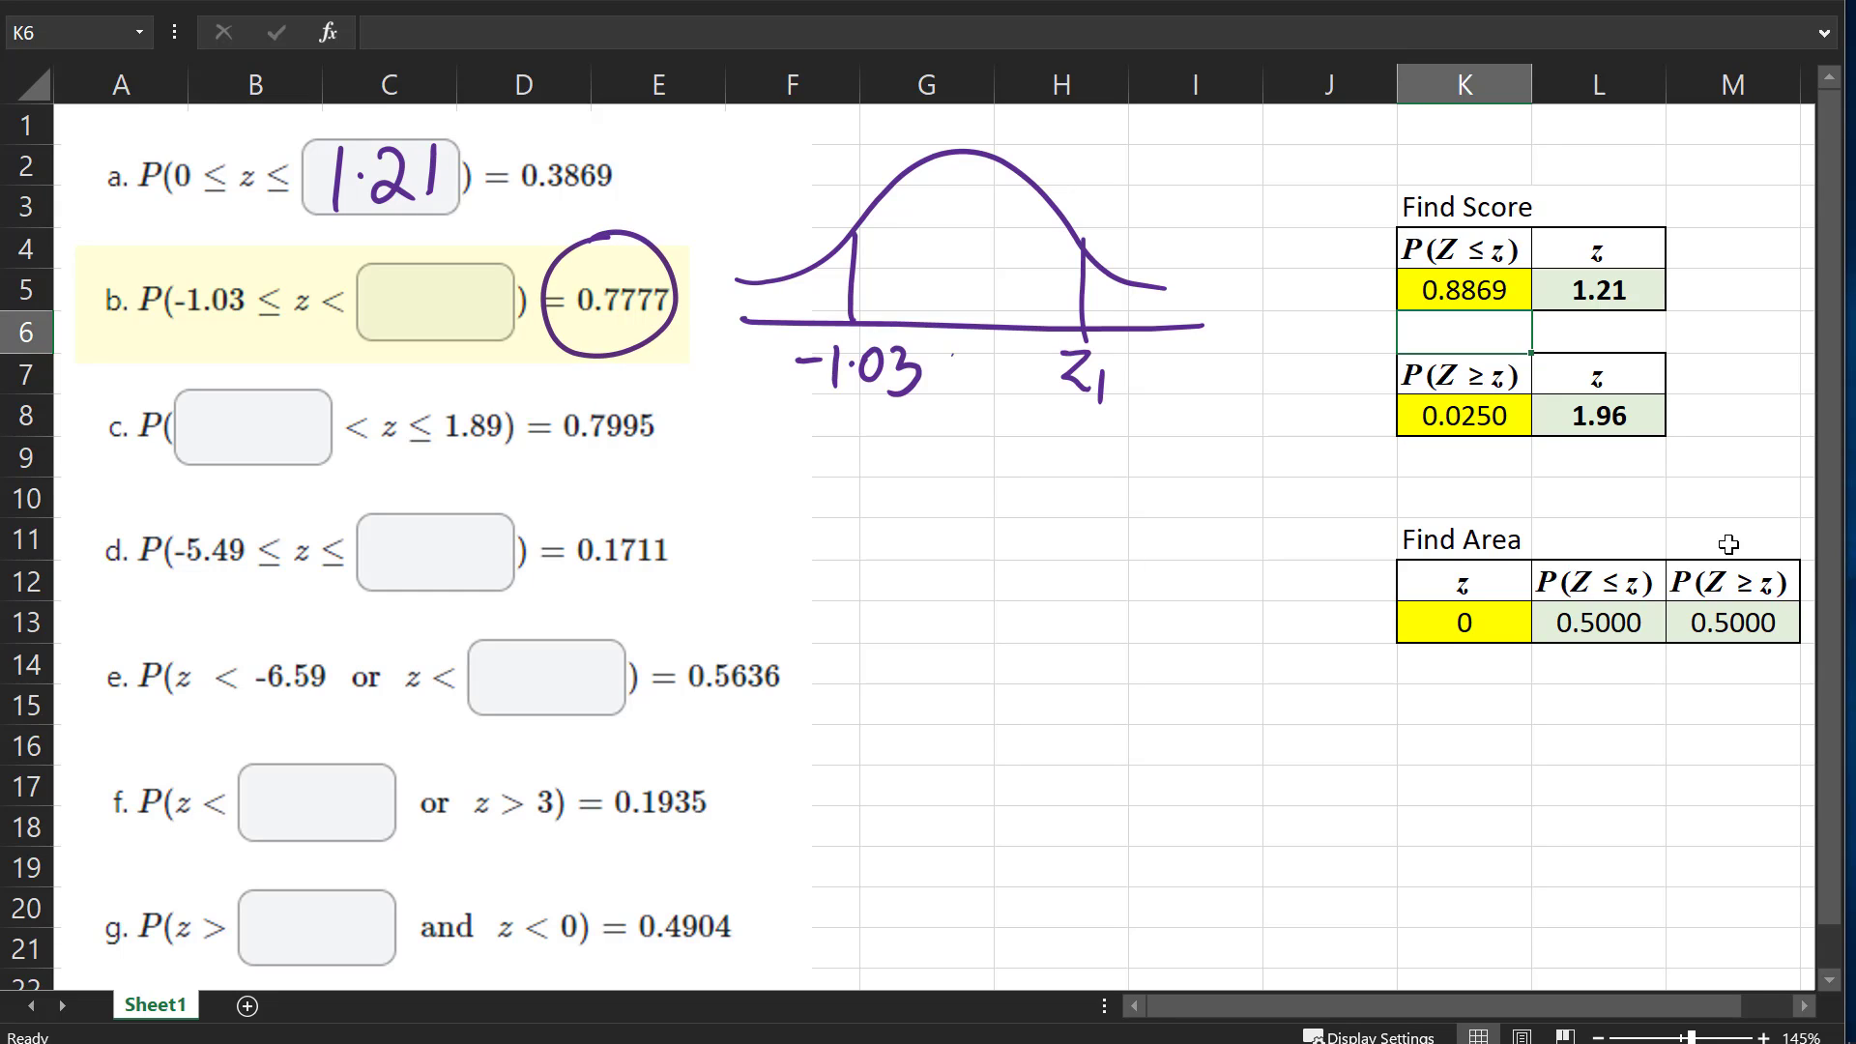
pyautogui.hotkey('ctrl', 'z')
pyautogui.moveTo(1088, 270); pyautogui.dragTo(1092, 326)
pyautogui.moveTo(908, 263)
pyautogui.mouseDown()
pyautogui.moveTo(933, 259)
pyautogui.moveTo(923, 297)
pyautogui.mouseUp()
pyautogui.moveTo(940, 249)
pyautogui.mouseDown()
pyautogui.moveTo(967, 241)
pyautogui.moveTo(958, 285)
pyautogui.mouseUp()
pyautogui.moveTo(972, 232)
pyautogui.mouseDown()
pyautogui.moveTo(1000, 224)
pyautogui.moveTo(995, 270)
pyautogui.mouseUp()
pyautogui.moveTo(1006, 214); pyautogui.dragTo(1028, 248)
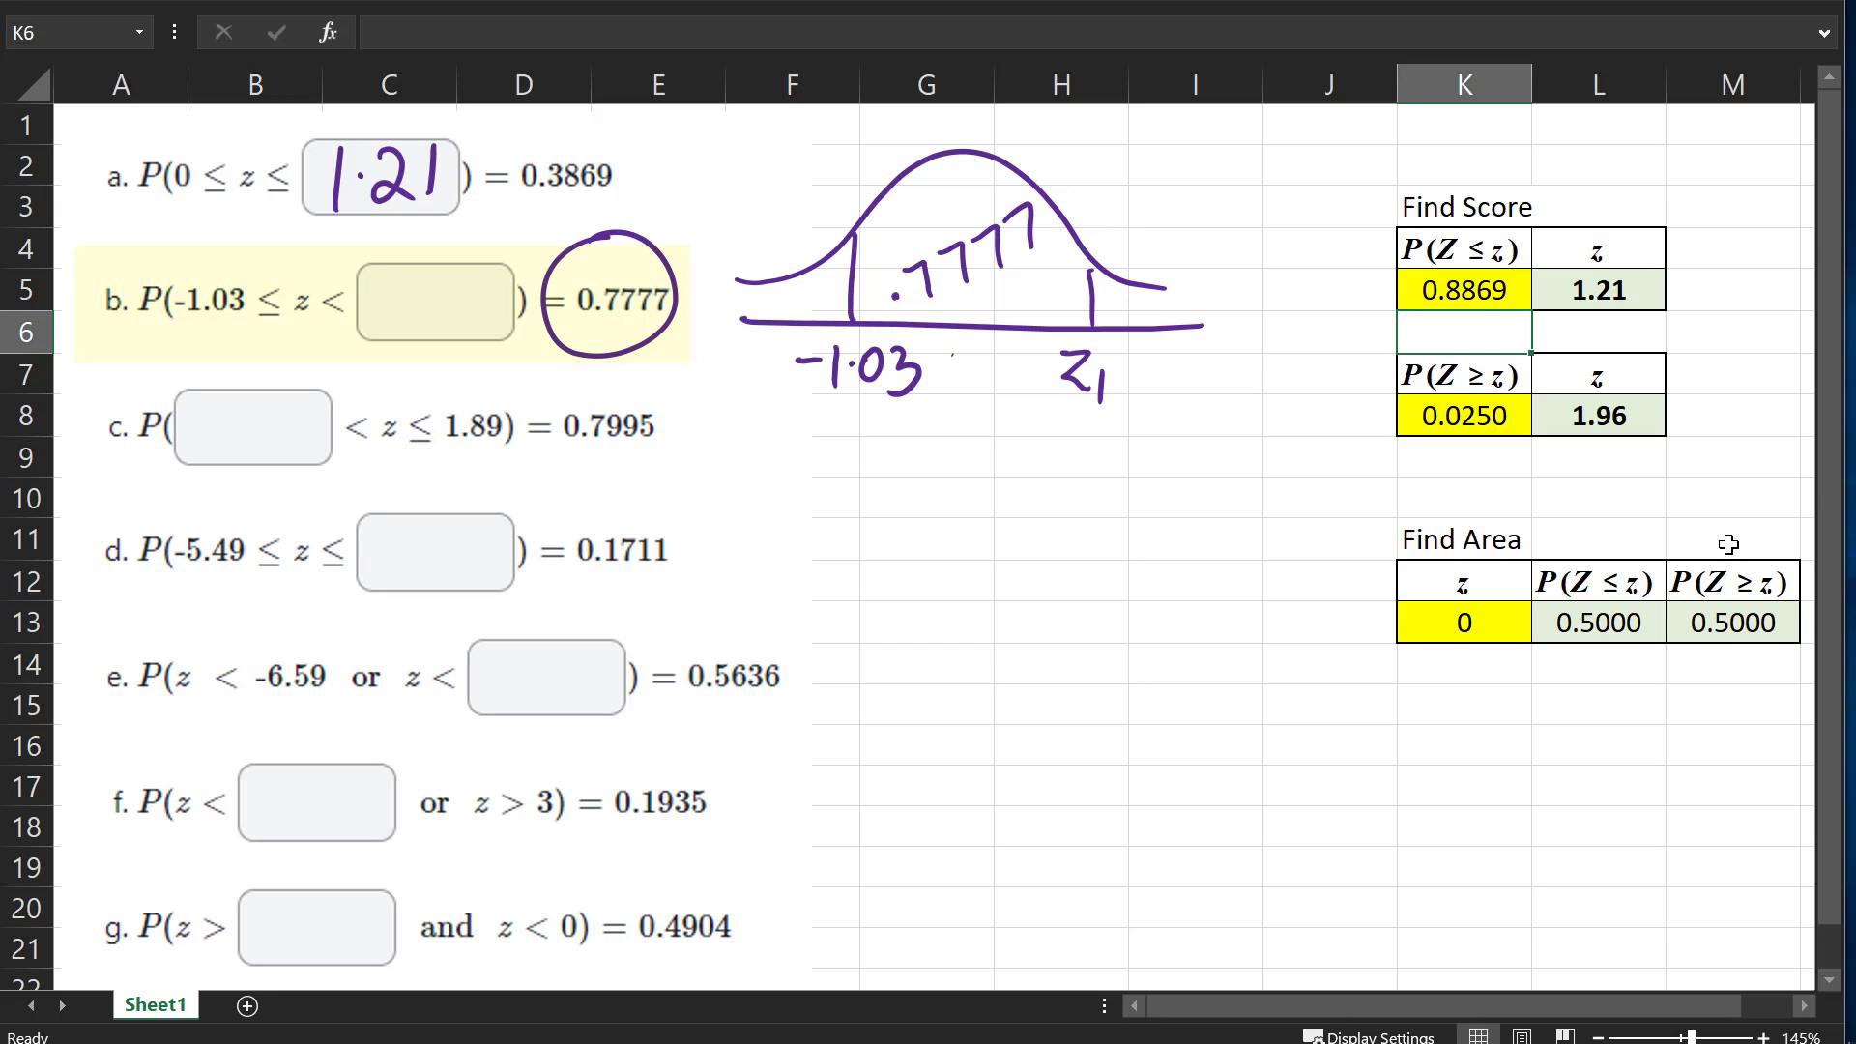
pyautogui.moveTo(1058, 435); pyautogui.dragTo(1148, 407)
pyautogui.moveTo(1105, 191)
pyautogui.mouseDown()
pyautogui.moveTo(1096, 305)
pyautogui.moveTo(996, 129)
pyautogui.moveTo(1099, 255)
pyautogui.mouseUp()
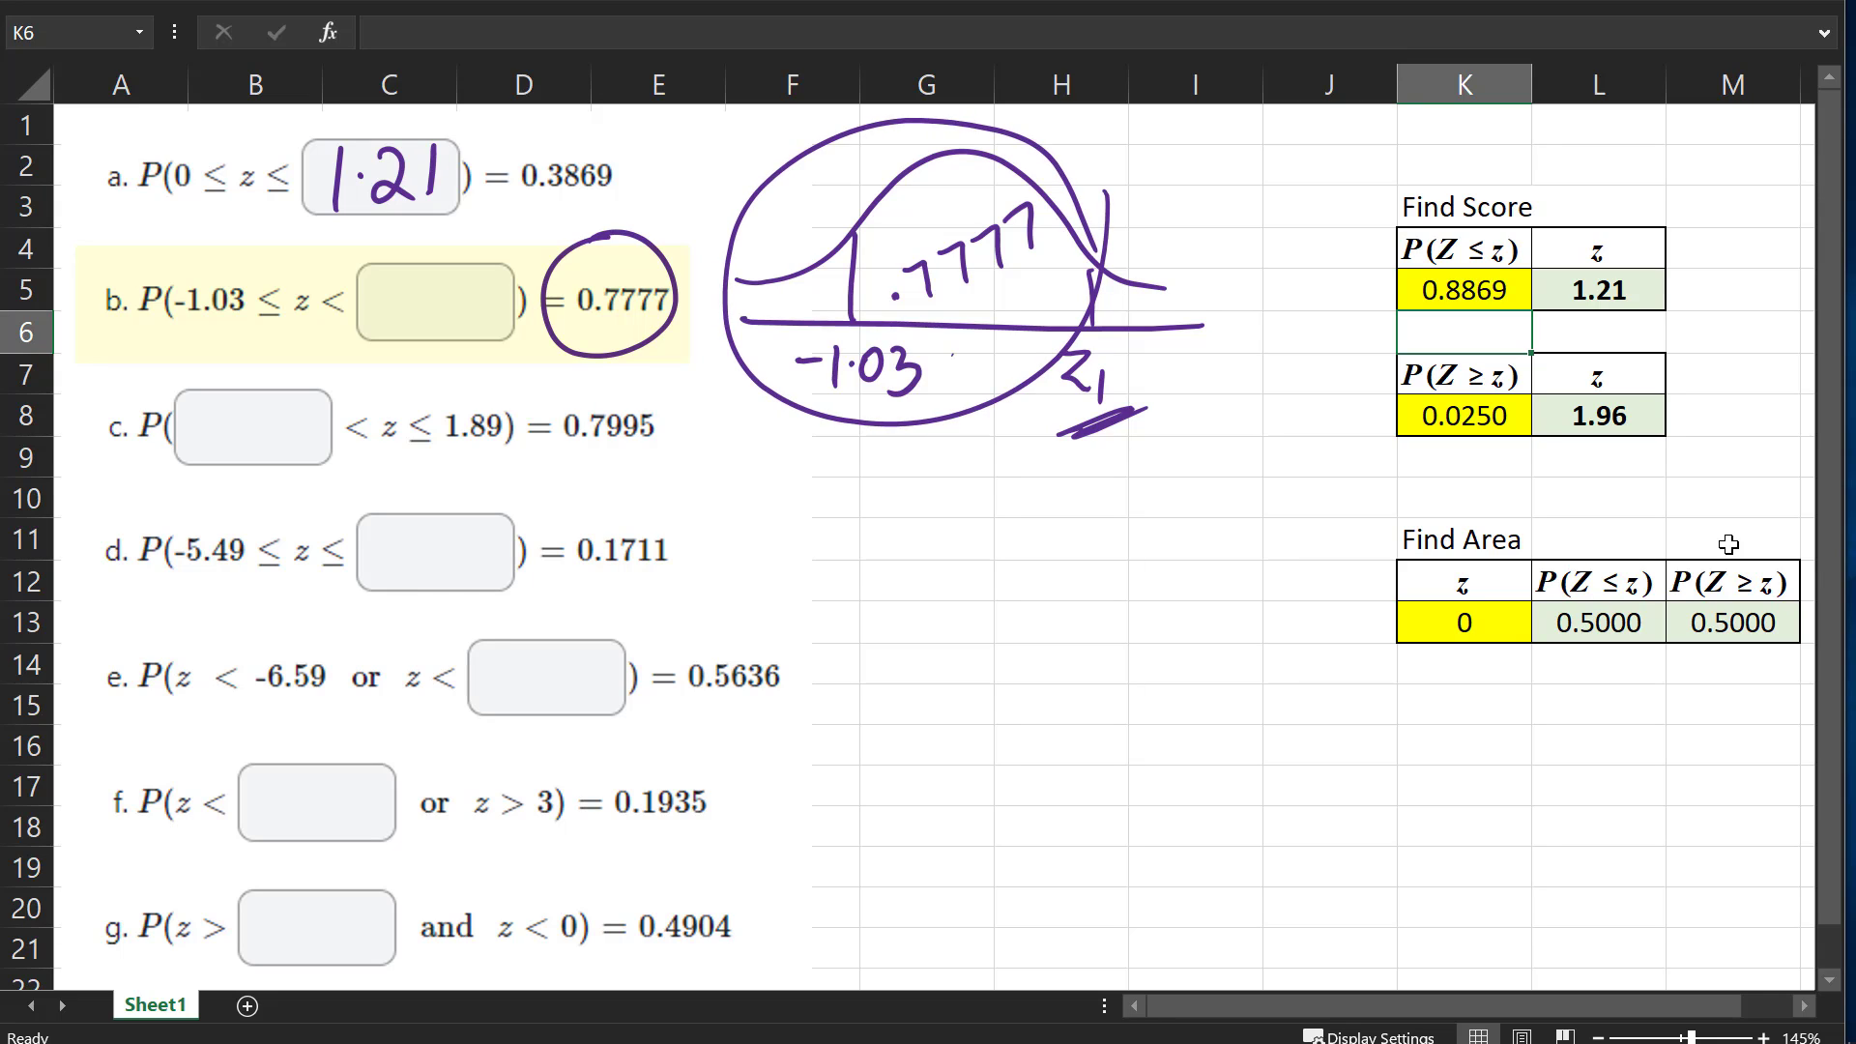
pyautogui.hotkey('ctrl', 'z')
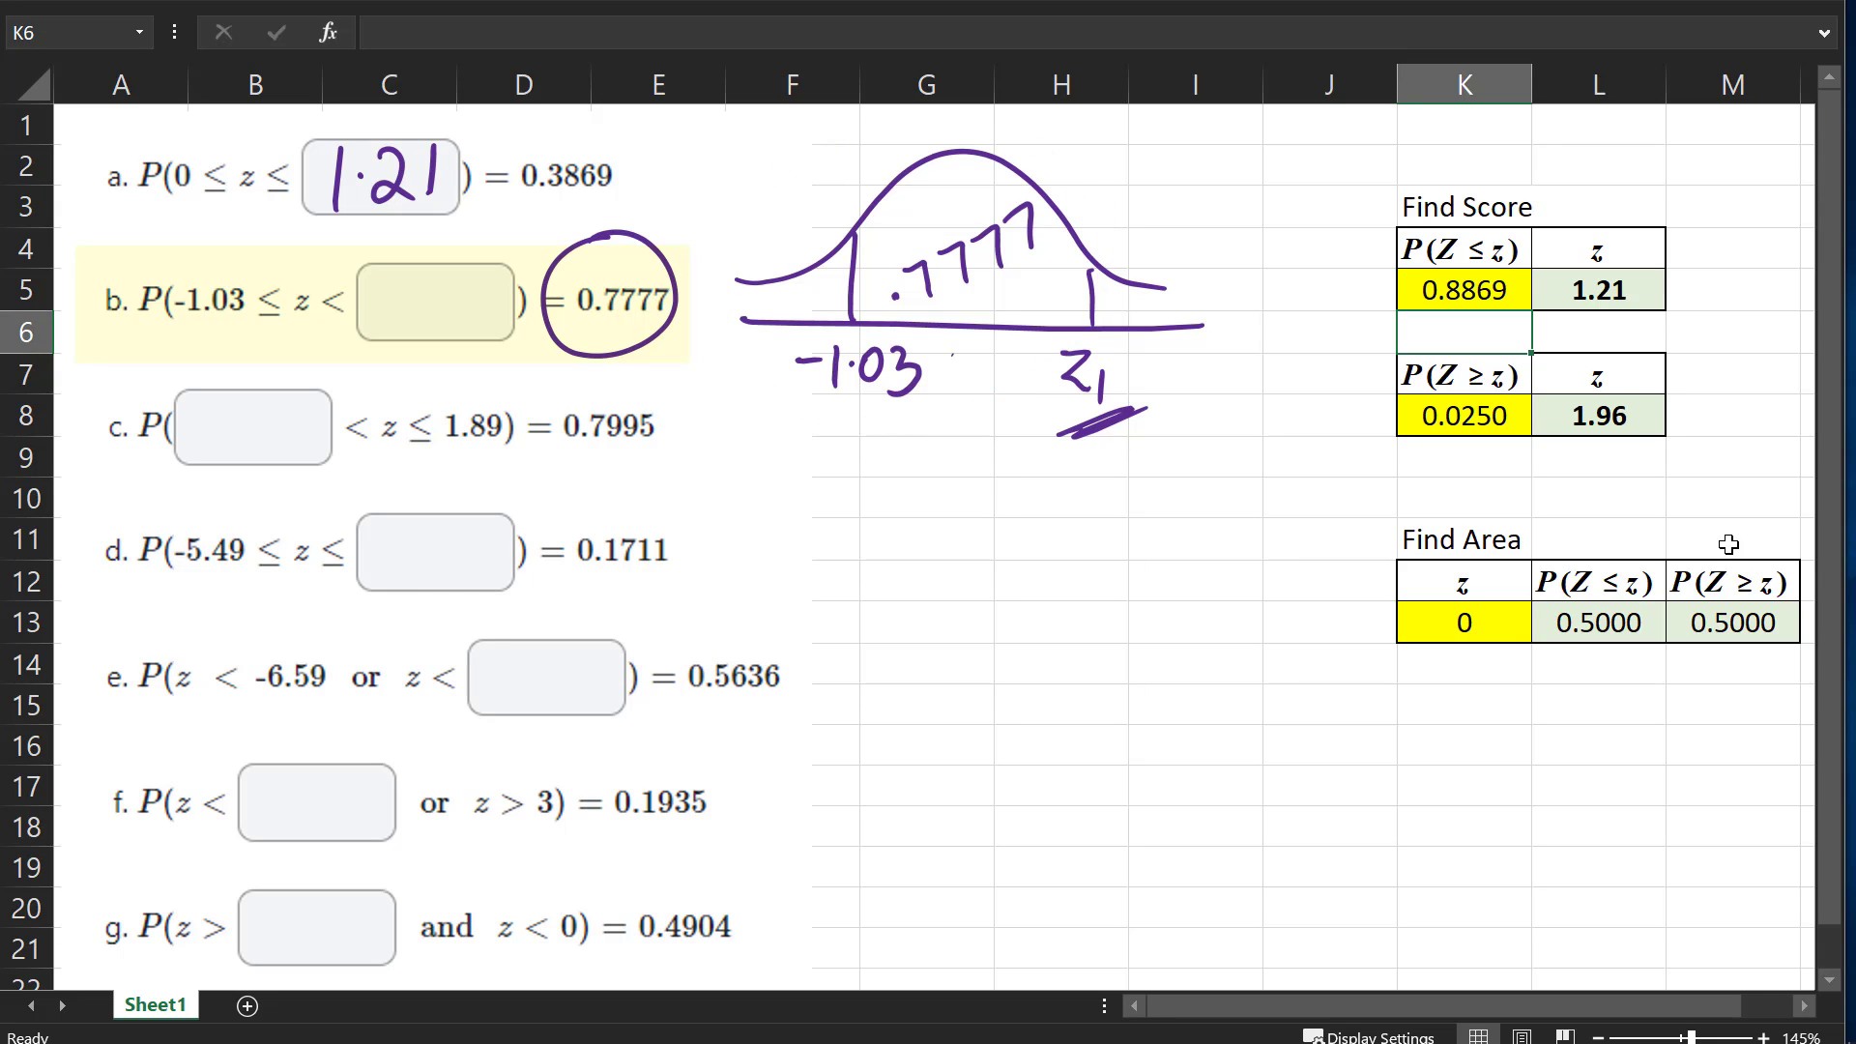
pyautogui.moveTo(1604, 143)
pyautogui.mouseDown()
pyautogui.moveTo(1725, 270)
pyautogui.moveTo(1651, 167)
pyautogui.mouseUp()
pyautogui.hotkey('ctrl', 'z')
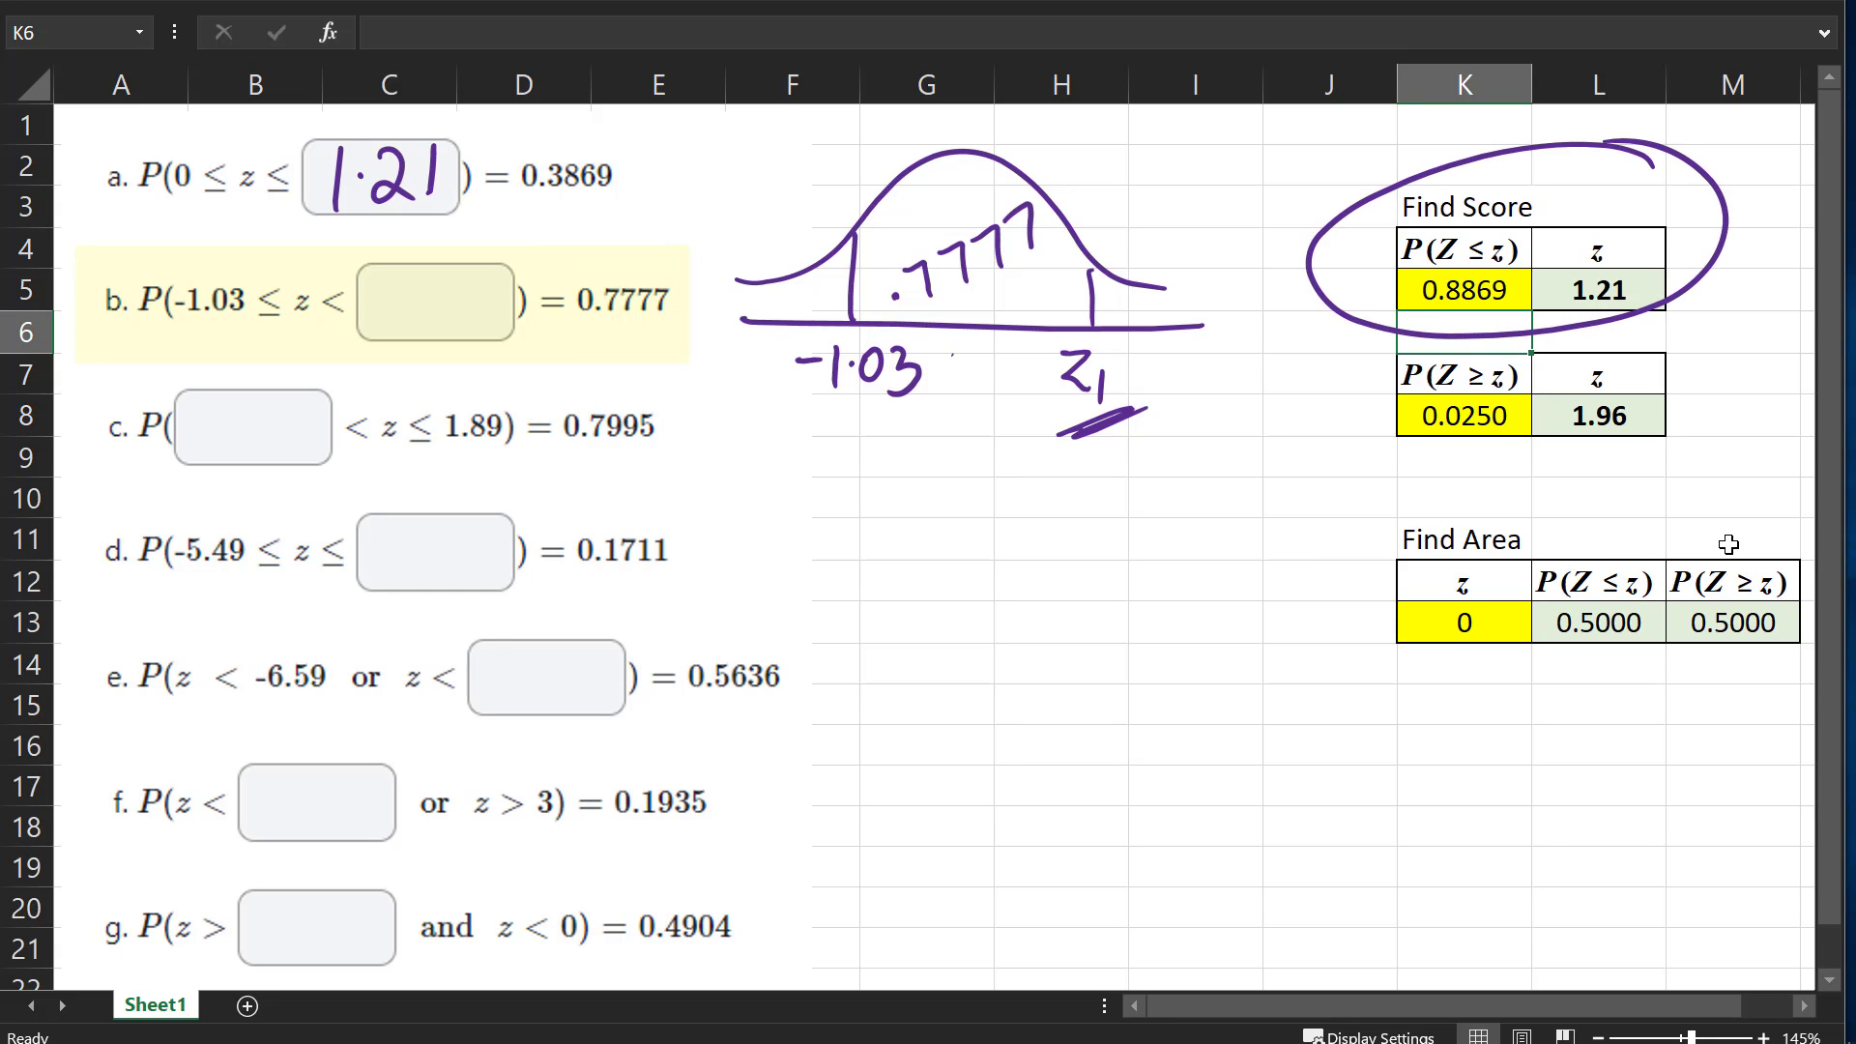
pyautogui.hotkey('ctrl', 'z')
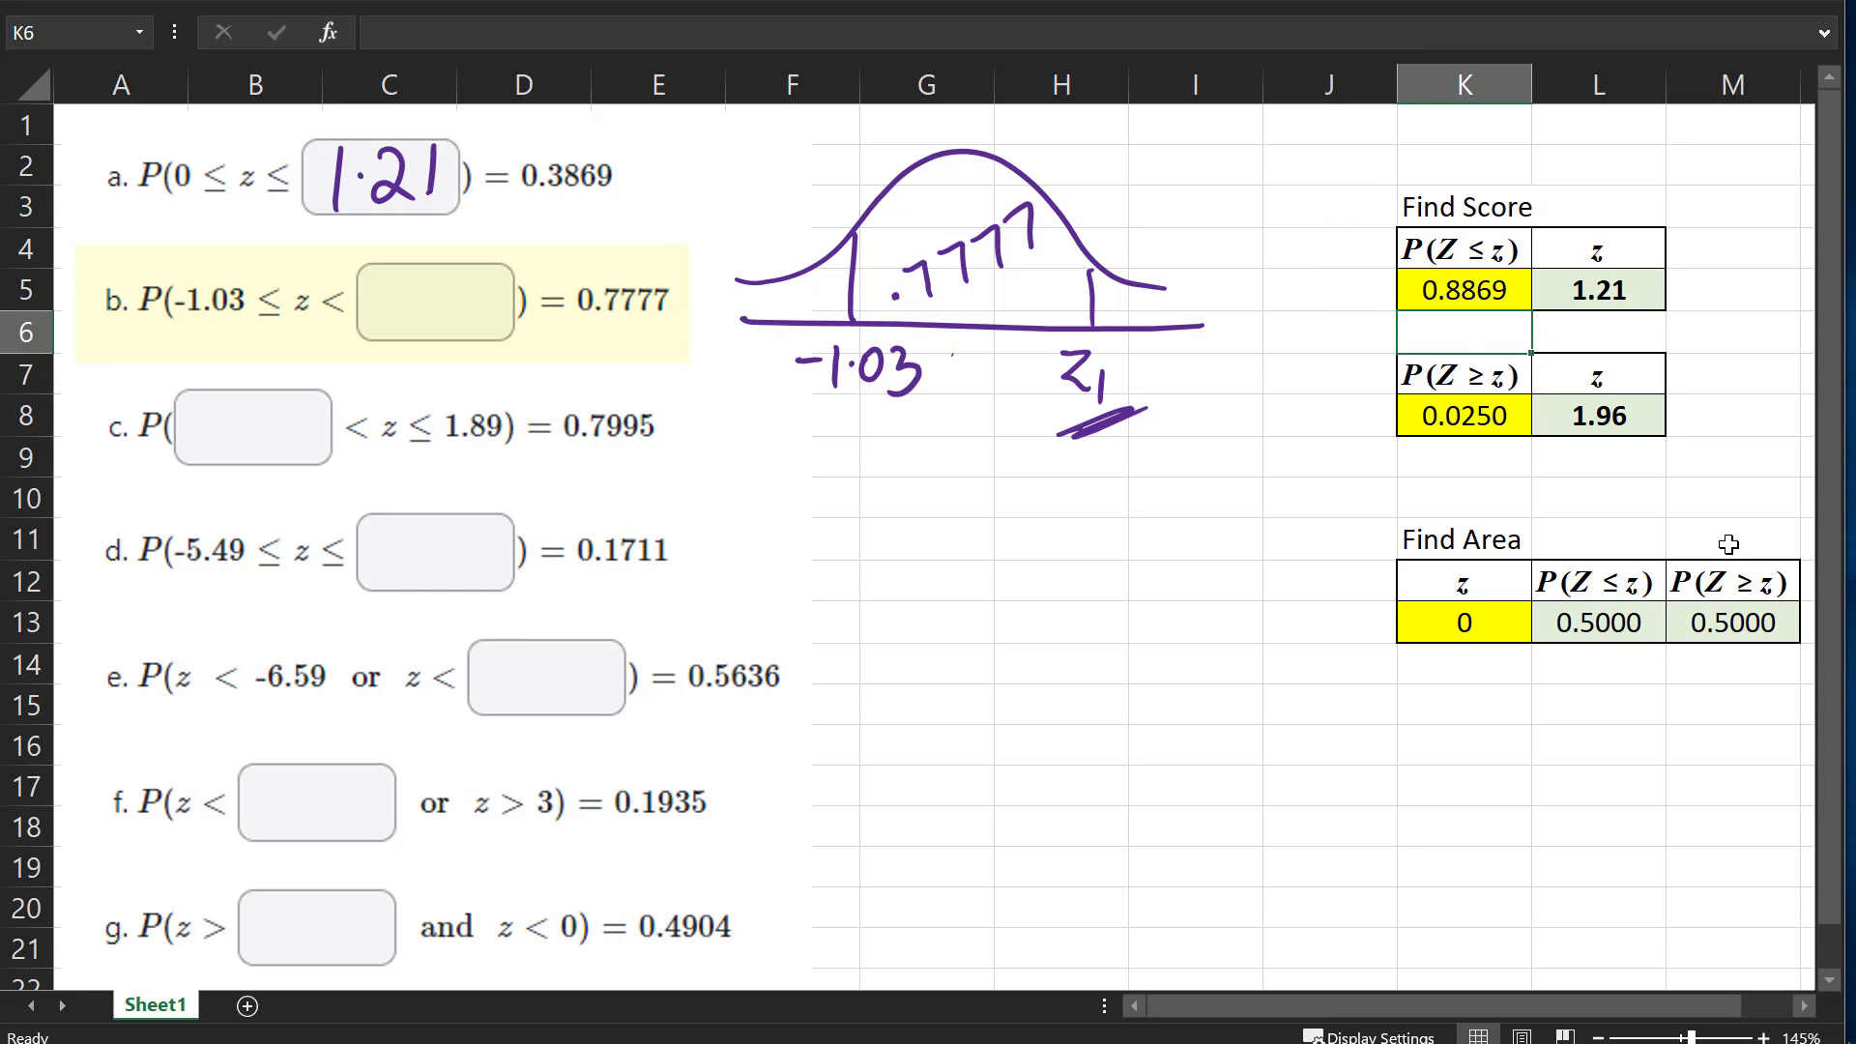
# Underline -1.03 on the sketch, and erase the arrow and the underlines beneath .7777 and z1
pyautogui.moveTo(815, 419); pyautogui.dragTo(916, 431)
pyautogui.moveTo(812, 300)
pyautogui.mouseDown()
pyautogui.moveTo(755, 188)
pyautogui.moveTo(784, 201)
pyautogui.mouseUp()
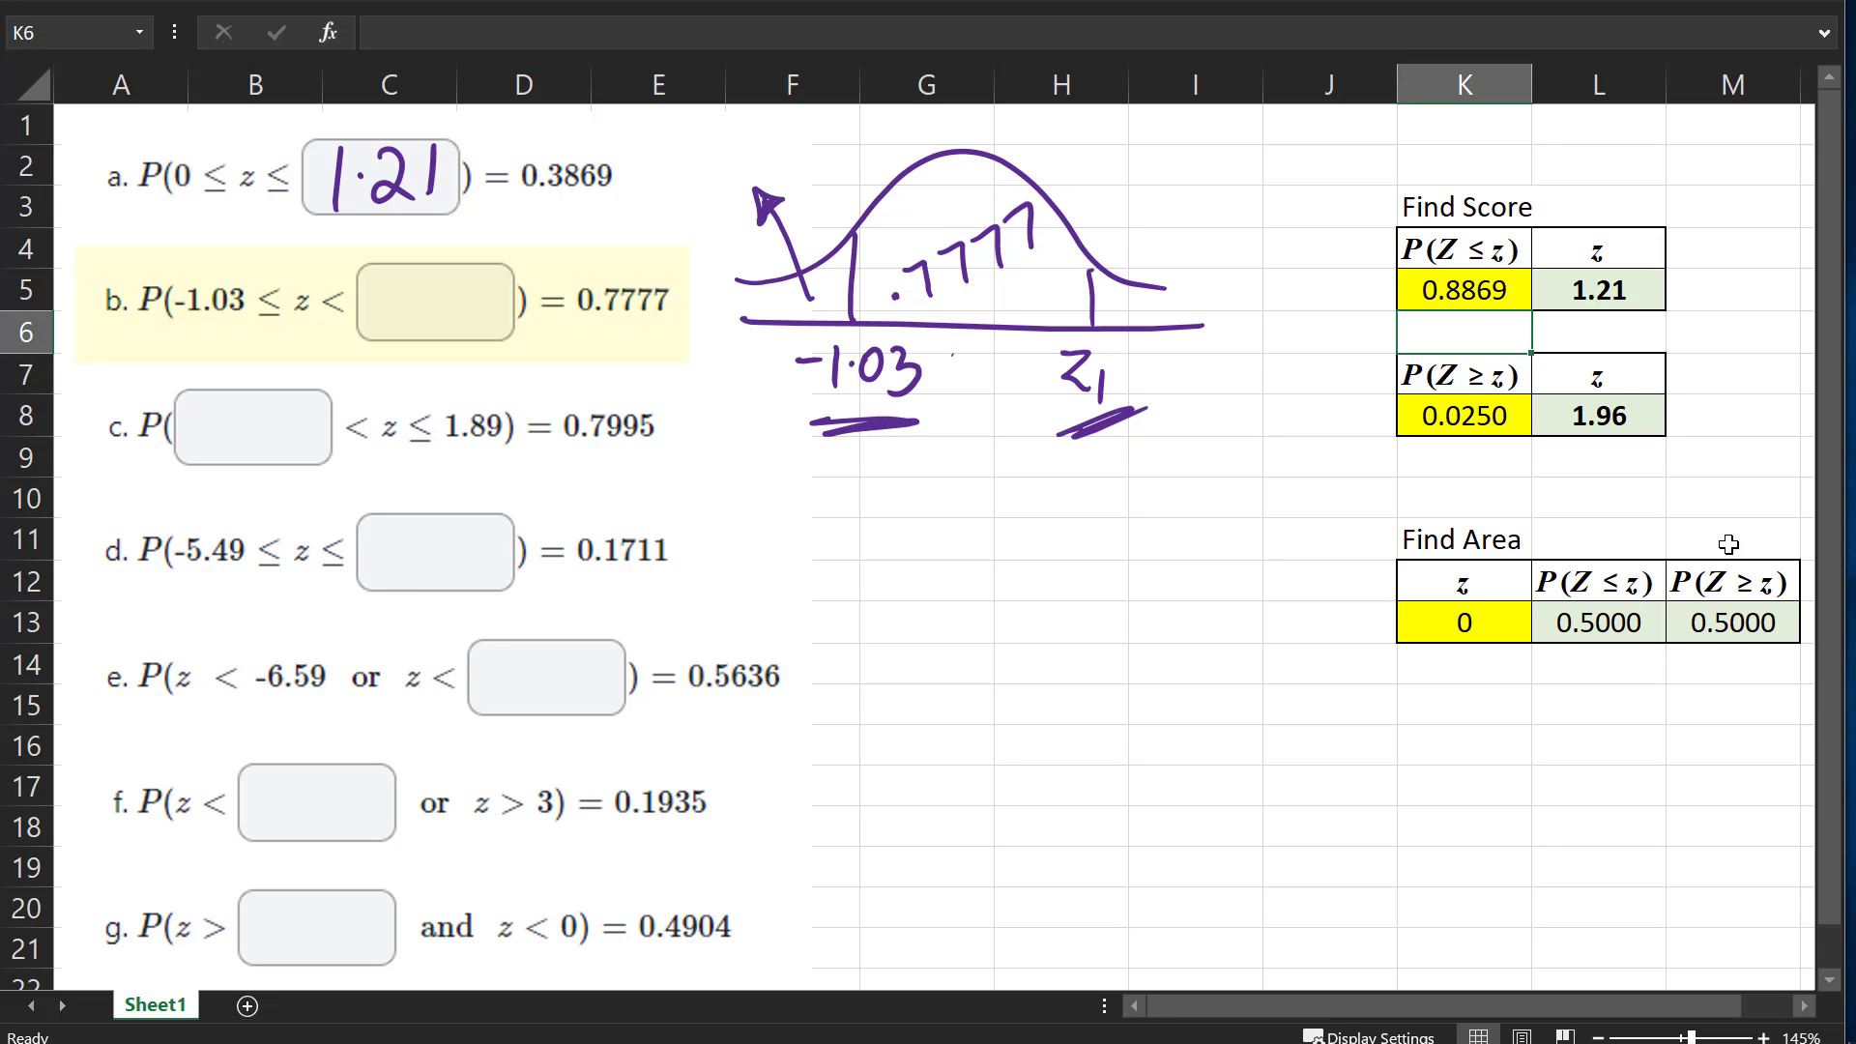
pyautogui.moveTo(923, 337); pyautogui.dragTo(1076, 269)
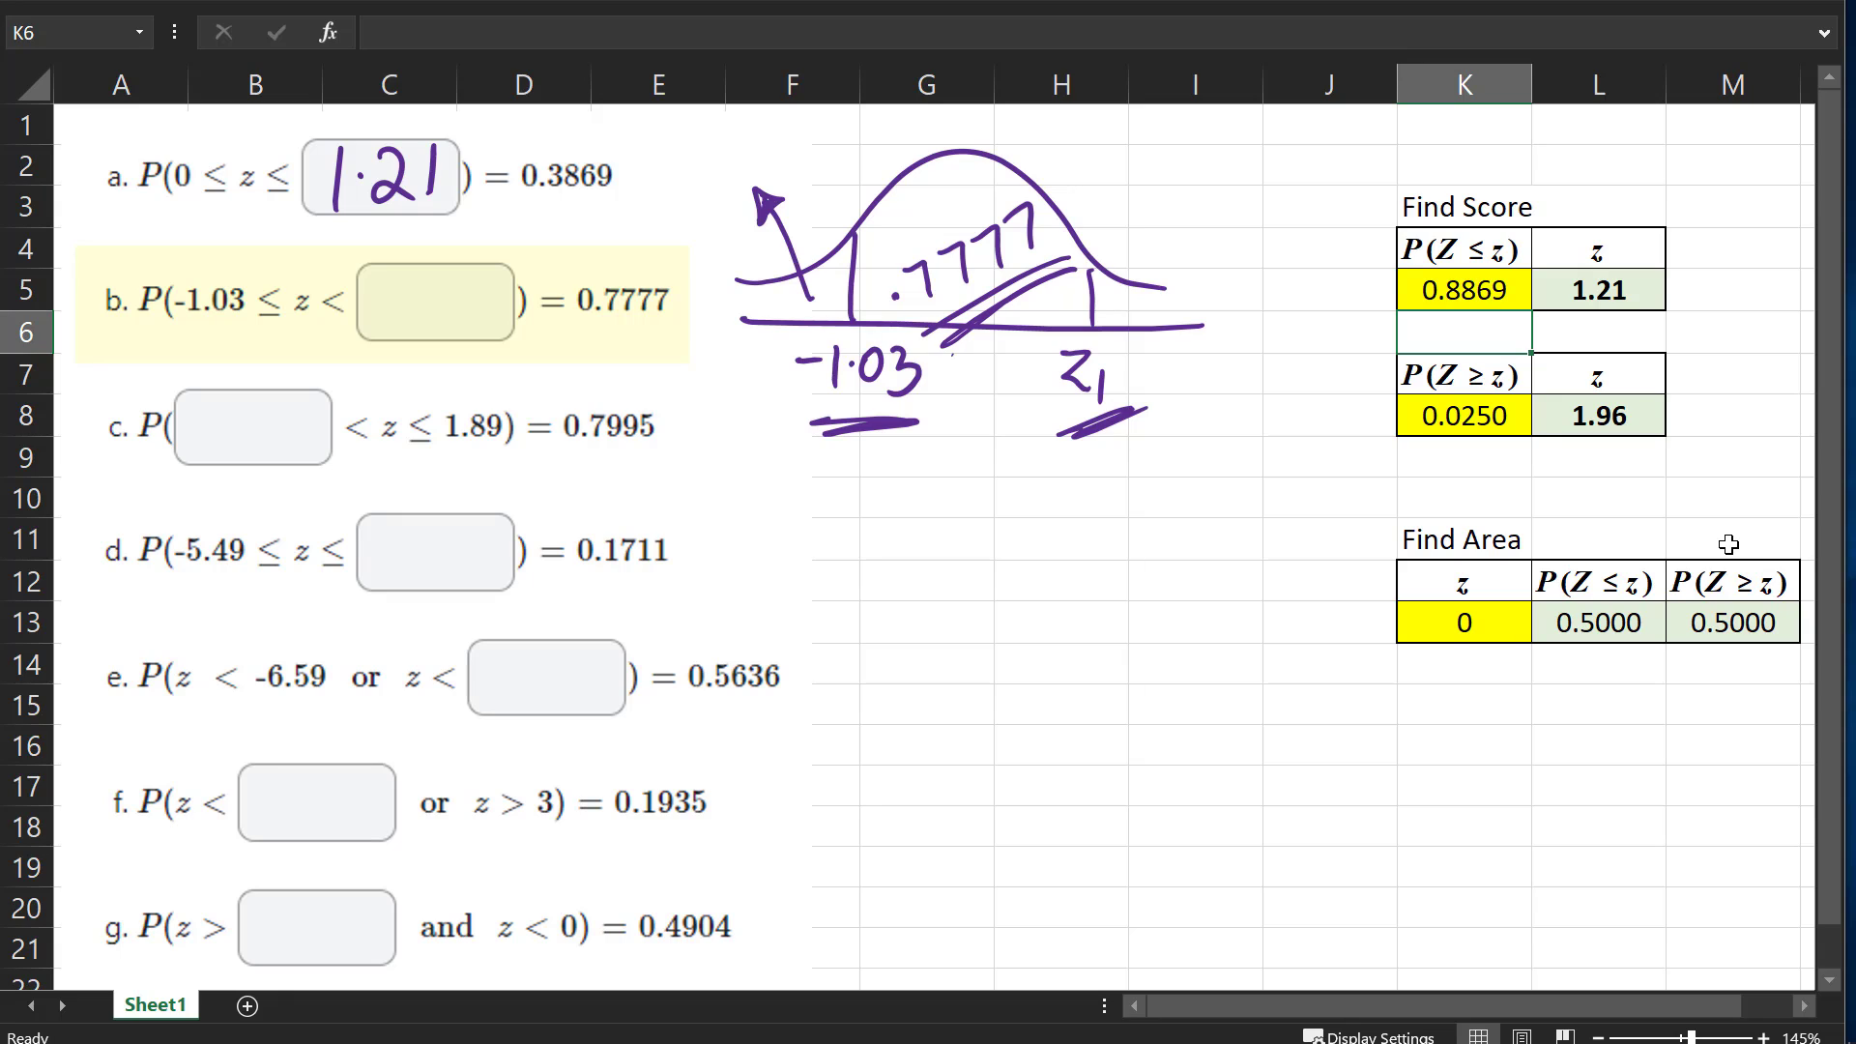
pyautogui.moveTo(763, 198); pyautogui.dragTo(807, 290)
pyautogui.moveTo(1073, 263)
pyautogui.mouseDown()
pyautogui.moveTo(952, 340)
pyautogui.moveTo(928, 333)
pyautogui.mouseUp()
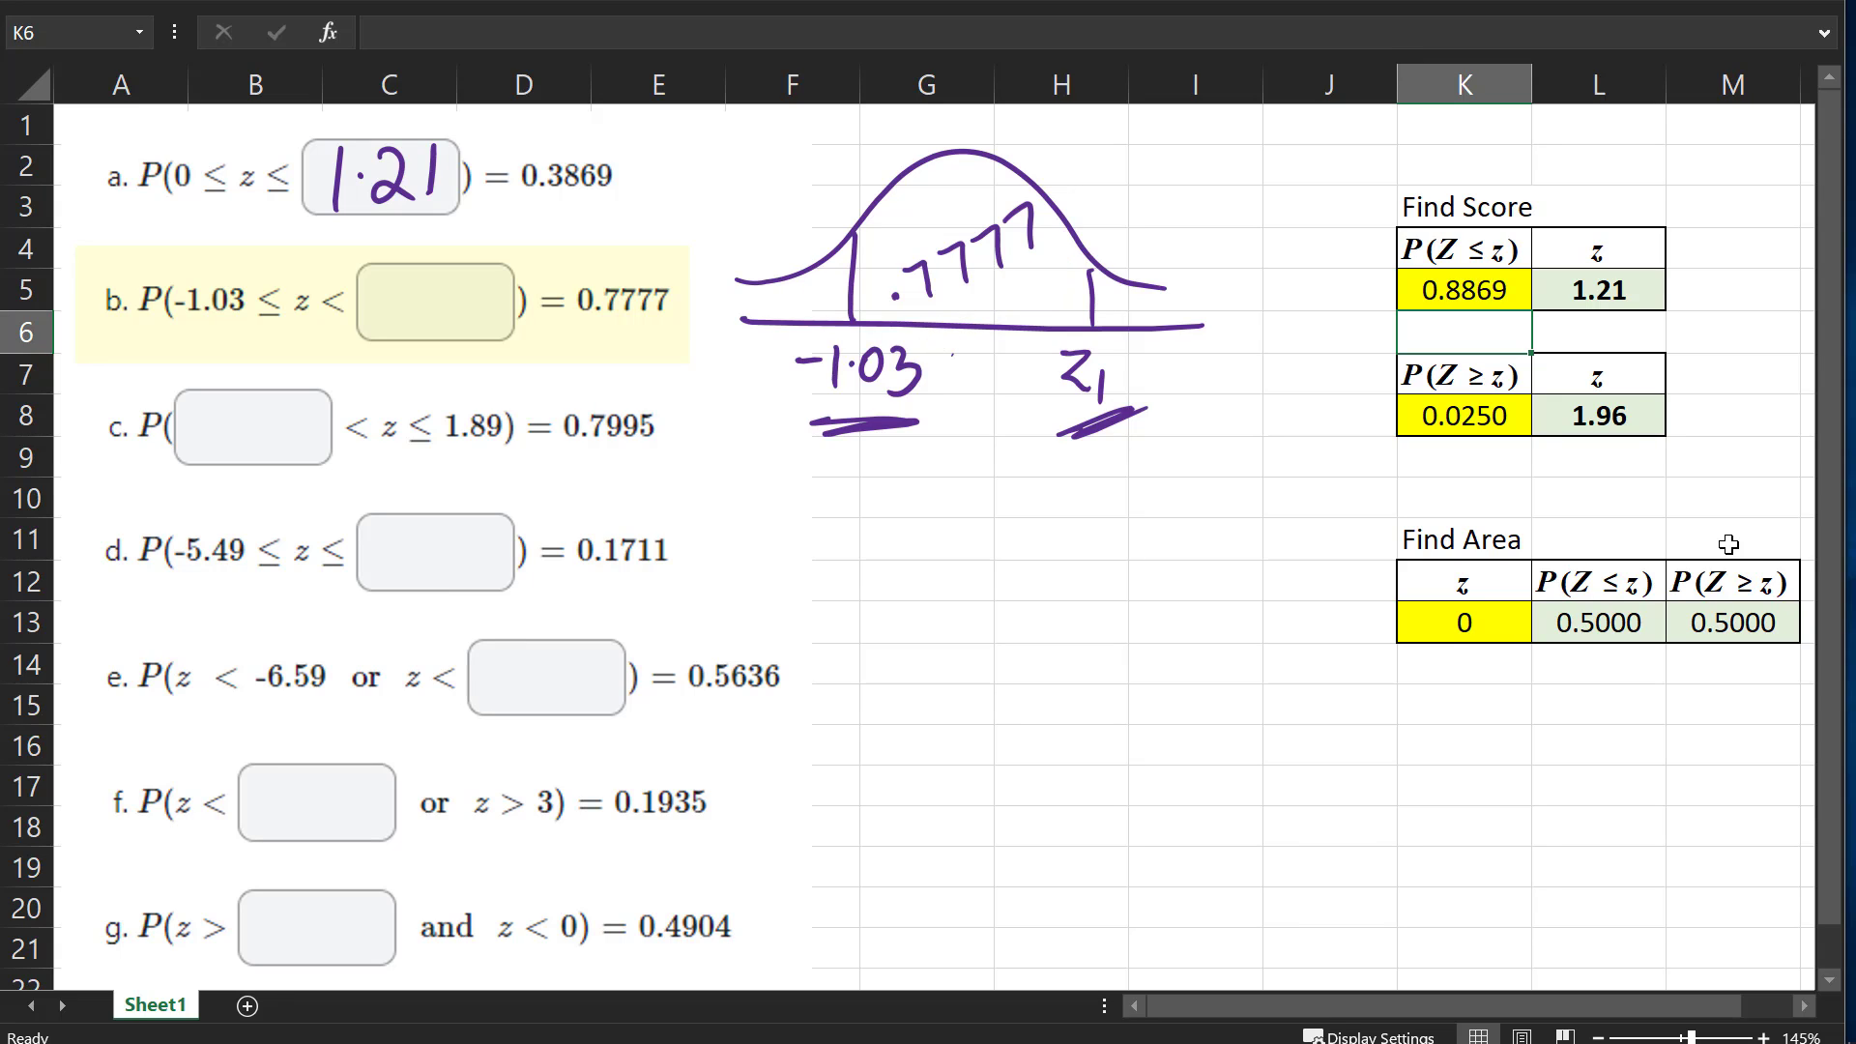
pyautogui.moveTo(1141, 408); pyautogui.dragTo(1063, 435)
# Set the z value under Find Area to -1.03
pyautogui.moveTo(1716, 481)
pyautogui.mouseDown()
pyautogui.moveTo(1452, 730)
pyautogui.moveTo(1741, 684)
pyautogui.mouseUp()
pyautogui.moveTo(1748, 446)
pyautogui.mouseDown()
pyautogui.moveTo(1793, 485)
pyautogui.moveTo(1706, 479)
pyautogui.mouseUp()
pyautogui.click(1458, 626)
pyautogui.write('-')
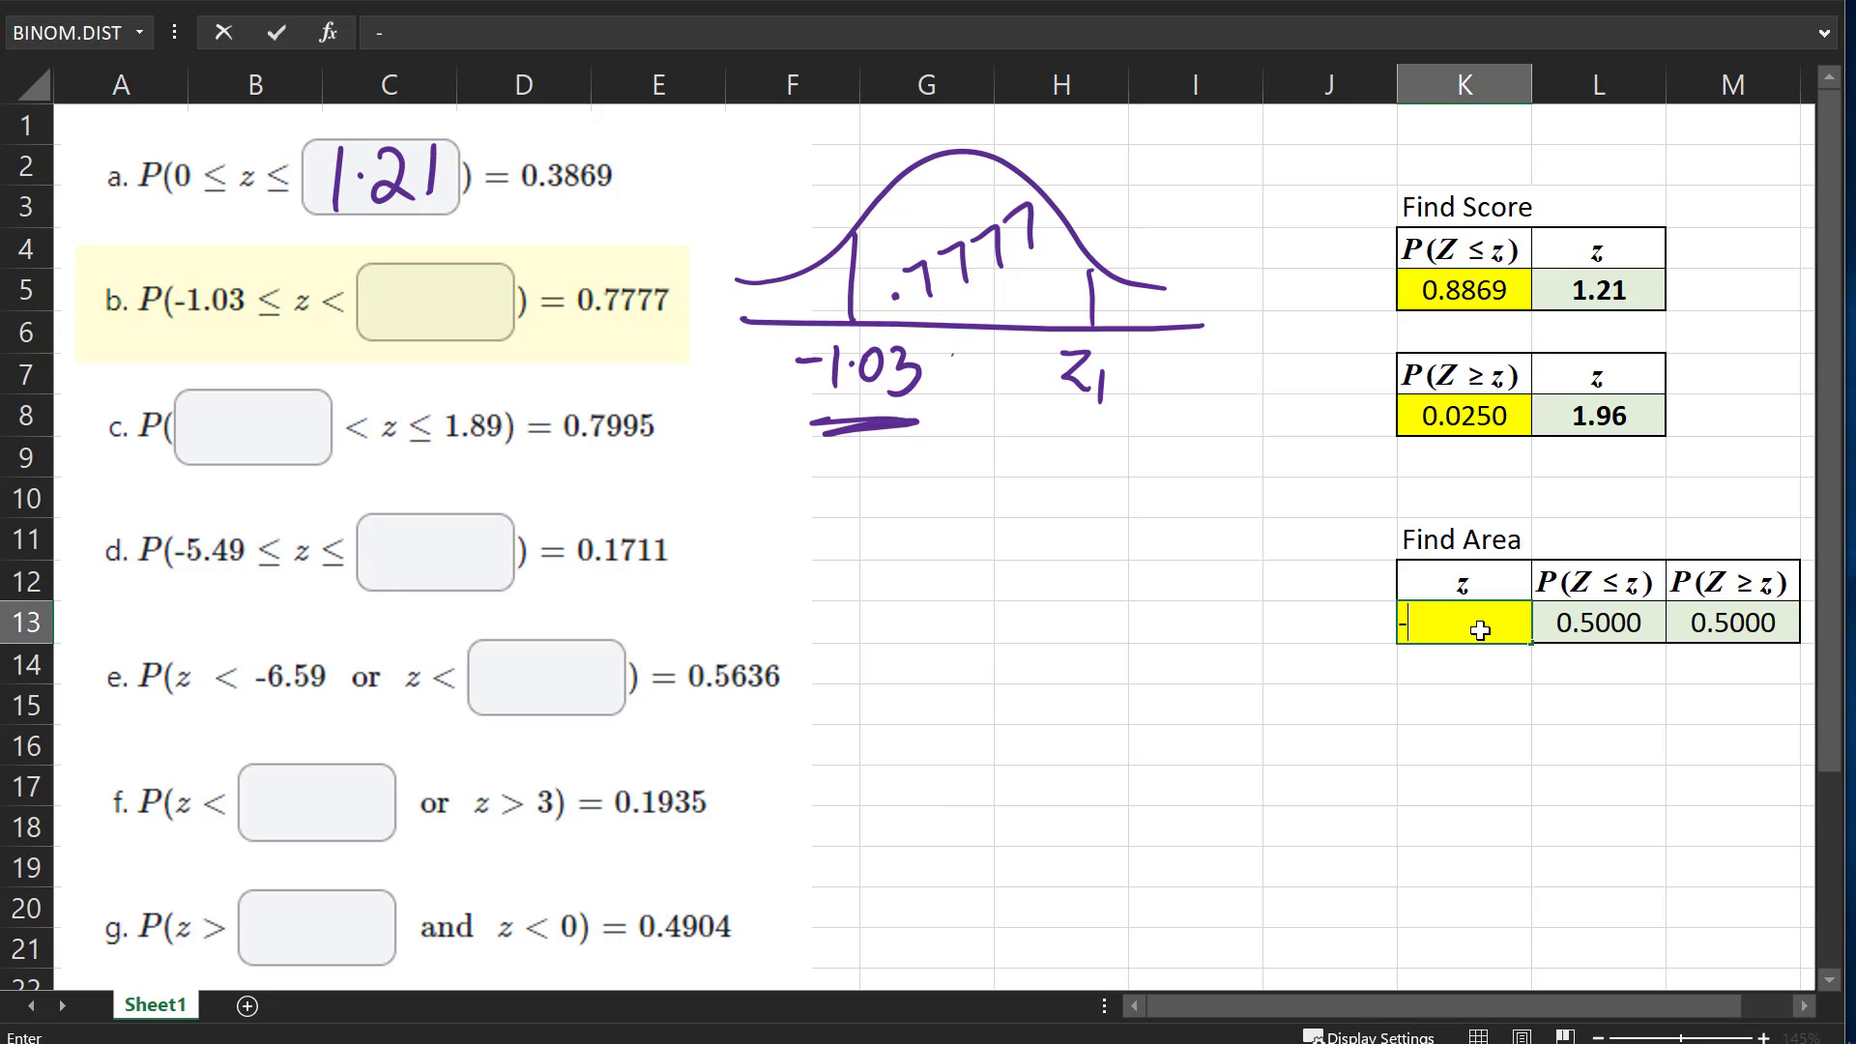
pyautogui.write('1.03')
pyautogui.press('Return')
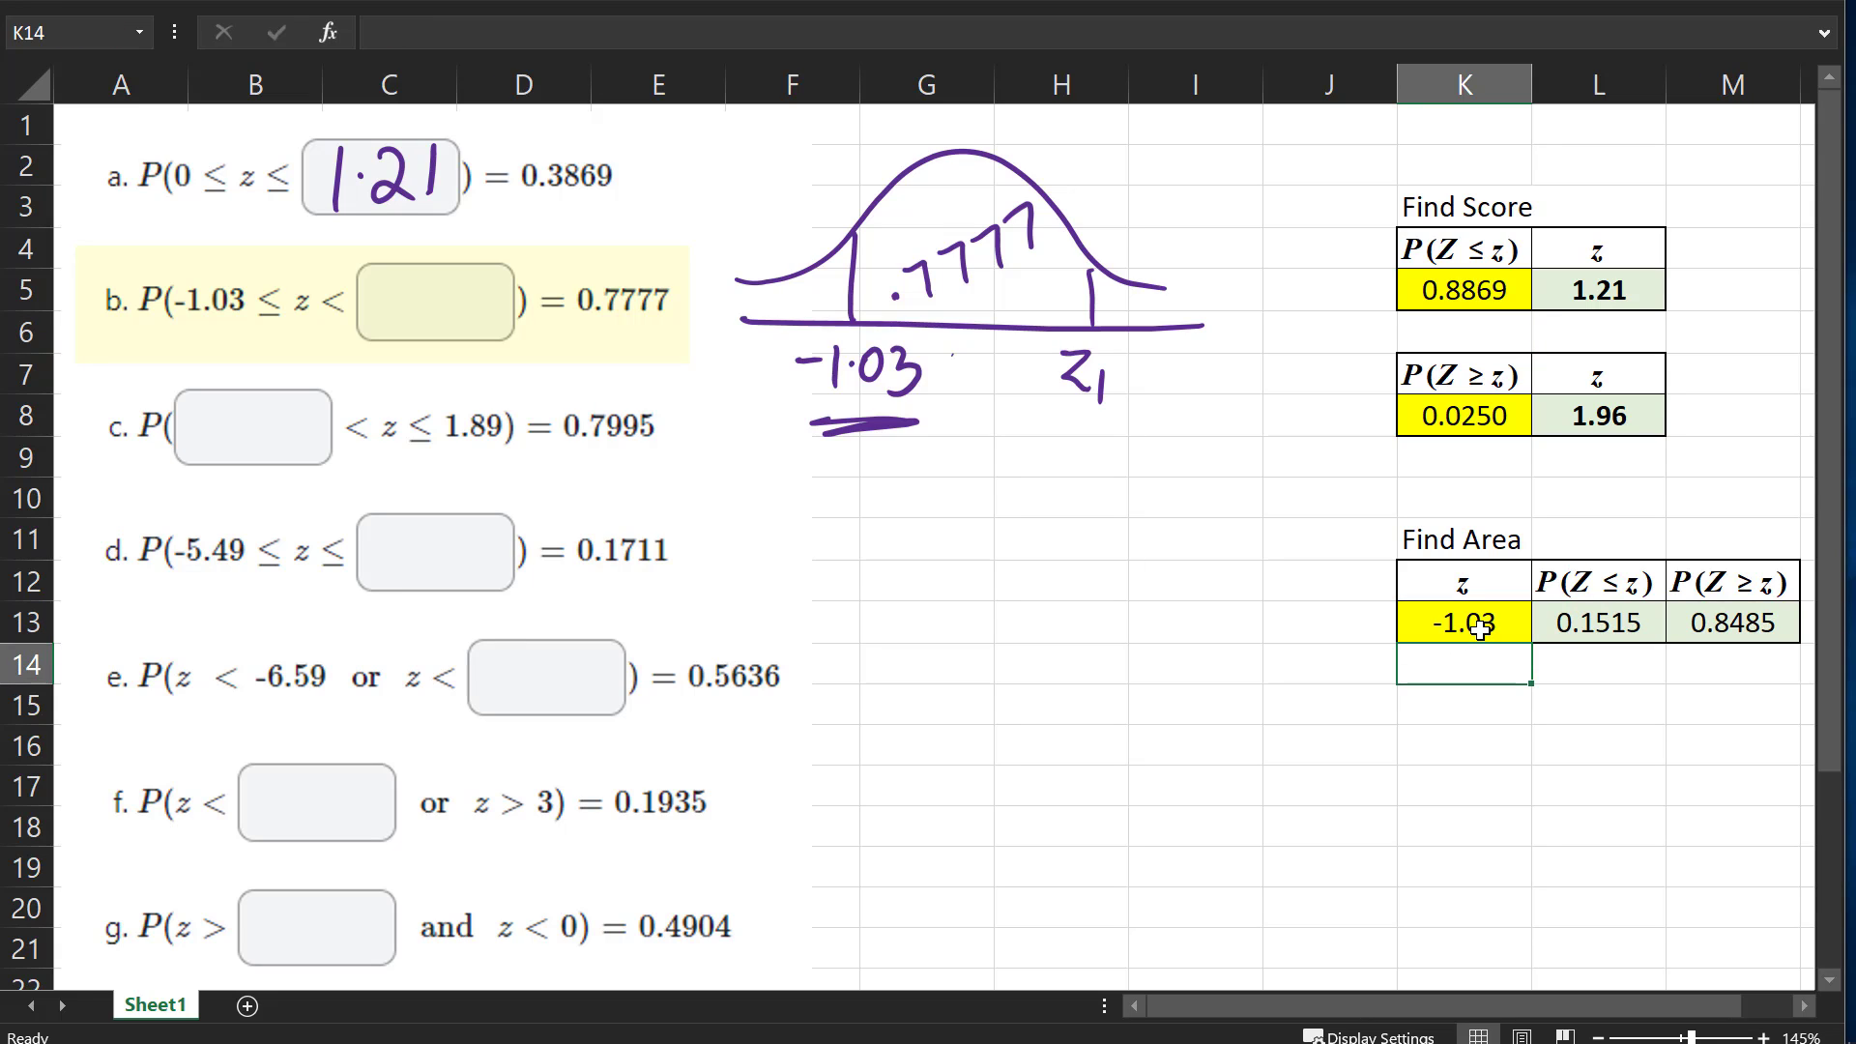
# Circle the P(Z ≤ z) area under Find Area and label the tail below -1.03 on the sketch as .1515
pyautogui.moveTo(1632, 520)
pyautogui.mouseDown()
pyautogui.moveTo(1688, 565)
pyautogui.moveTo(1595, 506)
pyautogui.mouseUp()
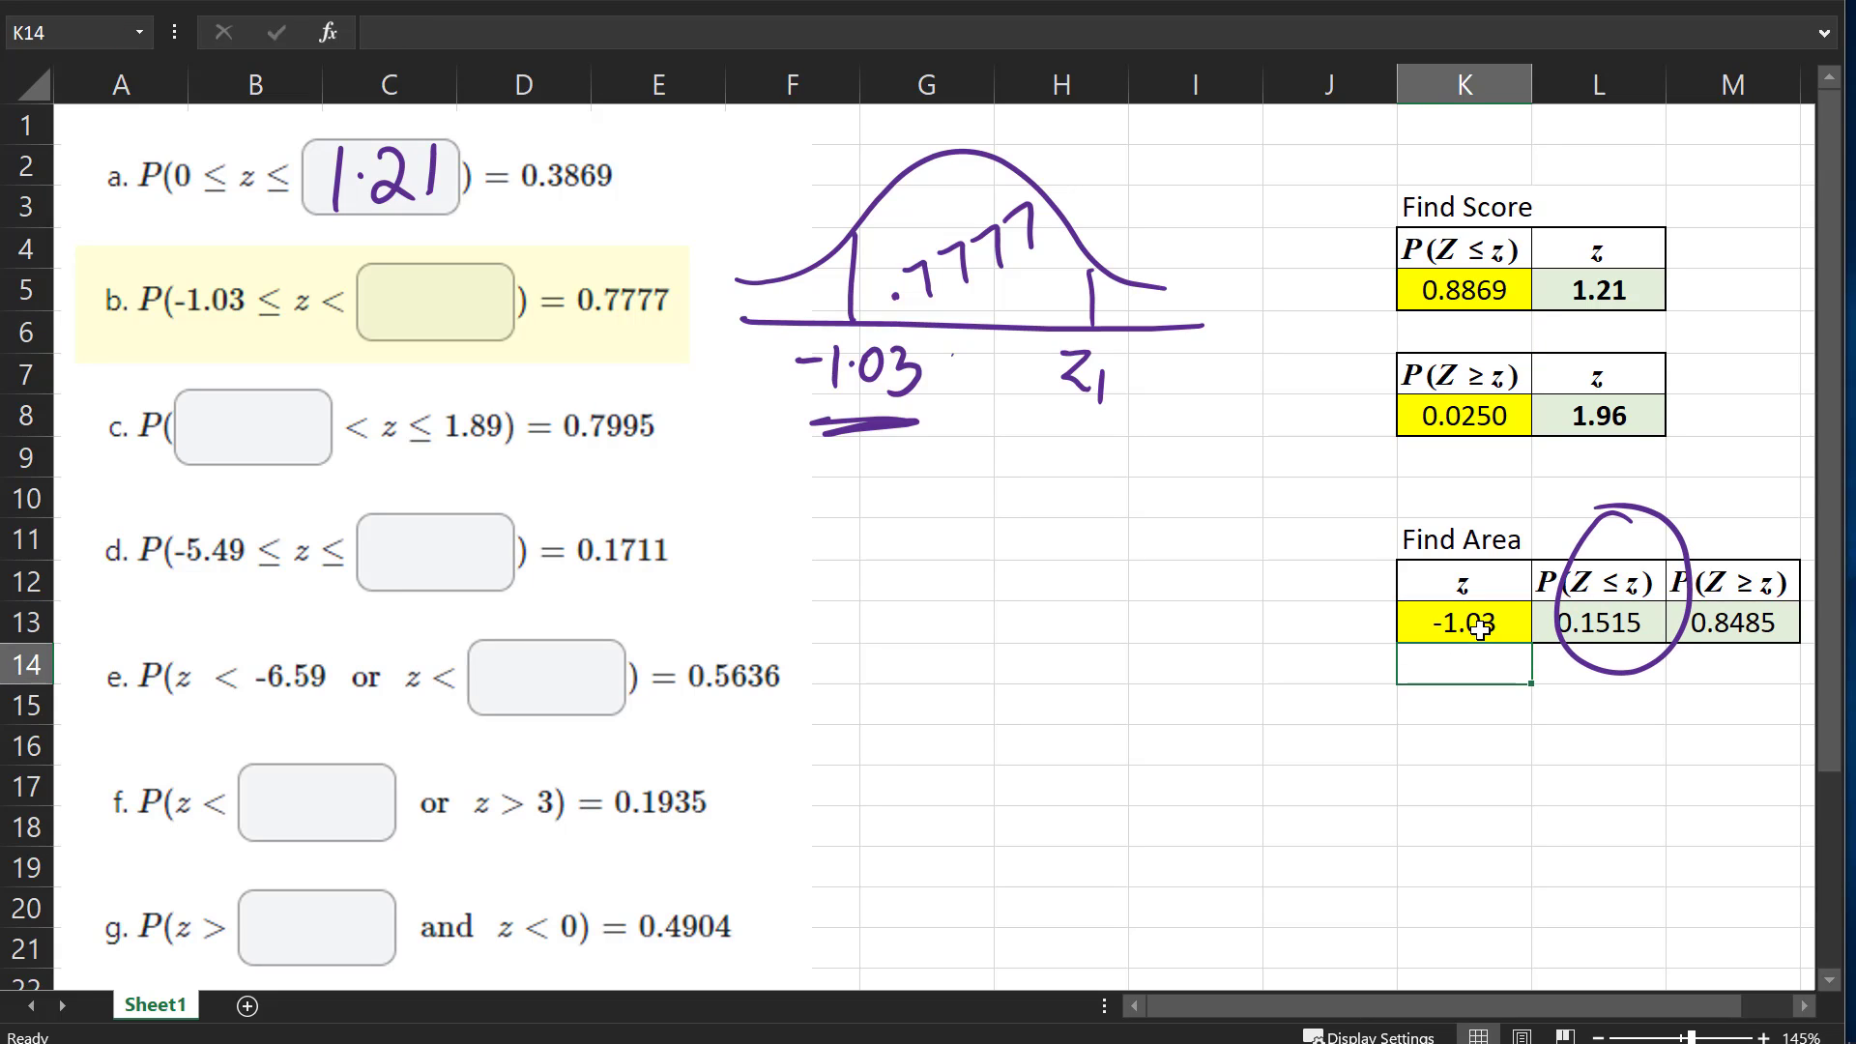
pyautogui.moveTo(819, 284)
pyautogui.mouseDown()
pyautogui.moveTo(751, 229)
pyautogui.moveTo(721, 230)
pyautogui.moveTo(732, 212)
pyautogui.mouseUp()
pyautogui.click(697, 227)
pyautogui.moveTo(735, 181)
pyautogui.mouseDown()
pyautogui.moveTo(750, 165)
pyautogui.moveTo(770, 196)
pyautogui.mouseUp()
pyautogui.moveTo(790, 157); pyautogui.dragTo(793, 195)
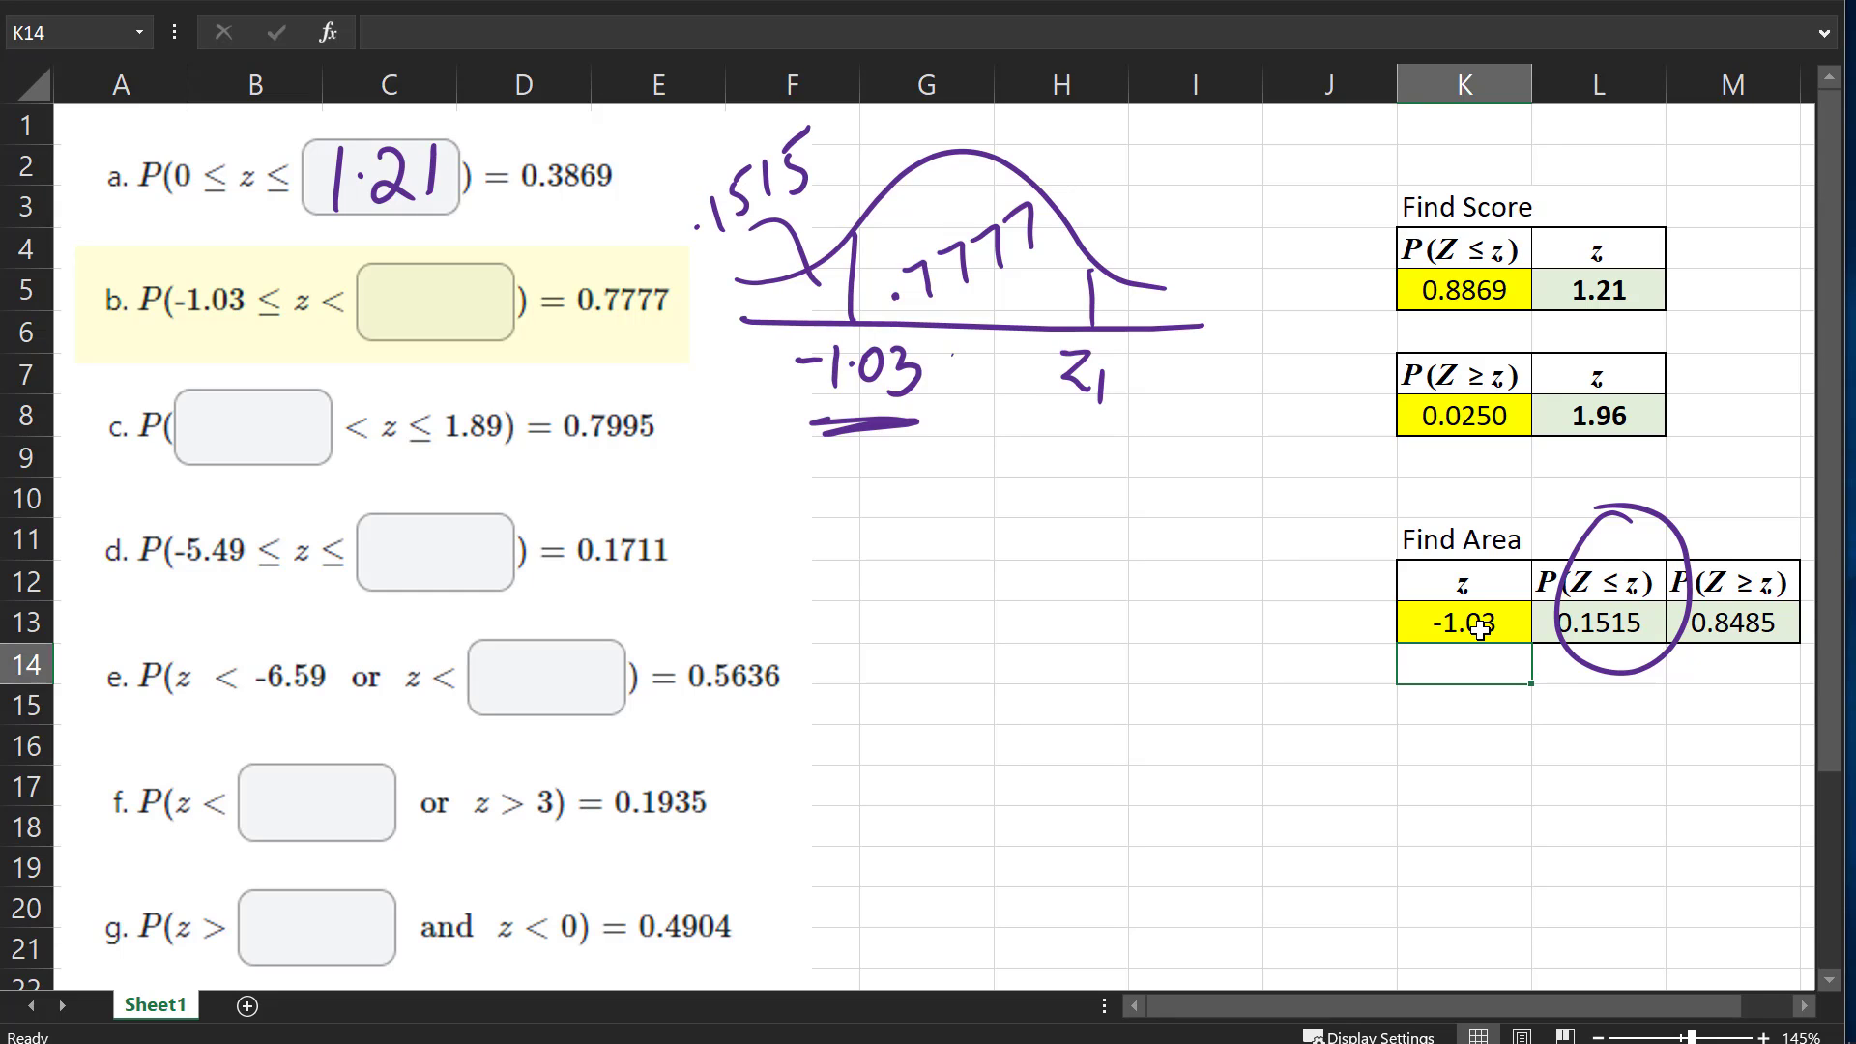
# Underline z1 on the sketch and set the P(Z ≤ z) cell under Find Score to .7777 plus the P(Z ≤ z) area in L13
pyautogui.moveTo(1134, 211)
pyautogui.mouseDown()
pyautogui.moveTo(600, 333)
pyautogui.moveTo(1147, 198)
pyautogui.mouseUp()
pyautogui.hotkey('ctrl', 'z')
pyautogui.moveTo(1049, 442); pyautogui.dragTo(1141, 406)
pyautogui.click(1467, 289)
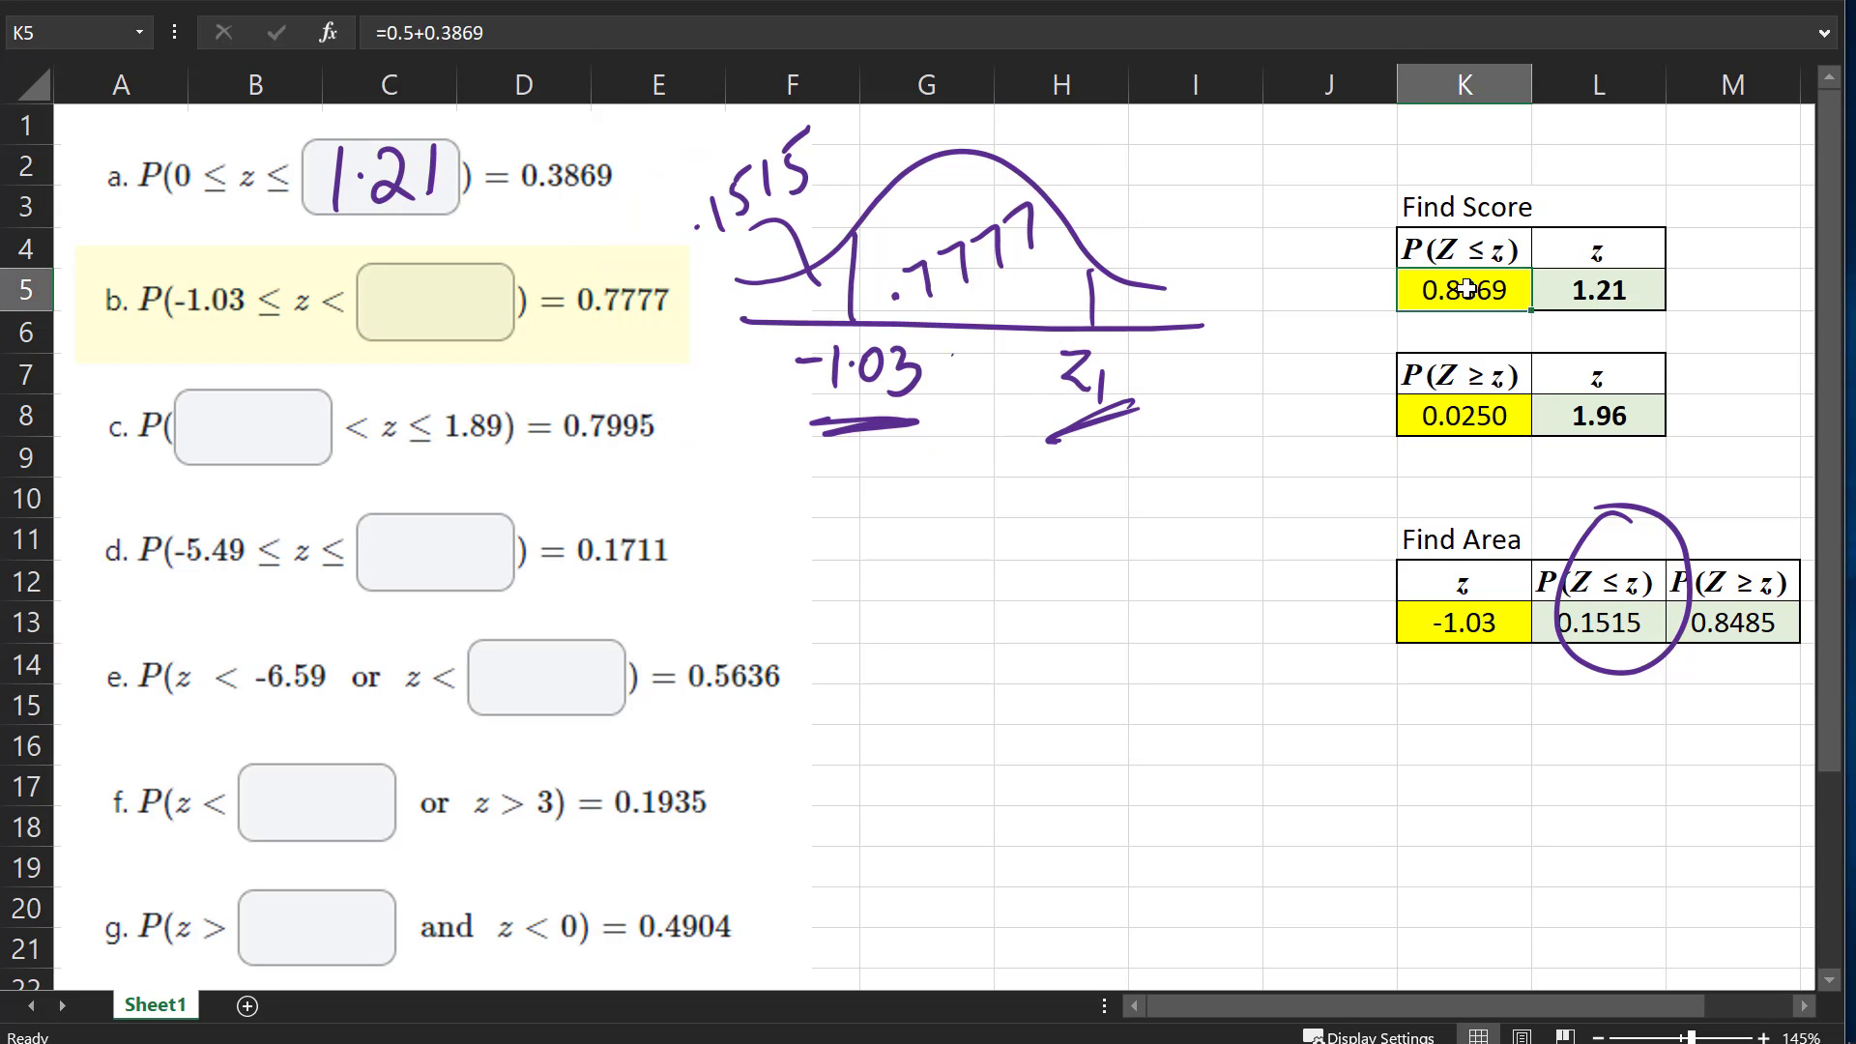
pyautogui.write('=.')
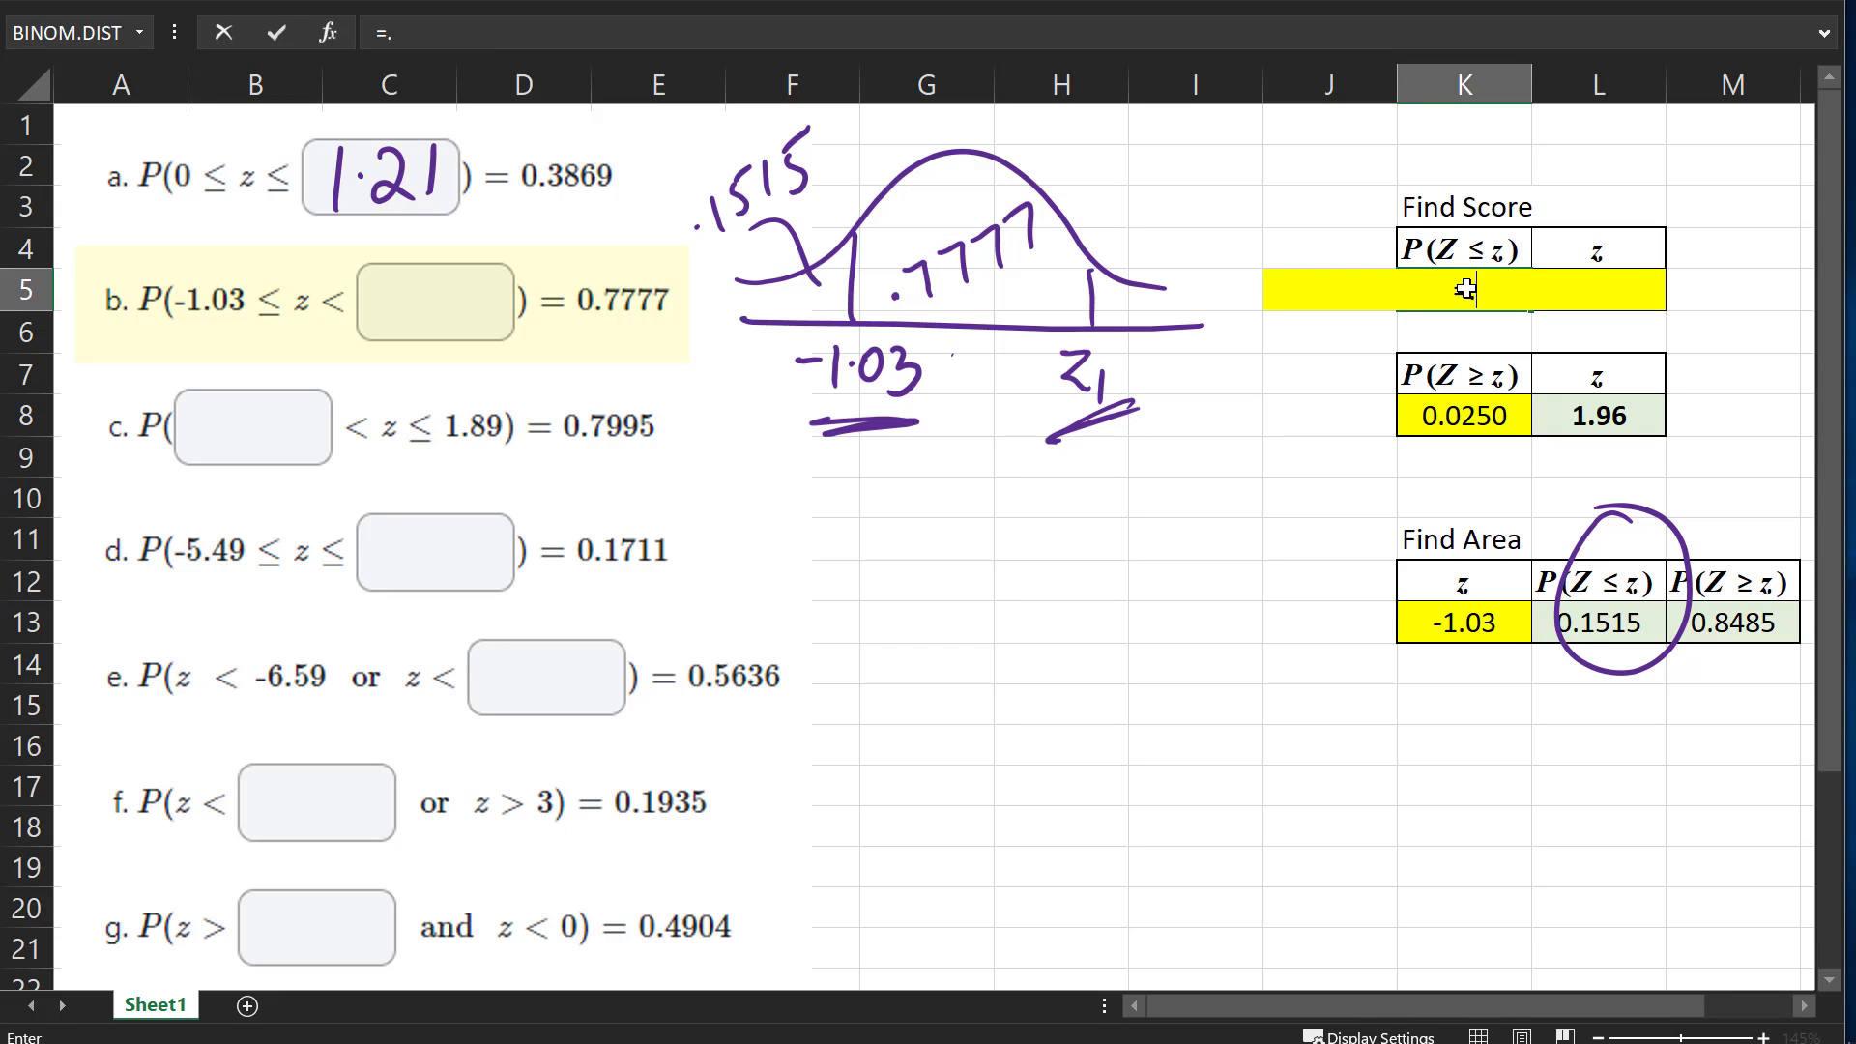
pyautogui.write('7777+')
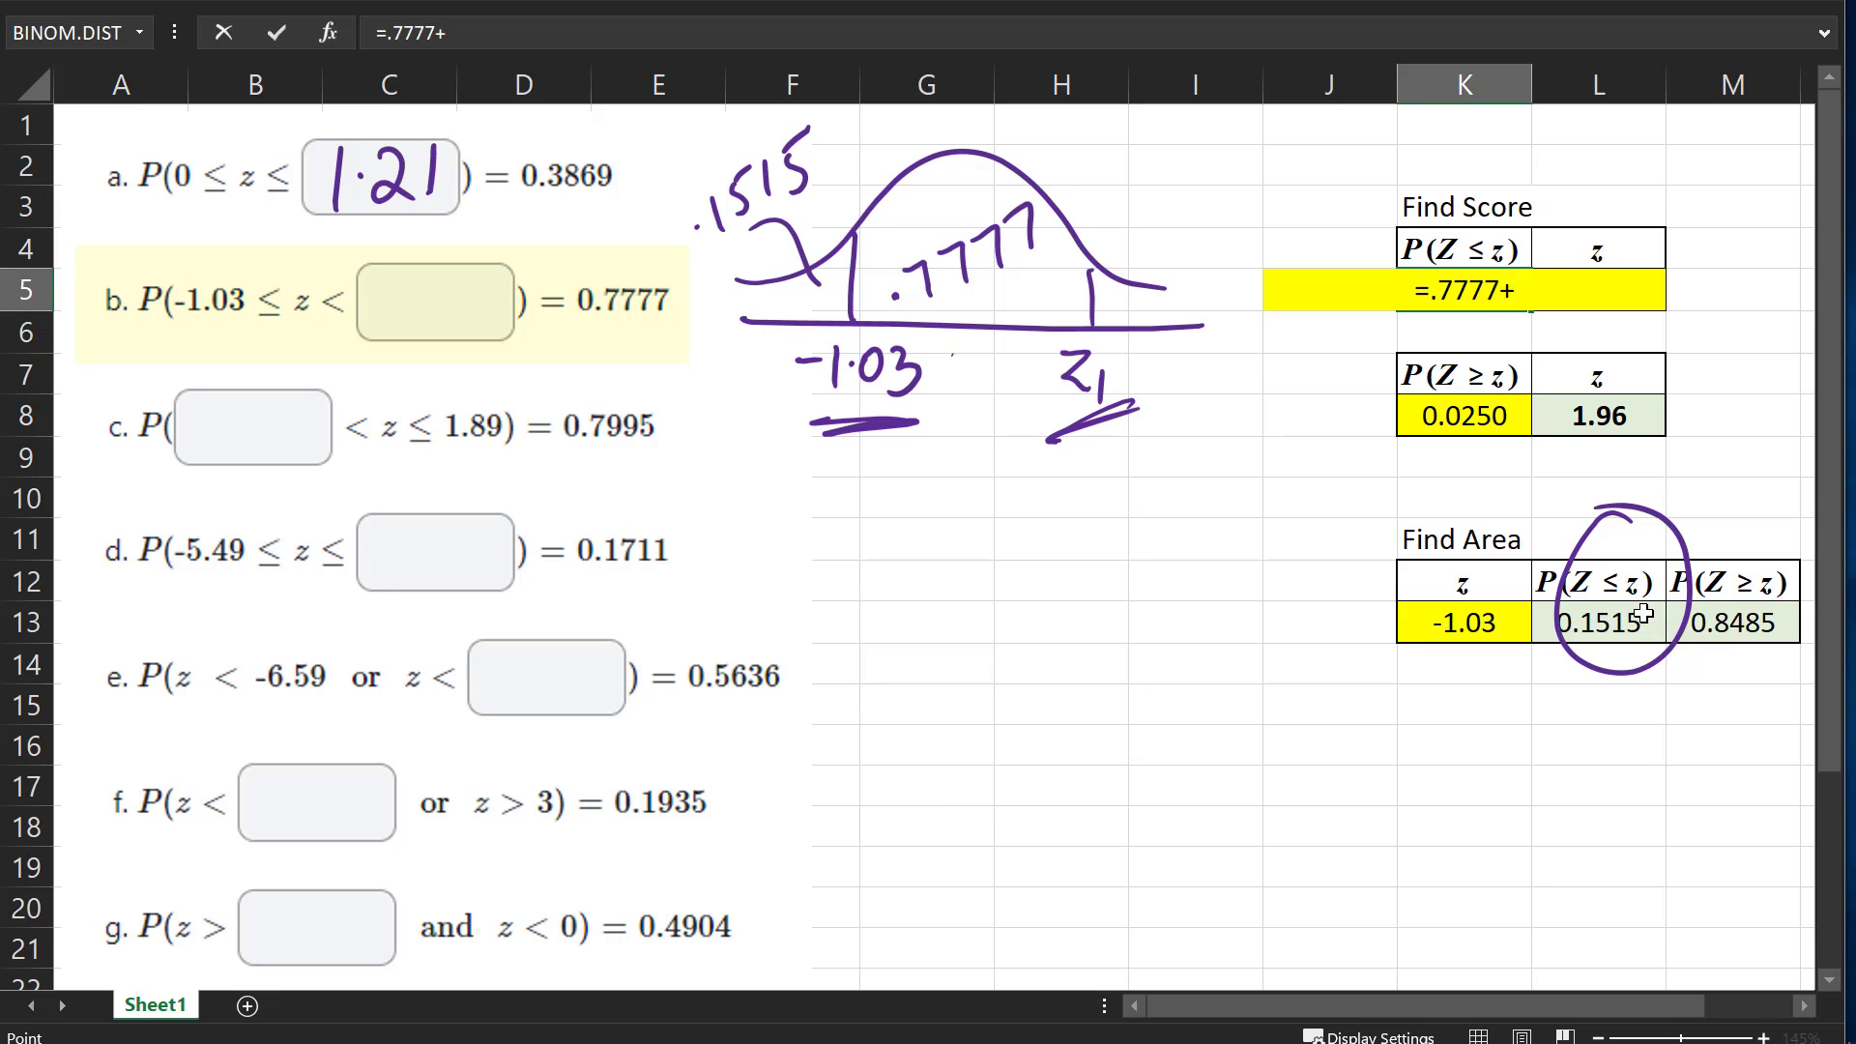
pyautogui.click(1646, 630)
pyautogui.press('Return')
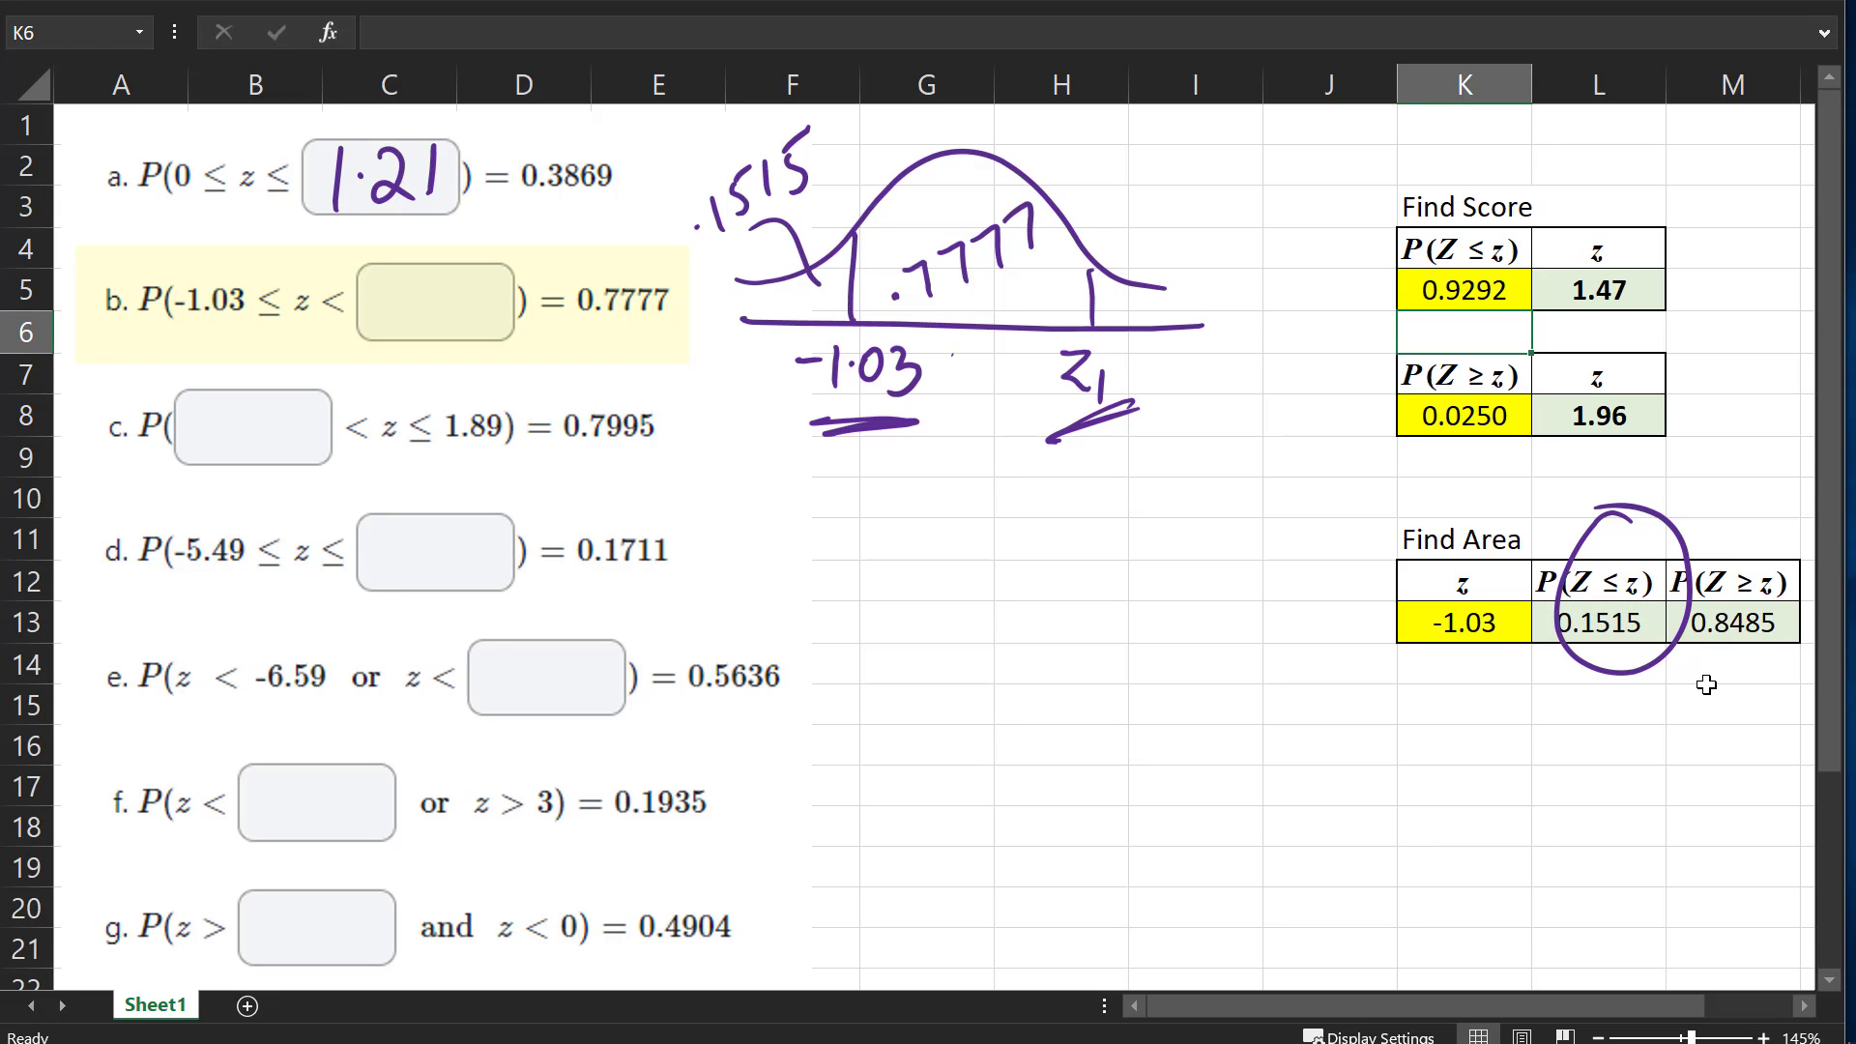
# Erase the circle at Find Area, then write 1.47 in problem b's blank and circle the matching z score under Find Score
pyautogui.hotkey('ctrl', 'z')
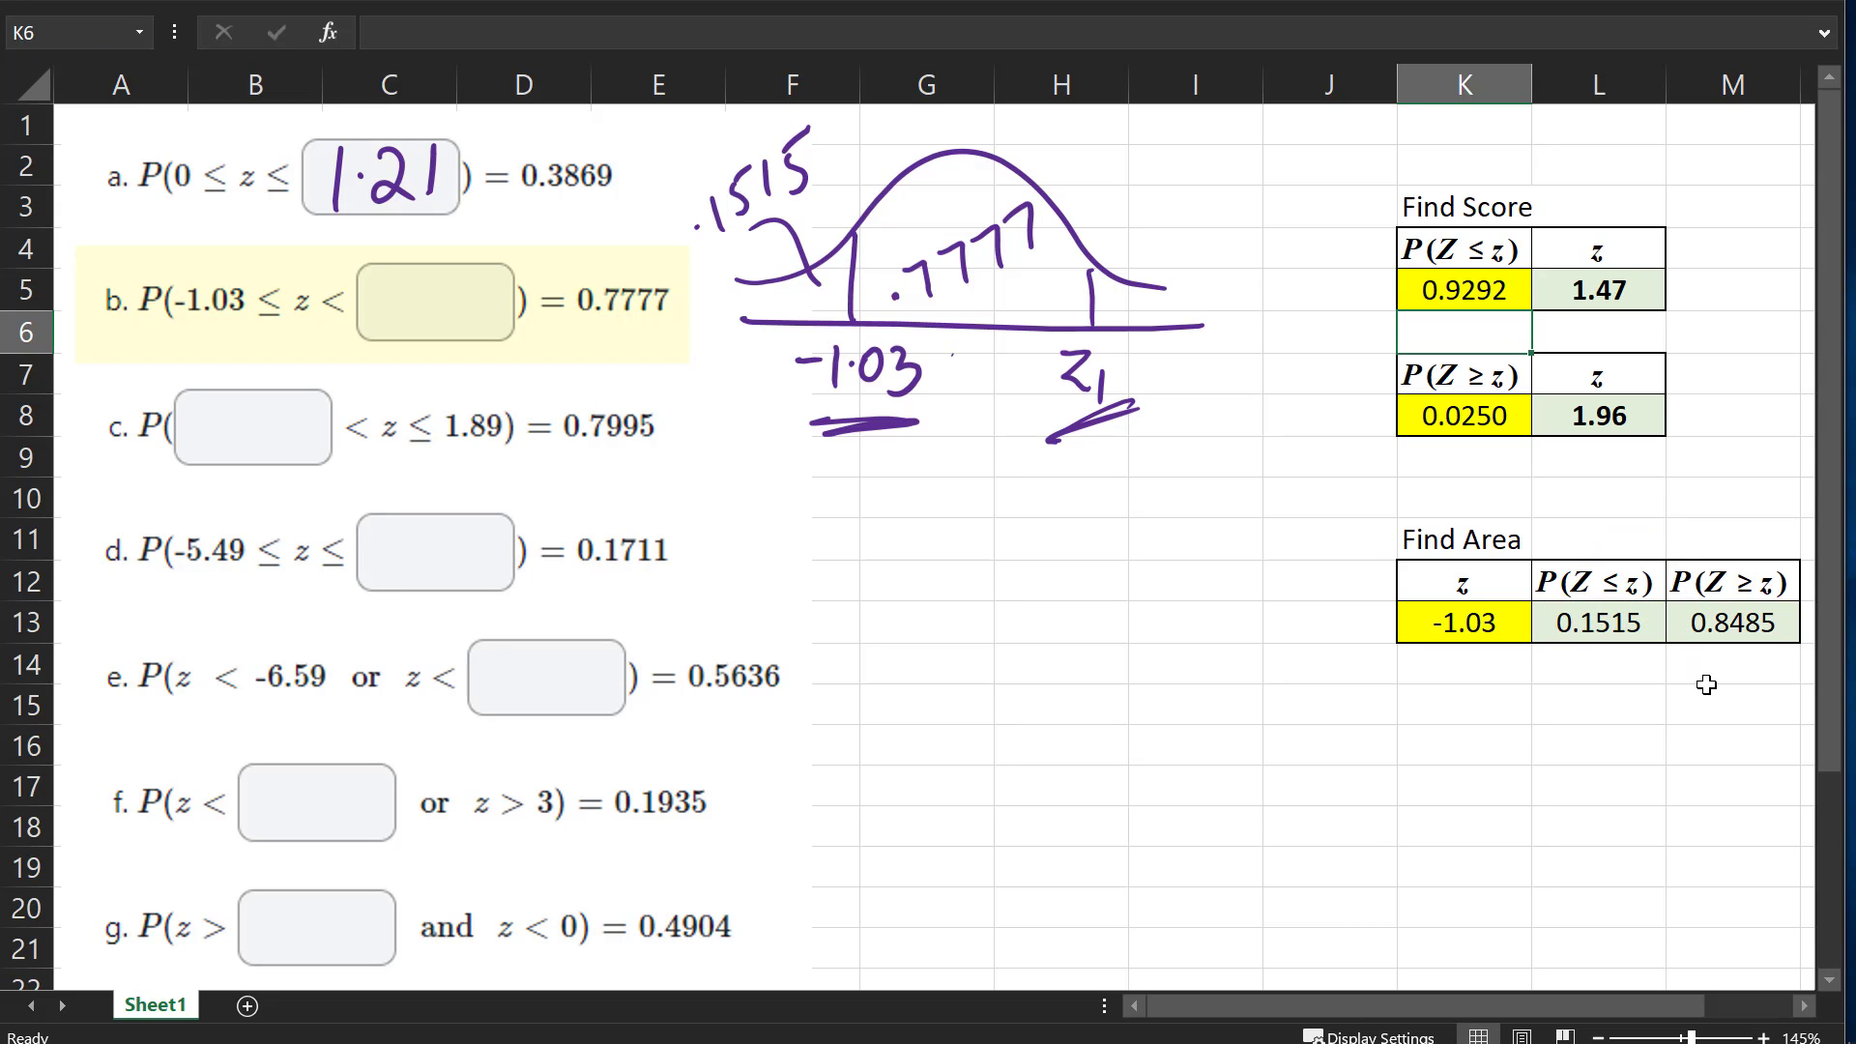
pyautogui.moveTo(389, 275); pyautogui.dragTo(390, 332)
pyautogui.click(407, 304)
pyautogui.moveTo(1643, 211); pyautogui.dragTo(1637, 190)
pyautogui.moveTo(430, 273)
pyautogui.mouseDown()
pyautogui.moveTo(462, 308)
pyautogui.moveTo(447, 341)
pyautogui.mouseUp()
pyautogui.moveTo(466, 271)
pyautogui.mouseDown()
pyautogui.moveTo(493, 269)
pyautogui.moveTo(475, 338)
pyautogui.mouseUp()
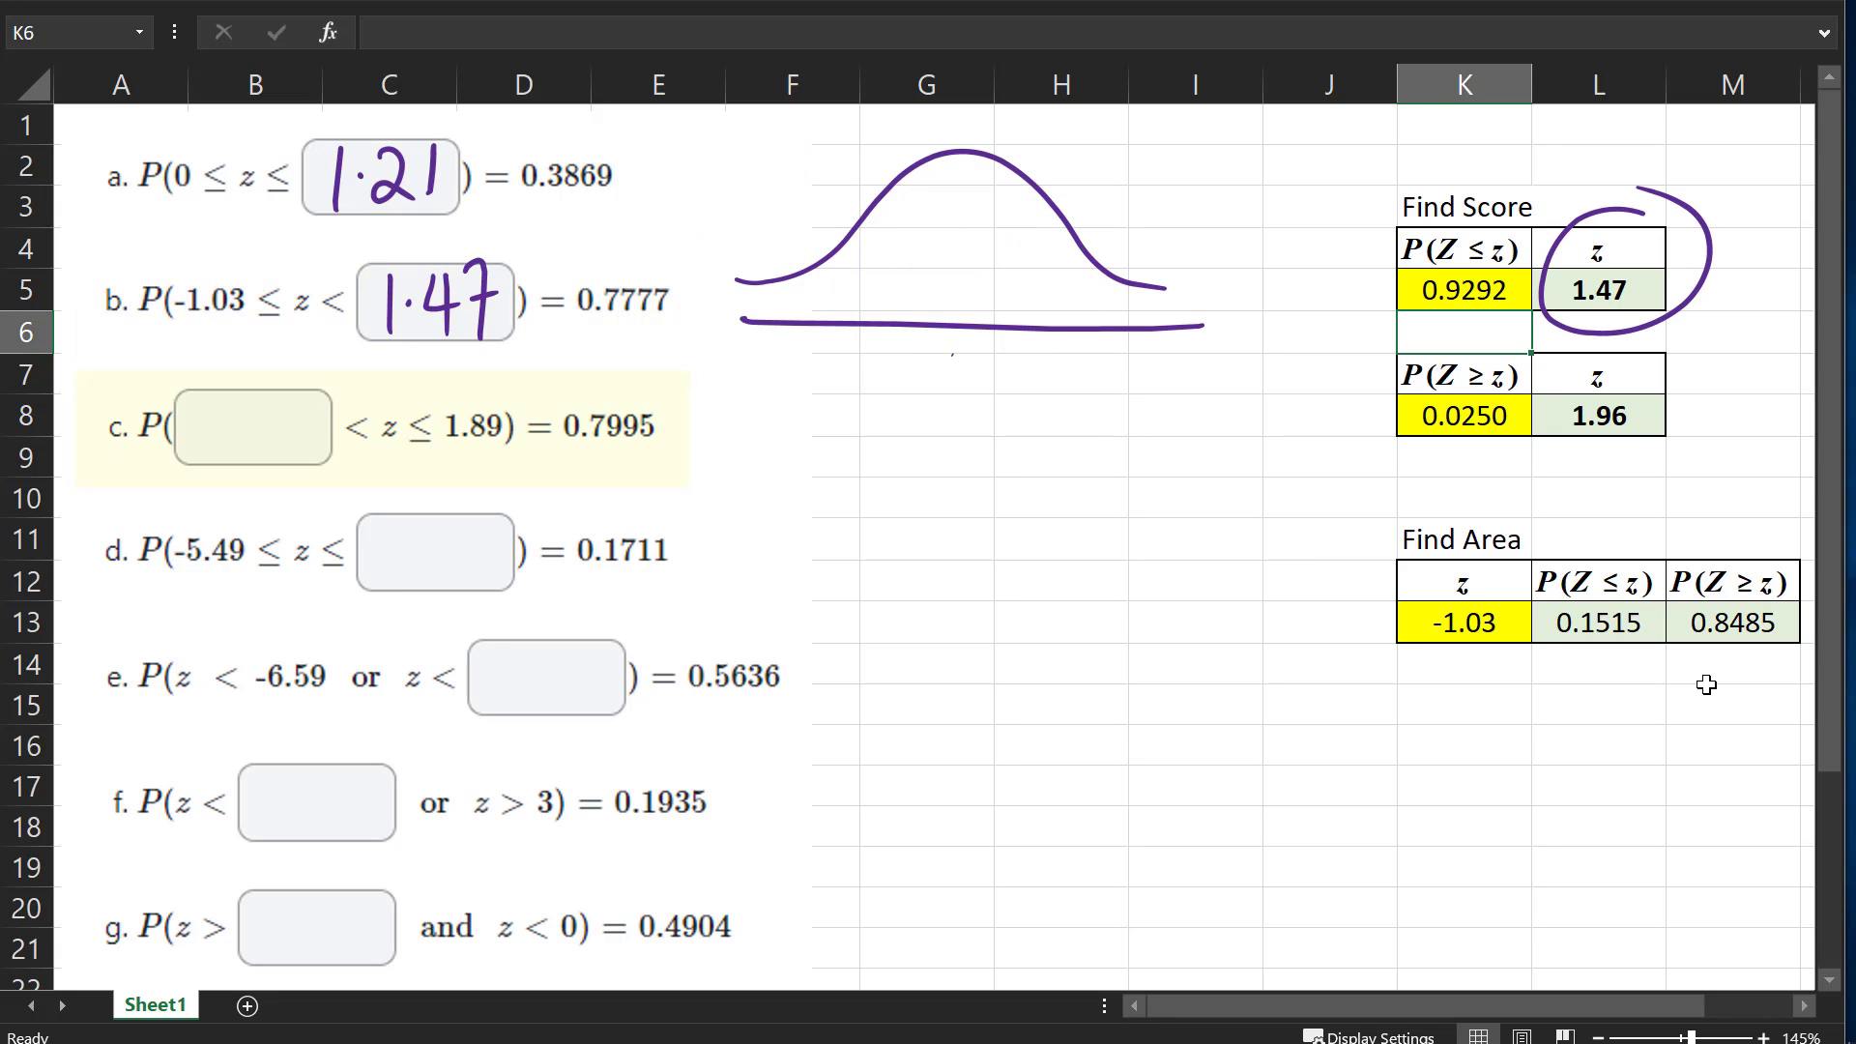
# Draw boundary lines labelled z1 and 1.89 on the curve for problem c, and write z1 in the problem's blank
pyautogui.moveTo(134, 368)
pyautogui.mouseDown()
pyautogui.moveTo(90, 482)
pyautogui.moveTo(120, 382)
pyautogui.mouseUp()
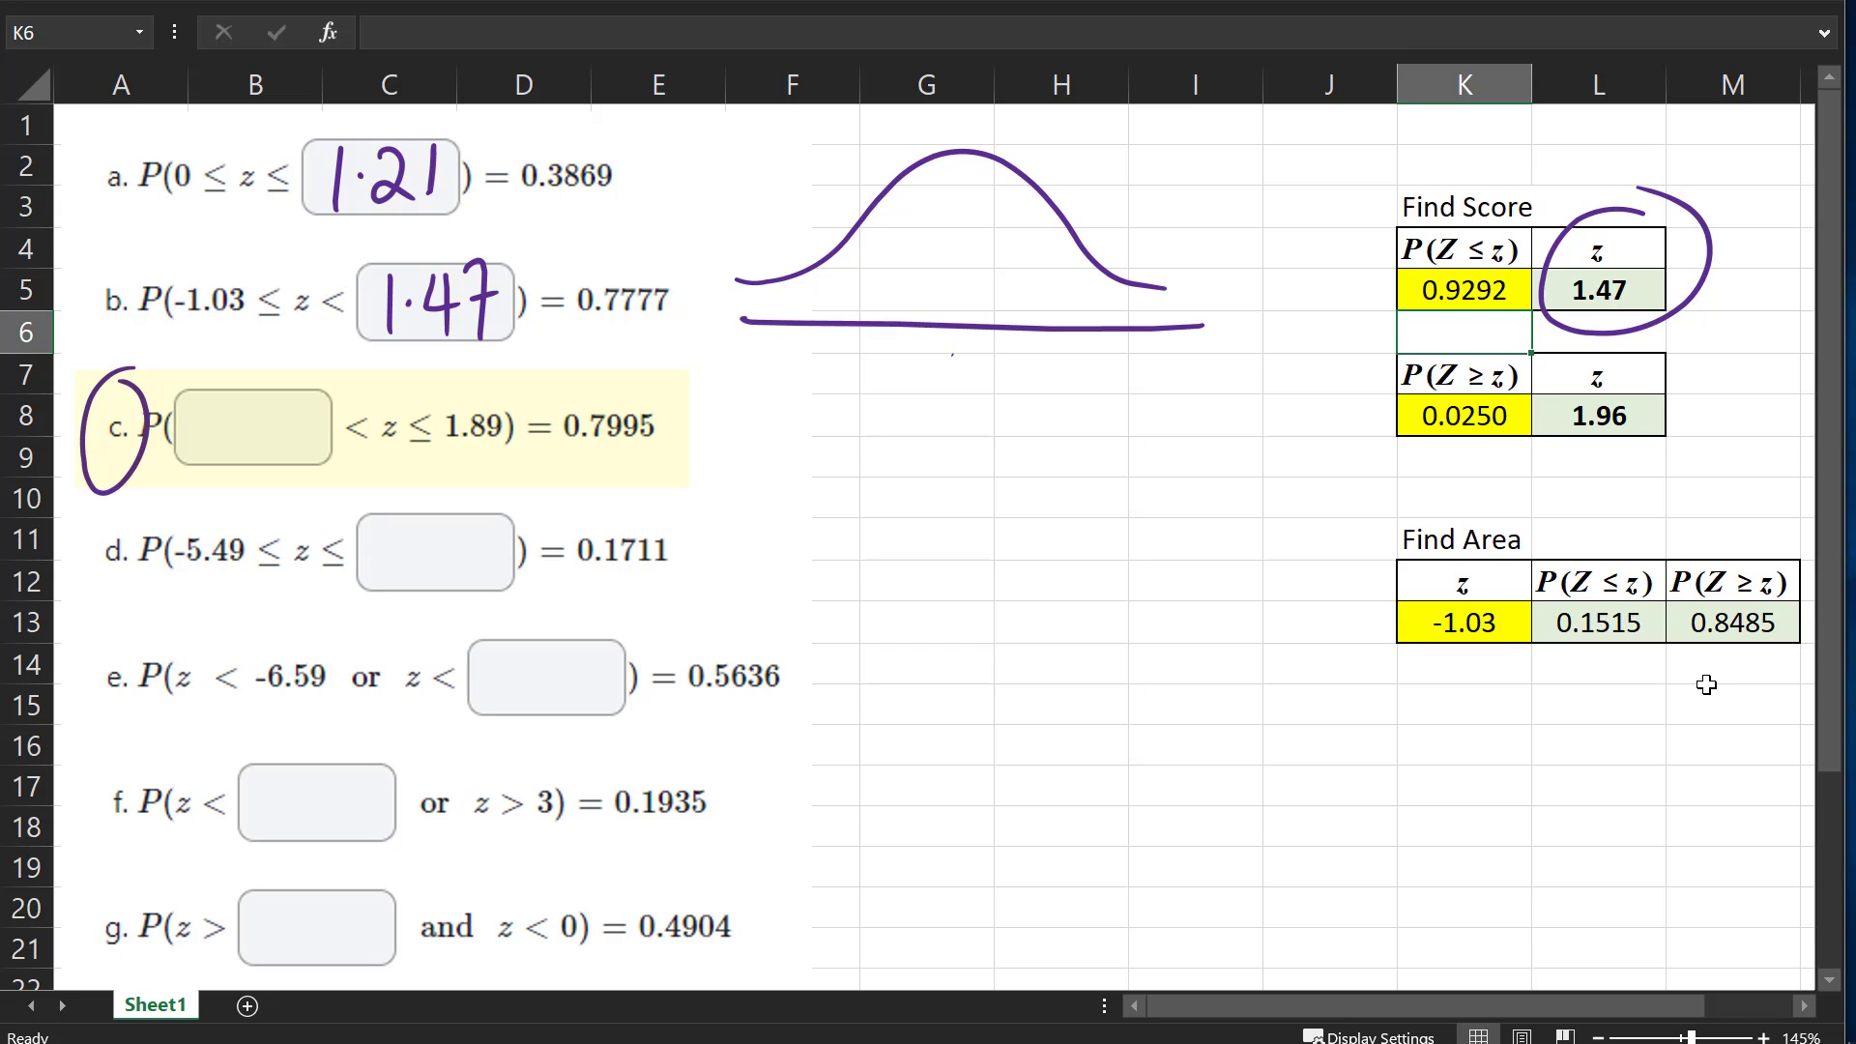
pyautogui.hotkey('ctrl', 'z')
pyautogui.moveTo(856, 222); pyautogui.dragTo(862, 399)
pyautogui.moveTo(228, 407)
pyautogui.mouseDown()
pyautogui.moveTo(252, 406)
pyautogui.moveTo(261, 450)
pyautogui.mouseUp()
pyautogui.moveTo(270, 434); pyautogui.dragTo(268, 462)
pyautogui.moveTo(1066, 223)
pyautogui.mouseDown()
pyautogui.moveTo(1047, 410)
pyautogui.moveTo(1100, 363)
pyautogui.moveTo(1133, 422)
pyautogui.mouseUp()
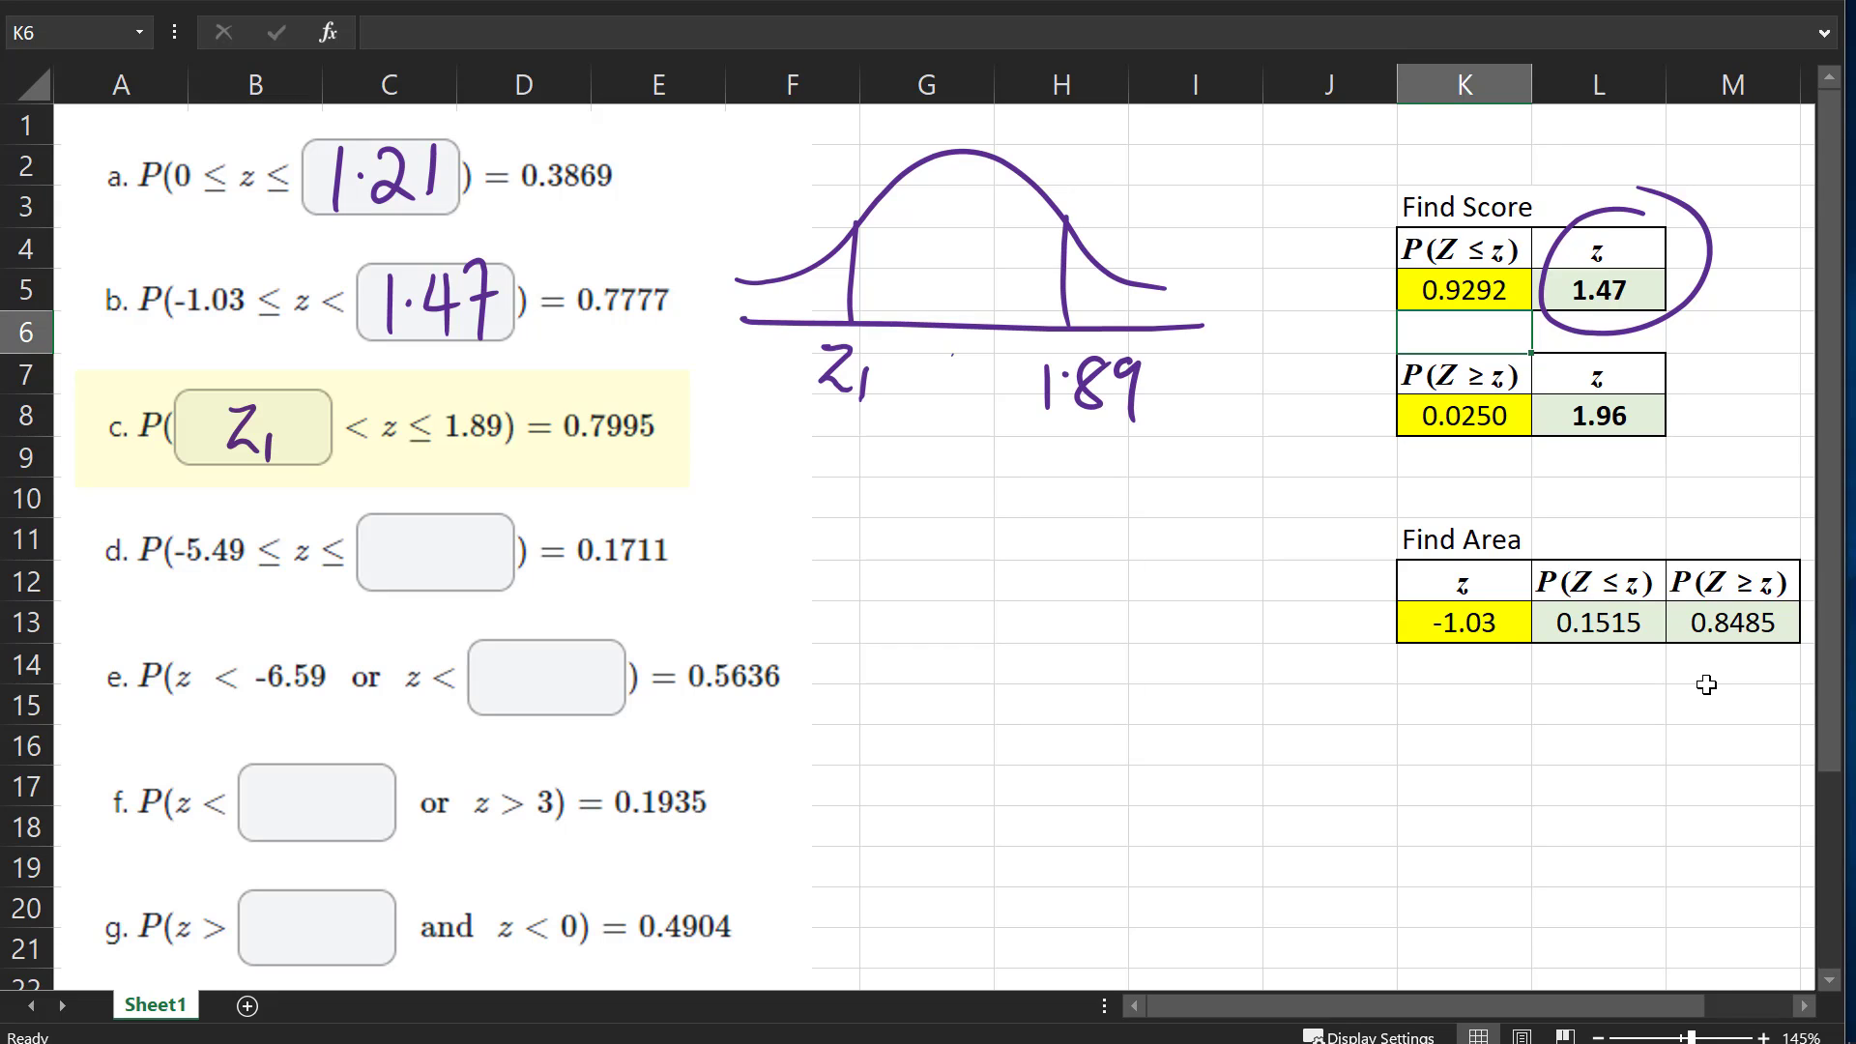
# Write the area .7995 between z1 and 1.89 on the curve
pyautogui.moveTo(893, 269)
pyautogui.mouseDown()
pyautogui.moveTo(908, 264)
pyautogui.moveTo(919, 314)
pyautogui.mouseUp()
pyautogui.moveTo(963, 247)
pyautogui.mouseDown()
pyautogui.moveTo(964, 303)
pyautogui.moveTo(1016, 280)
pyautogui.mouseUp()
pyautogui.moveTo(1021, 220); pyautogui.dragTo(1042, 203)
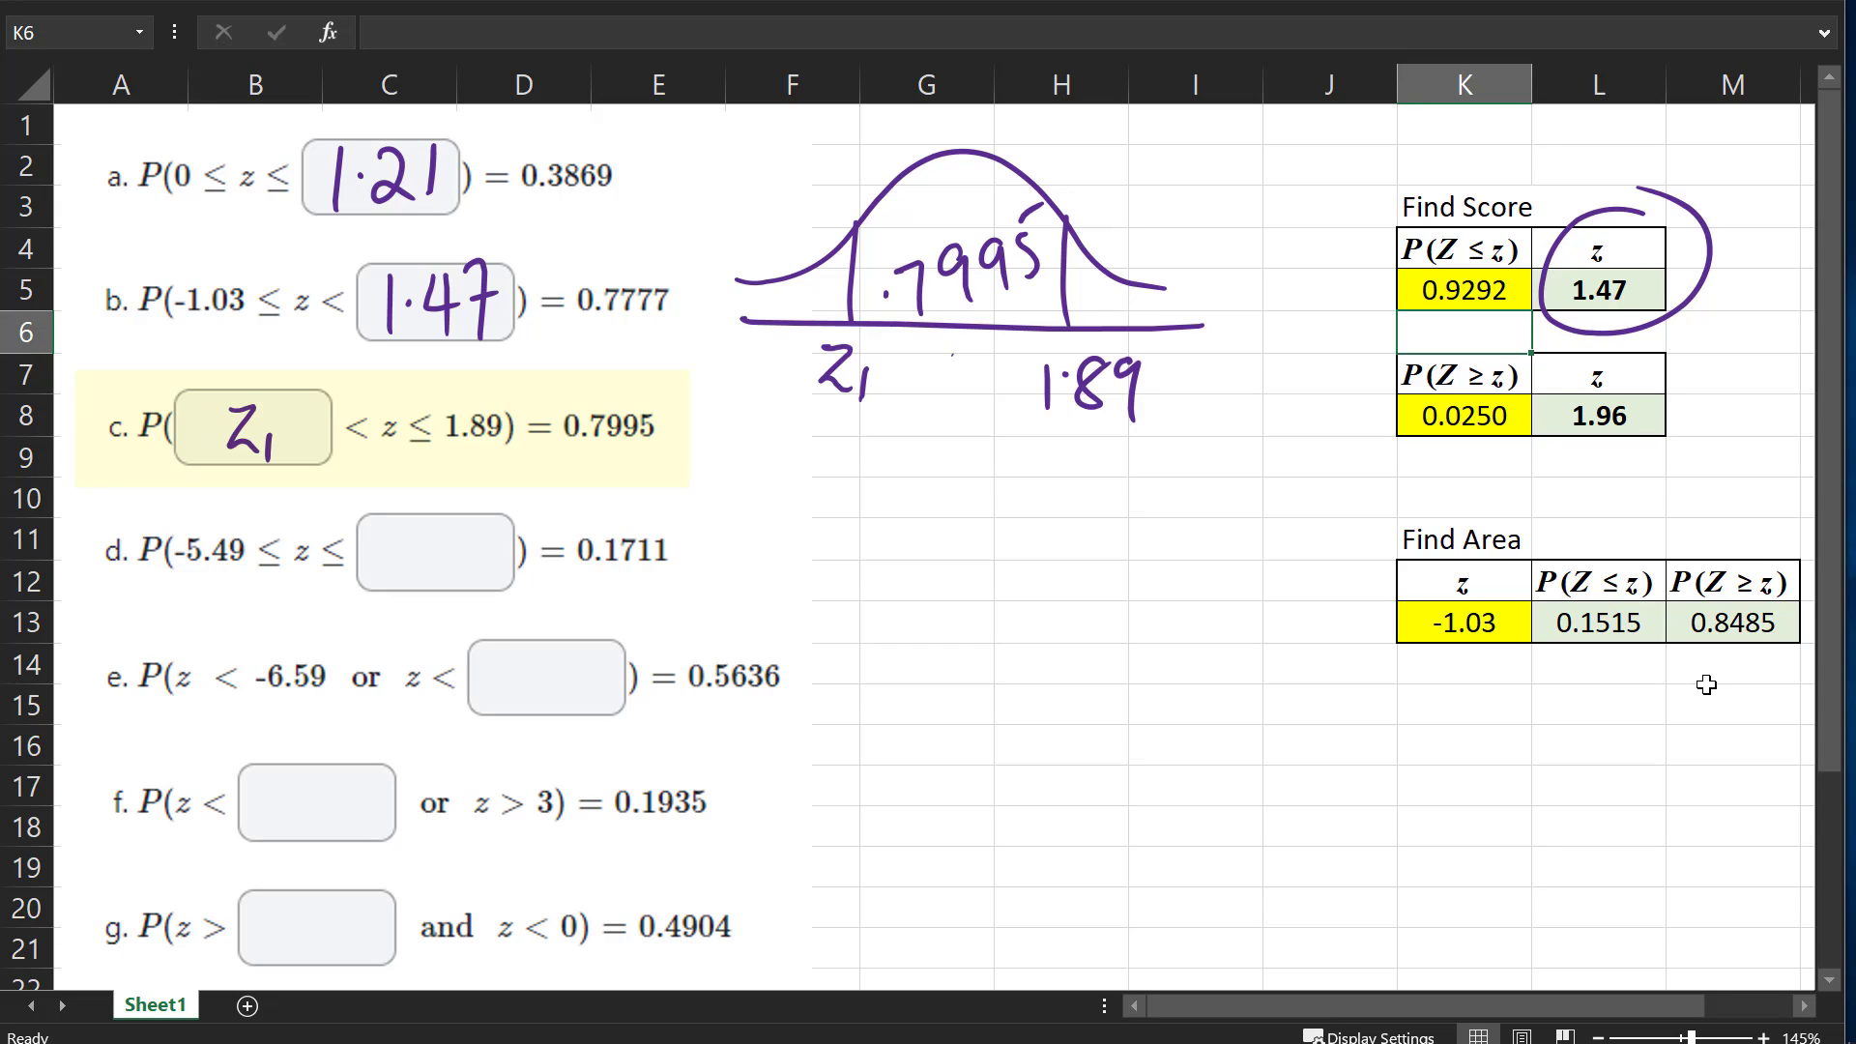
pyautogui.moveTo(811, 447); pyautogui.dragTo(888, 414)
pyautogui.hotkey('ctrl', 'z')
pyautogui.hotkey('ctrl', 'z')
pyautogui.moveTo(1094, 166)
pyautogui.mouseDown()
pyautogui.moveTo(952, 566)
pyautogui.moveTo(1063, 185)
pyautogui.mouseUp()
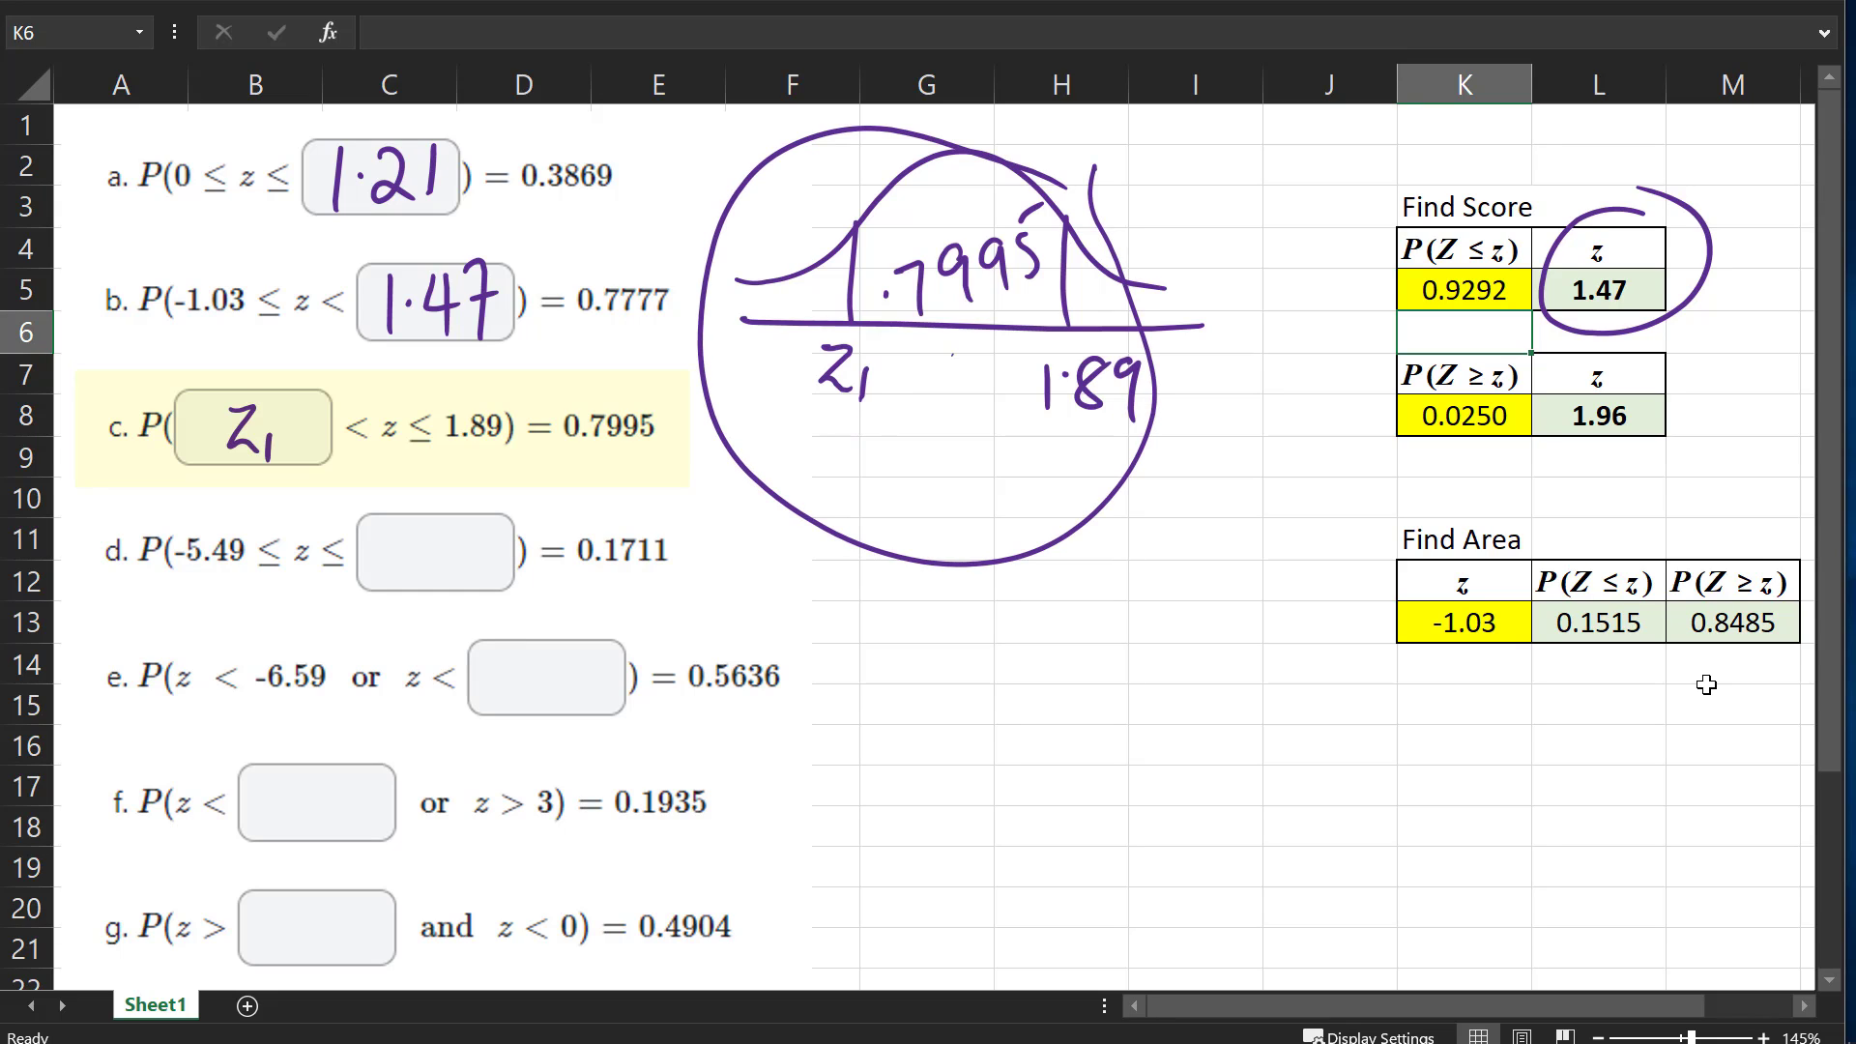
pyautogui.hotkey('ctrl', 'z')
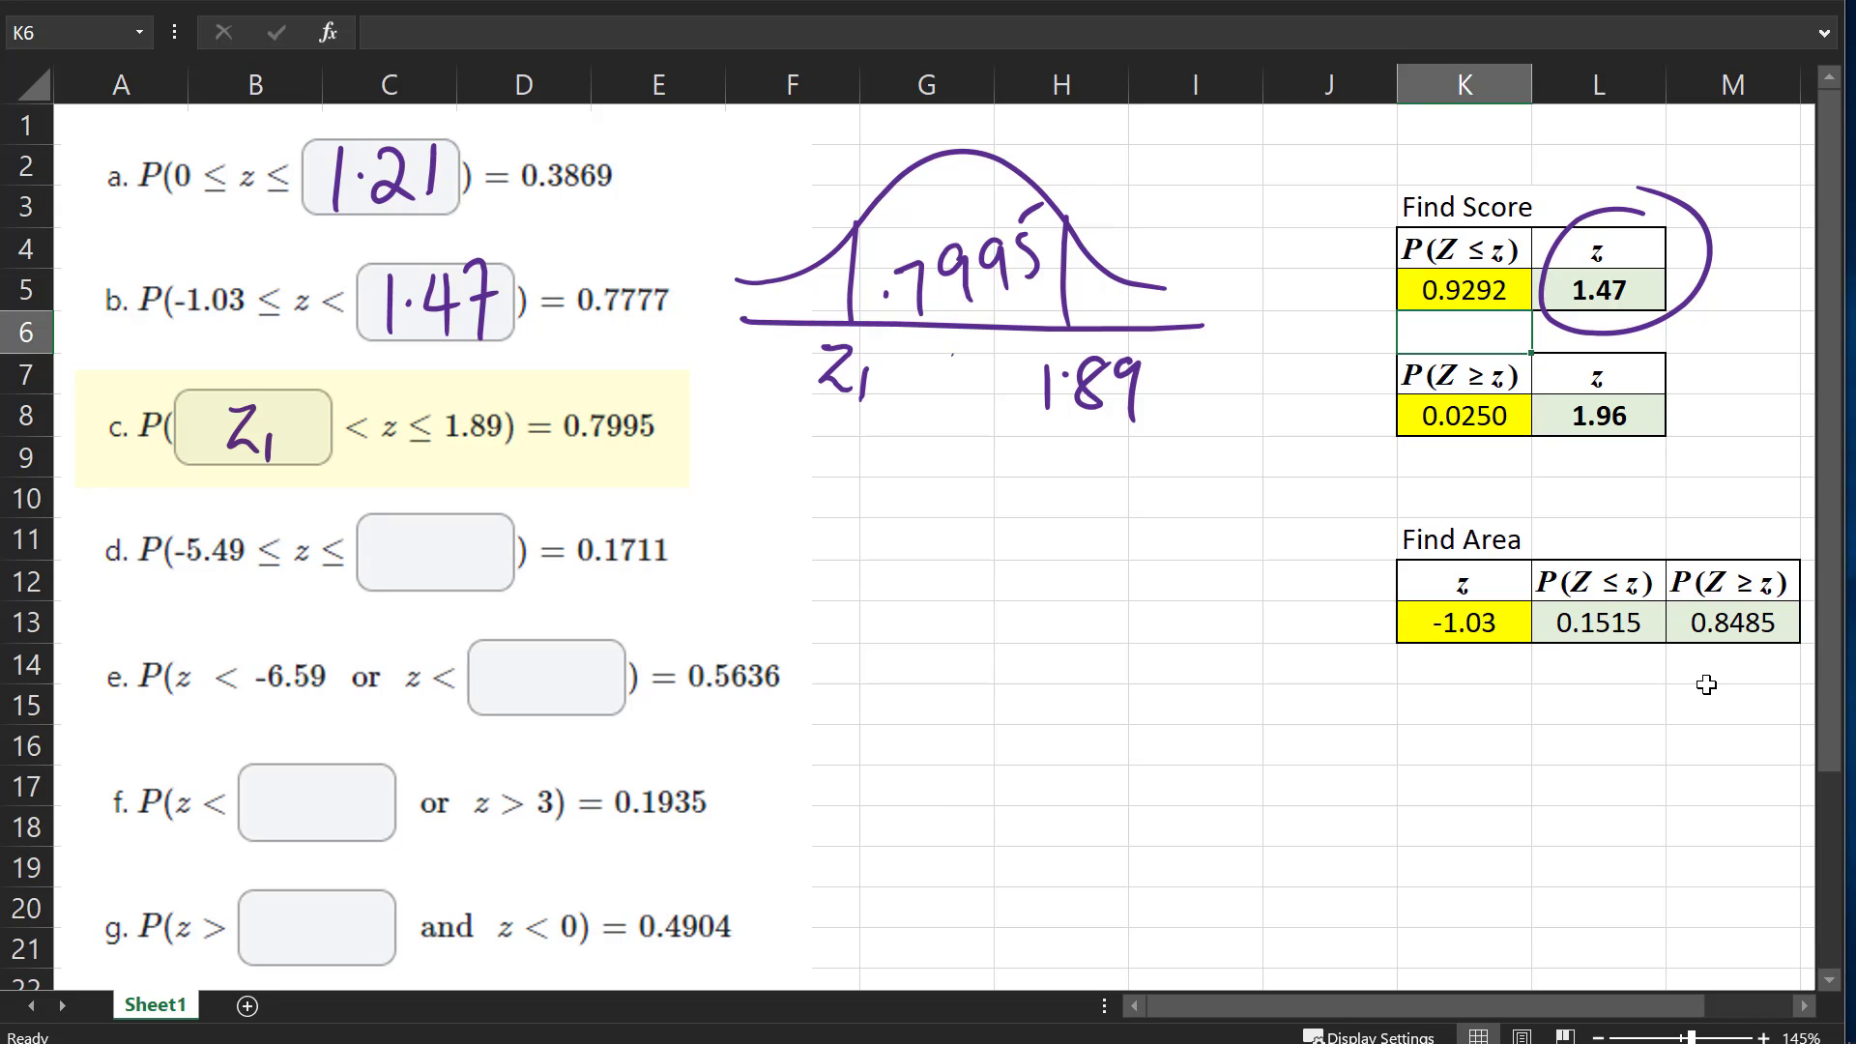
pyautogui.moveTo(1078, 192)
pyautogui.mouseDown()
pyautogui.moveTo(957, 359)
pyautogui.moveTo(1160, 203)
pyautogui.mouseUp()
pyautogui.hotkey('ctrl', 'z')
# Draw an arrow out of the tail below z1 on the sketch, and set the z value under Find Area to 1.89
pyautogui.moveTo(813, 293)
pyautogui.mouseDown()
pyautogui.moveTo(788, 246)
pyautogui.moveTo(762, 248)
pyautogui.moveTo(795, 224)
pyautogui.mouseUp()
pyautogui.moveTo(1648, 498)
pyautogui.mouseDown()
pyautogui.moveTo(1696, 711)
pyautogui.moveTo(1786, 604)
pyautogui.mouseUp()
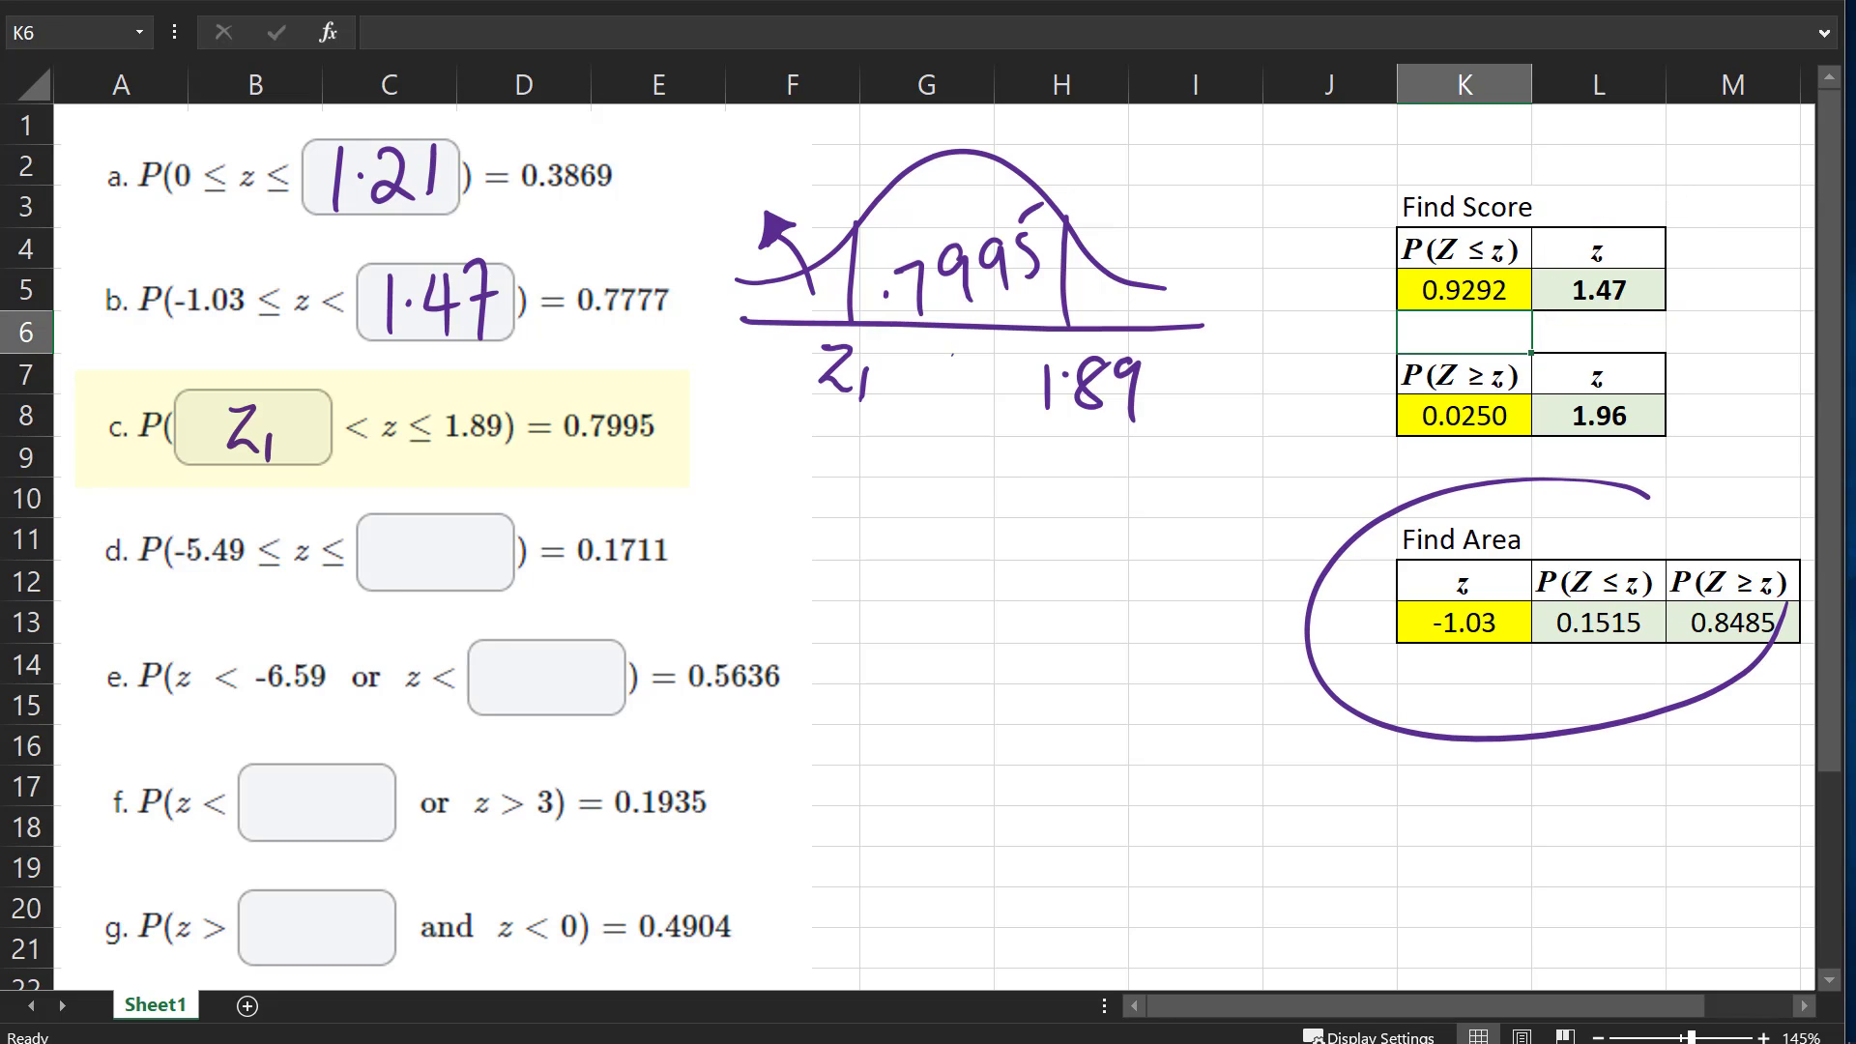
pyautogui.click(1467, 619)
pyautogui.doubleClick(1466, 619)
pyautogui.press('BackSpace')
pyautogui.press('BackSpace')
pyautogui.press('BackSpace')
pyautogui.press('BackSpace')
pyautogui.press('BackSpace')
pyautogui.write('1.89')
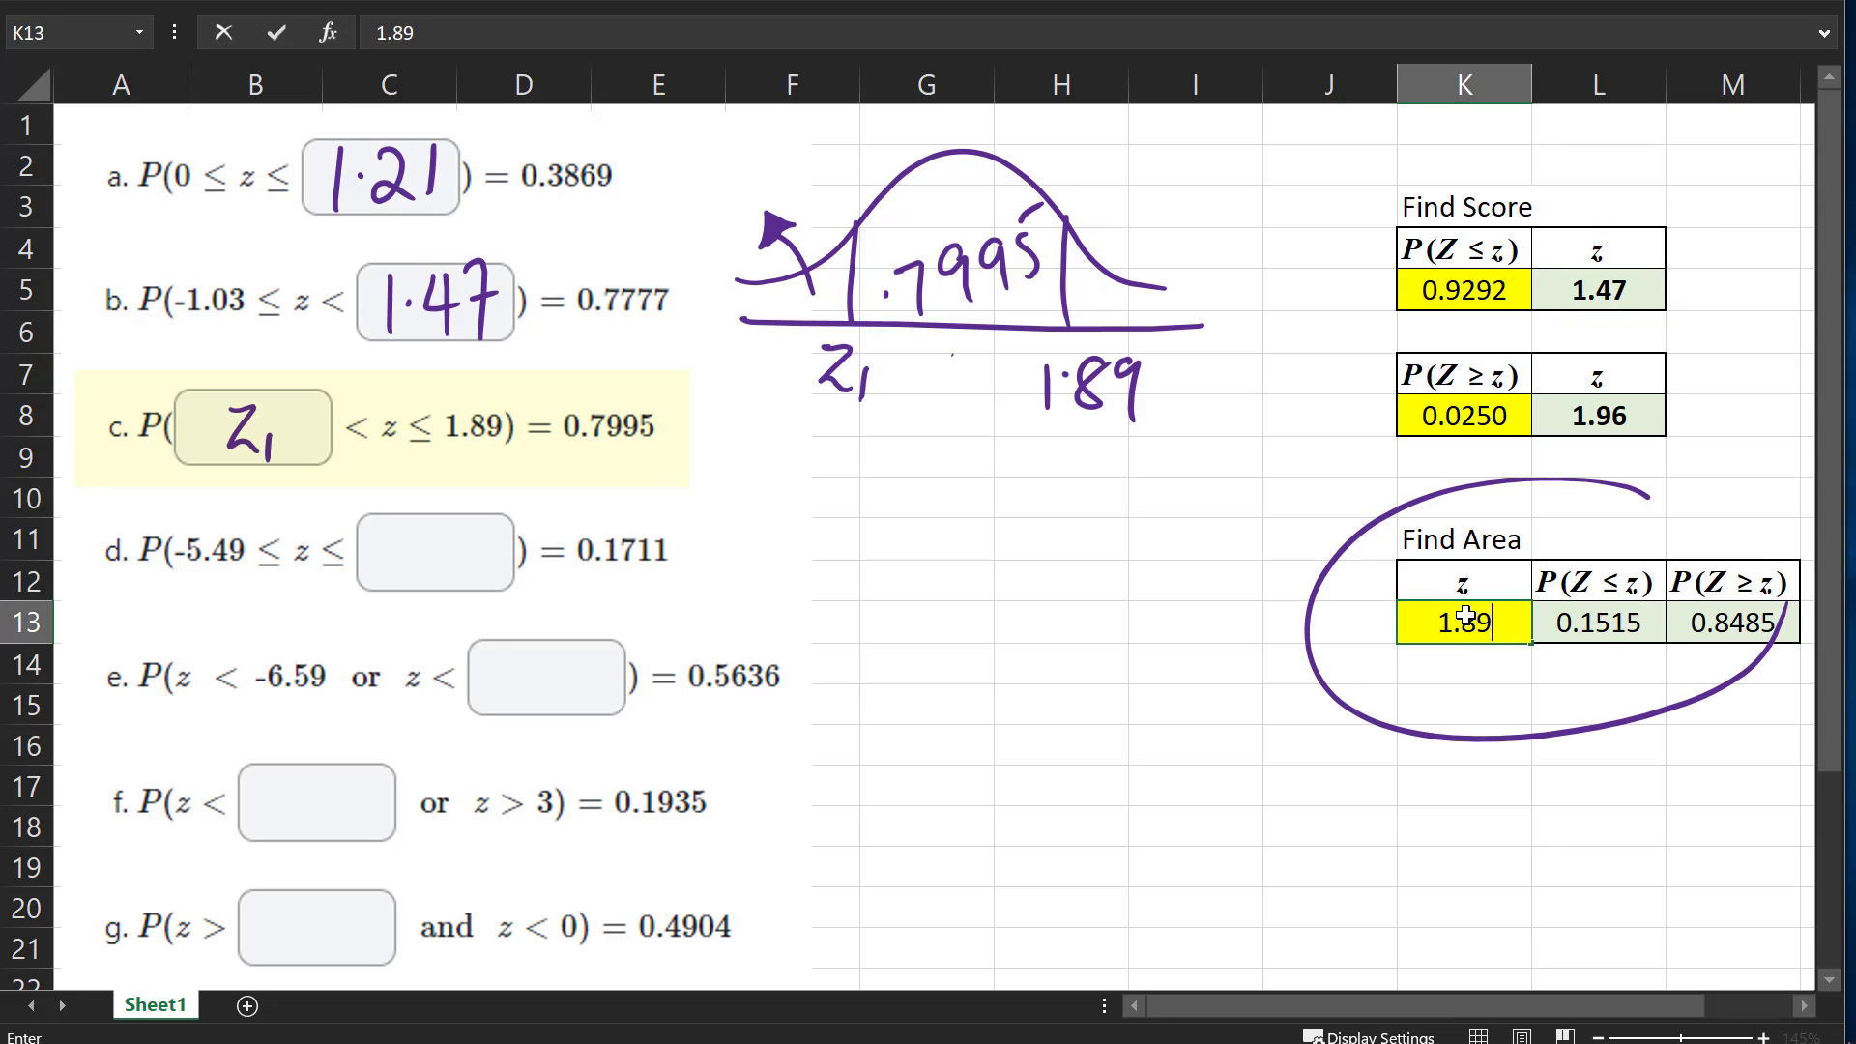
pyautogui.press('Return')
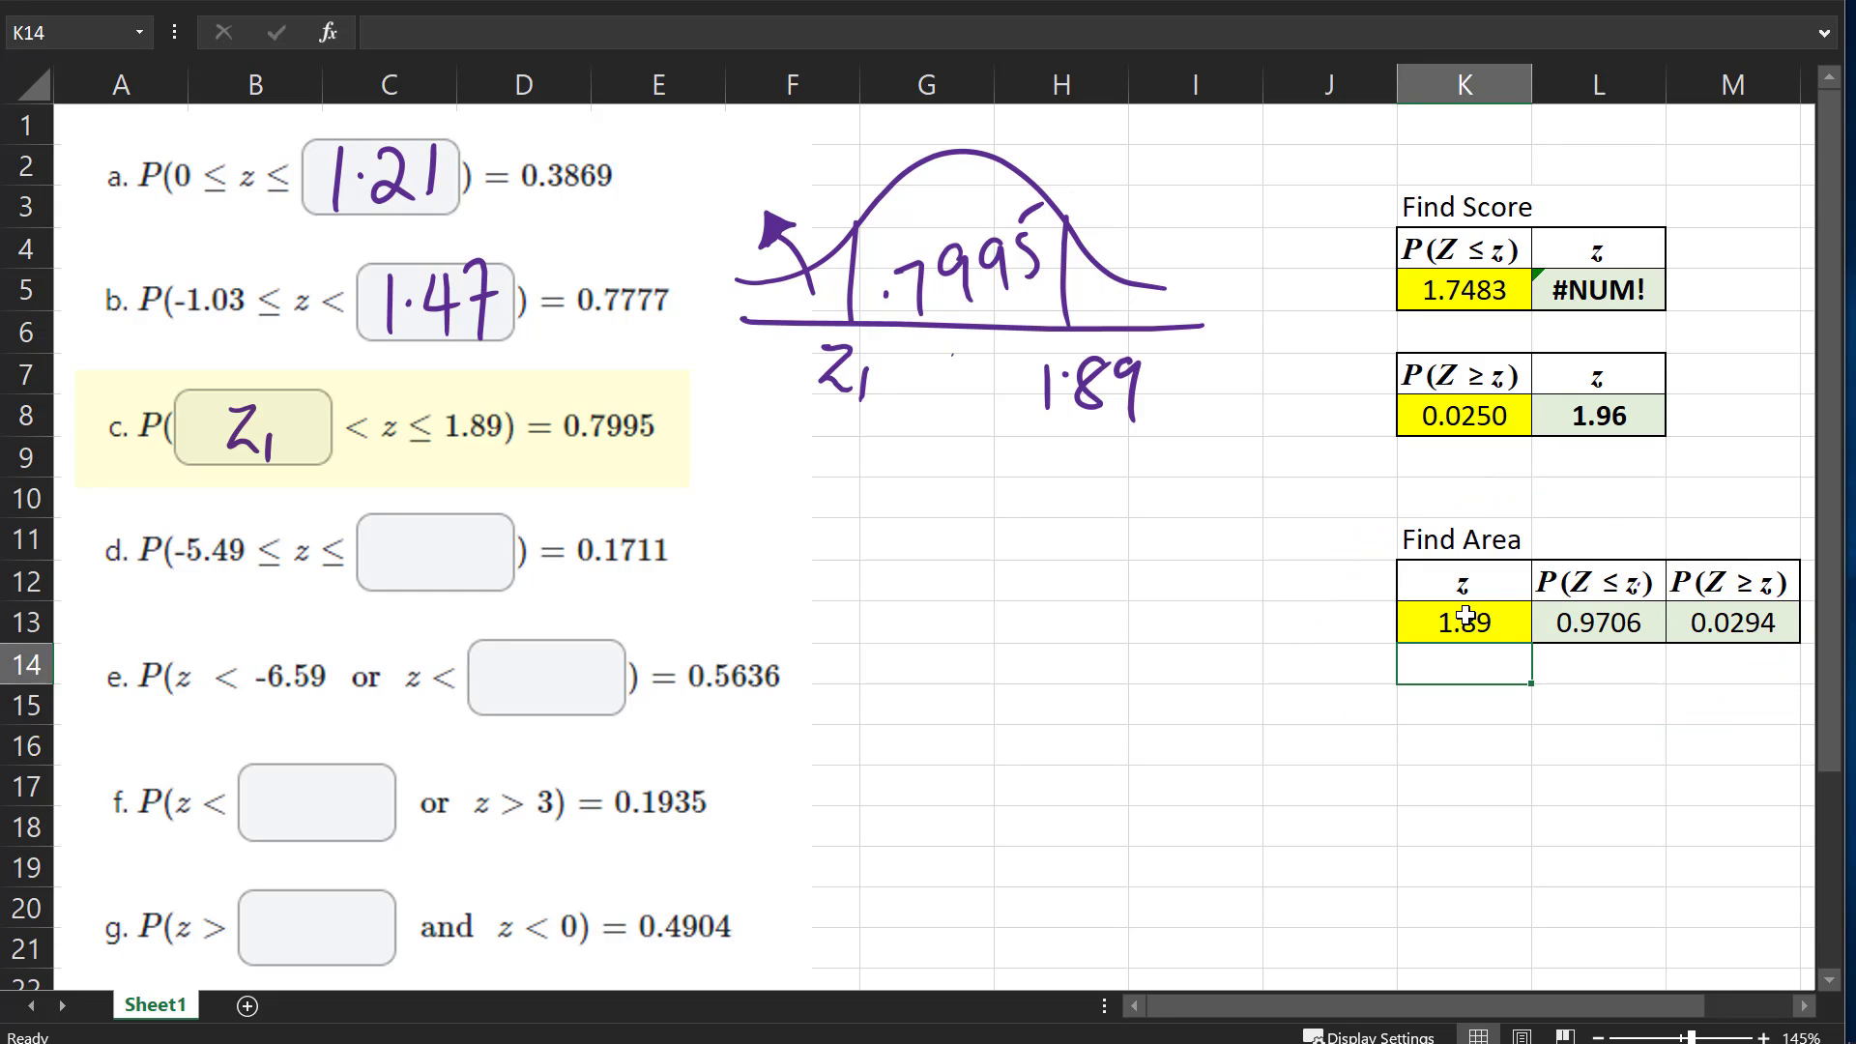
# Circle the P(Z ≤ z) area for z = 1.89 under Find Area
pyautogui.moveTo(1638, 534)
pyautogui.mouseDown()
pyautogui.moveTo(1591, 706)
pyautogui.moveTo(1590, 525)
pyautogui.mouseUp()
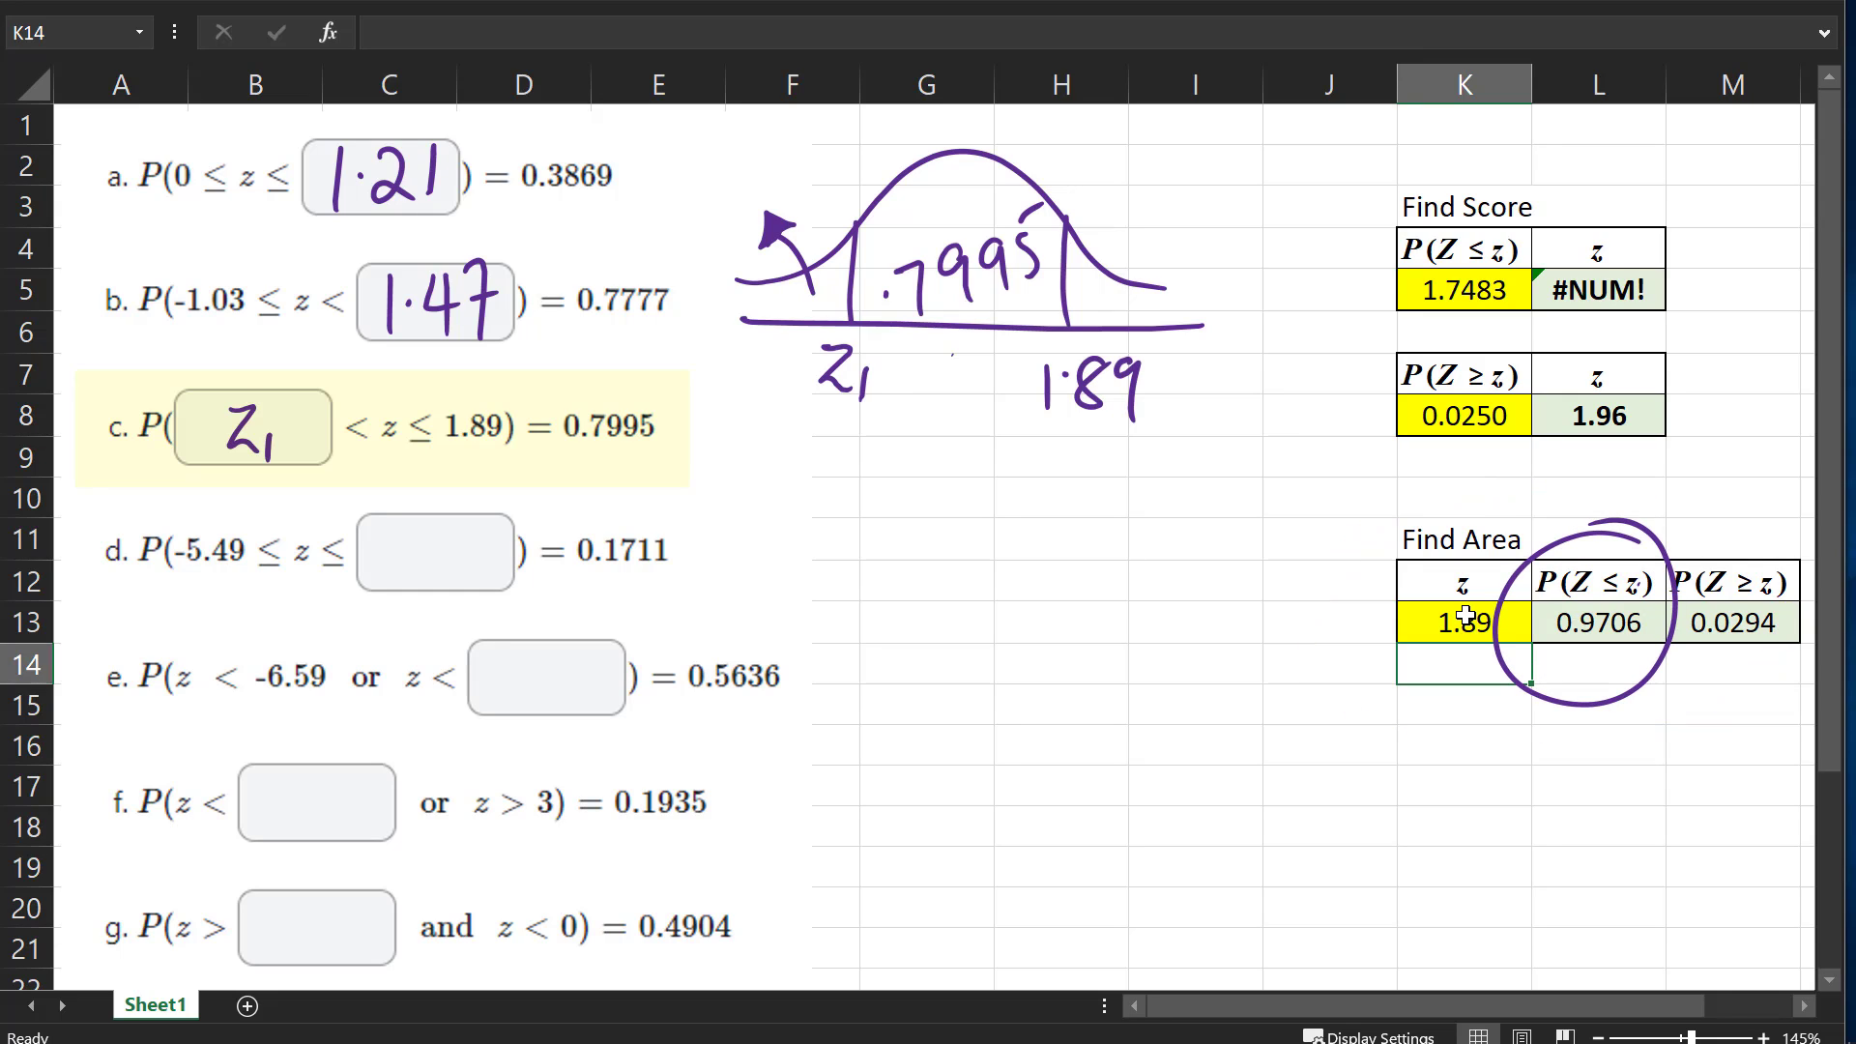
pyautogui.moveTo(1081, 183)
pyautogui.mouseDown()
pyautogui.moveTo(1011, 401)
pyautogui.moveTo(909, 108)
pyautogui.moveTo(1073, 203)
pyautogui.mouseUp()
pyautogui.hotkey('ctrl', 'z')
pyautogui.moveTo(916, 356); pyautogui.dragTo(1018, 319)
pyautogui.hotkey('ctrl', 'z')
# Set the P(Z ≤ z) cell under Find Score to the area in L13 minus .7995
pyautogui.click(1486, 290)
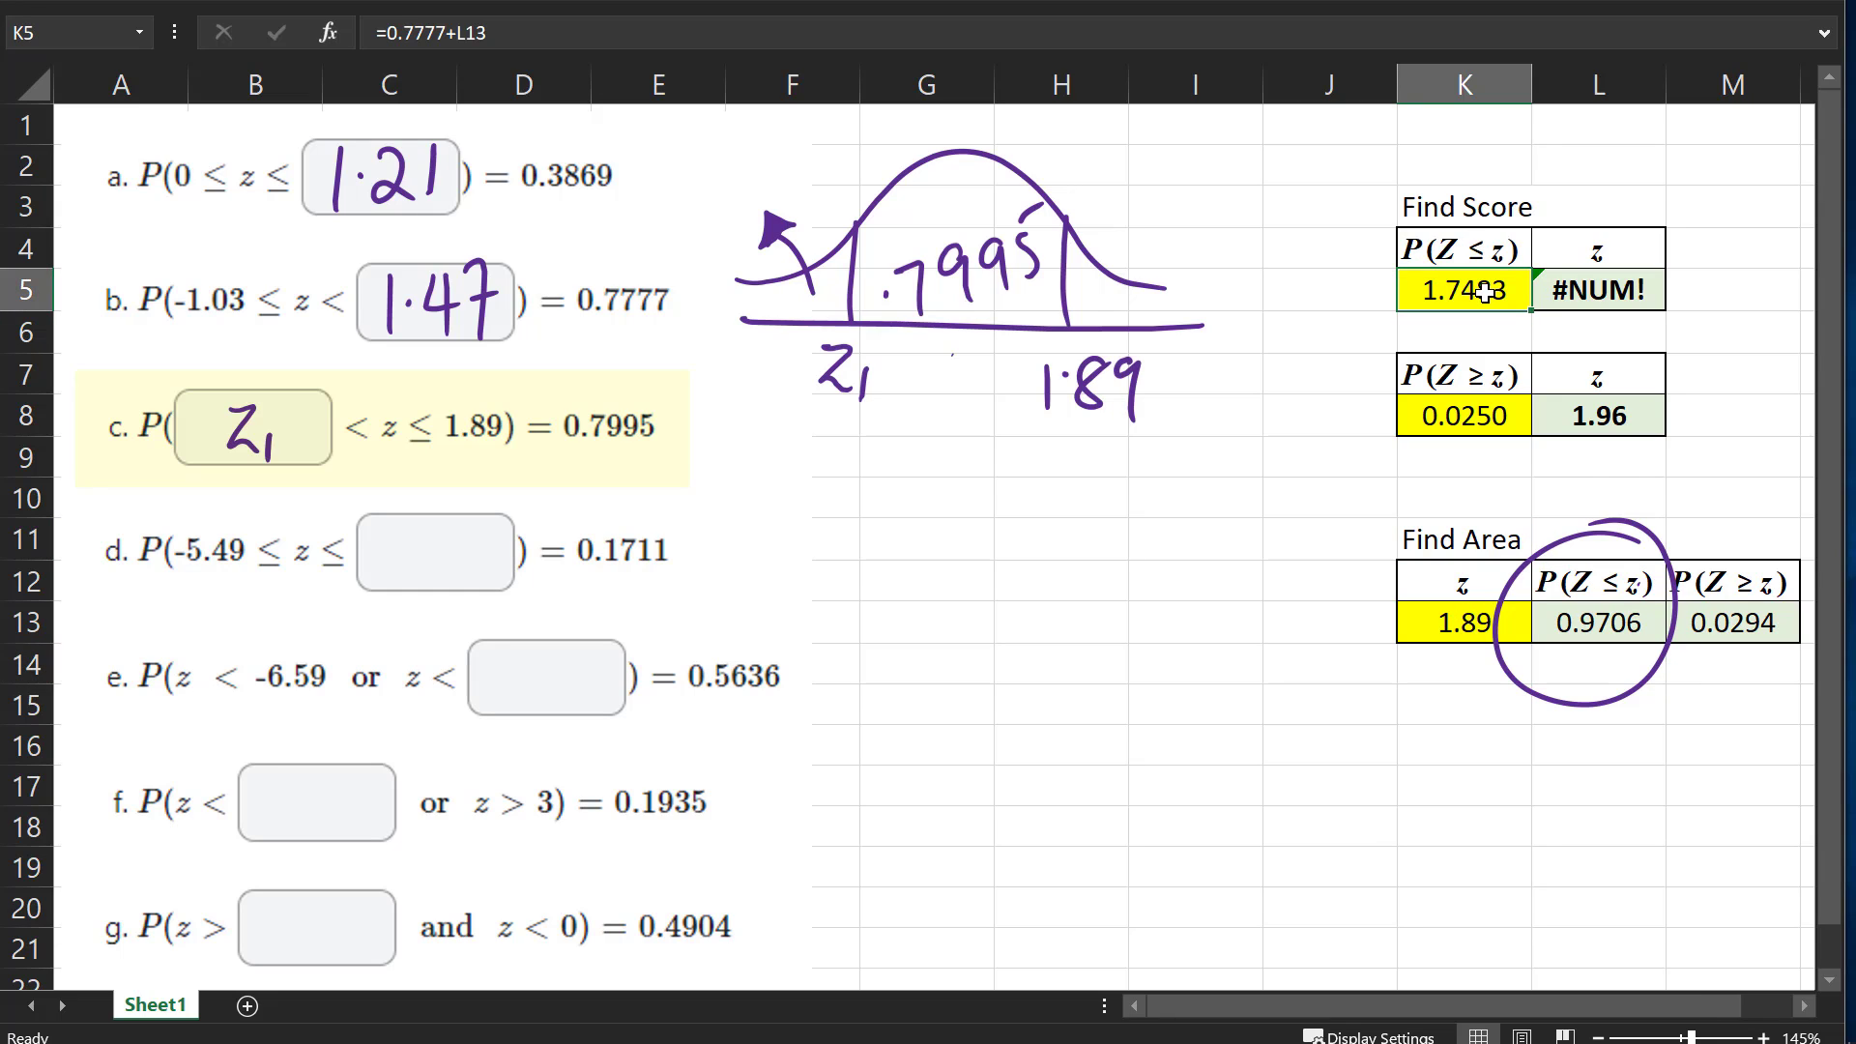
pyautogui.write('=')
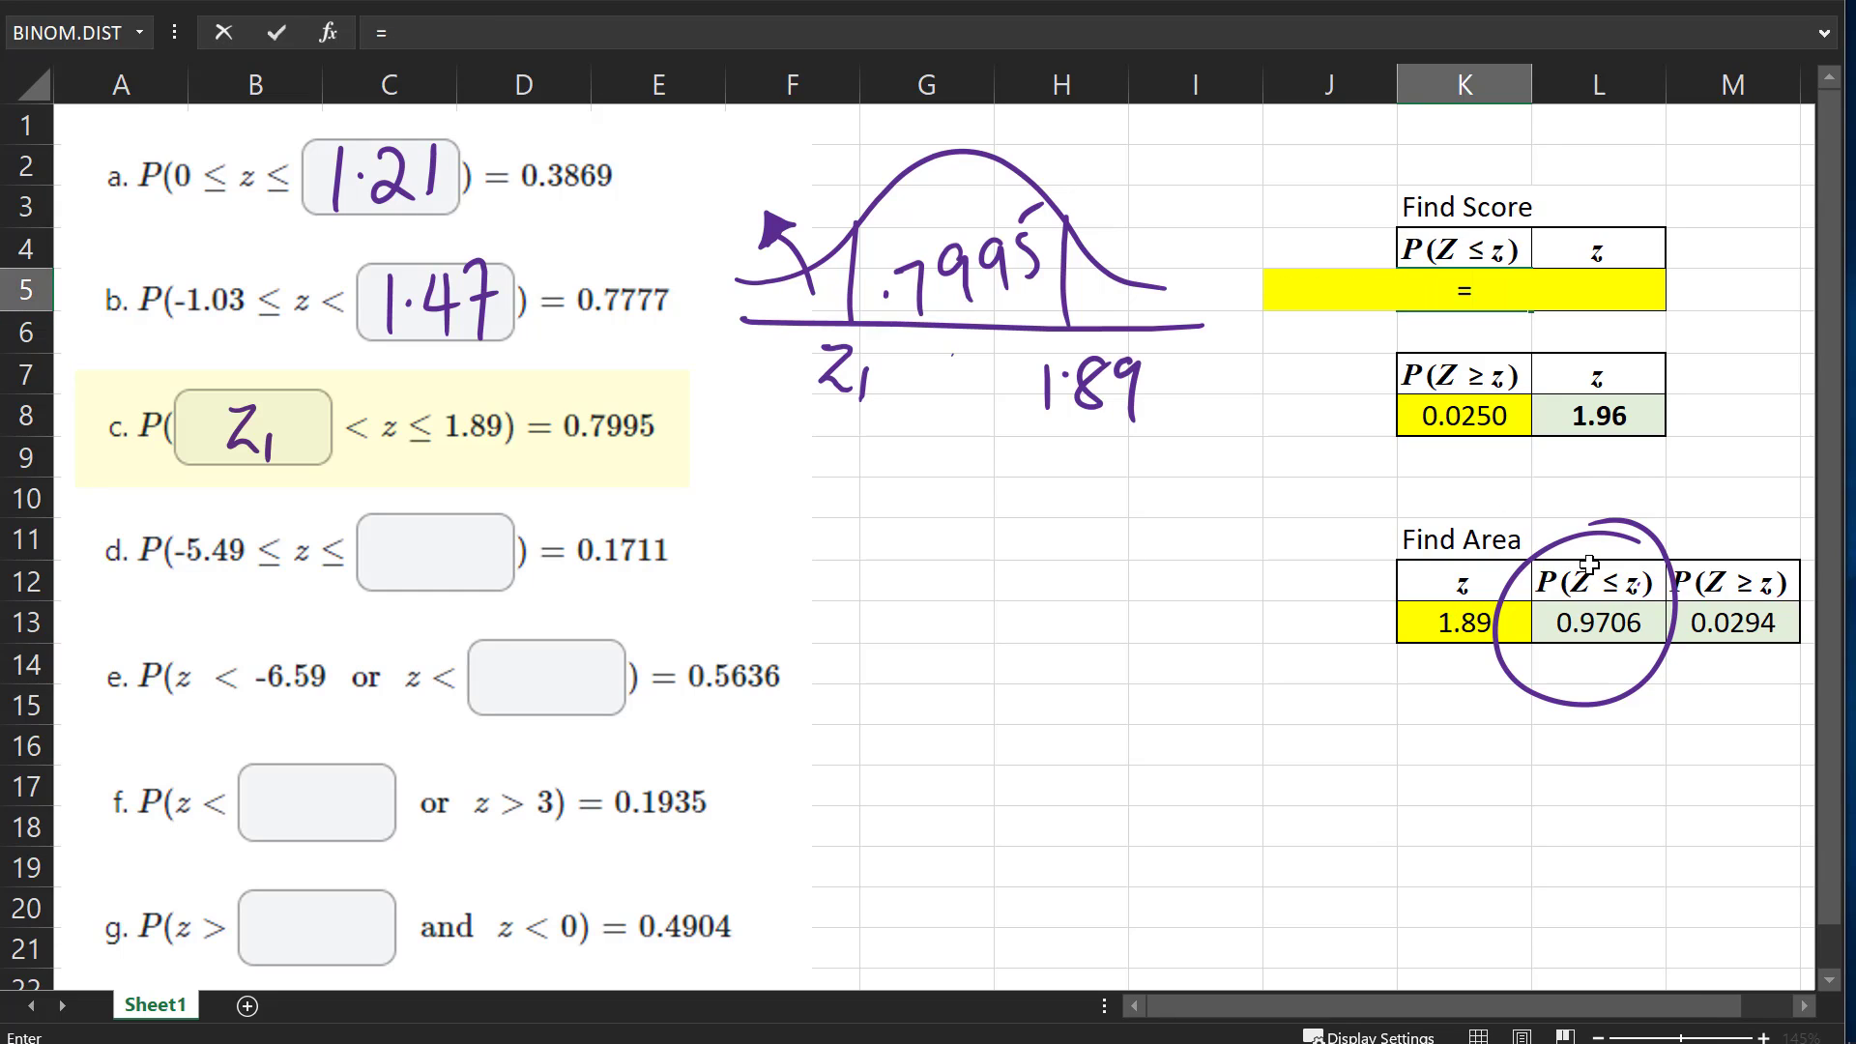
pyautogui.click(1614, 634)
pyautogui.write('-')
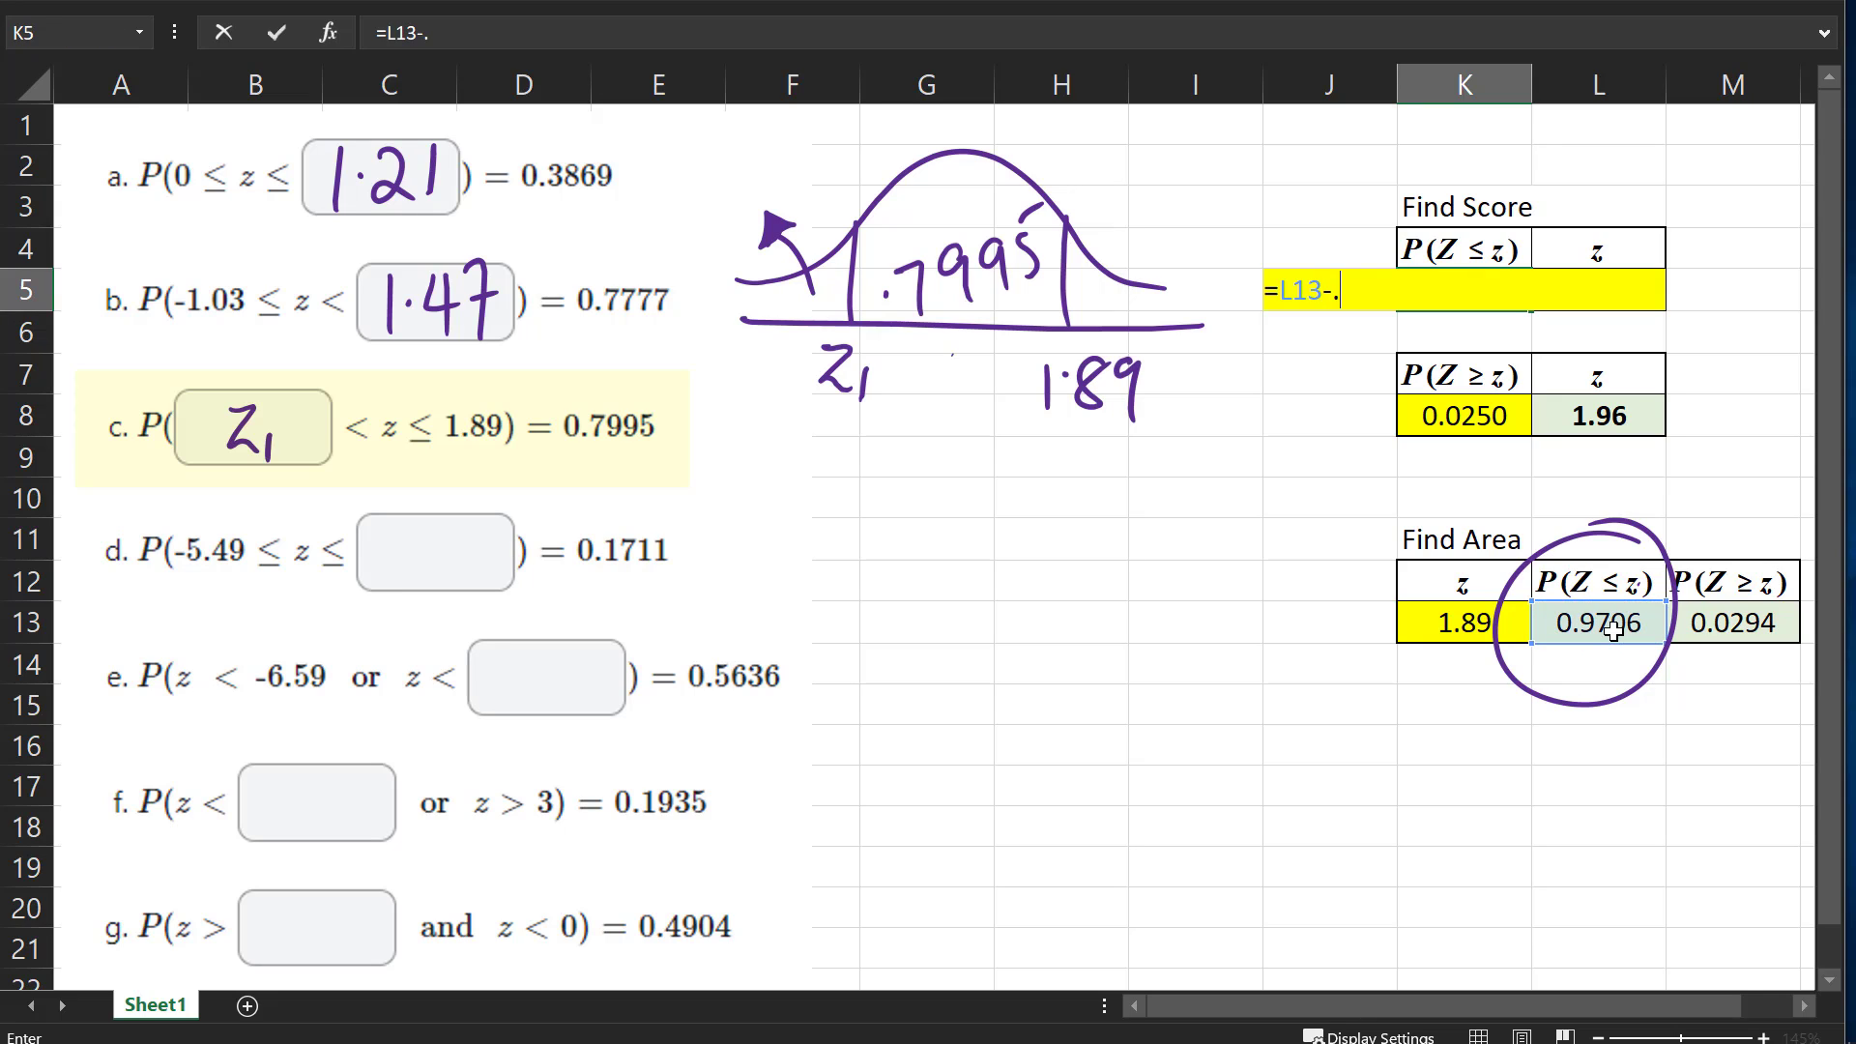
pyautogui.write('.7995')
pyautogui.press('Return')
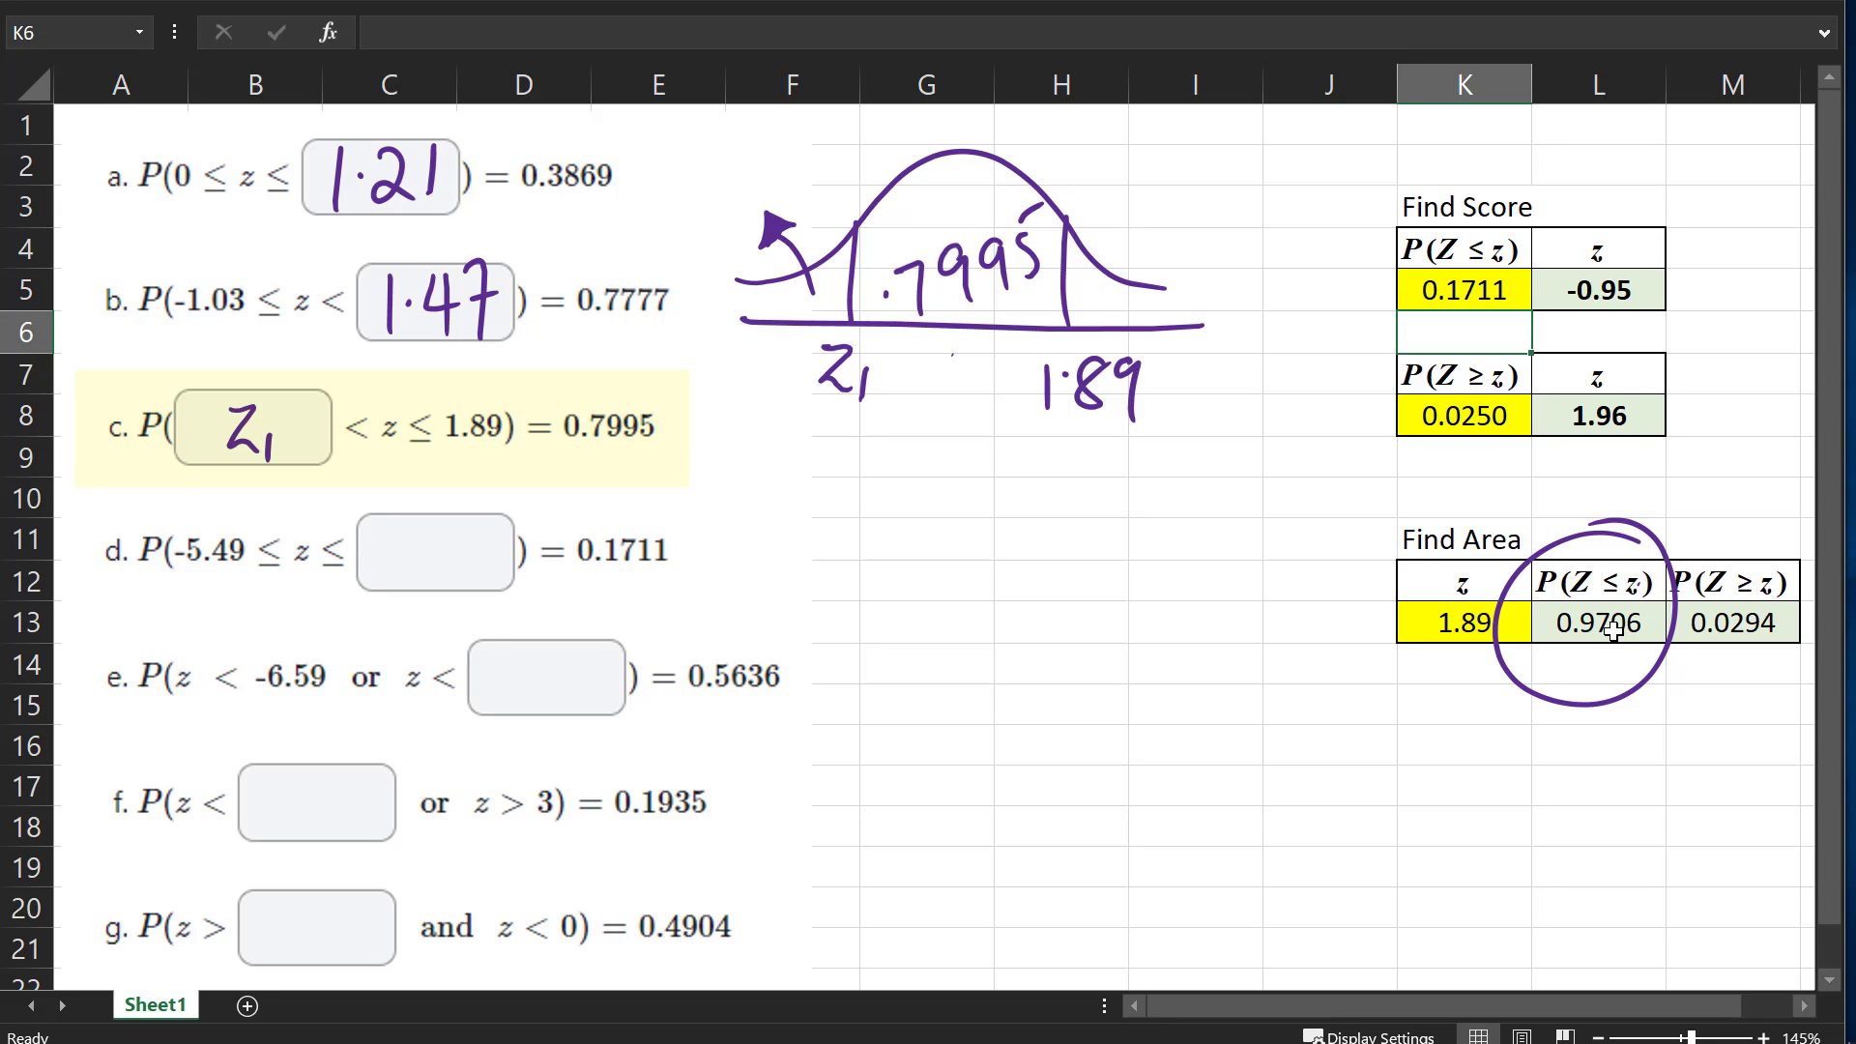
# Label the tail area below z1 on the sketch as .1171 and circle z1
pyautogui.moveTo(705, 202); pyautogui.dragTo(707, 207)
pyautogui.moveTo(717, 172); pyautogui.dragTo(727, 210)
pyautogui.moveTo(734, 166); pyautogui.dragTo(742, 206)
pyautogui.moveTo(750, 162)
pyautogui.mouseDown()
pyautogui.moveTo(778, 151)
pyautogui.moveTo(768, 197)
pyautogui.mouseUp()
pyautogui.moveTo(801, 134); pyautogui.dragTo(805, 196)
pyautogui.moveTo(764, 333)
pyautogui.mouseDown()
pyautogui.moveTo(870, 446)
pyautogui.moveTo(841, 475)
pyautogui.mouseUp()
# Circle the matching z score under Find Score and replace the z1 note in problem c's blank with a handwritten -0.95
pyautogui.moveTo(1585, 203)
pyautogui.mouseDown()
pyautogui.moveTo(1566, 329)
pyautogui.moveTo(1701, 300)
pyautogui.mouseUp()
pyautogui.hotkey('ctrl', 'z')
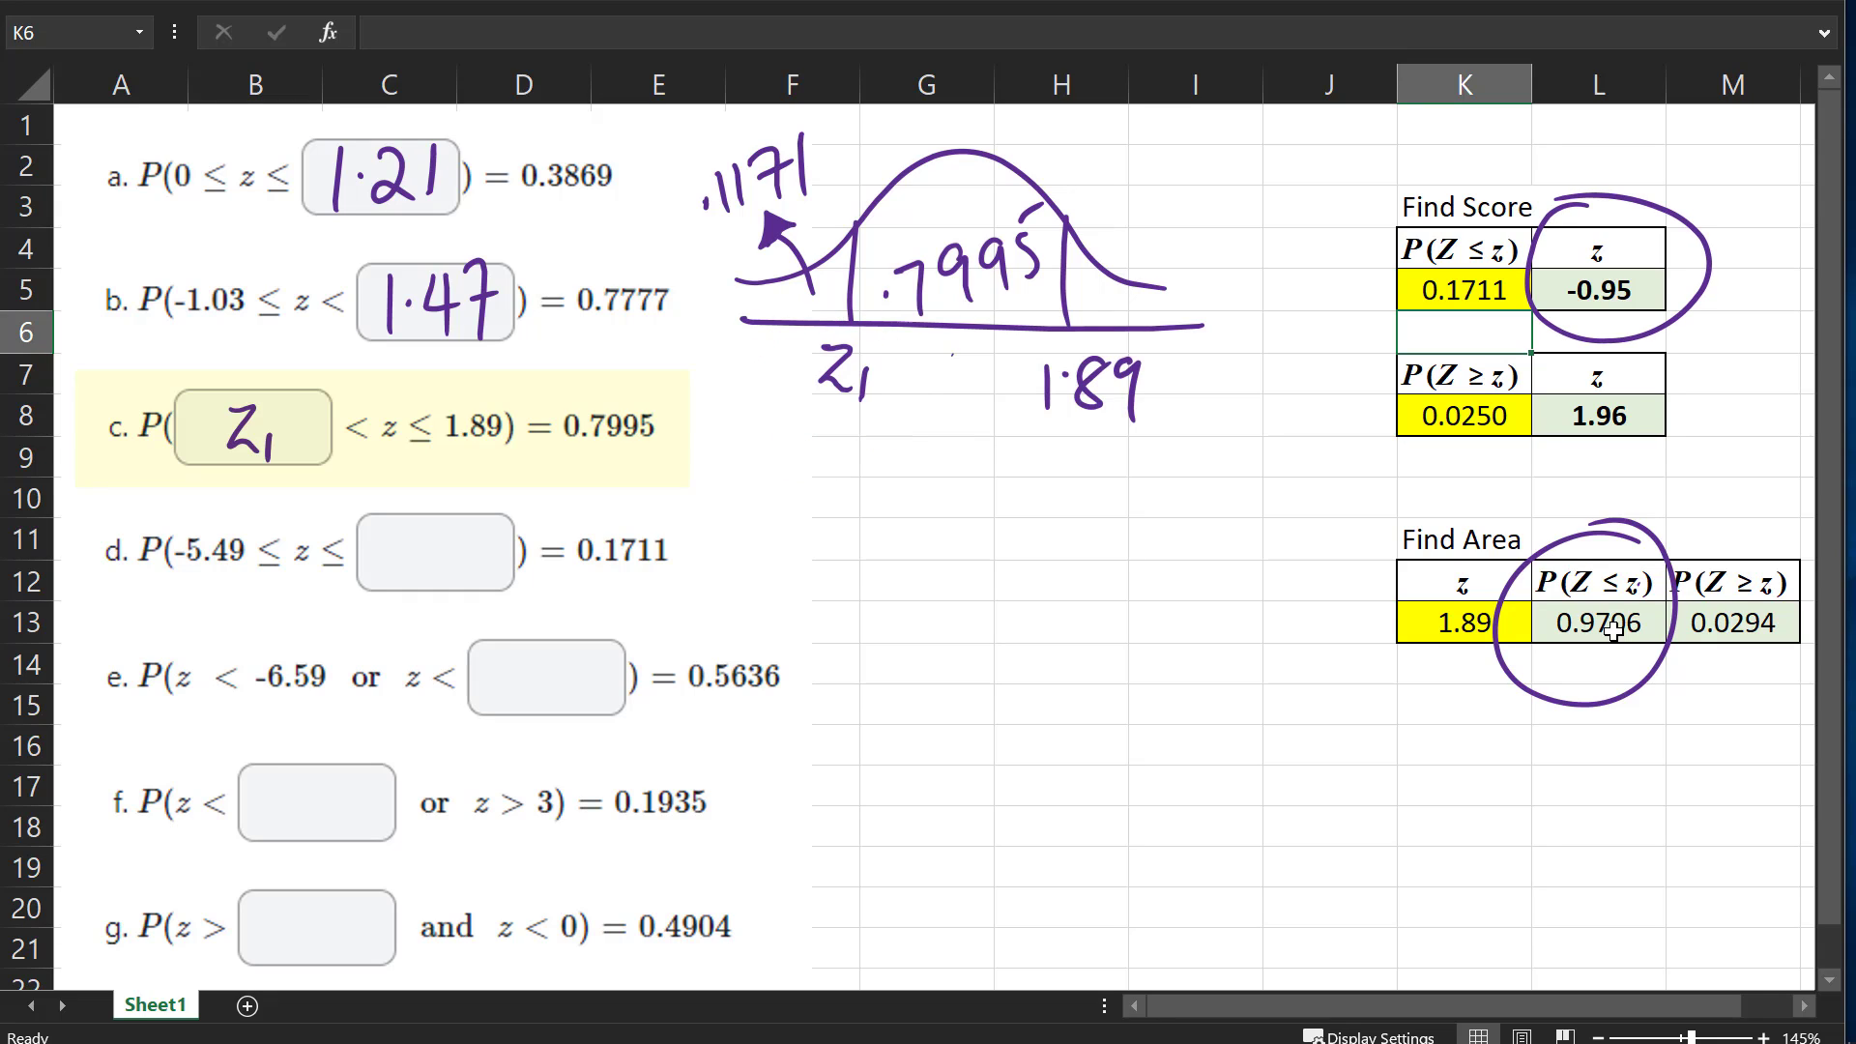
pyautogui.hotkey('ctrl', 'z')
pyautogui.moveTo(232, 416)
pyautogui.mouseDown()
pyautogui.moveTo(269, 448)
pyautogui.moveTo(213, 431)
pyautogui.moveTo(239, 391)
pyautogui.moveTo(316, 450)
pyautogui.mouseUp()
pyautogui.click(268, 419)
pyautogui.moveTo(325, 391); pyautogui.dragTo(351, 378)
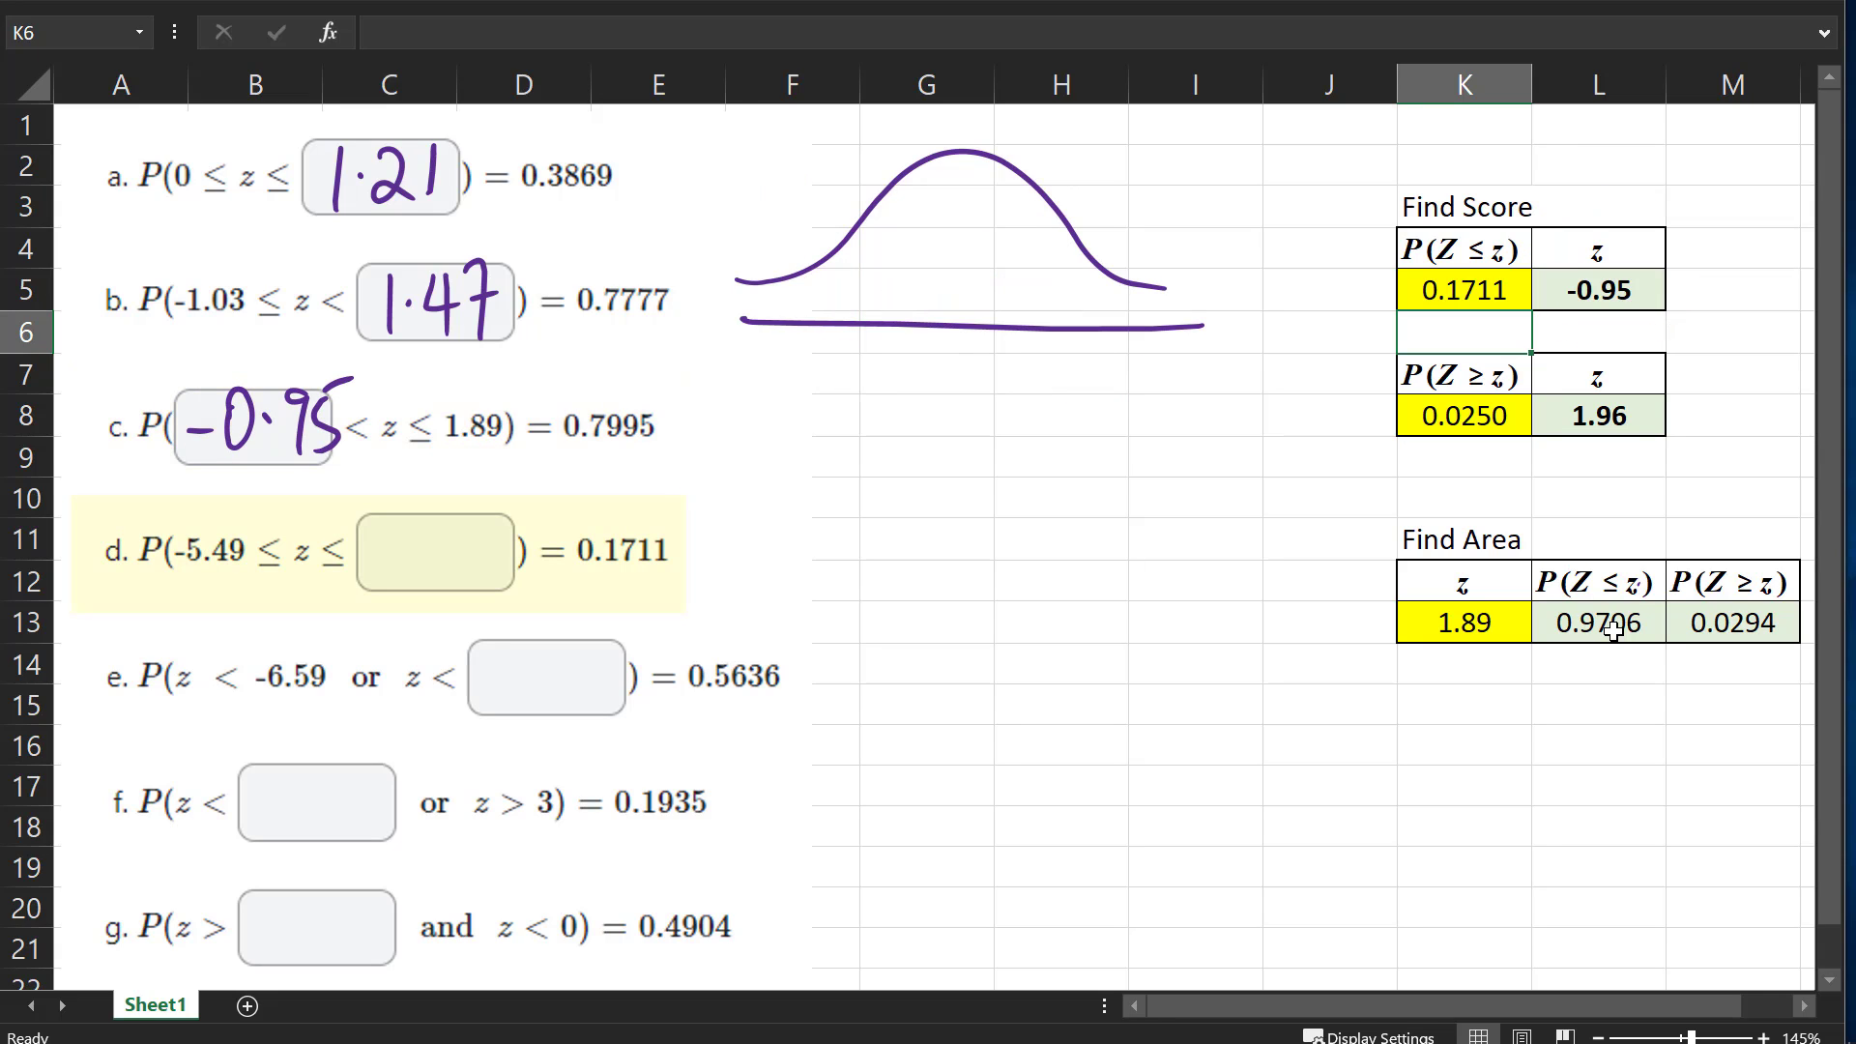
# Draw the lower boundary line at the far end of the curve for problem d and label it -5.49
pyautogui.moveTo(750, 283)
pyautogui.mouseDown()
pyautogui.moveTo(757, 322)
pyautogui.moveTo(724, 371)
pyautogui.mouseUp()
pyautogui.moveTo(745, 356); pyautogui.dragTo(737, 394)
pyautogui.moveTo(744, 354); pyautogui.dragTo(809, 381)
pyautogui.click(779, 368)
pyautogui.moveTo(800, 356)
pyautogui.mouseDown()
pyautogui.moveTo(799, 400)
pyautogui.moveTo(826, 413)
pyautogui.mouseUp()
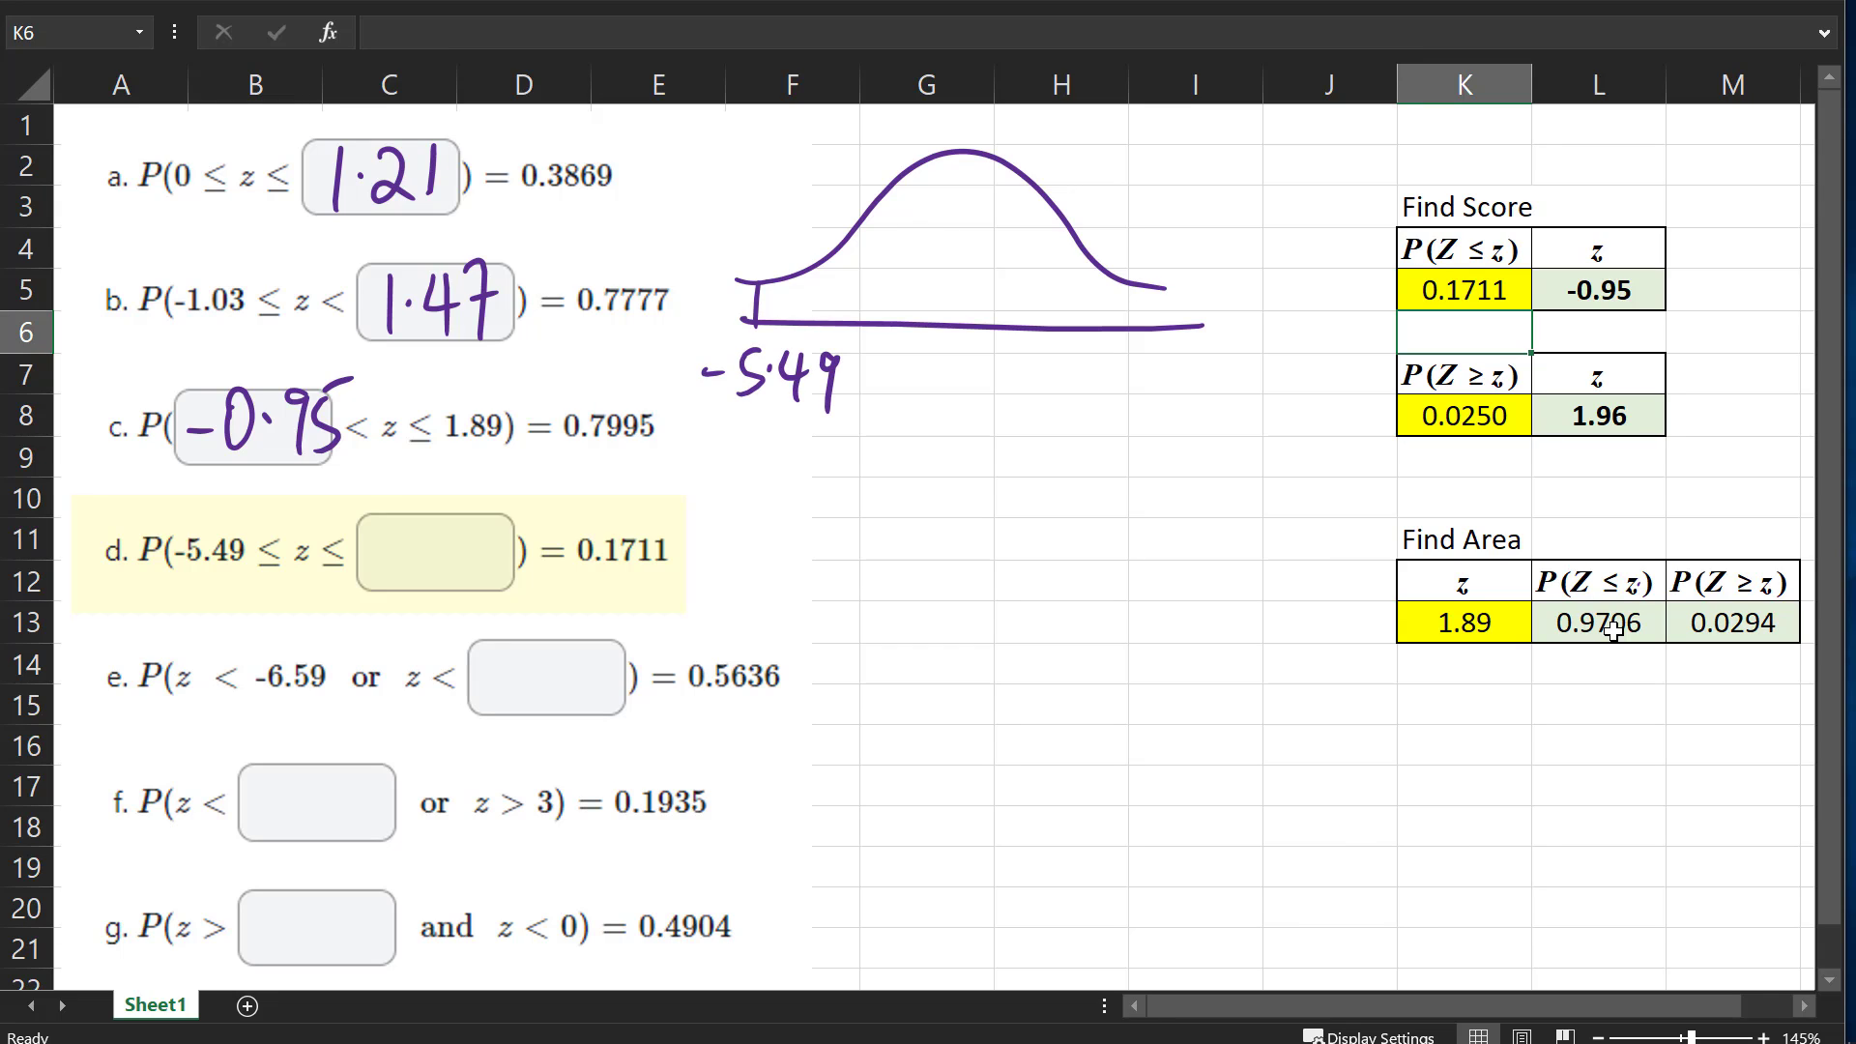
# Circle the 0.1711 in problem d, draw the upper boundary line labelled z1 on the curve, and erase the circle
pyautogui.moveTo(638, 483); pyautogui.dragTo(689, 508)
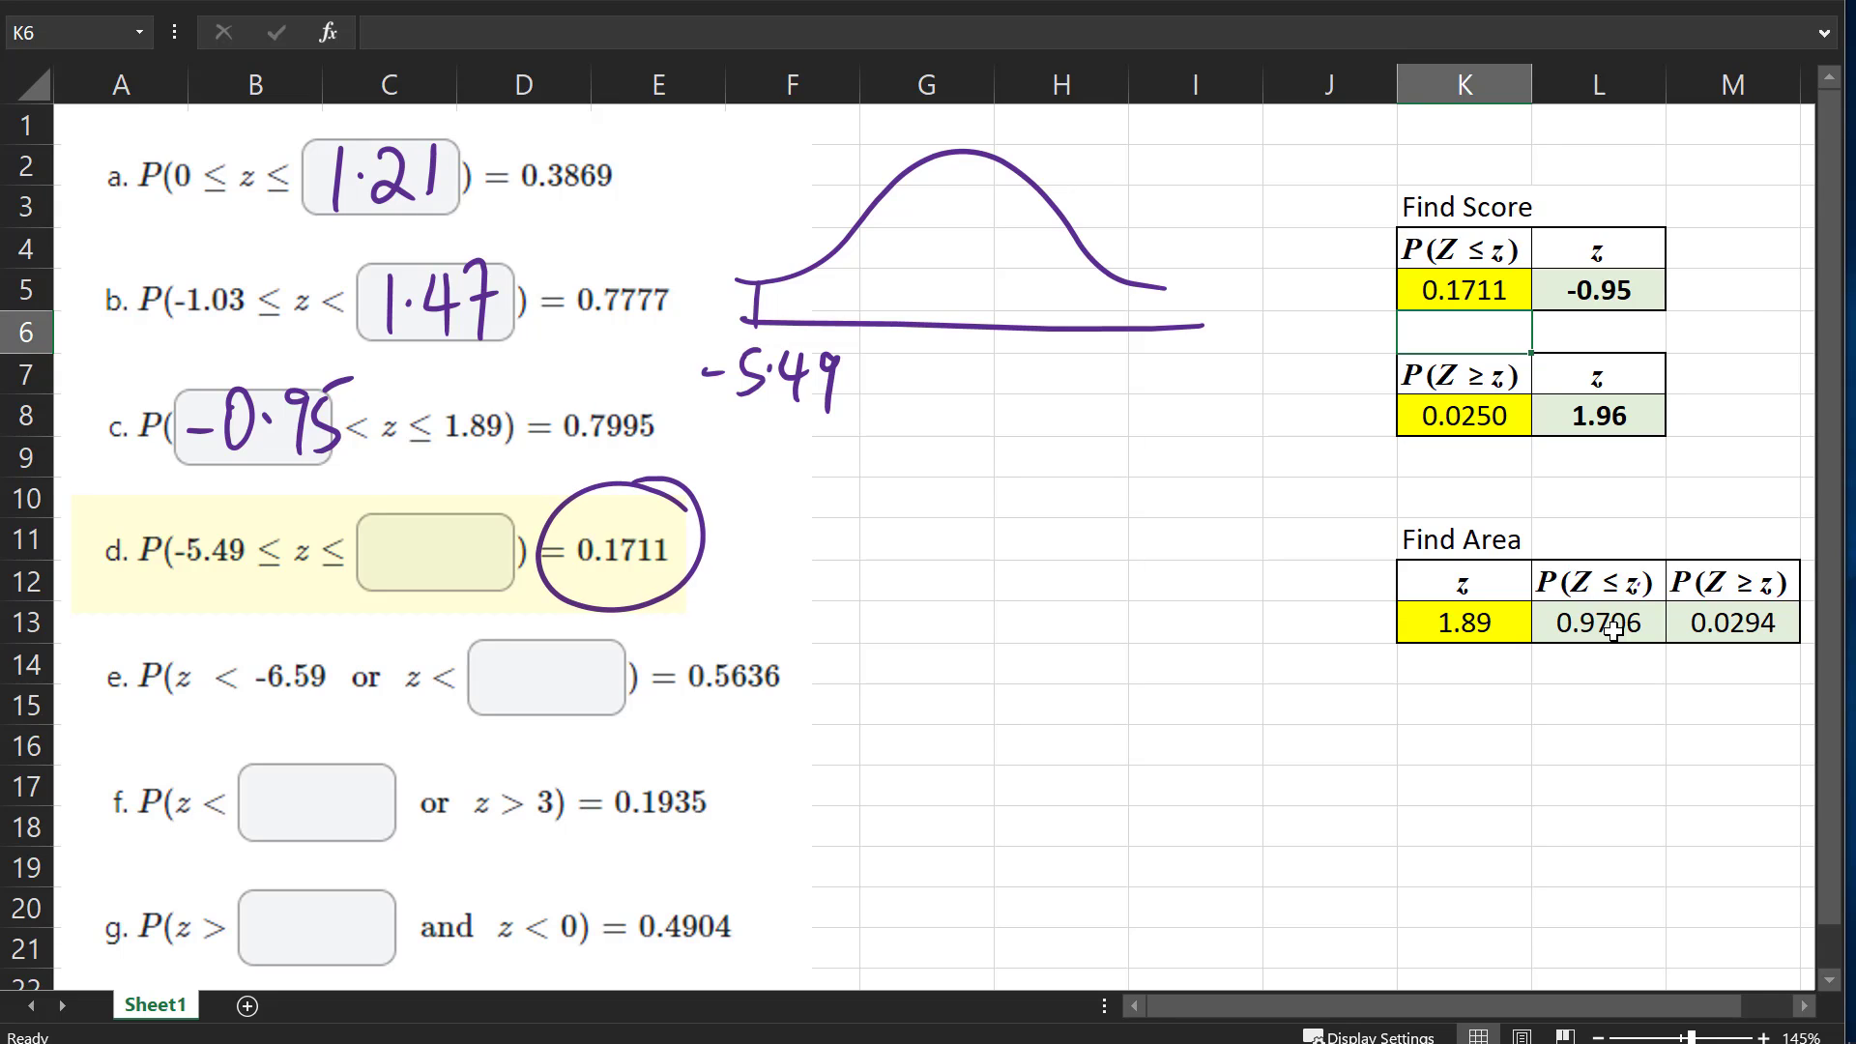
pyautogui.moveTo(883, 195)
pyautogui.mouseDown()
pyautogui.moveTo(888, 385)
pyautogui.moveTo(923, 404)
pyautogui.mouseUp()
pyautogui.click(677, 493)
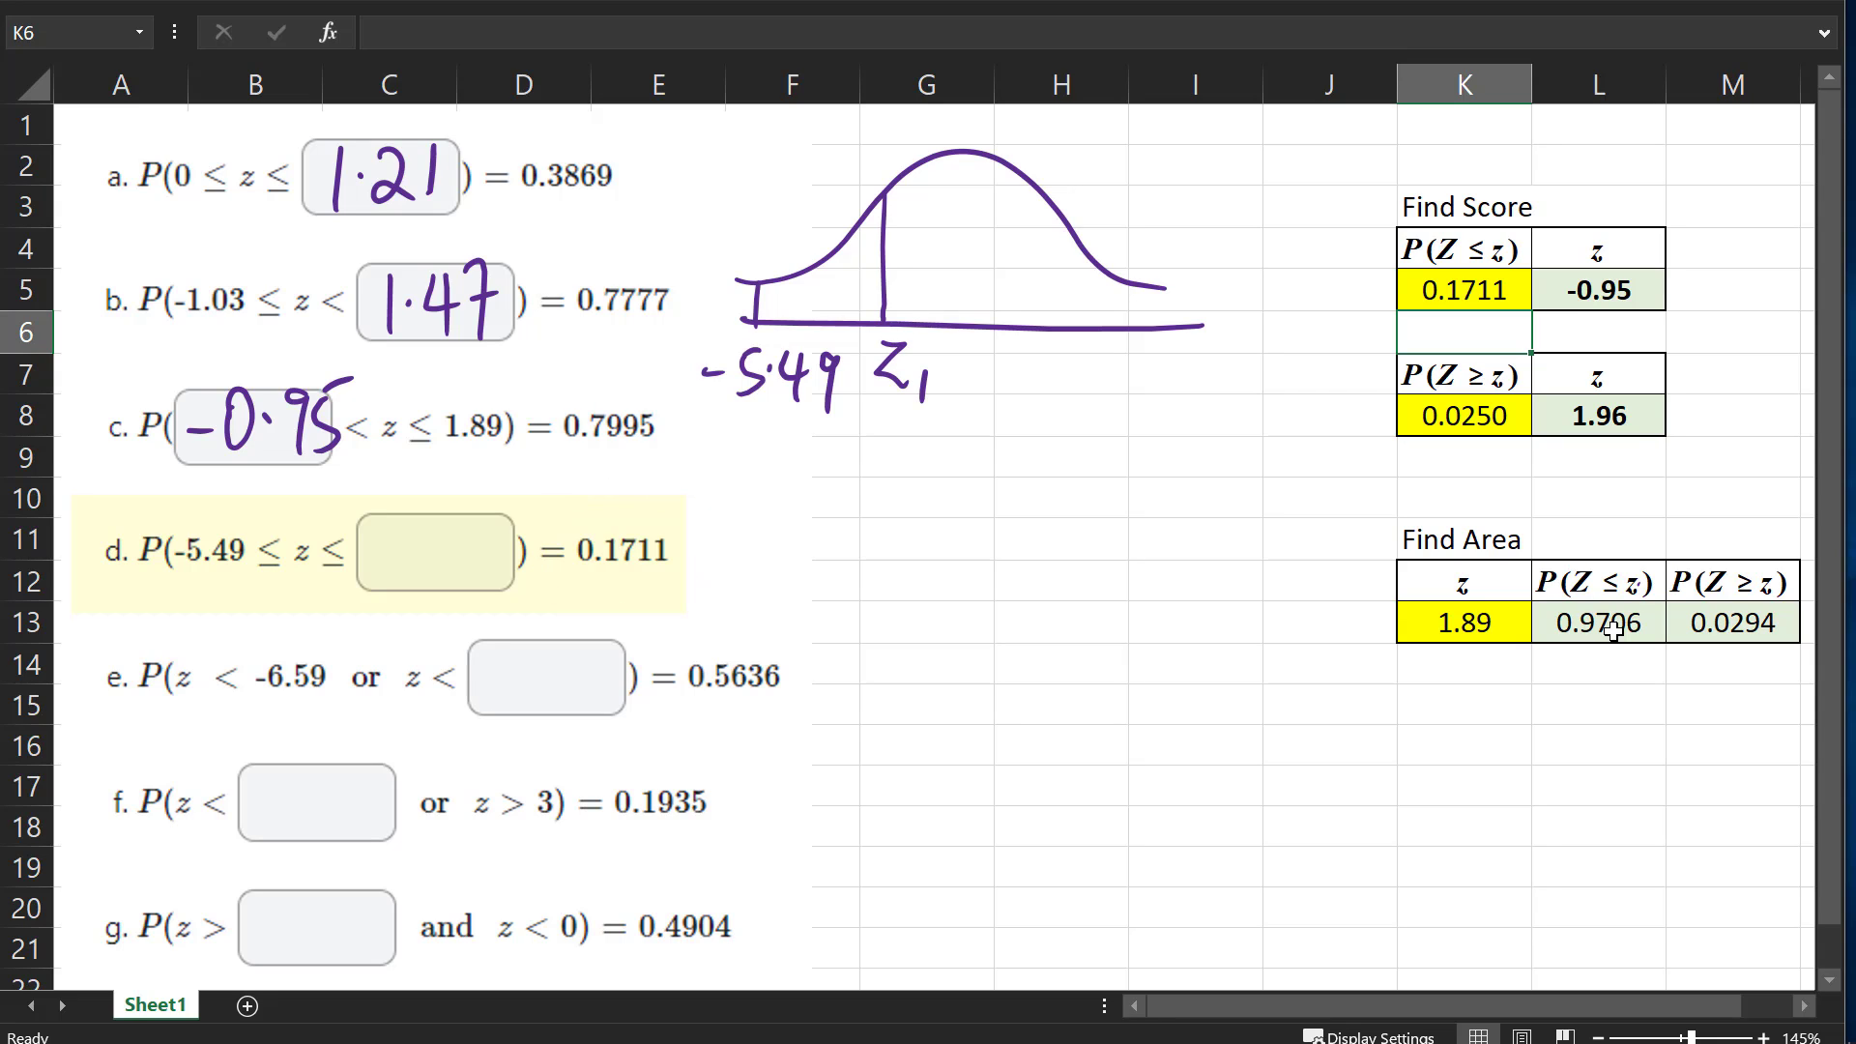
# Shade the area between -5.49 and z1 on the curve and label it 0.1711 with a pointer line
pyautogui.moveTo(761, 319); pyautogui.dragTo(781, 282)
pyautogui.moveTo(773, 319); pyautogui.dragTo(813, 273)
pyautogui.moveTo(820, 318); pyautogui.dragTo(870, 249)
pyautogui.moveTo(858, 310)
pyautogui.mouseDown()
pyautogui.moveTo(872, 268)
pyautogui.moveTo(845, 274)
pyautogui.mouseUp()
pyautogui.moveTo(795, 199); pyautogui.dragTo(841, 263)
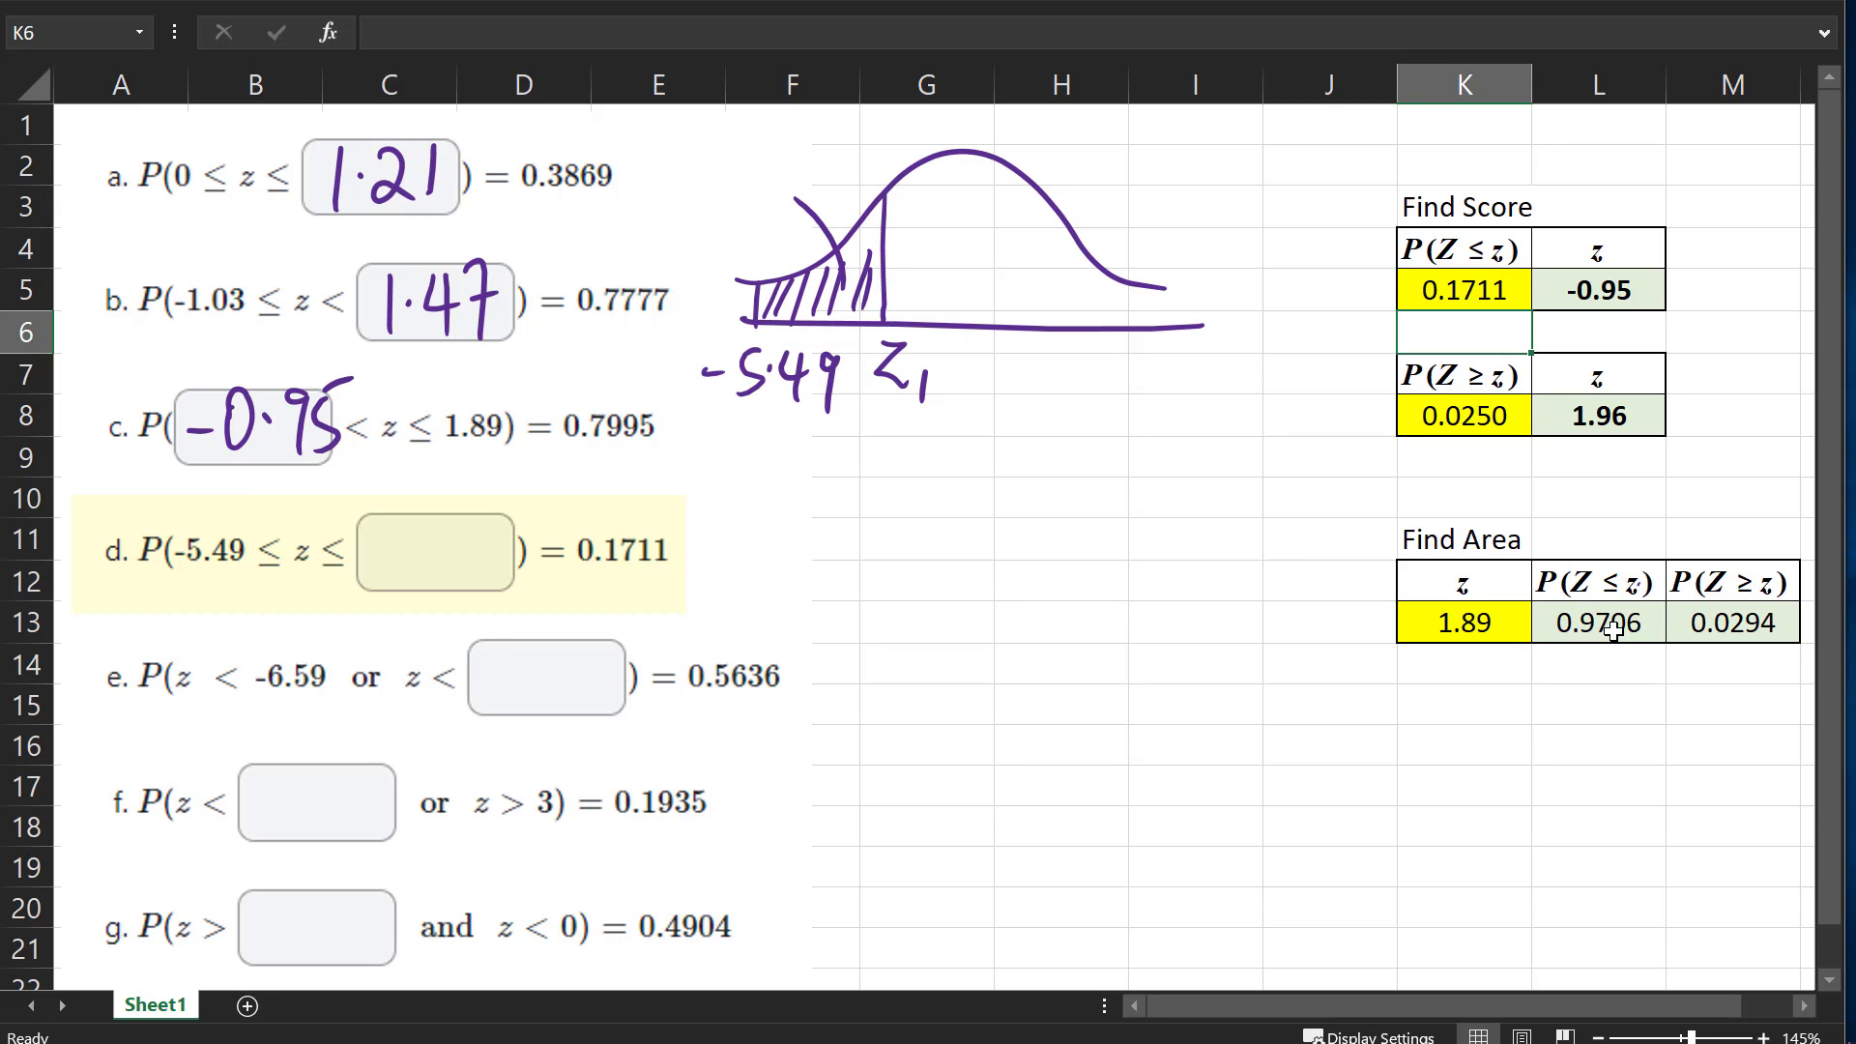
pyautogui.moveTo(727, 184); pyautogui.dragTo(779, 201)
pyautogui.click(760, 193)
pyautogui.moveTo(790, 162)
pyautogui.mouseDown()
pyautogui.moveTo(822, 155)
pyautogui.moveTo(800, 201)
pyautogui.mouseUp()
pyautogui.moveTo(837, 158)
pyautogui.mouseDown()
pyautogui.moveTo(833, 189)
pyautogui.moveTo(852, 188)
pyautogui.mouseUp()
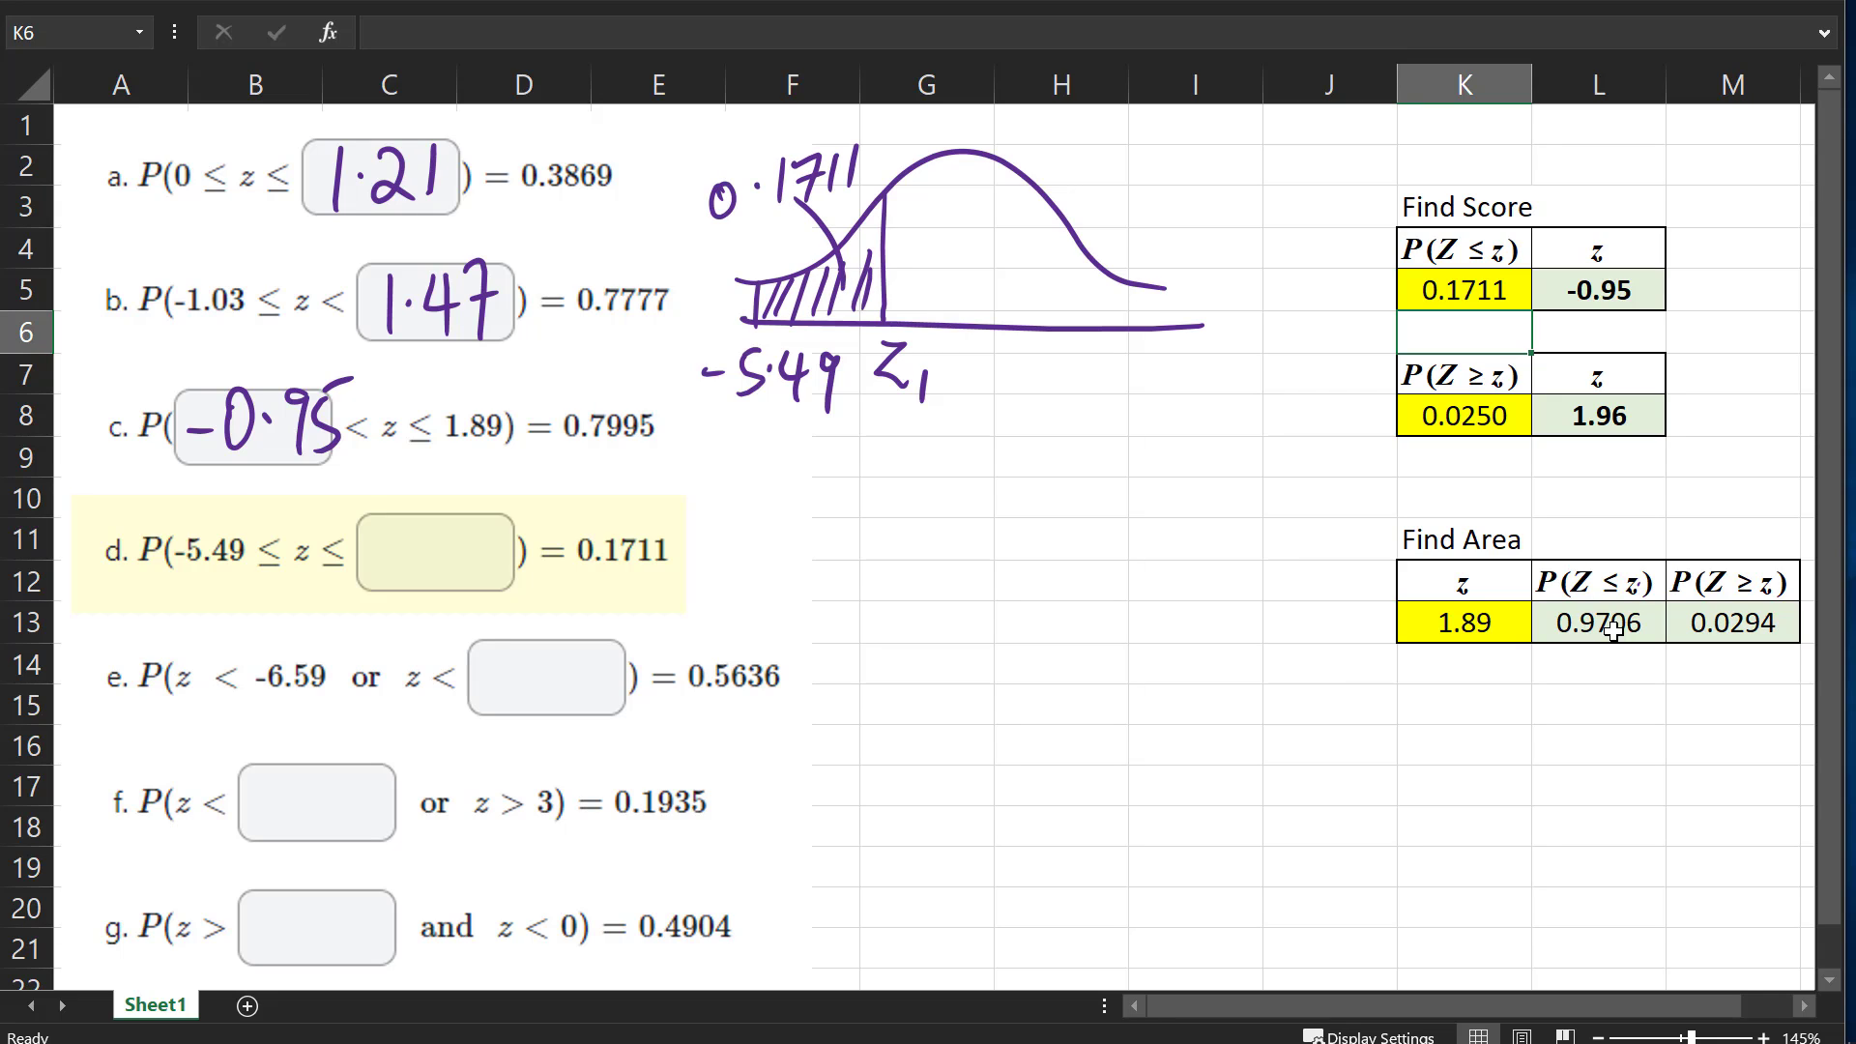
# Sketch a second bell curve below the first with boundaries at -3 and 3, and write 99.7% inside it
pyautogui.moveTo(773, 626); pyautogui.dragTo(1296, 608)
pyautogui.moveTo(768, 608)
pyautogui.mouseDown()
pyautogui.moveTo(856, 551)
pyautogui.moveTo(1207, 539)
pyautogui.moveTo(1274, 574)
pyautogui.moveTo(1191, 606)
pyautogui.mouseUp()
pyautogui.hotkey('ctrl', 'z')
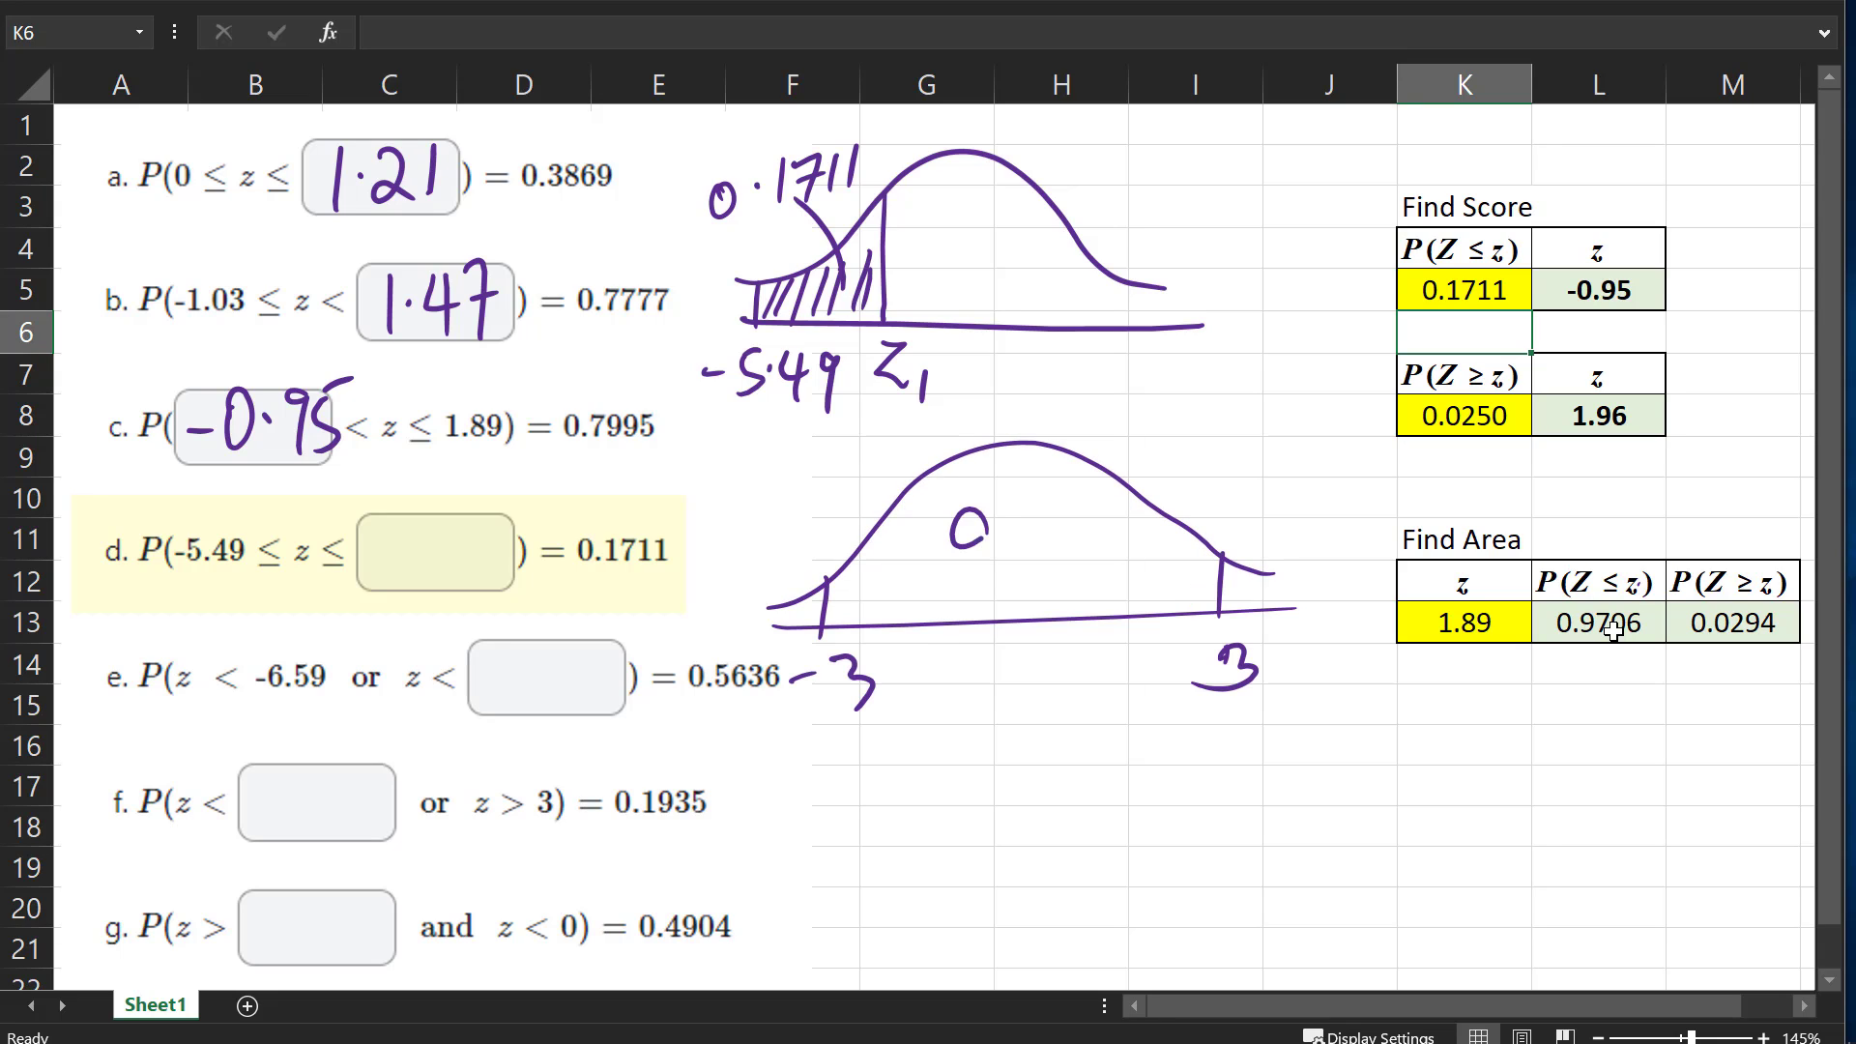
pyautogui.moveTo(986, 519); pyautogui.dragTo(981, 592)
pyautogui.moveTo(1024, 519); pyautogui.dragTo(1013, 583)
pyautogui.moveTo(1044, 511)
pyautogui.mouseDown()
pyautogui.moveTo(1085, 493)
pyautogui.moveTo(1071, 590)
pyautogui.mouseUp()
pyautogui.moveTo(1087, 530); pyautogui.dragTo(1127, 531)
pyautogui.moveTo(1143, 522); pyautogui.dragTo(1123, 590)
pyautogui.moveTo(1157, 568); pyautogui.dragTo(1154, 572)
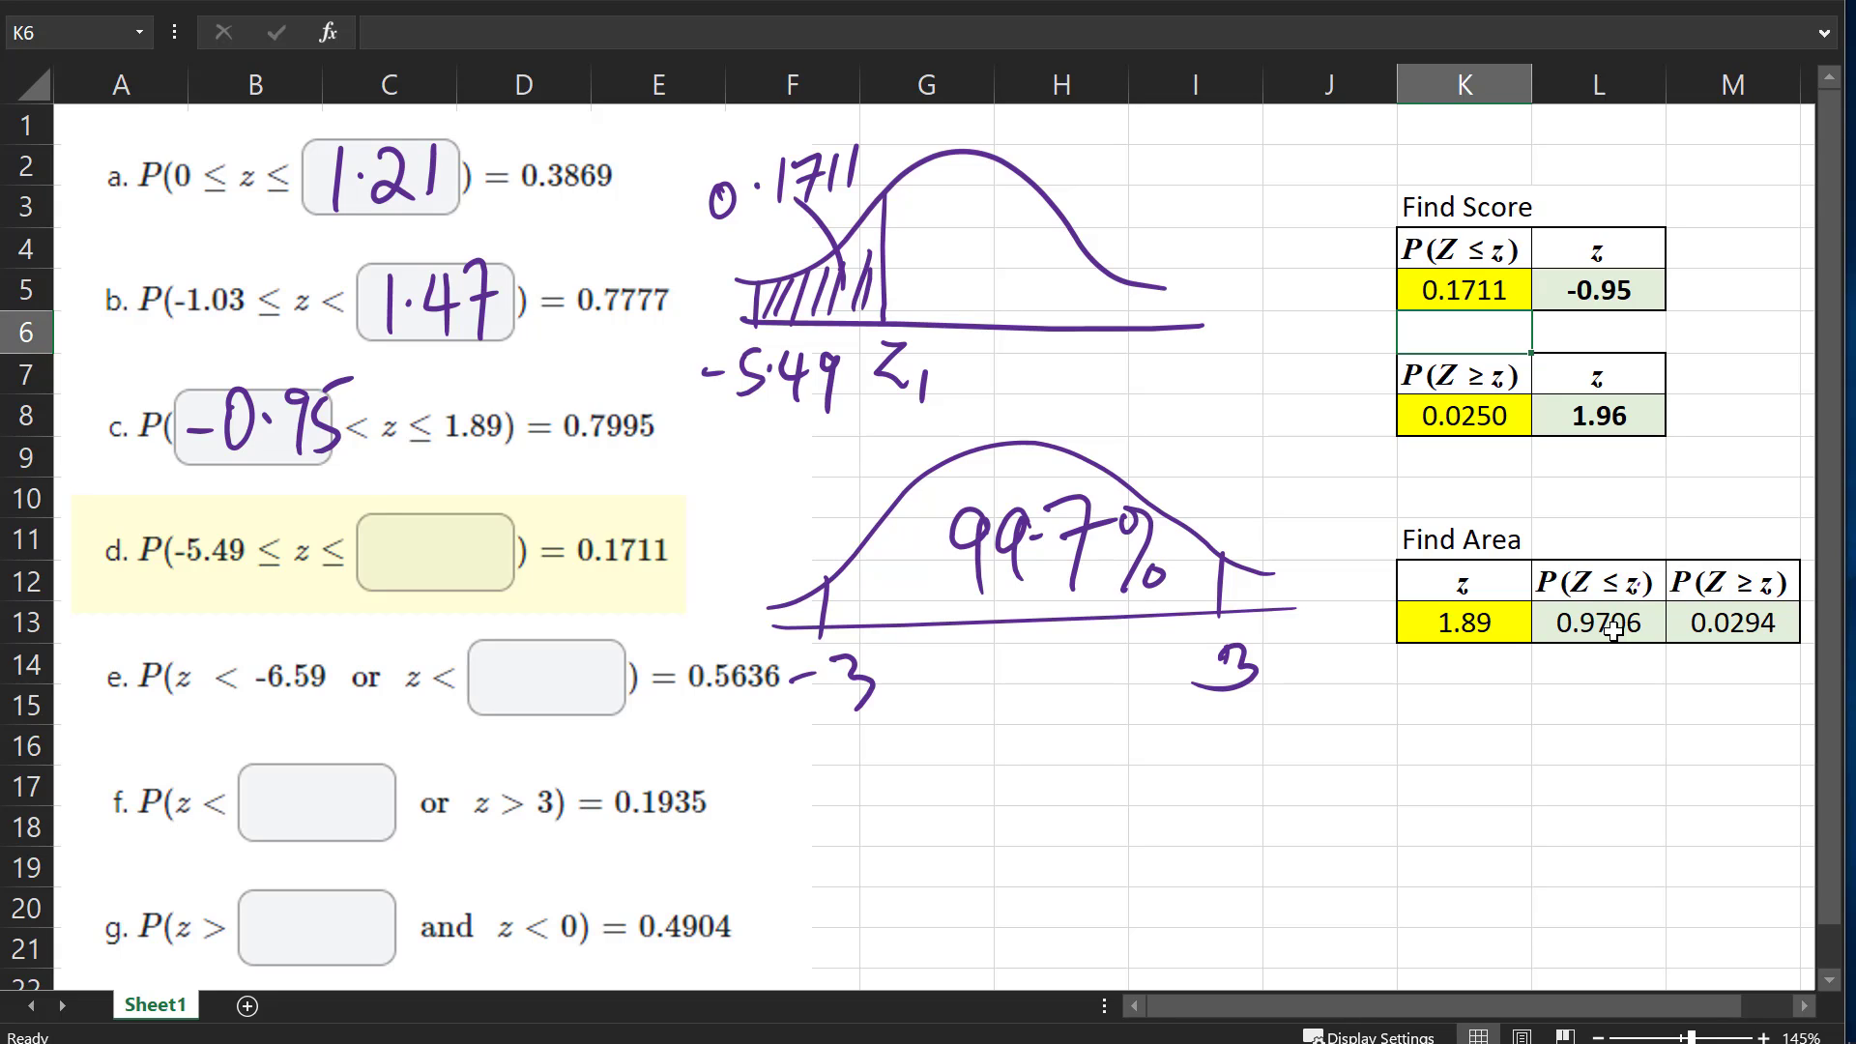
# Underline -5.49 on the problem d sketch and erase the whole 99.7% curve sketch
pyautogui.moveTo(706, 426)
pyautogui.mouseDown()
pyautogui.moveTo(835, 418)
pyautogui.moveTo(812, 430)
pyautogui.mouseUp()
pyautogui.moveTo(858, 691); pyautogui.dragTo(828, 582)
pyautogui.moveTo(957, 544)
pyautogui.mouseDown()
pyautogui.moveTo(1142, 542)
pyautogui.moveTo(1093, 524)
pyautogui.mouseUp()
pyautogui.moveTo(1221, 584); pyautogui.dragTo(1232, 669)
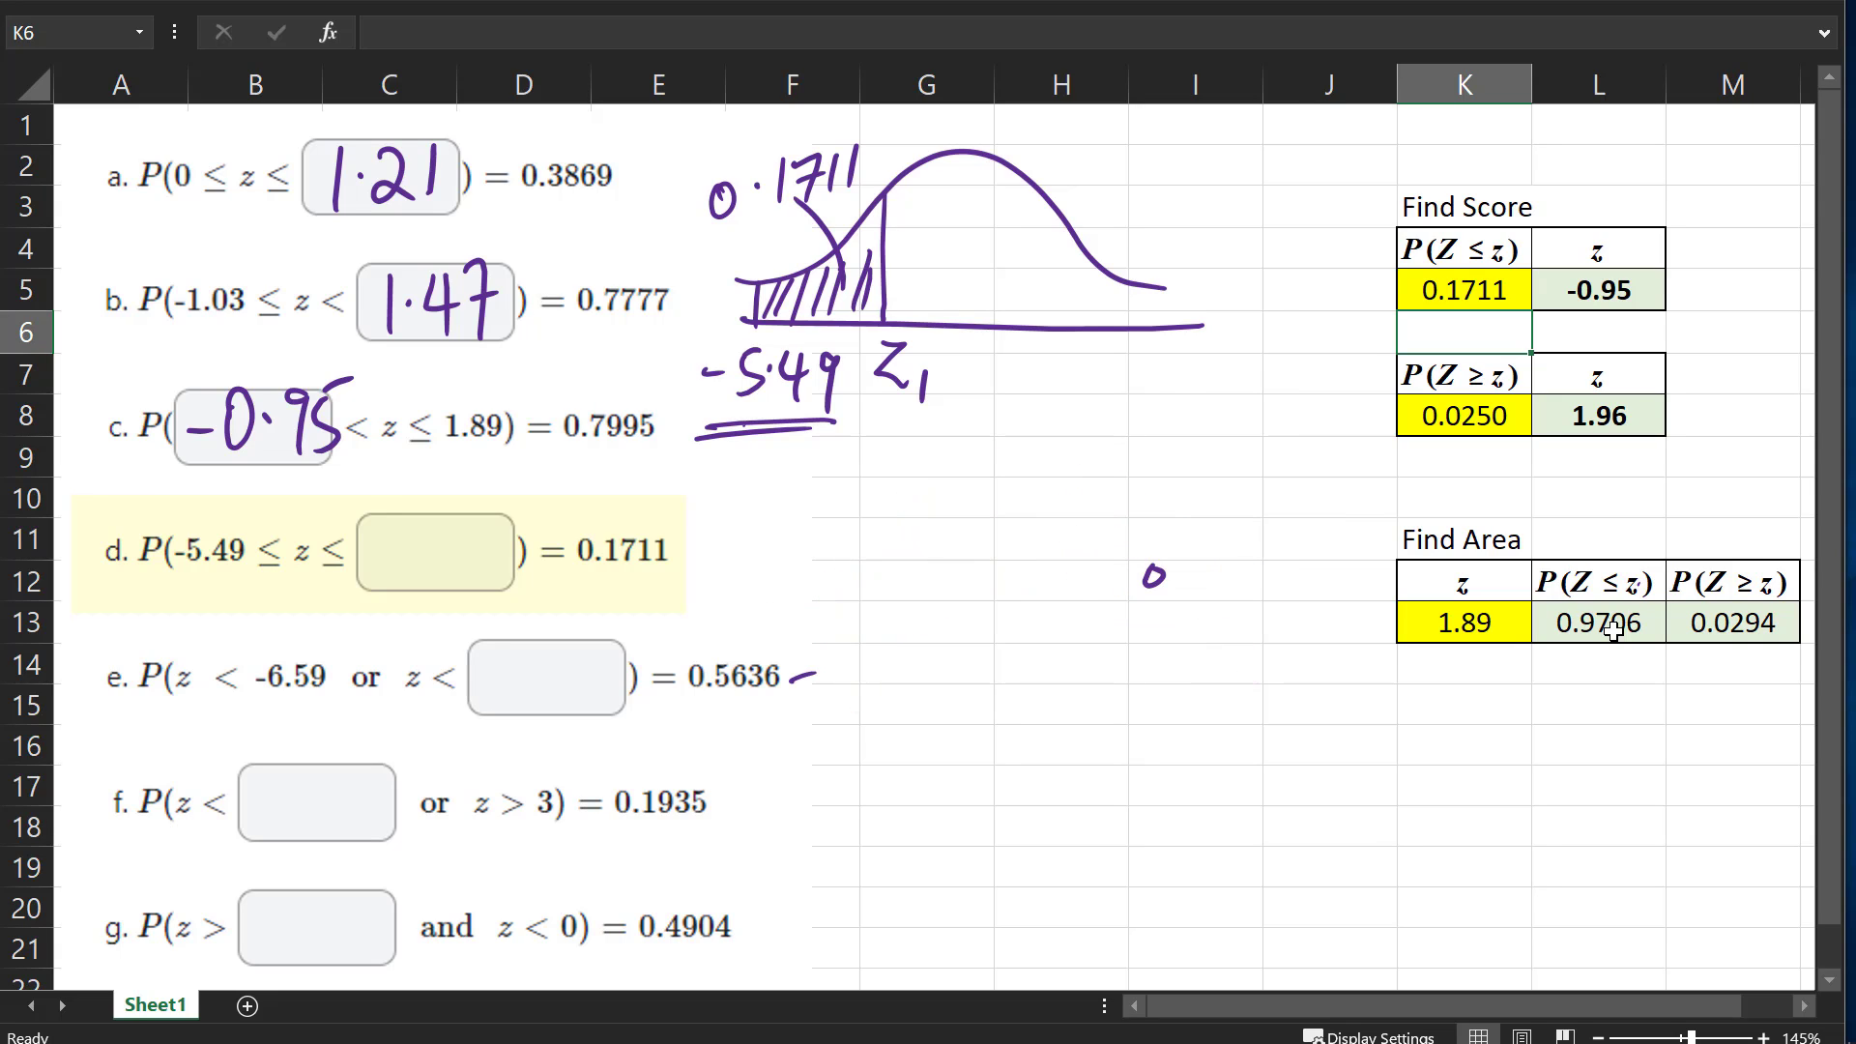
pyautogui.click(1154, 576)
pyautogui.click(804, 677)
# Set the z value under Find Area to -5.49
pyautogui.click(1462, 626)
pyautogui.write('-5.49')
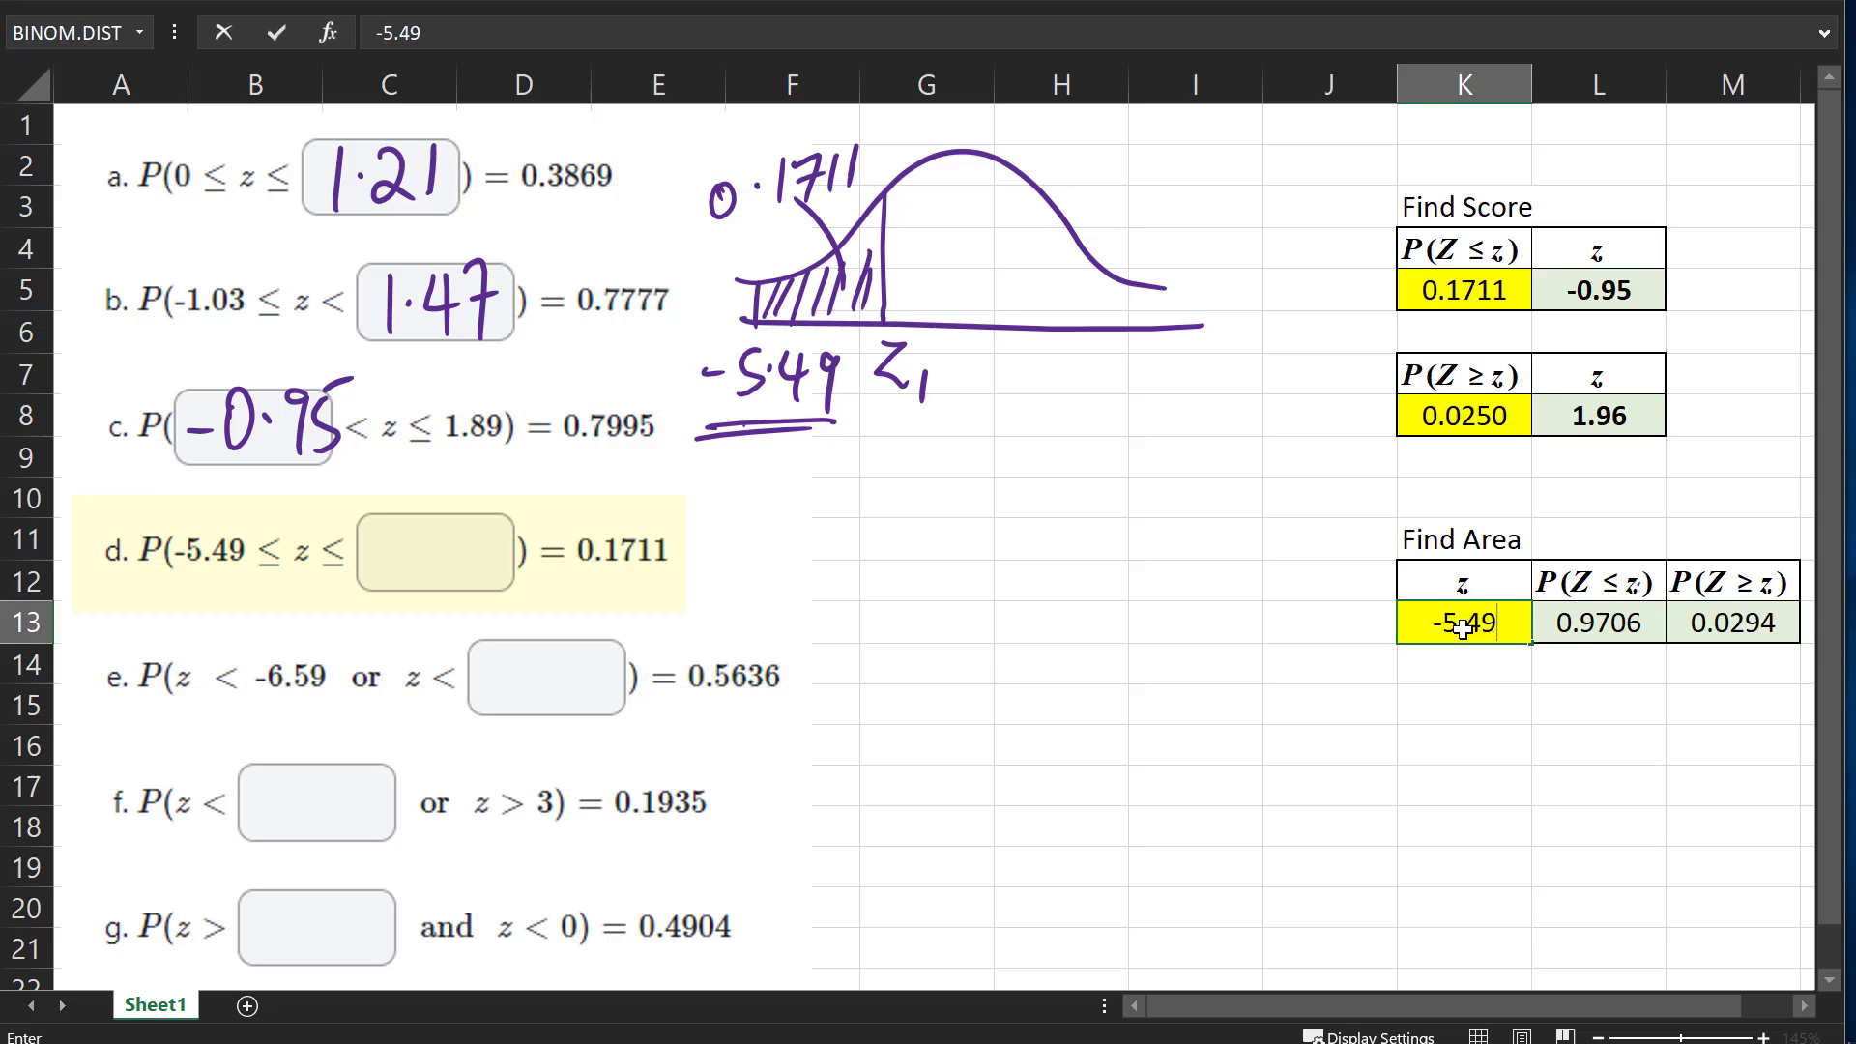
pyautogui.press('Return')
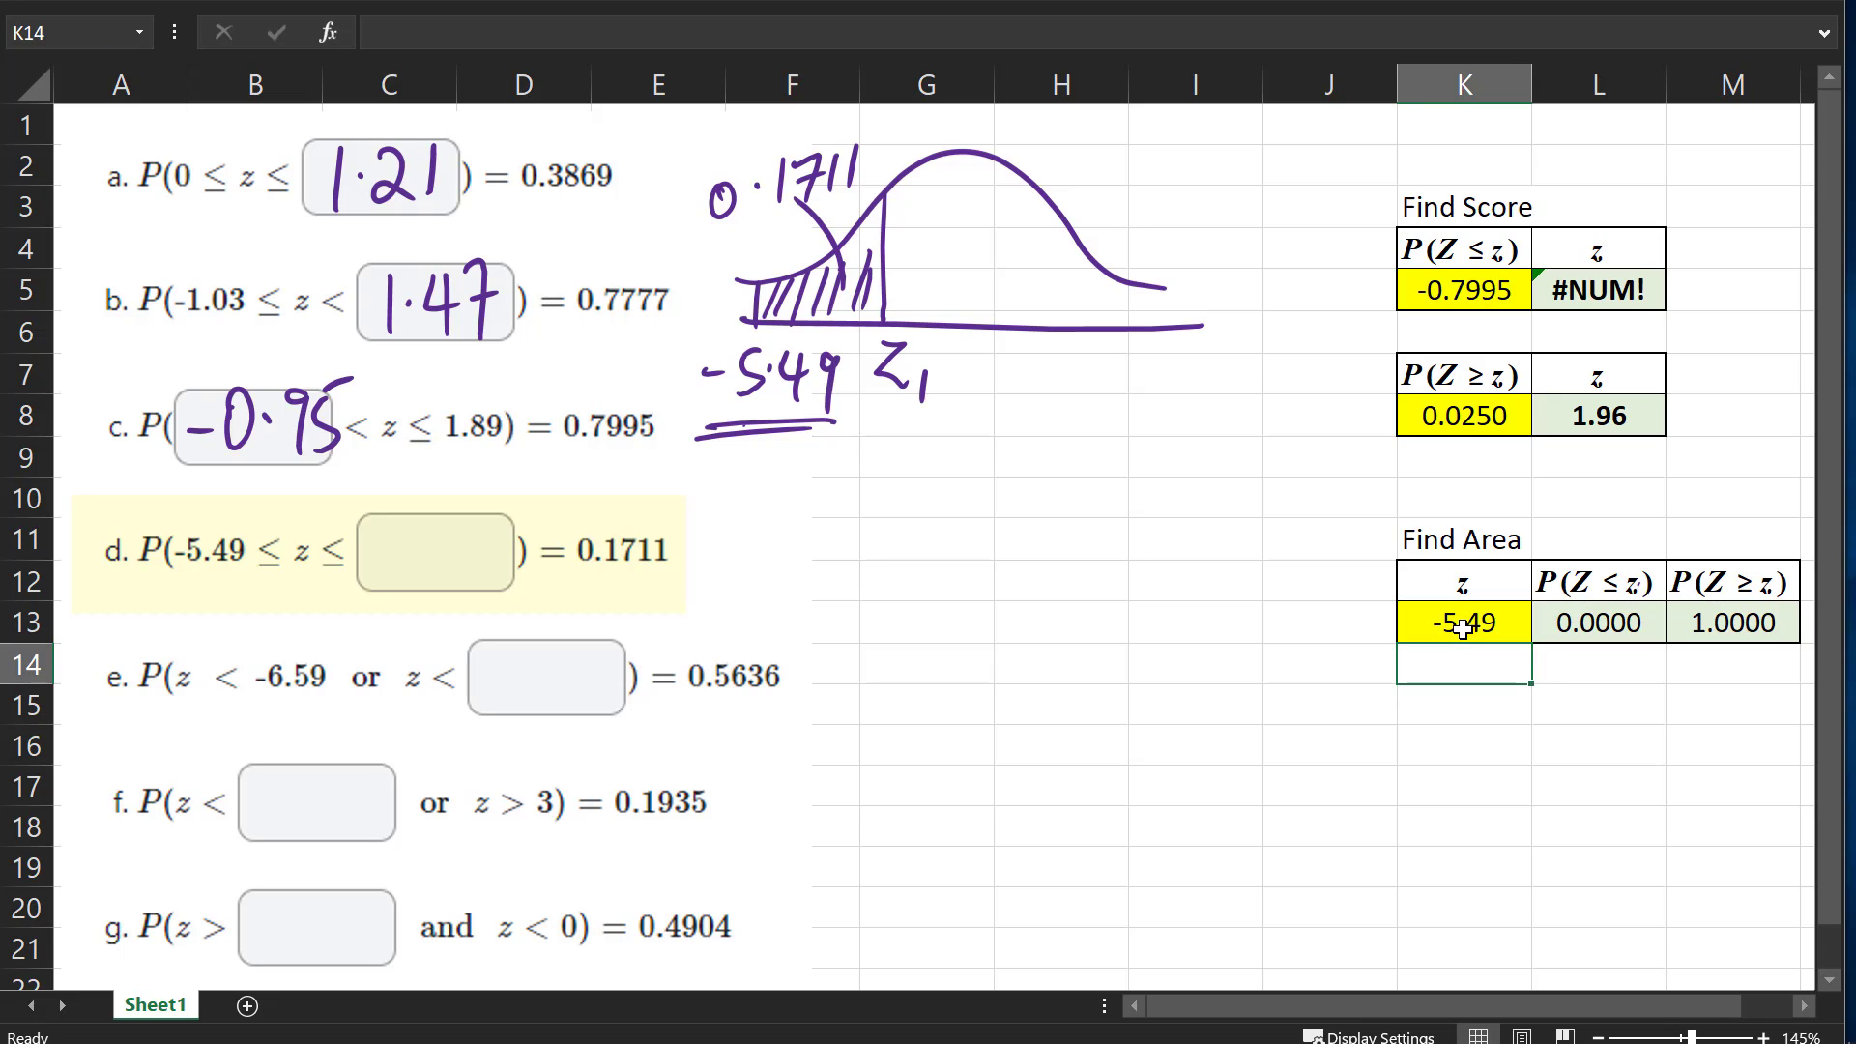
# Mark the area beyond -5.49 as 0 on the sketch, and reduce problem d to z ≤ z1 by striking out -5.49
pyautogui.moveTo(1619, 519)
pyautogui.mouseDown()
pyautogui.moveTo(1550, 675)
pyautogui.moveTo(1603, 511)
pyautogui.mouseUp()
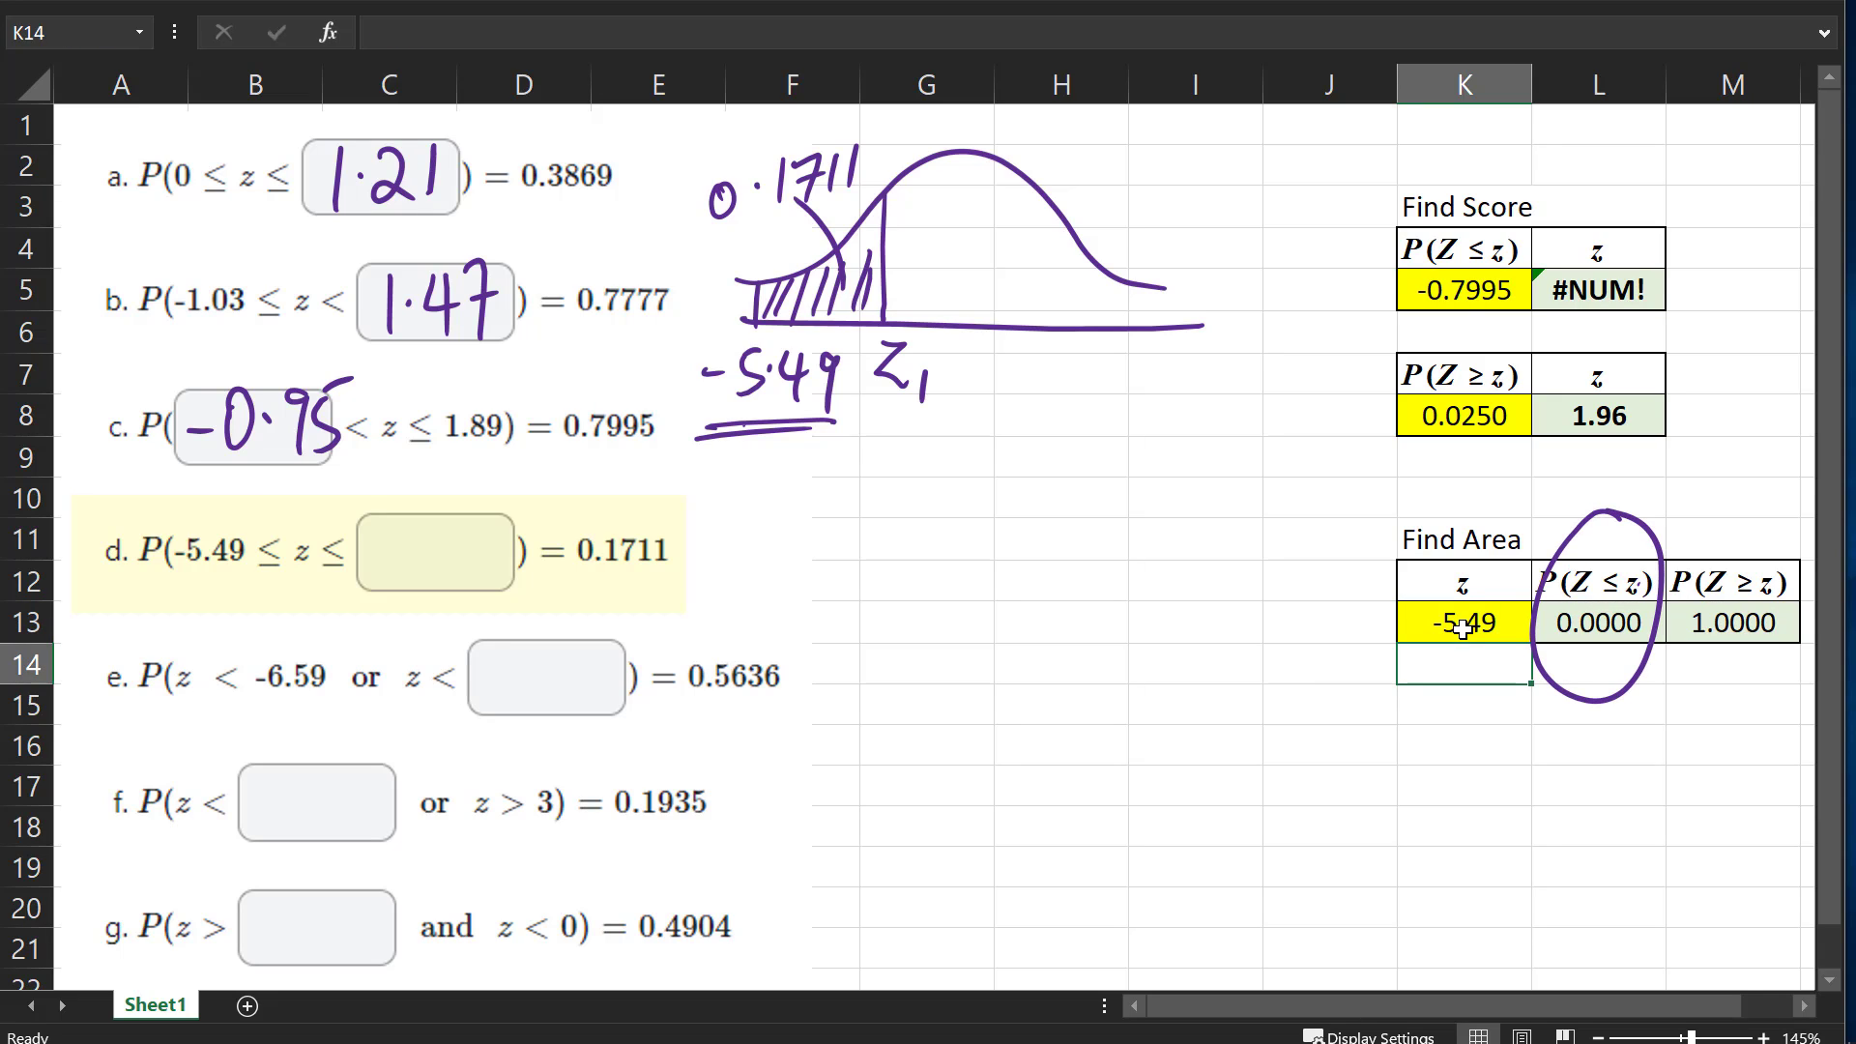
pyautogui.moveTo(719, 274)
pyautogui.mouseDown()
pyautogui.moveTo(698, 328)
pyautogui.moveTo(760, 295)
pyautogui.moveTo(704, 274)
pyautogui.mouseUp()
pyautogui.moveTo(176, 571); pyautogui.dragTo(248, 520)
pyautogui.moveTo(188, 597); pyautogui.dragTo(275, 526)
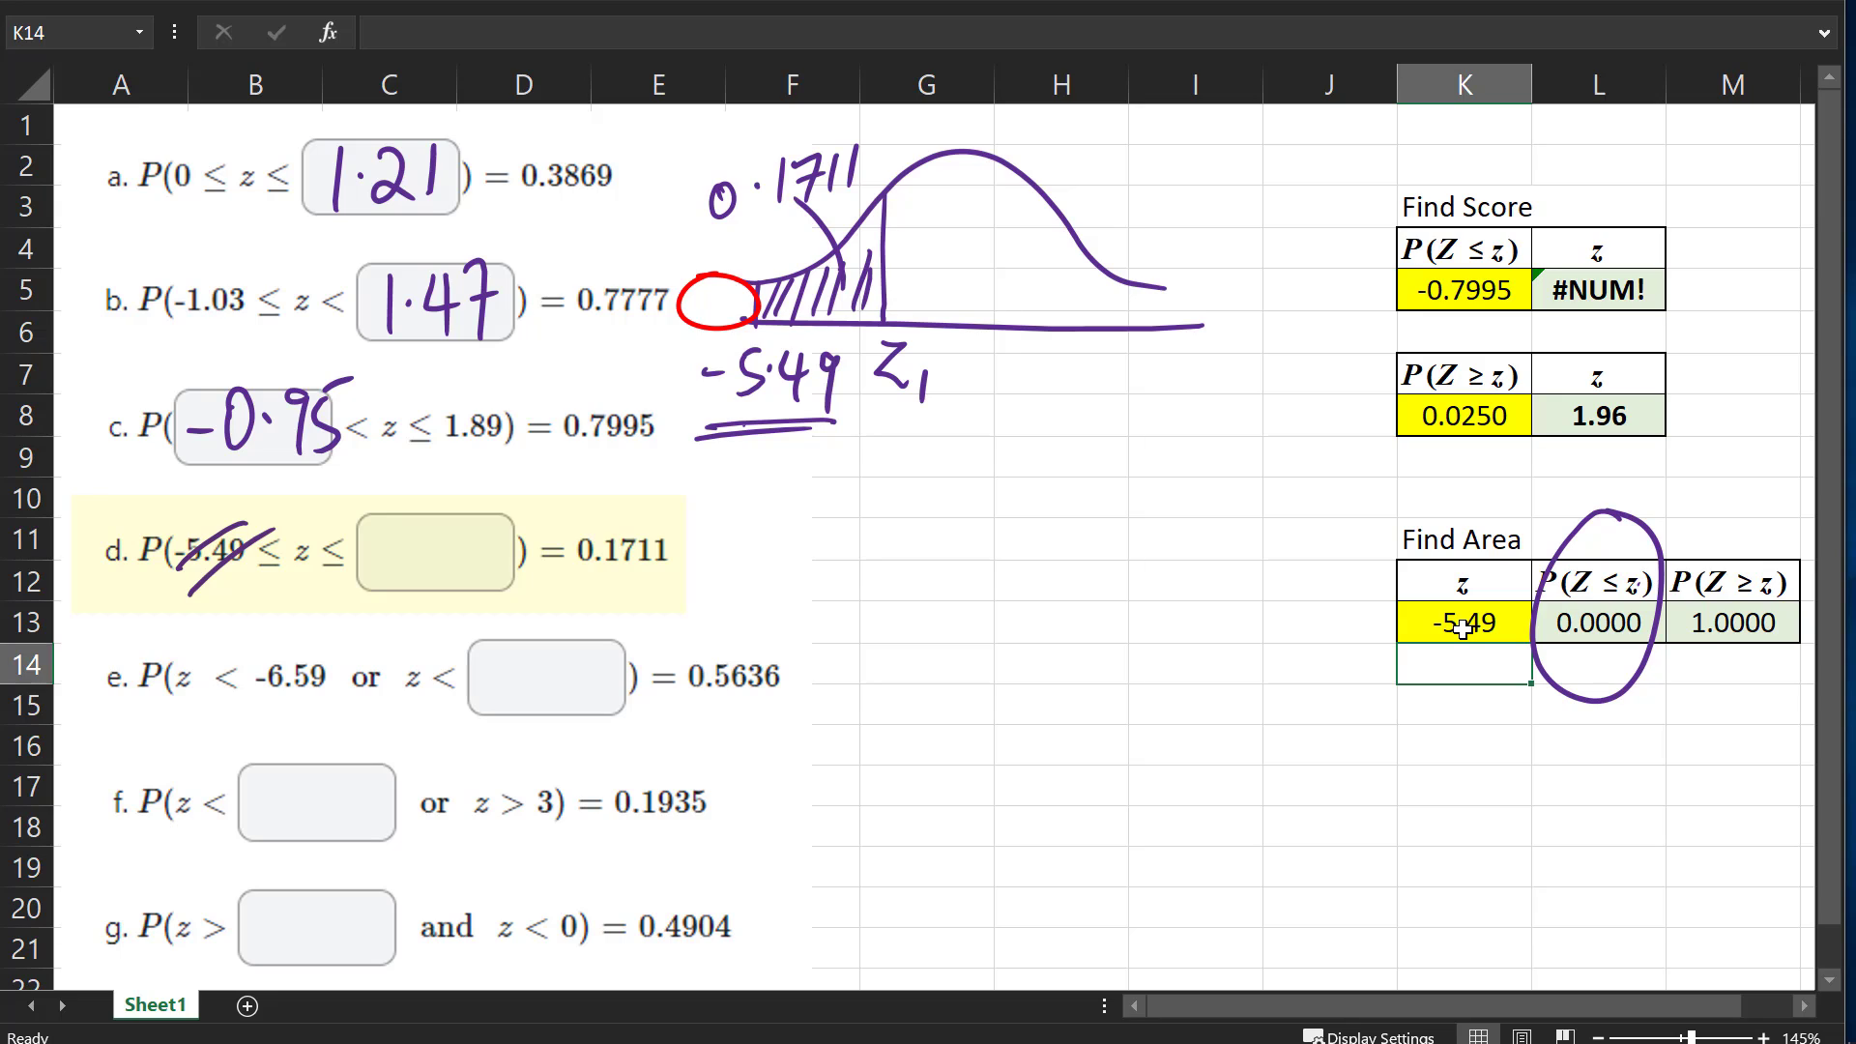
pyautogui.moveTo(408, 523); pyautogui.dragTo(451, 588)
pyautogui.moveTo(730, 291); pyautogui.dragTo(731, 291)
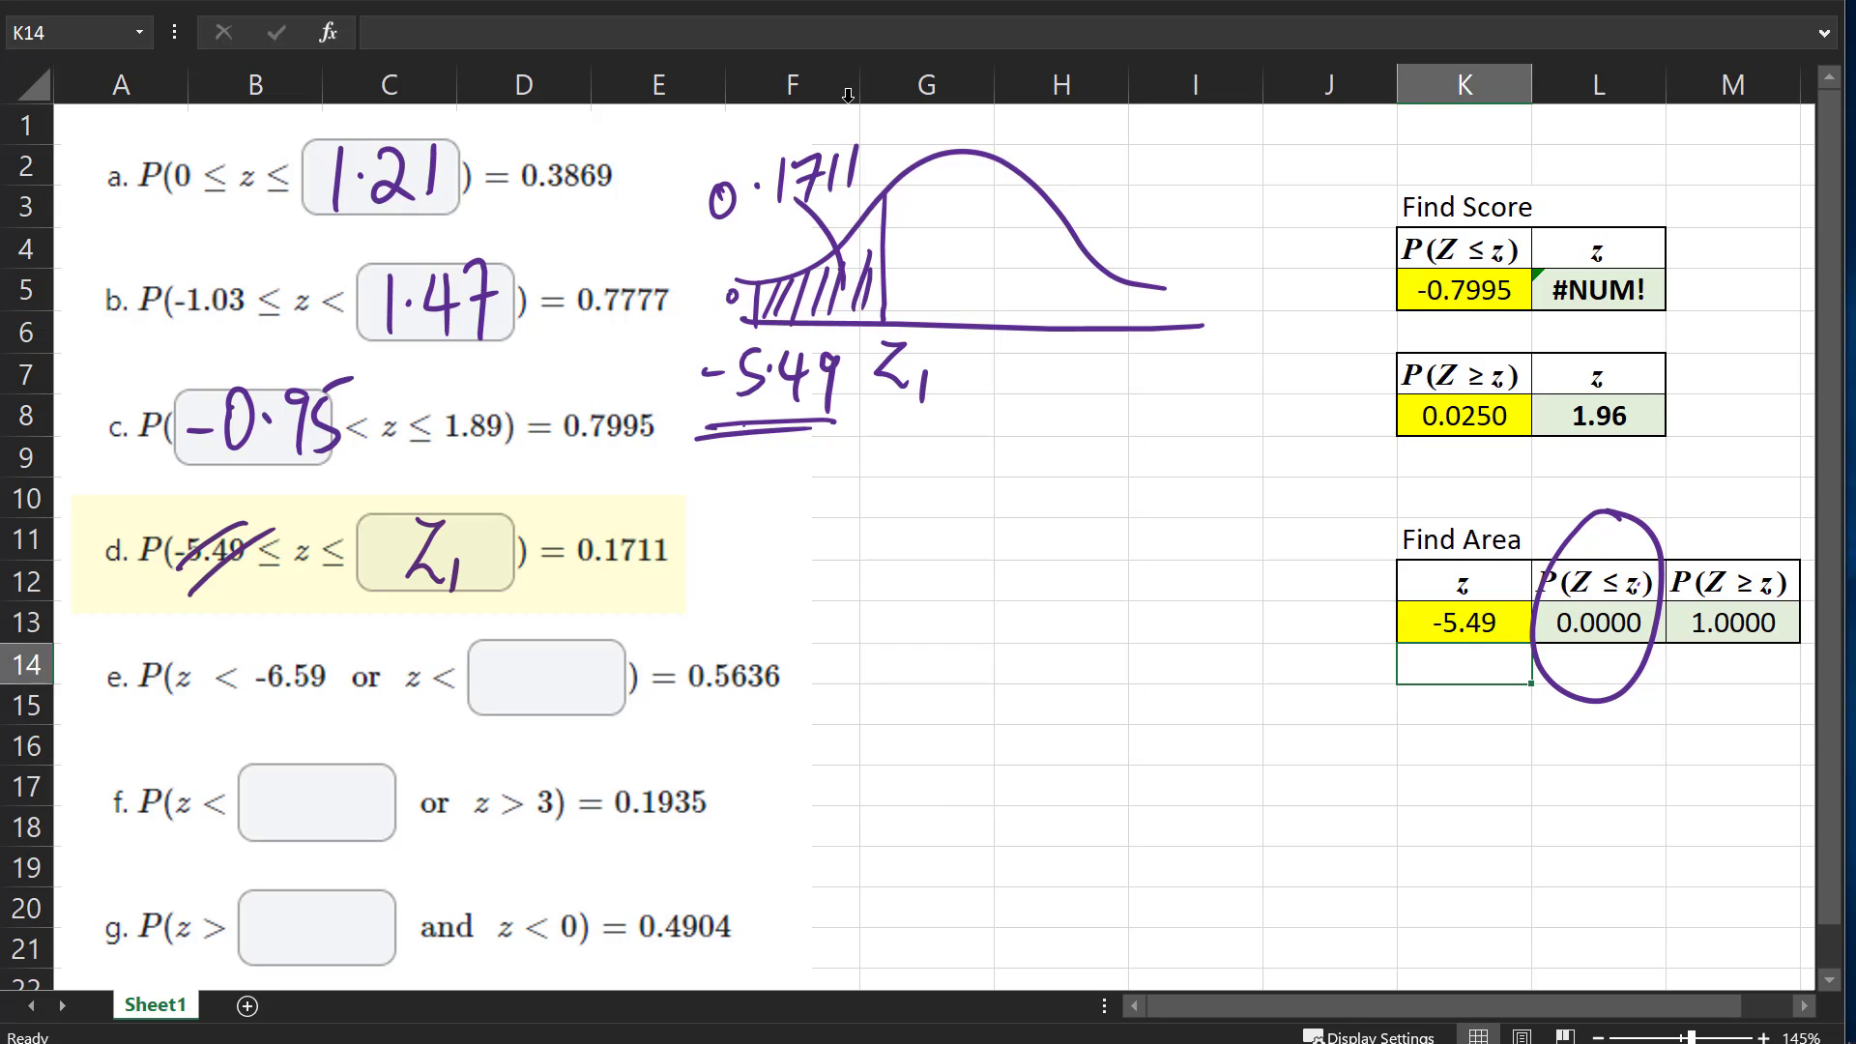
# Box 0.1711 on the sketch and set the Find Score probability P(Z ≤ z) to 0.1711
pyautogui.moveTo(864, 120)
pyautogui.mouseDown()
pyautogui.moveTo(685, 273)
pyautogui.moveTo(860, 120)
pyautogui.mouseUp()
pyautogui.click(1470, 292)
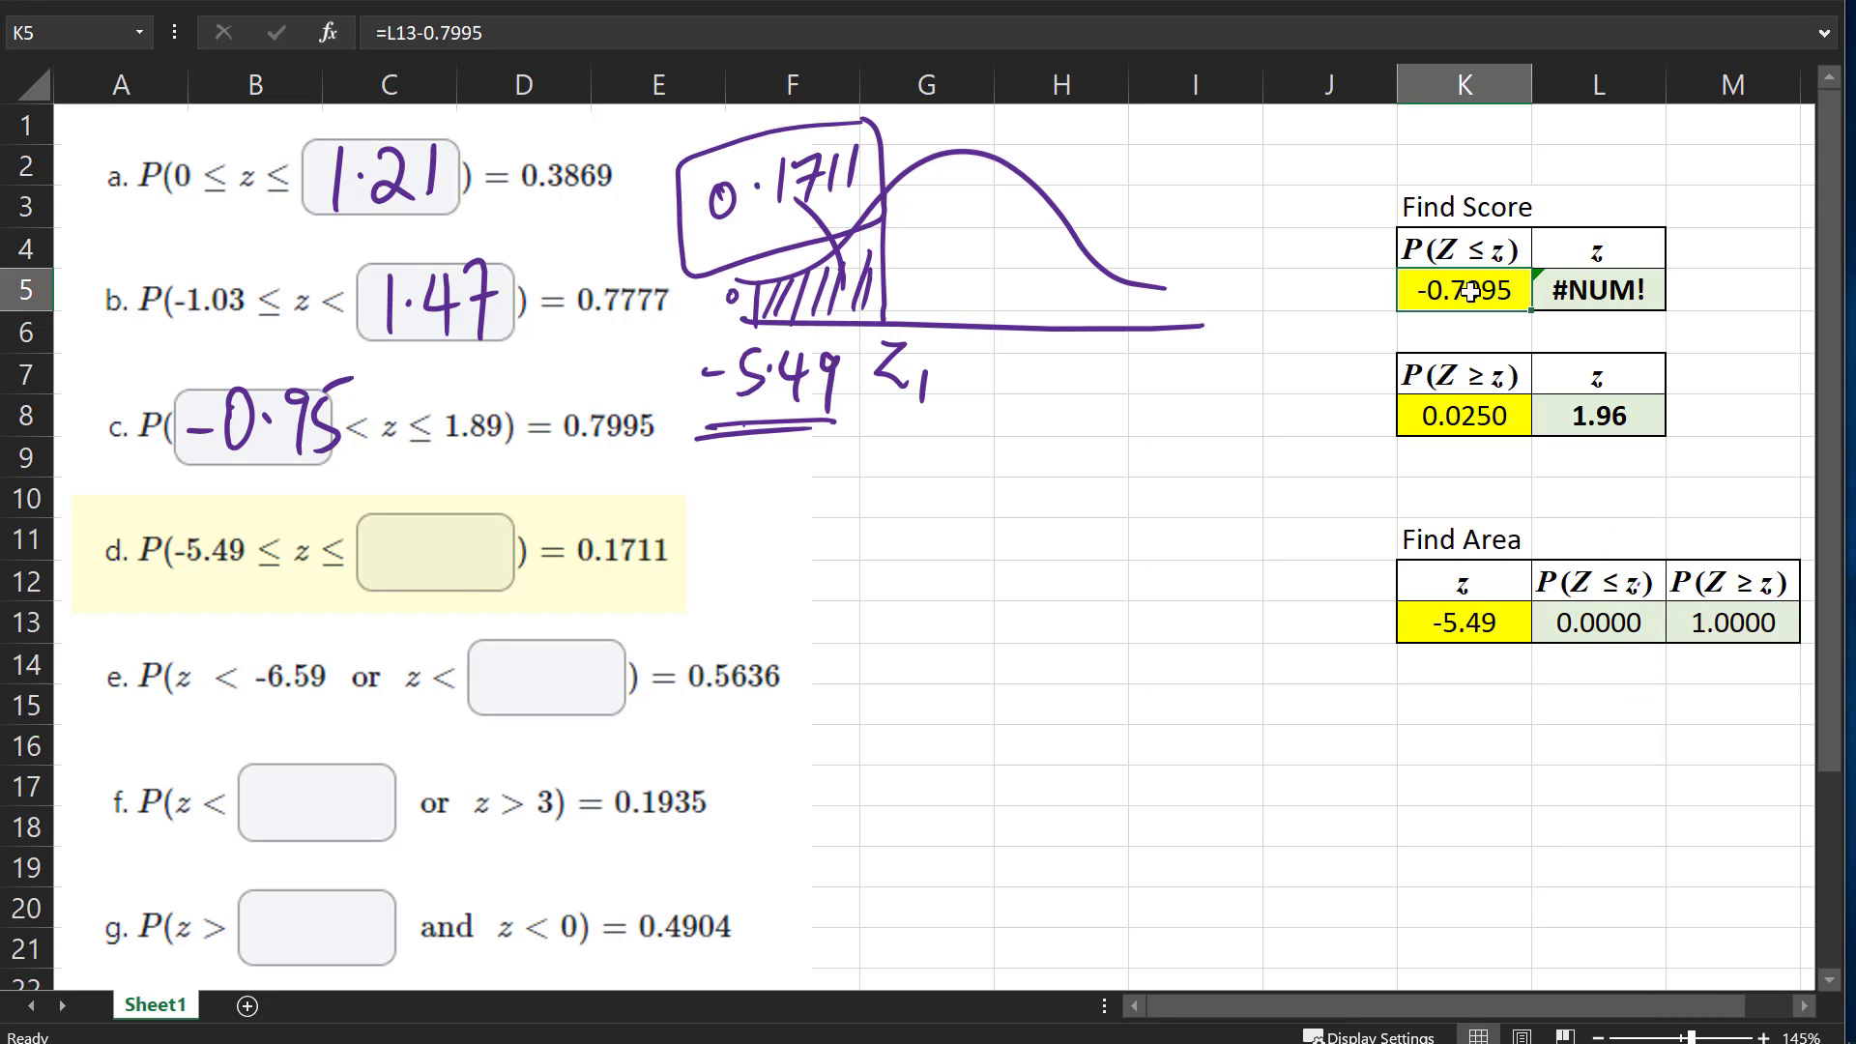
pyautogui.write('.1711')
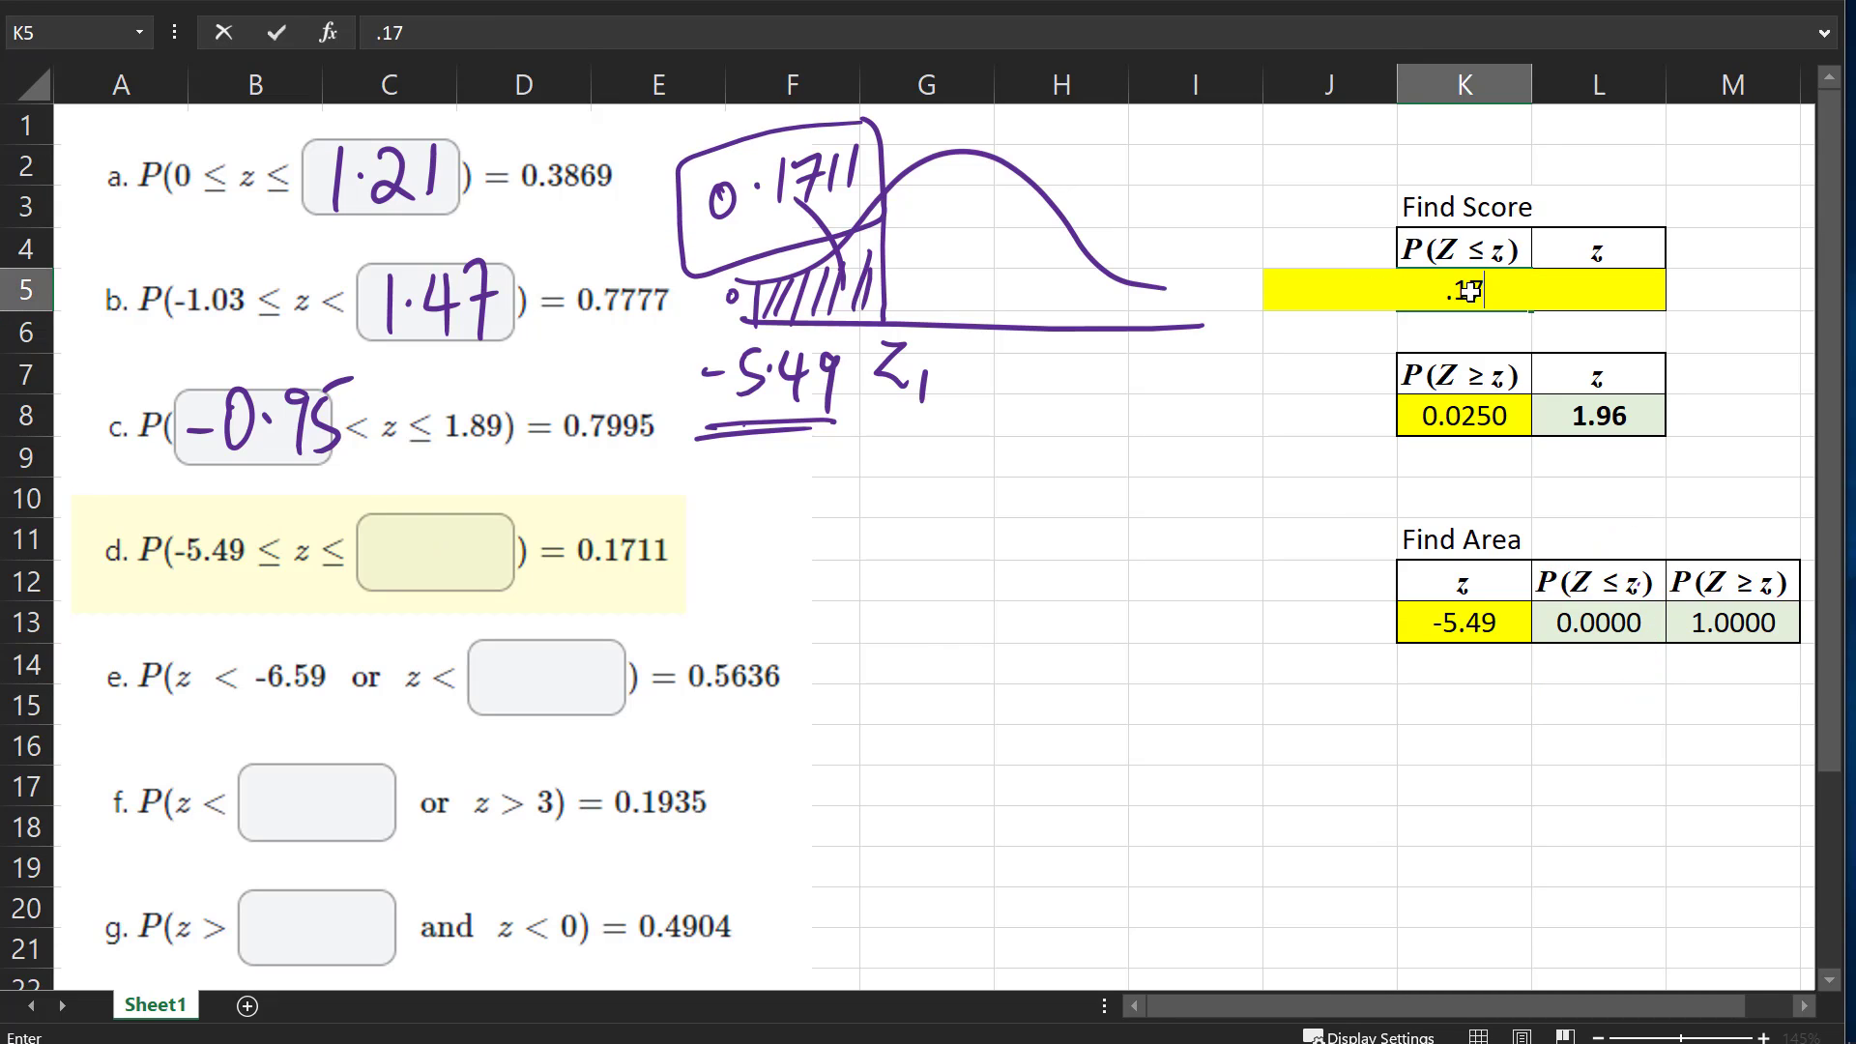
pyautogui.press('Return')
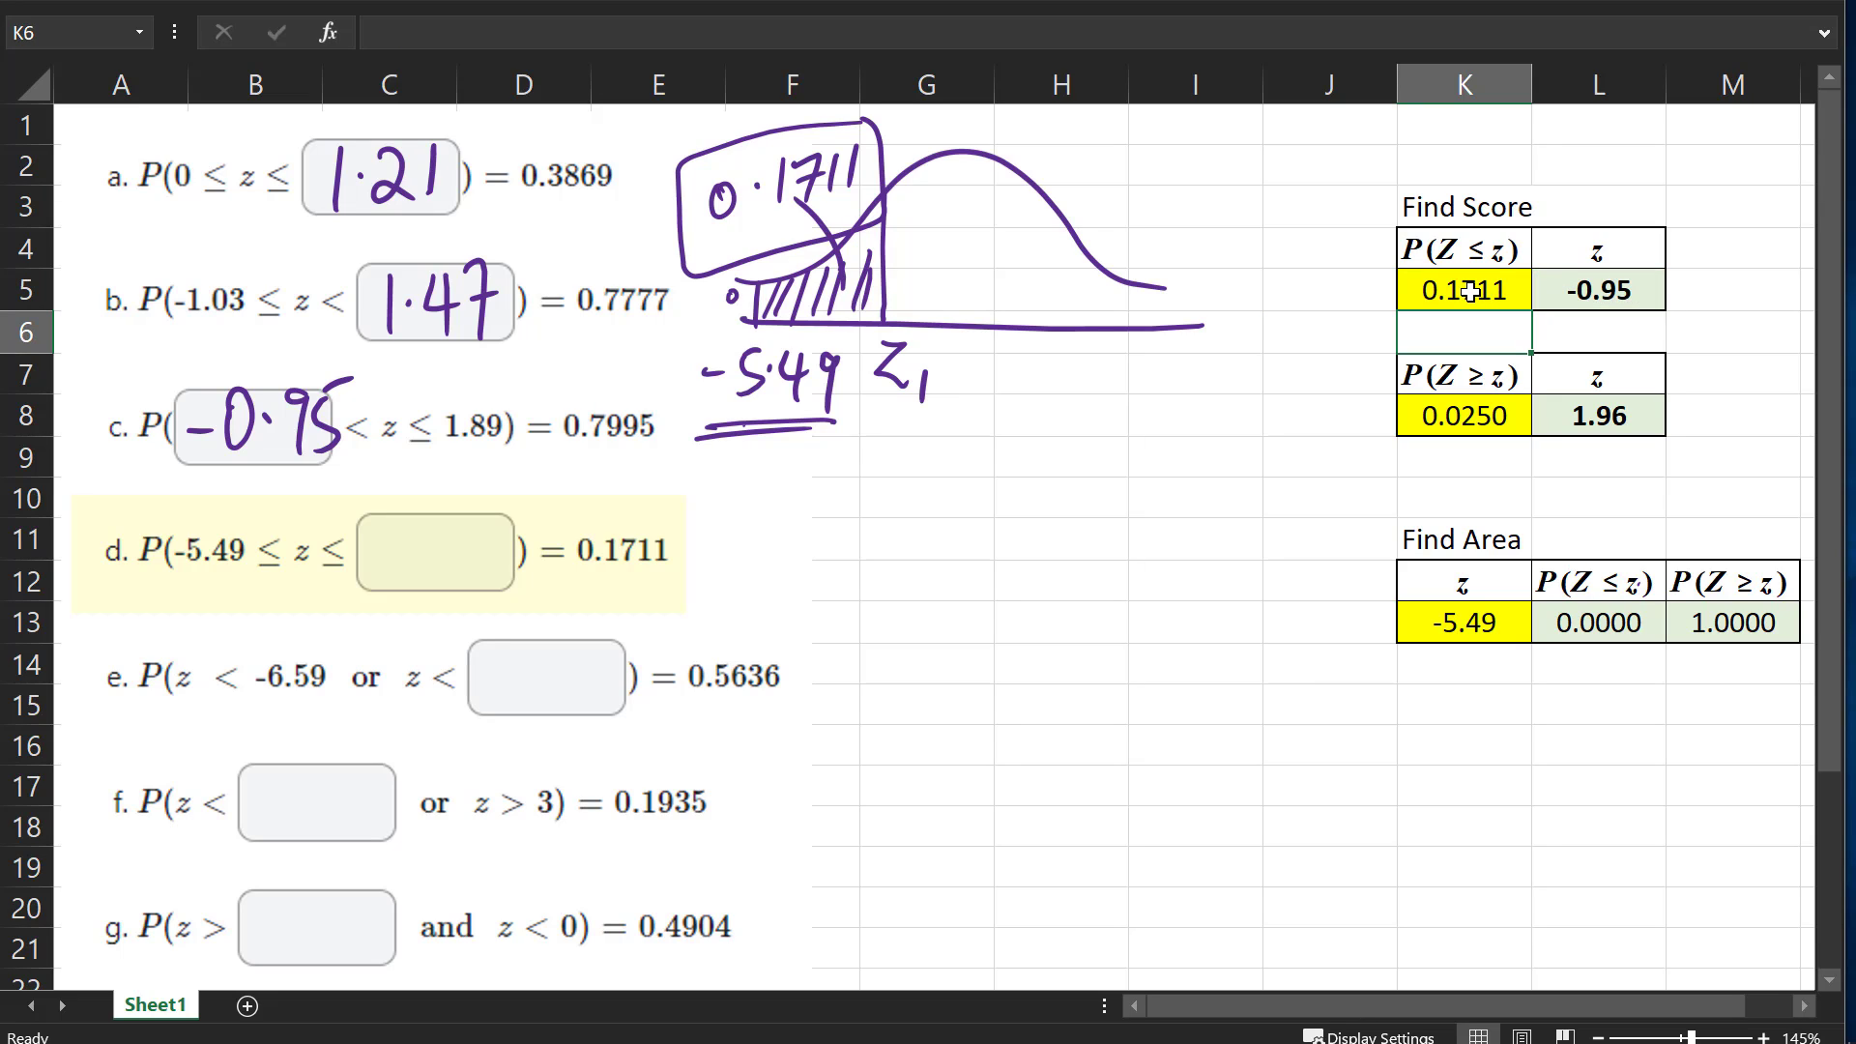
# Write -0.95 in the answer box of problem d
pyautogui.moveTo(373, 555)
pyautogui.mouseDown()
pyautogui.moveTo(463, 525)
pyautogui.moveTo(478, 577)
pyautogui.mouseUp()
pyautogui.click(451, 544)
pyautogui.moveTo(498, 528); pyautogui.dragTo(474, 578)
# Move the Find Score and Find Area tables down six rows, from K3:M13 to K9:M19
pyautogui.moveTo(1418, 146); pyautogui.dragTo(1471, 415)
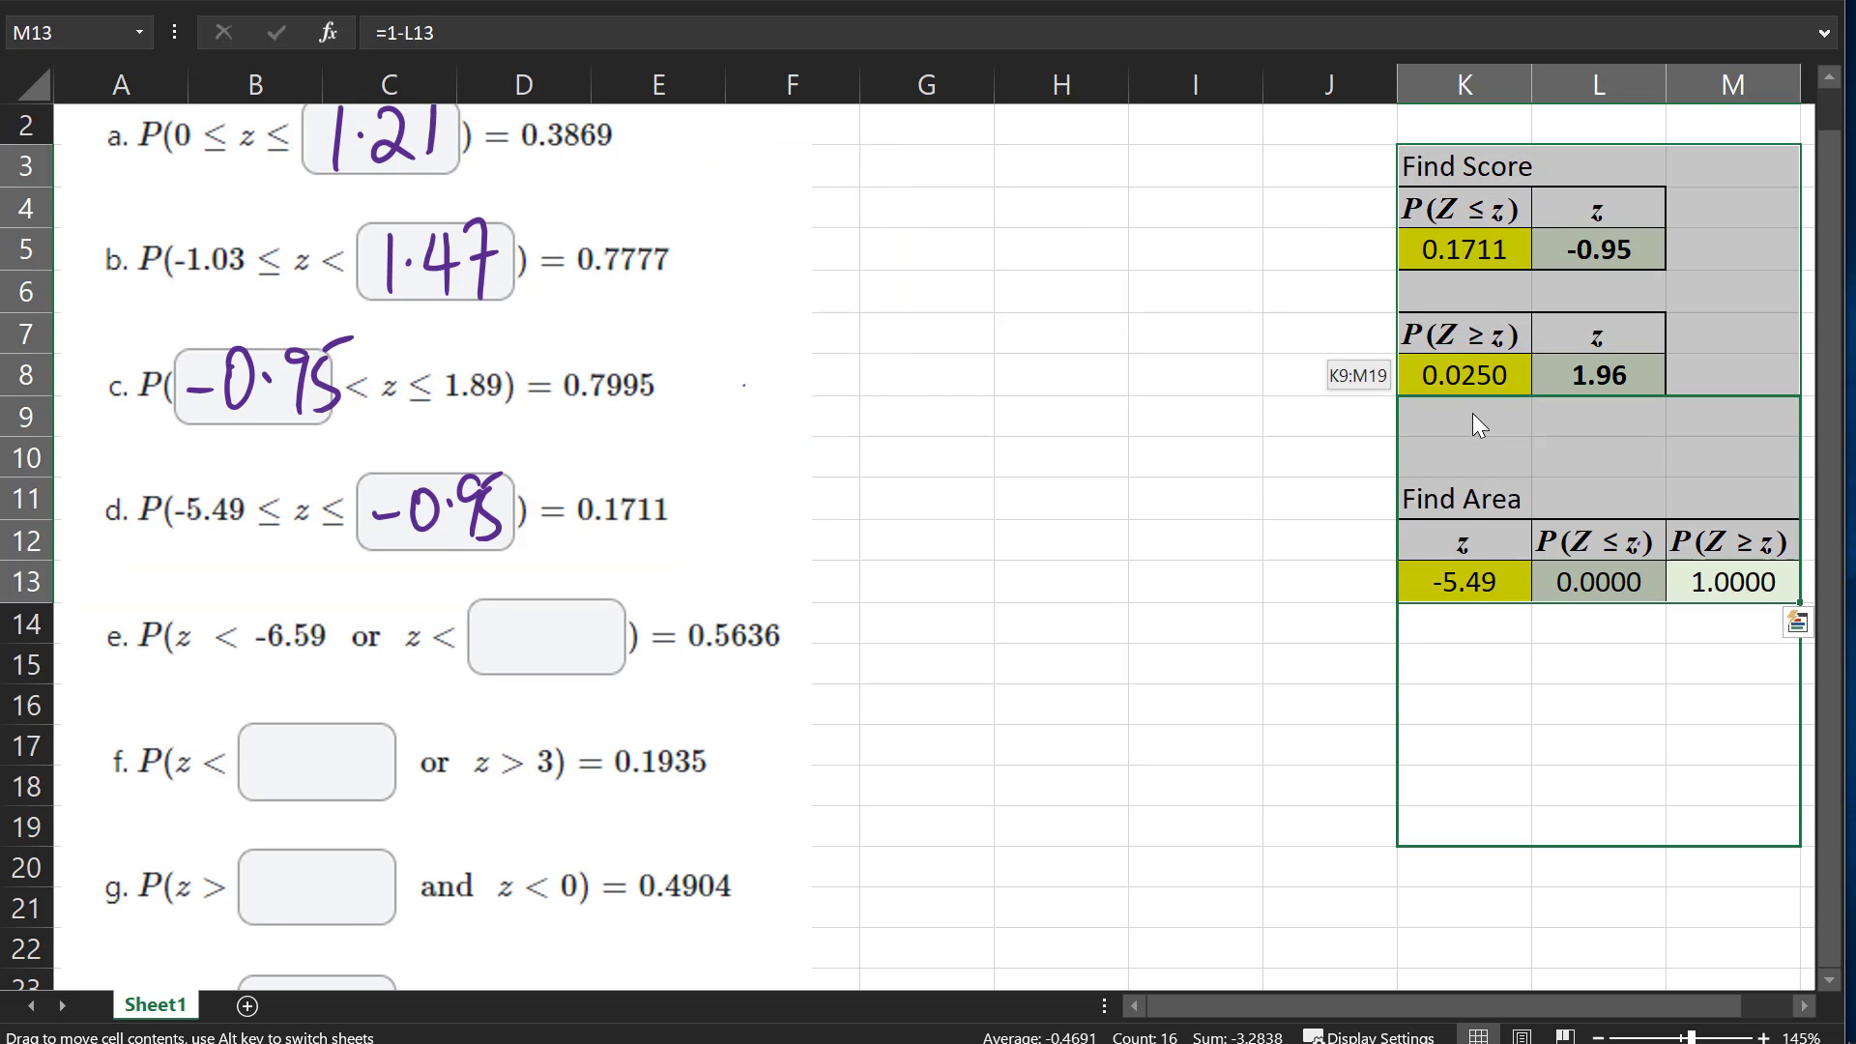
pyautogui.click(1348, 294)
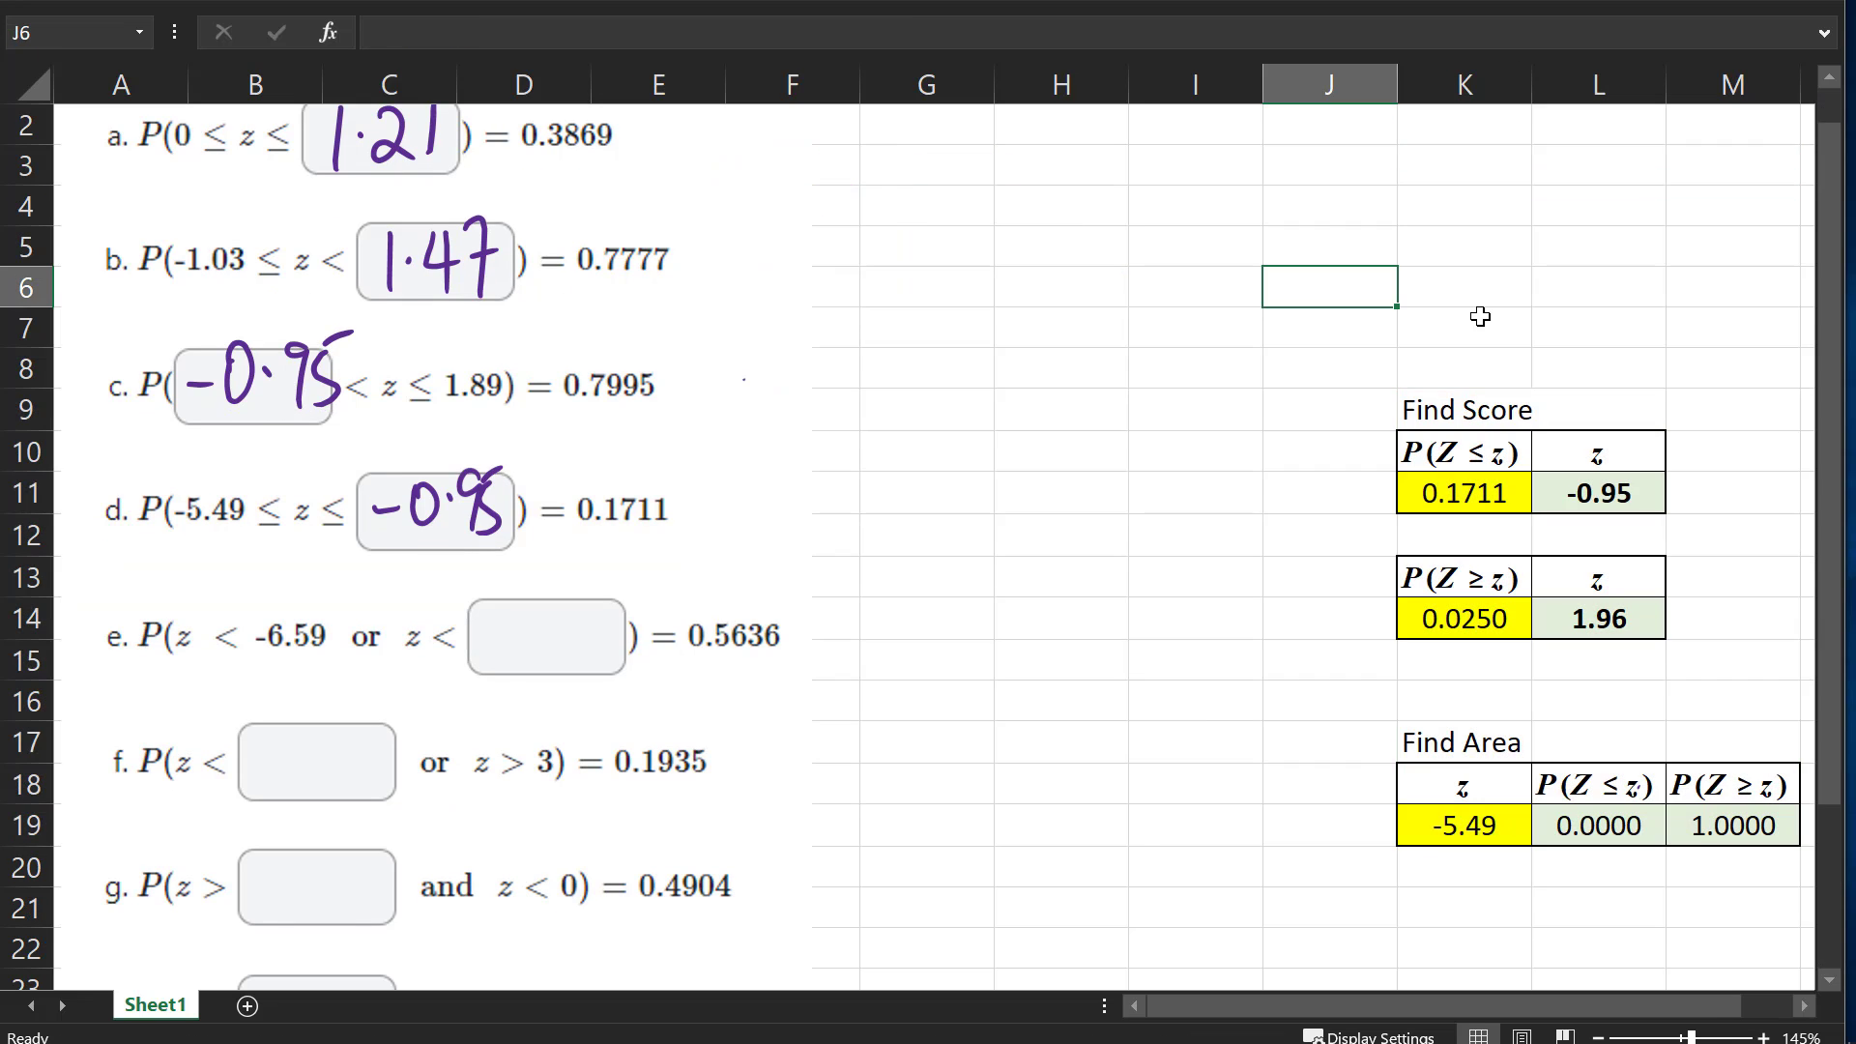
# Sketch a bell curve for problem e with boundary lines labeled -6.59 and z1
pyautogui.scroll(-2, 1479, 314)
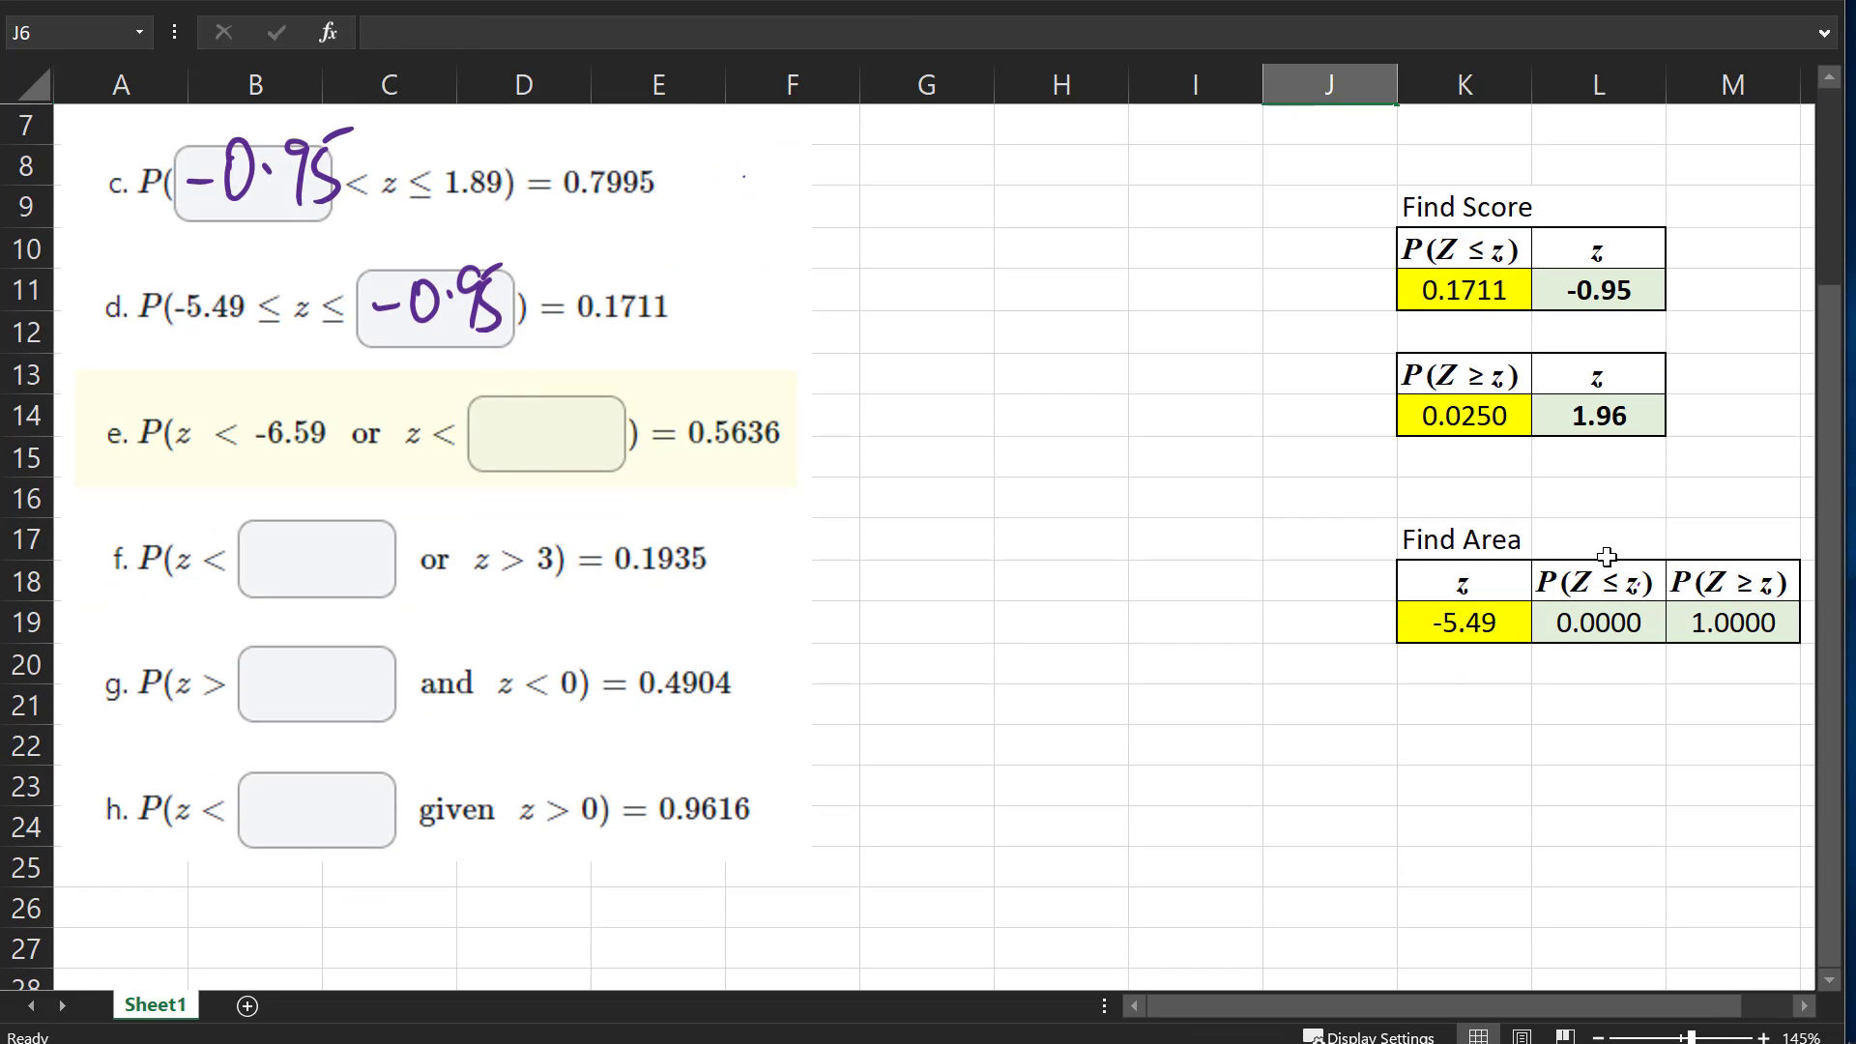
pyautogui.moveTo(825, 486); pyautogui.dragTo(1302, 481)
pyautogui.moveTo(819, 454)
pyautogui.mouseDown()
pyautogui.moveTo(1138, 271)
pyautogui.moveTo(1317, 439)
pyautogui.mouseUp()
pyautogui.moveTo(917, 411)
pyautogui.mouseDown()
pyautogui.moveTo(914, 493)
pyautogui.moveTo(883, 541)
pyautogui.mouseUp()
pyautogui.moveTo(920, 515)
pyautogui.mouseDown()
pyautogui.moveTo(903, 564)
pyautogui.moveTo(907, 543)
pyautogui.moveTo(946, 558)
pyautogui.mouseUp()
pyautogui.click(924, 535)
pyautogui.moveTo(956, 508)
pyautogui.mouseDown()
pyautogui.moveTo(975, 504)
pyautogui.moveTo(1002, 563)
pyautogui.mouseUp()
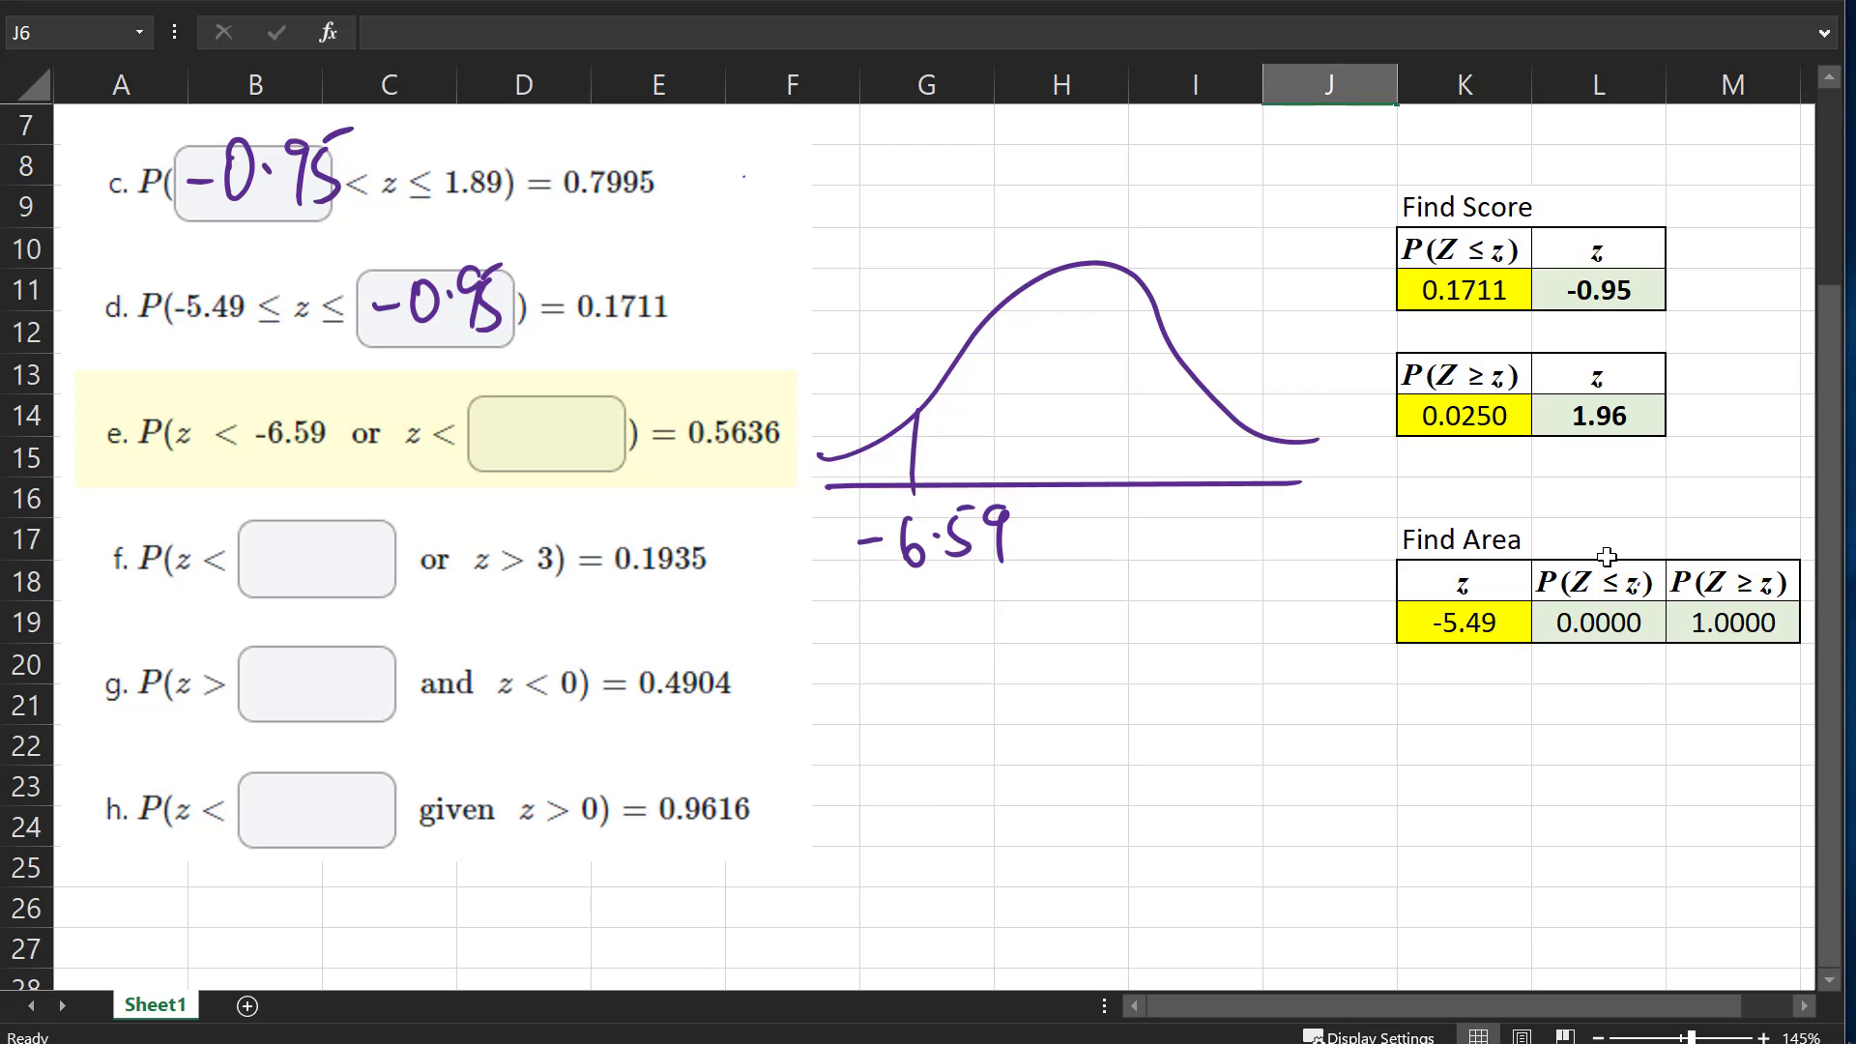
pyautogui.moveTo(1187, 375); pyautogui.dragTo(1180, 561)
pyautogui.moveTo(1189, 553); pyautogui.dragTo(1191, 591)
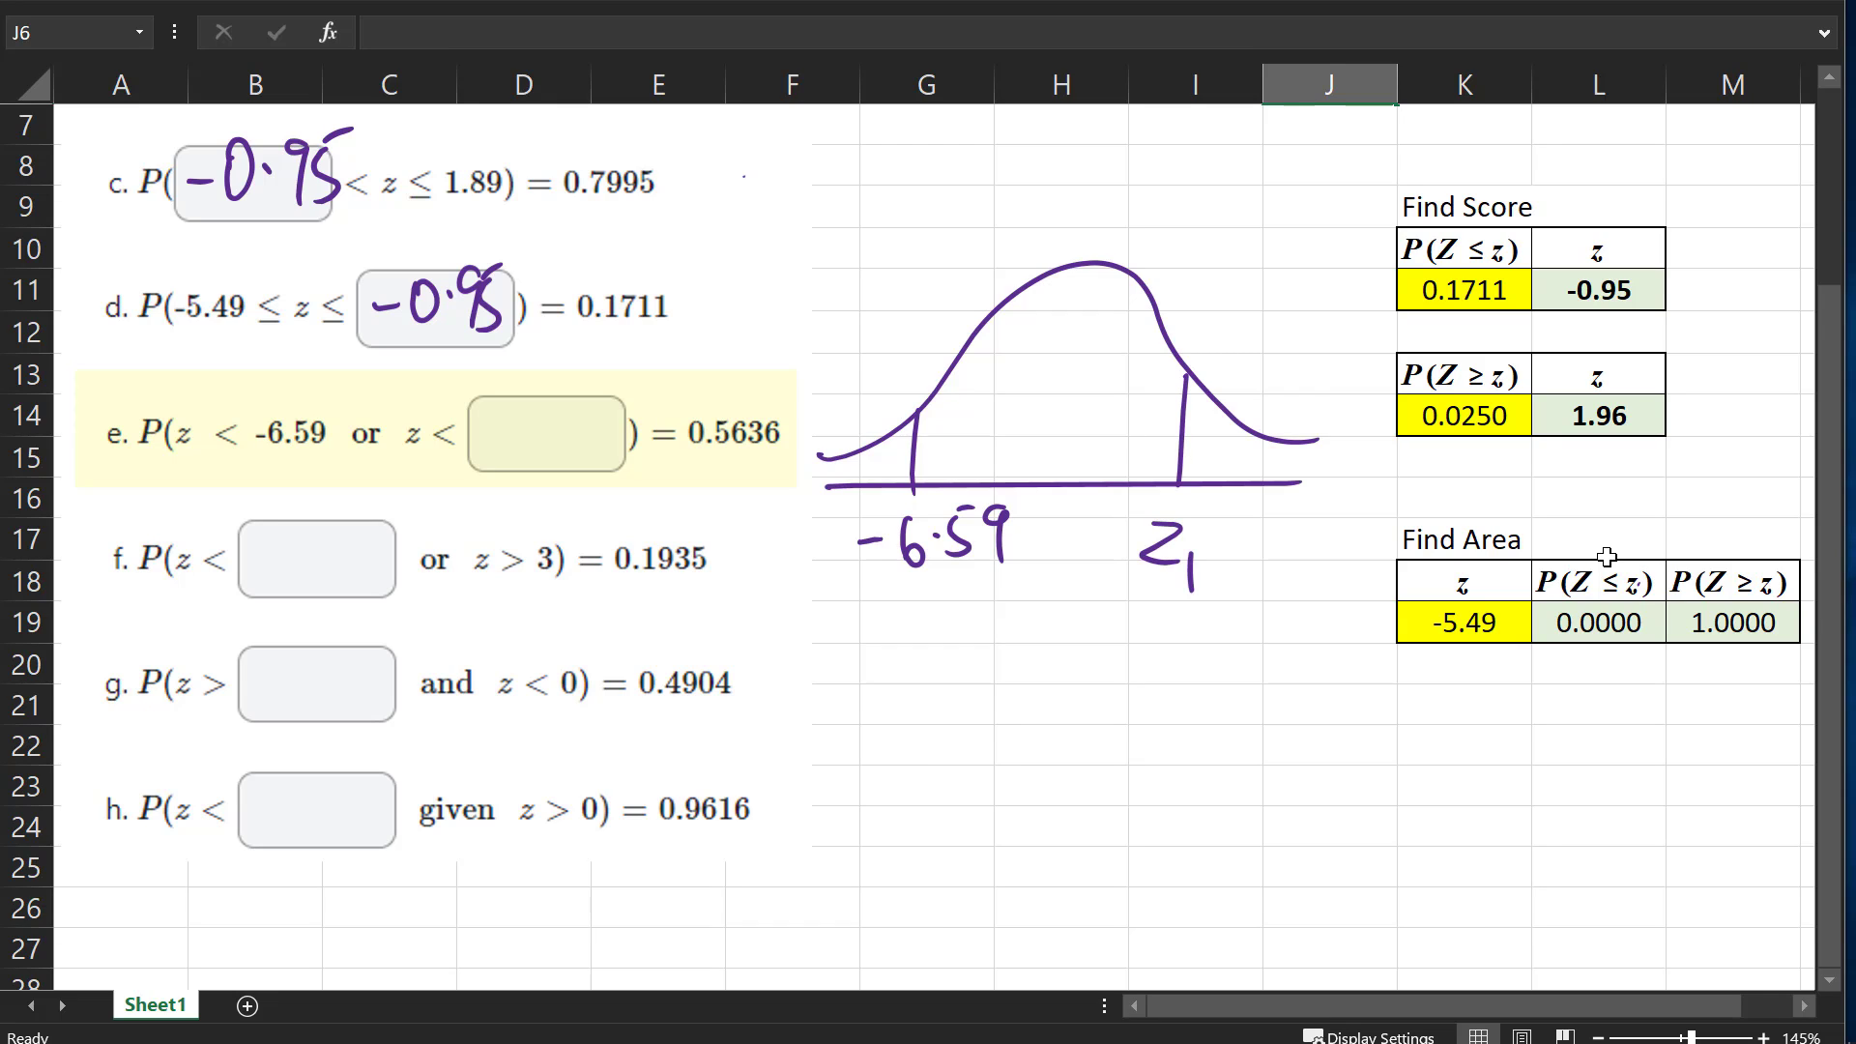
# Shade the tail left of -6.59 densely and the rest of the area up to z1, and underline z1
pyautogui.moveTo(856, 492); pyautogui.dragTo(911, 468)
pyautogui.moveTo(846, 484)
pyautogui.mouseDown()
pyautogui.moveTo(913, 451)
pyautogui.moveTo(899, 440)
pyautogui.mouseUp()
pyautogui.moveTo(819, 469); pyautogui.dragTo(878, 447)
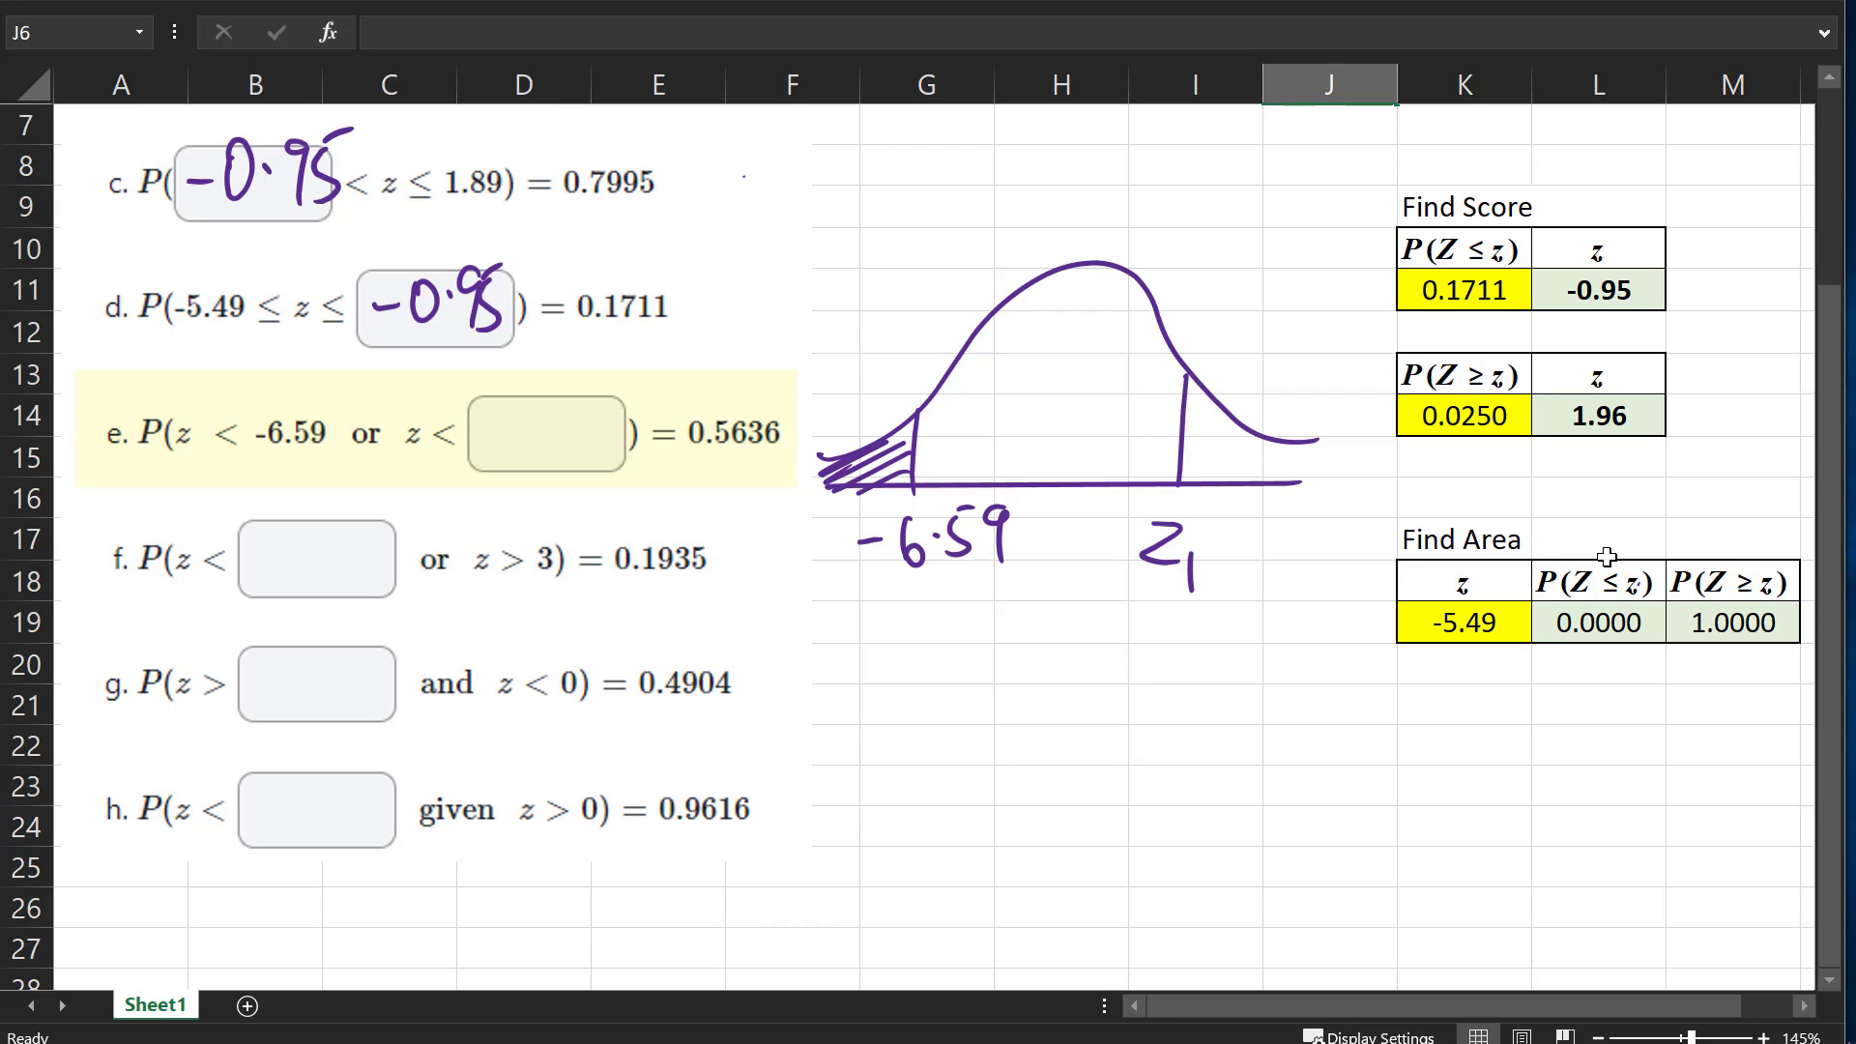
pyautogui.moveTo(845, 483); pyautogui.dragTo(911, 457)
pyautogui.moveTo(911, 425)
pyautogui.mouseDown()
pyautogui.moveTo(925, 484)
pyautogui.moveTo(957, 476)
pyautogui.mouseUp()
pyautogui.moveTo(954, 368); pyautogui.dragTo(1003, 474)
pyautogui.click(1044, 301)
pyautogui.moveTo(995, 331); pyautogui.dragTo(1056, 470)
pyautogui.moveTo(1045, 299); pyautogui.dragTo(1108, 460)
pyautogui.moveTo(1086, 283); pyautogui.dragTo(1166, 474)
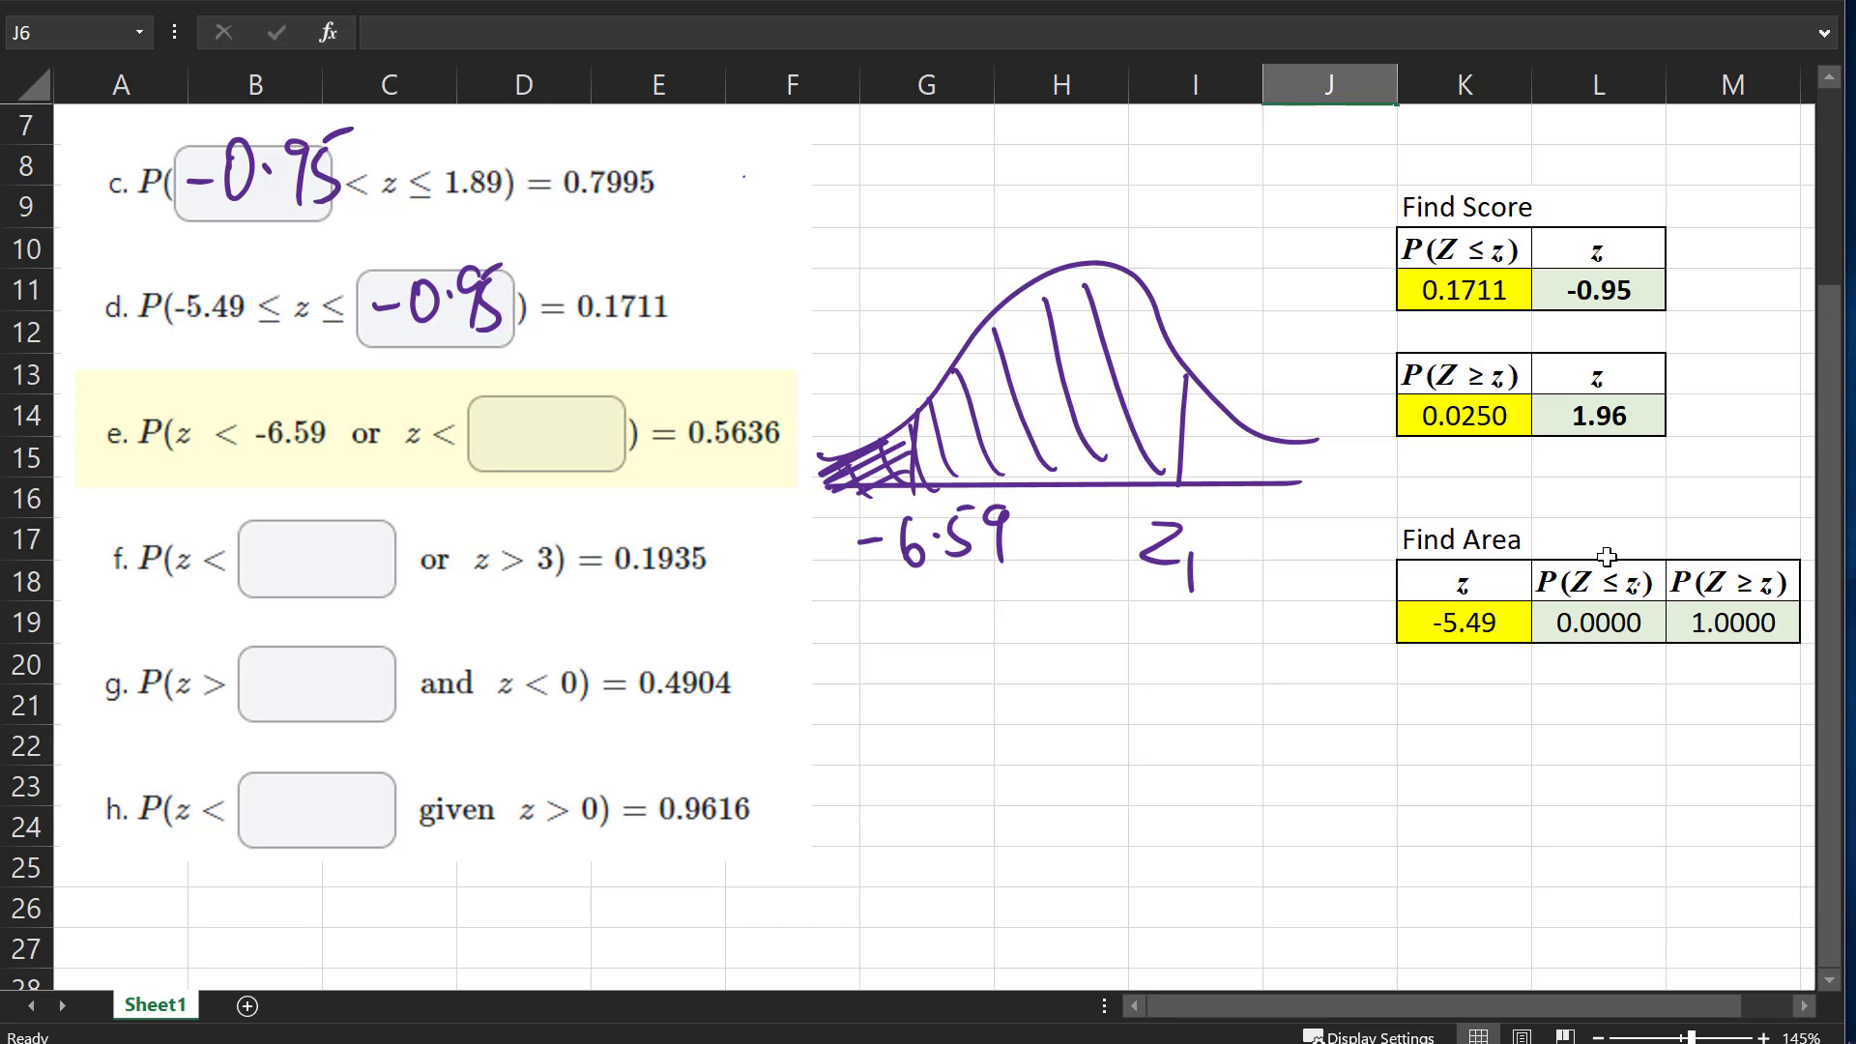
pyautogui.moveTo(1148, 301); pyautogui.dragTo(1179, 433)
pyautogui.moveTo(1150, 319); pyautogui.dragTo(1181, 392)
pyautogui.moveTo(1141, 626); pyautogui.dragTo(1243, 602)
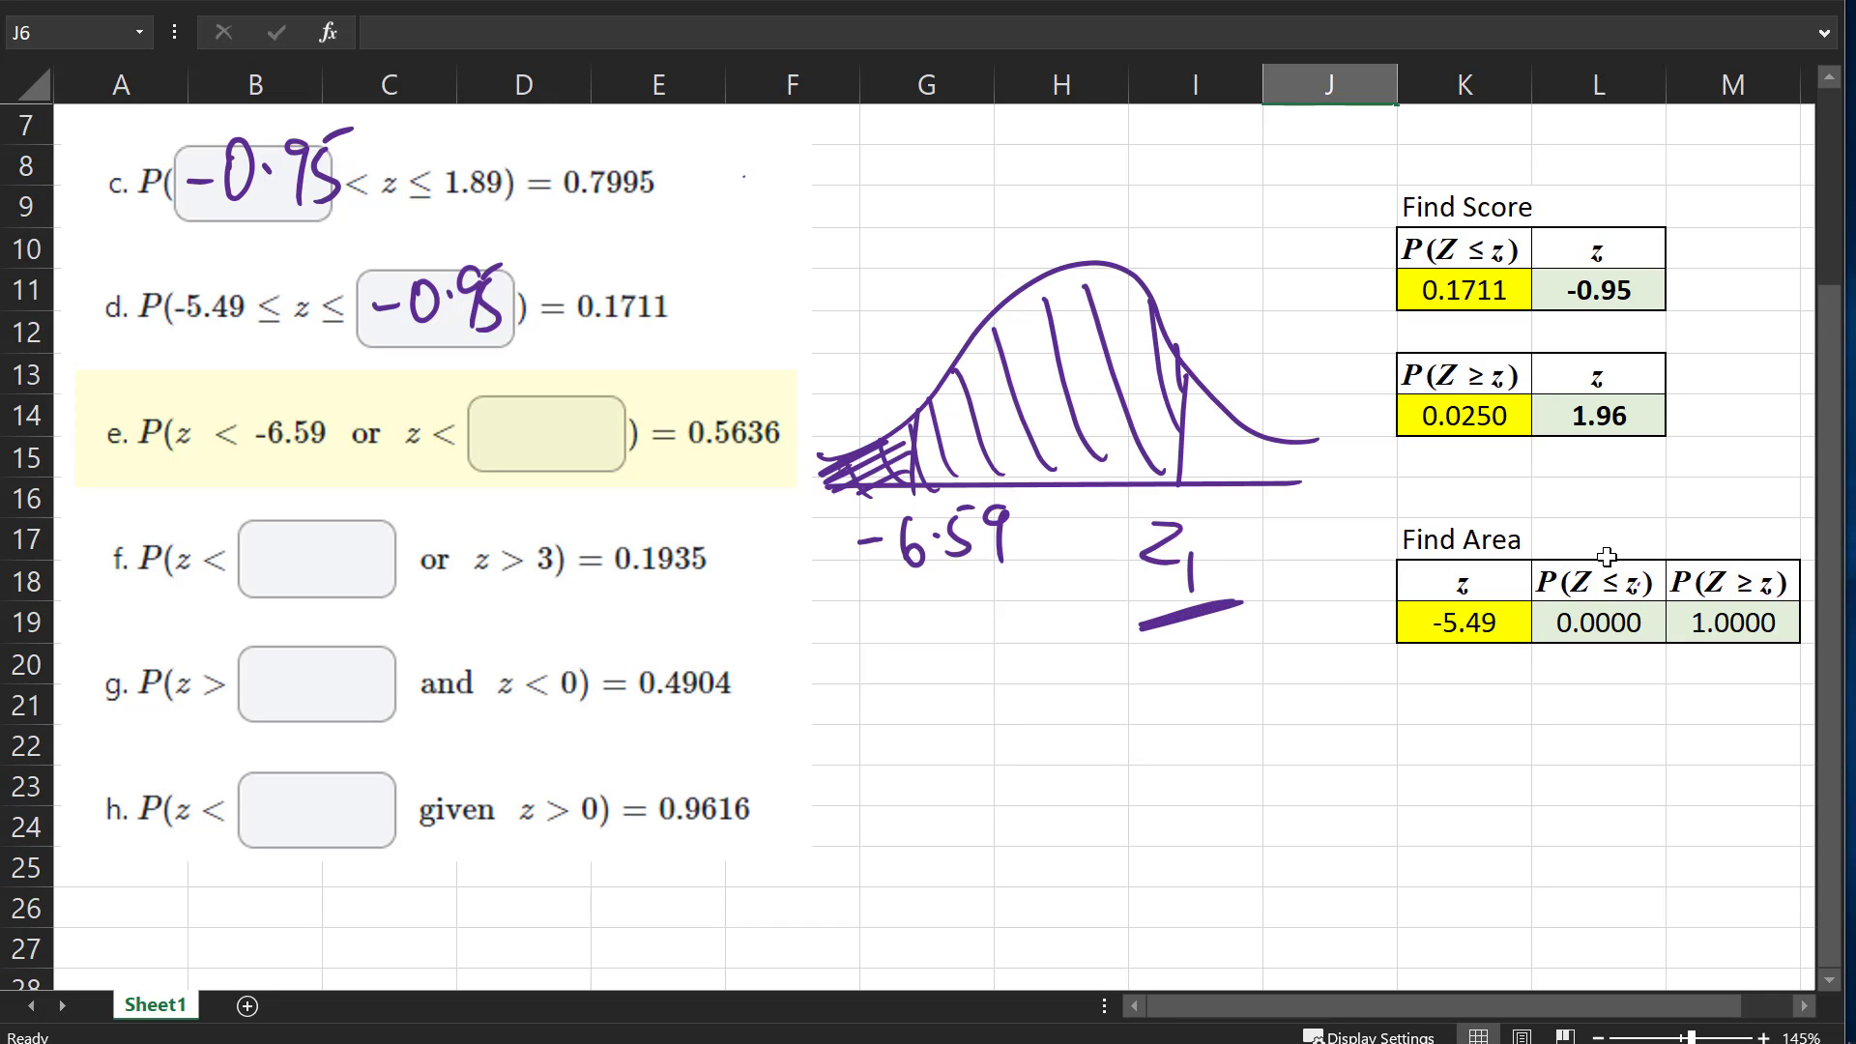
pyautogui.moveTo(383, 386)
pyautogui.mouseDown()
pyautogui.moveTo(397, 422)
pyautogui.moveTo(405, 390)
pyautogui.mouseUp()
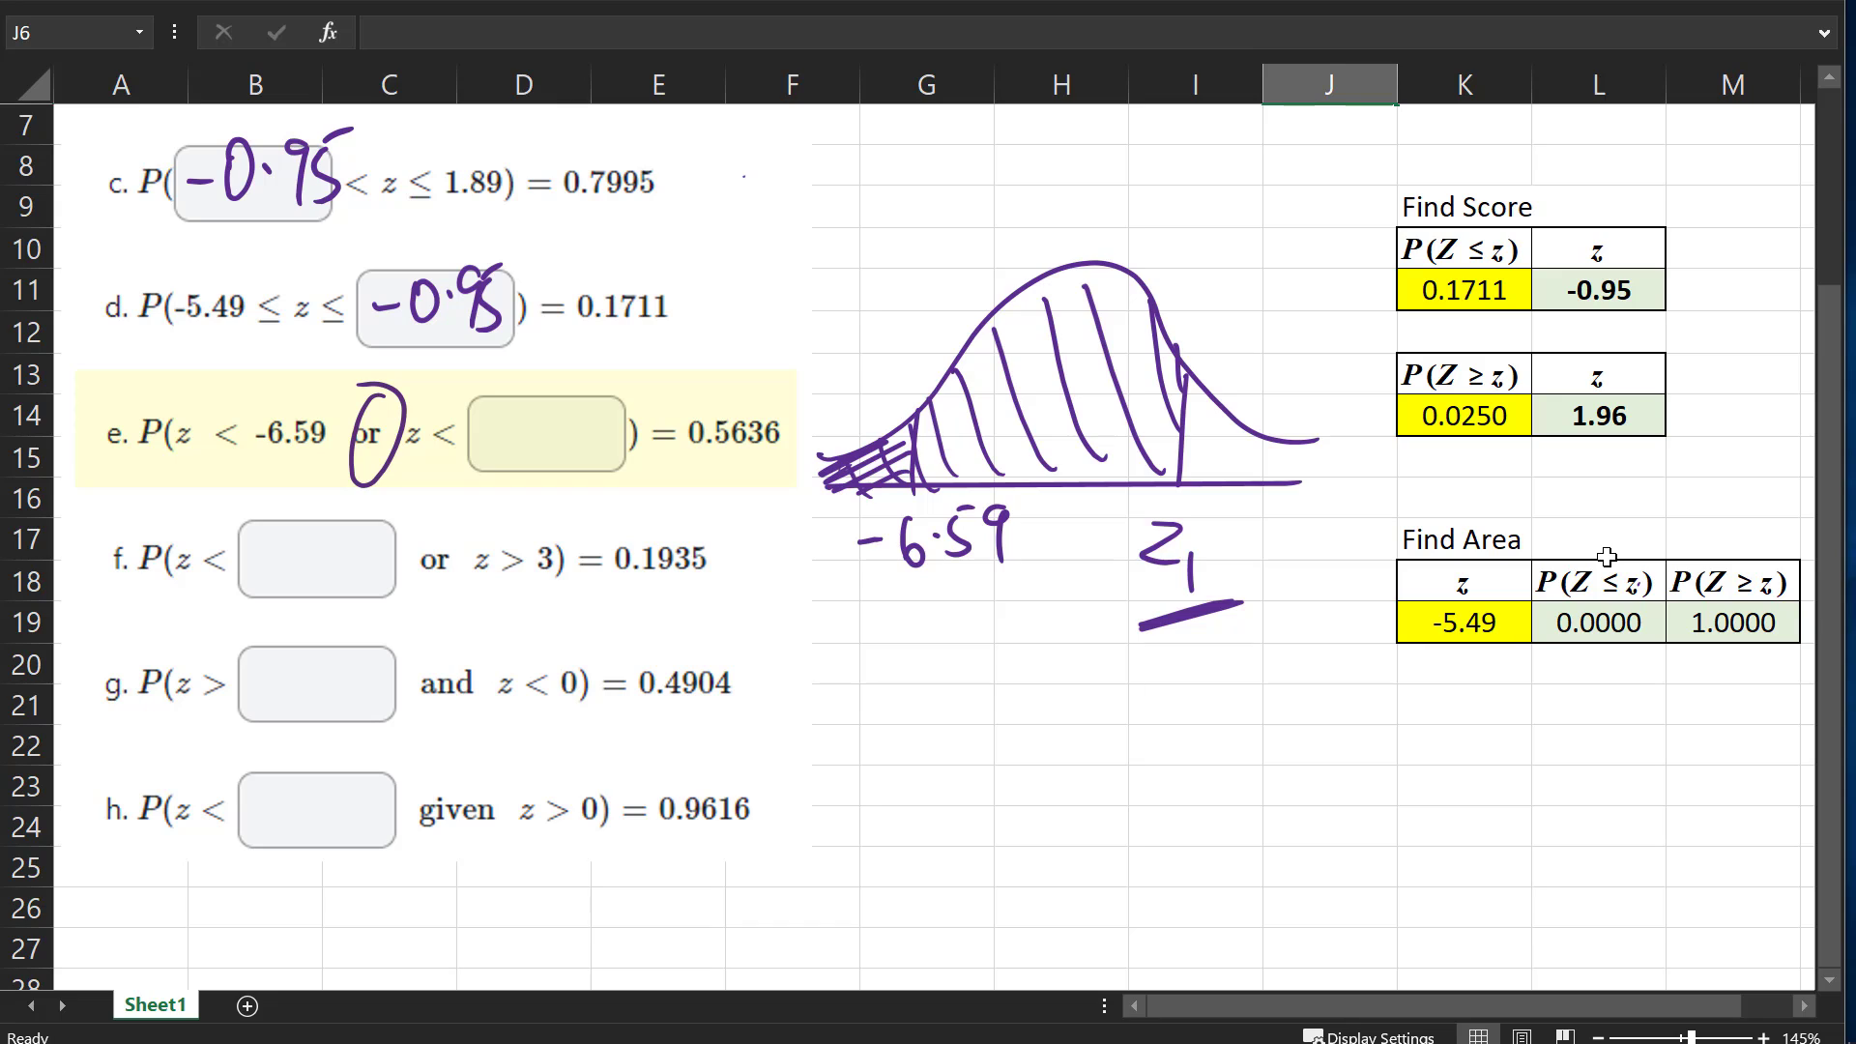
pyautogui.moveTo(868, 615)
pyautogui.mouseDown()
pyautogui.moveTo(1042, 580)
pyautogui.moveTo(965, 479)
pyautogui.moveTo(844, 621)
pyautogui.mouseUp()
pyautogui.hotkey('ctrl', 'z')
pyautogui.moveTo(843, 643); pyautogui.dragTo(907, 635)
pyautogui.moveTo(843, 674)
pyautogui.mouseDown()
pyautogui.moveTo(895, 667)
pyautogui.moveTo(906, 633)
pyautogui.mouseUp()
pyautogui.moveTo(831, 694)
pyautogui.mouseDown()
pyautogui.moveTo(943, 676)
pyautogui.moveTo(907, 675)
pyautogui.mouseUp()
pyautogui.moveTo(875, 698); pyautogui.dragTo(870, 631)
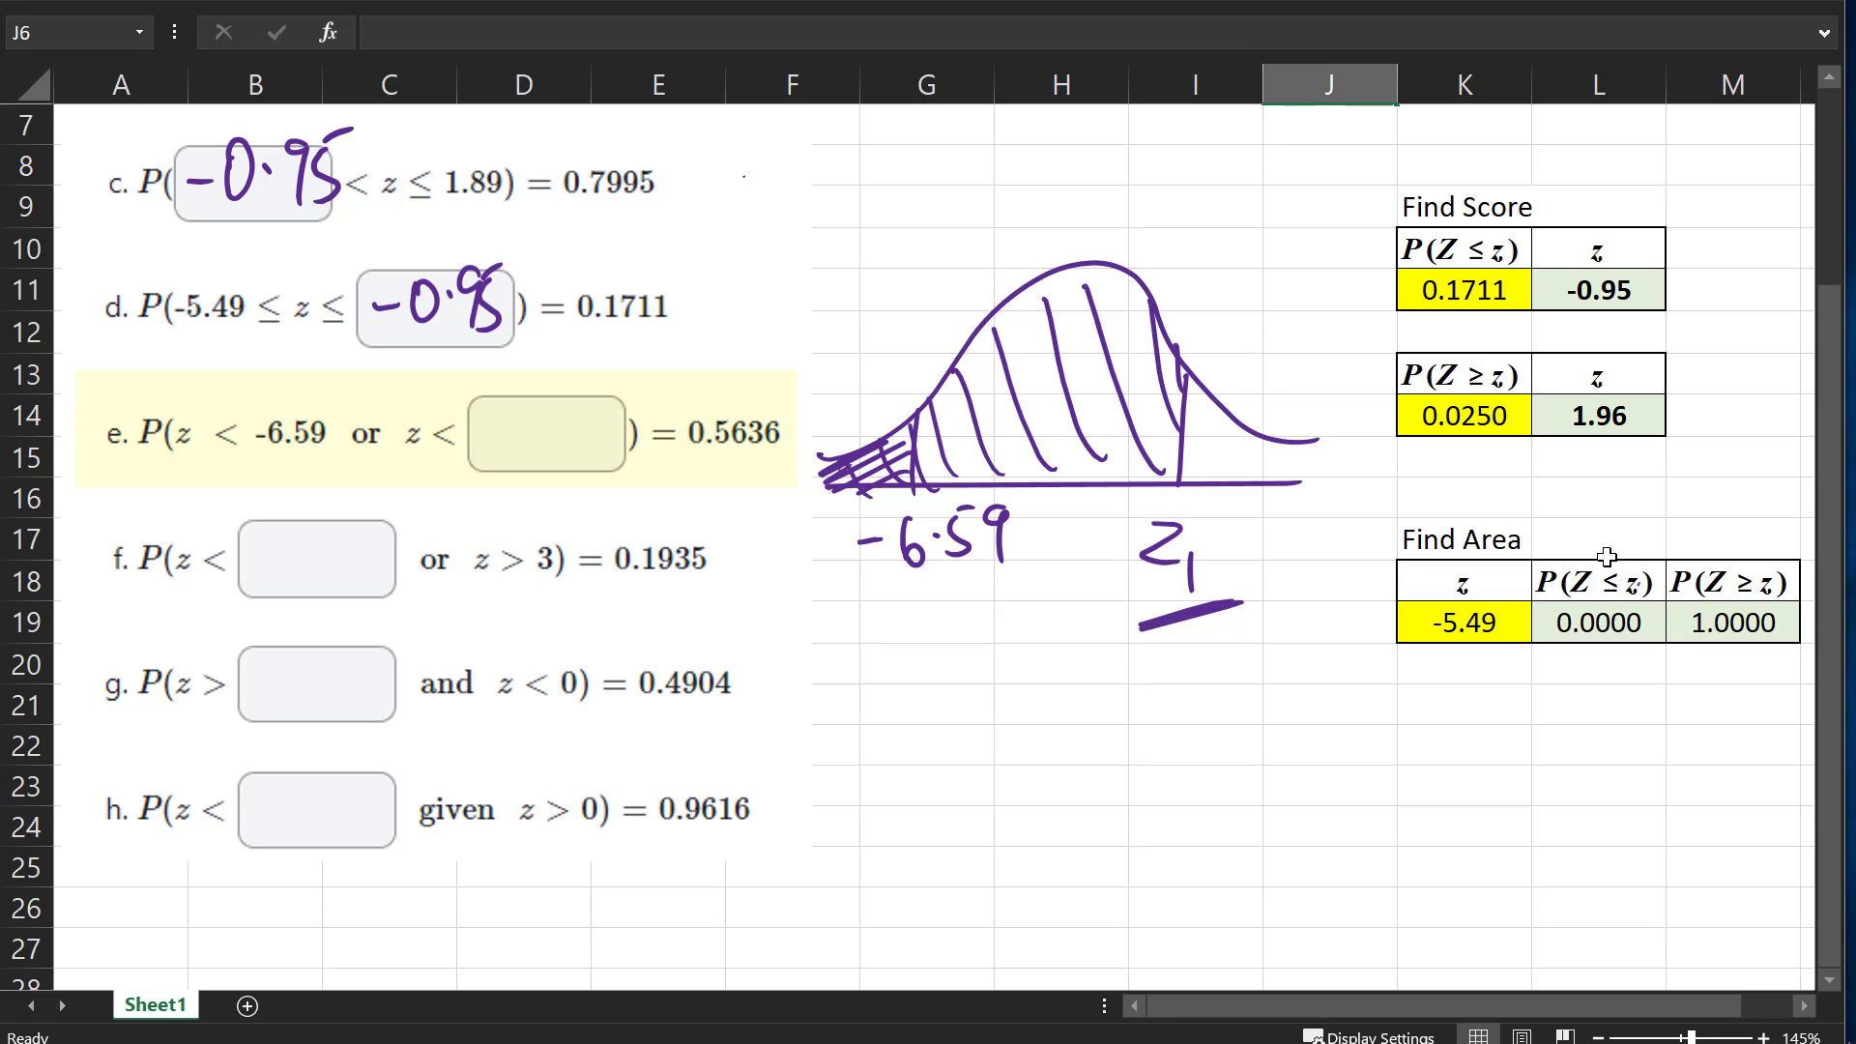
# Strike out z < -6.59 in problem e, with z1 in the answer box and 0.5636 underlined
pyautogui.moveTo(181, 430); pyautogui.dragTo(340, 440)
pyautogui.moveTo(524, 413)
pyautogui.mouseDown()
pyautogui.moveTo(566, 415)
pyautogui.moveTo(558, 459)
pyautogui.mouseUp()
pyautogui.moveTo(565, 447); pyautogui.dragTo(568, 474)
pyautogui.moveTo(686, 476); pyautogui.dragTo(778, 469)
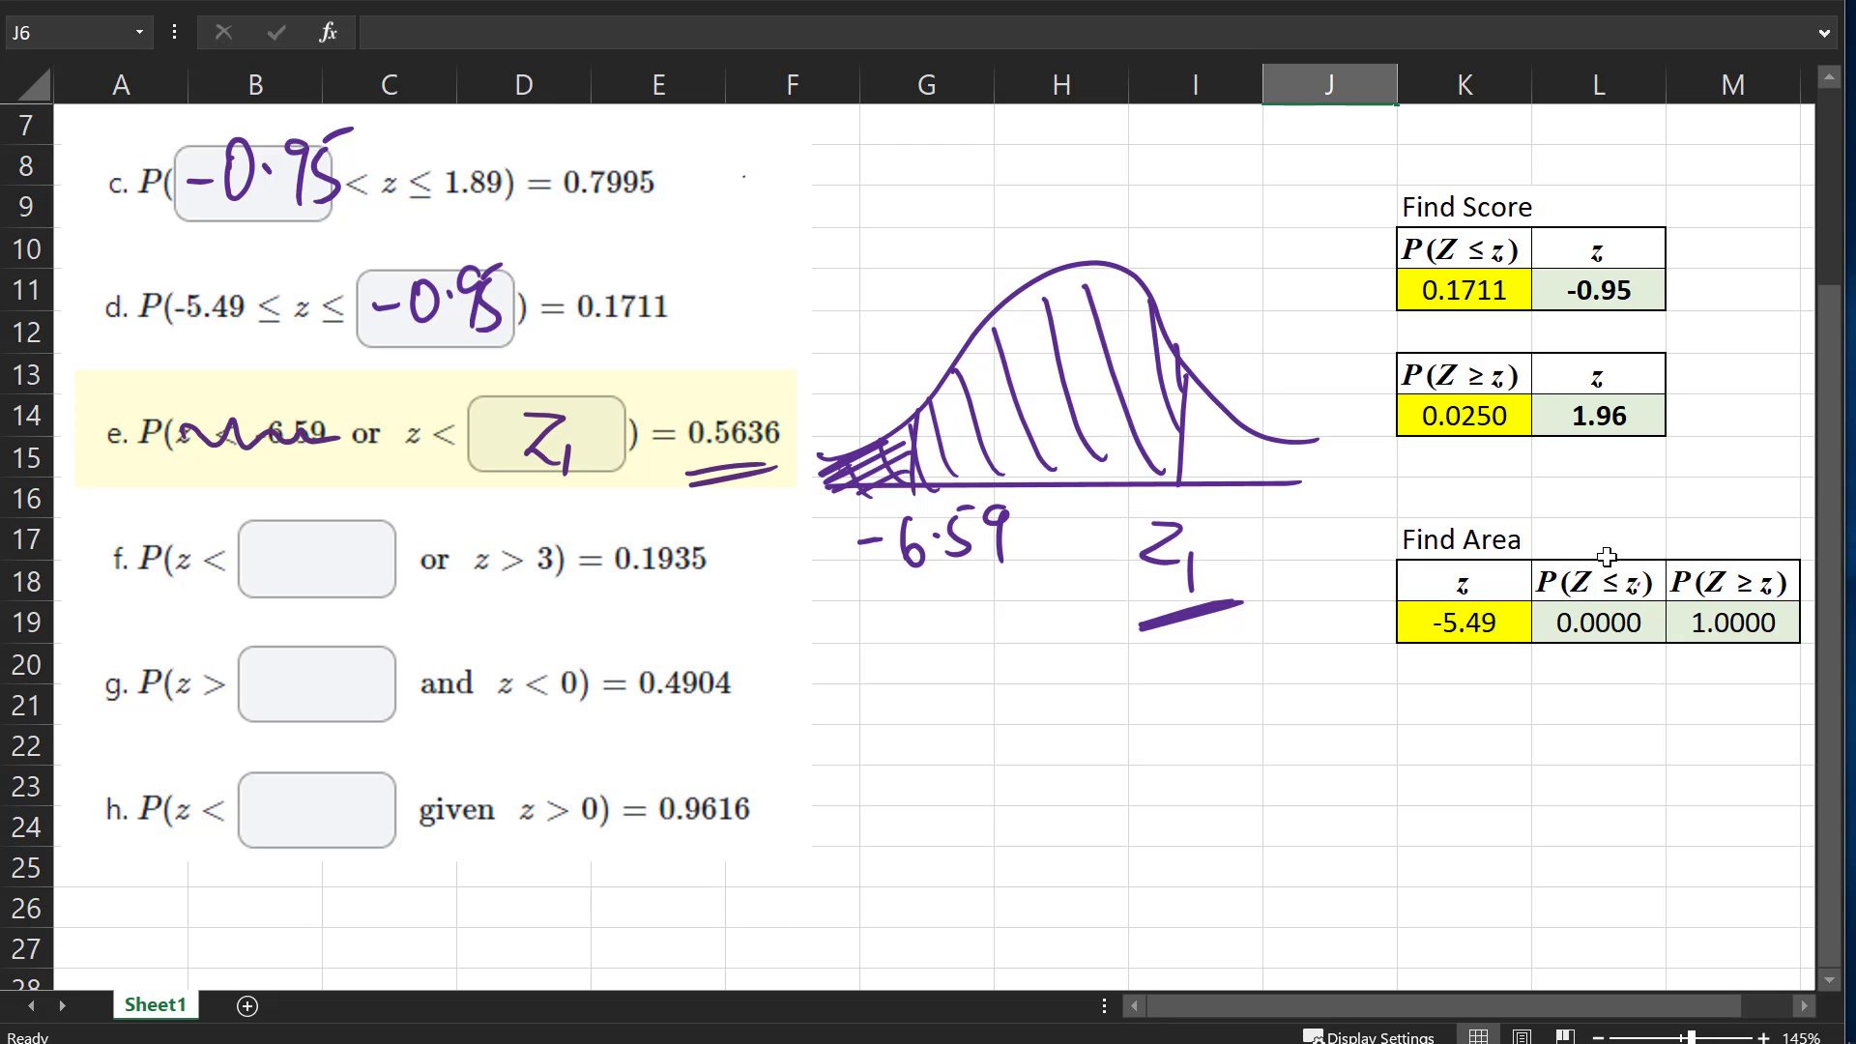
# Set the Find Score probability P(Z ≤ z) to 0.5653
pyautogui.click(1456, 293)
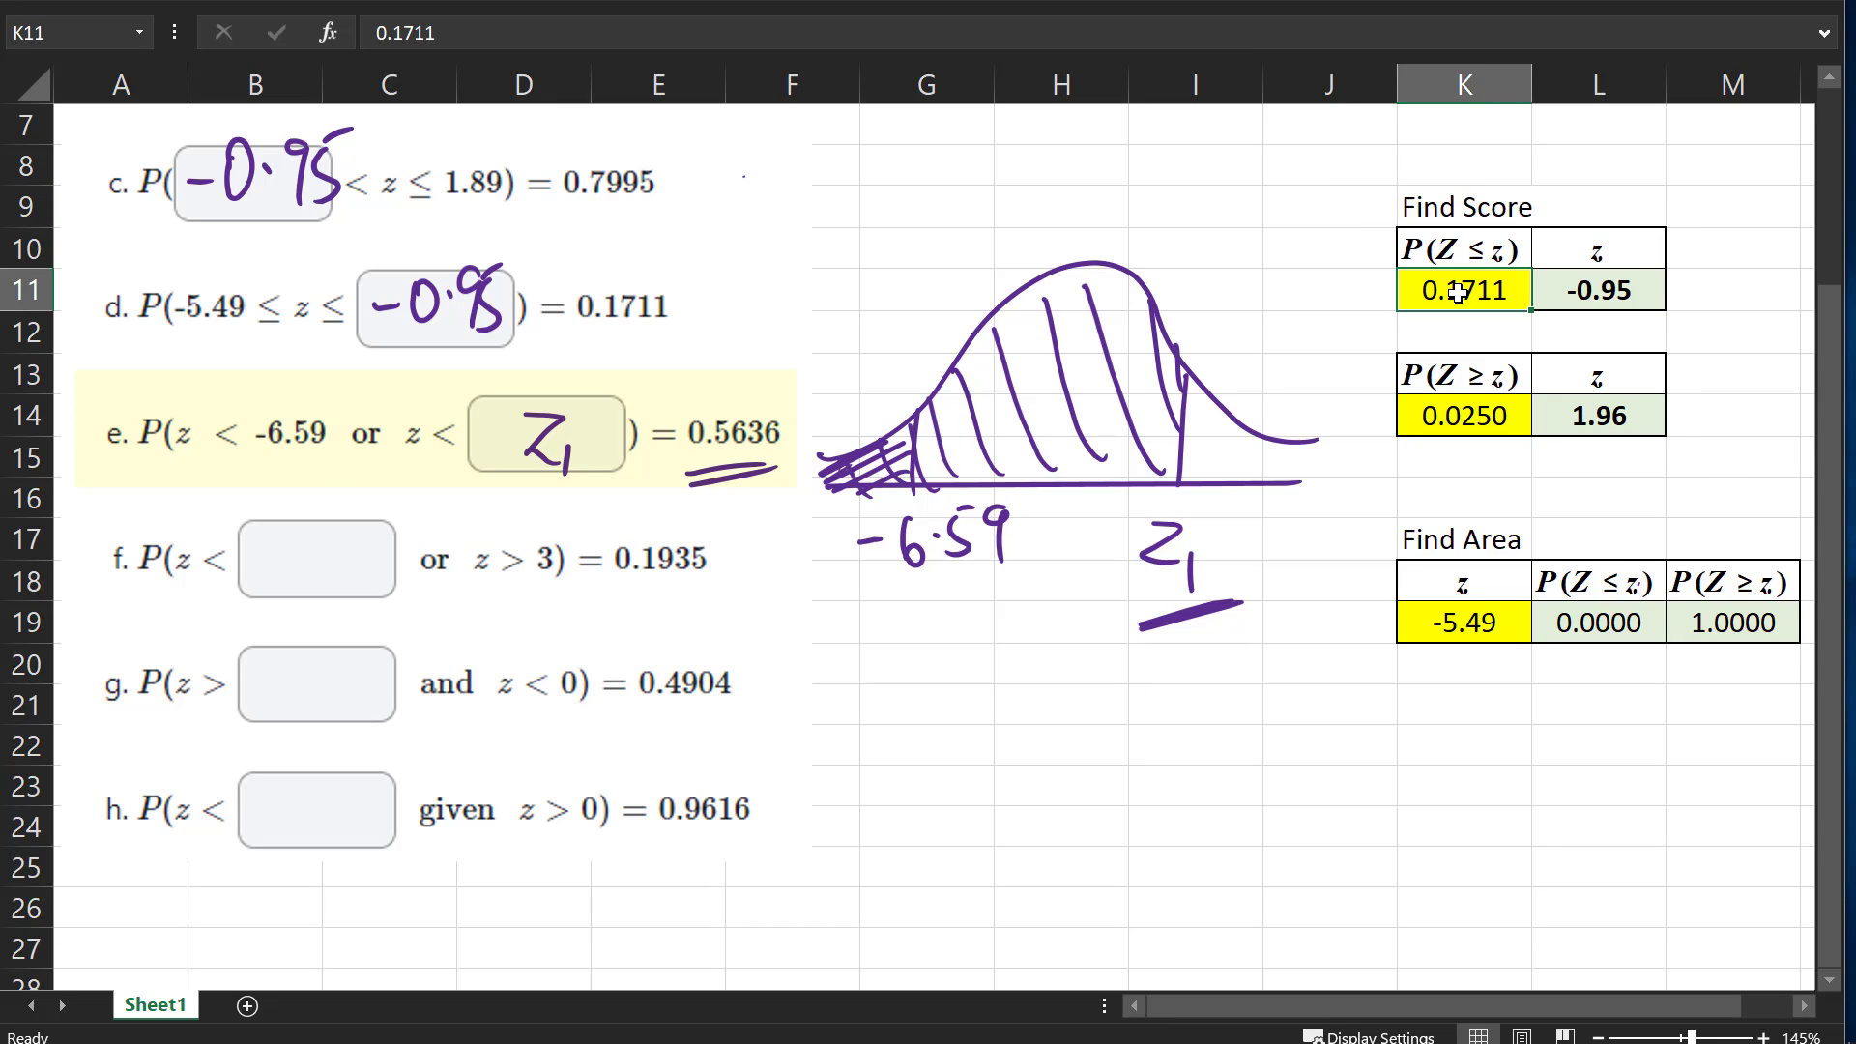
pyautogui.write('0.5653')
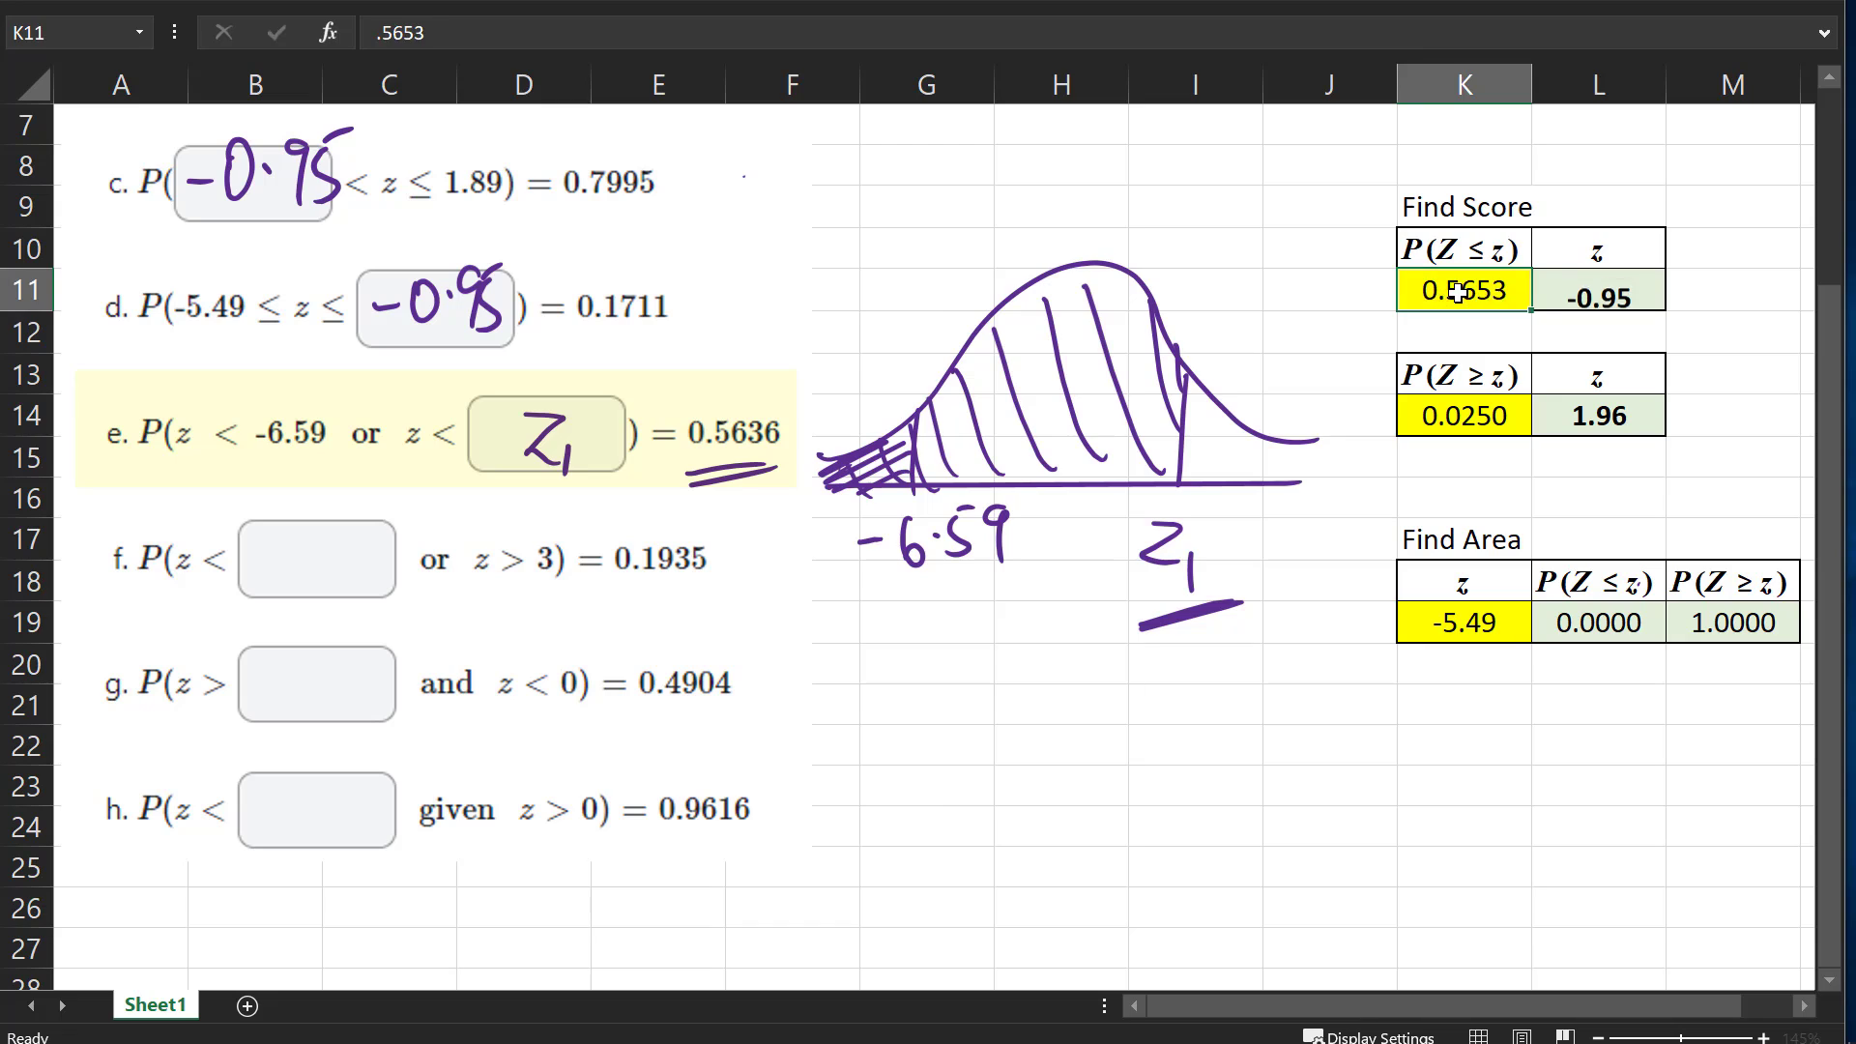
pyautogui.press('Return')
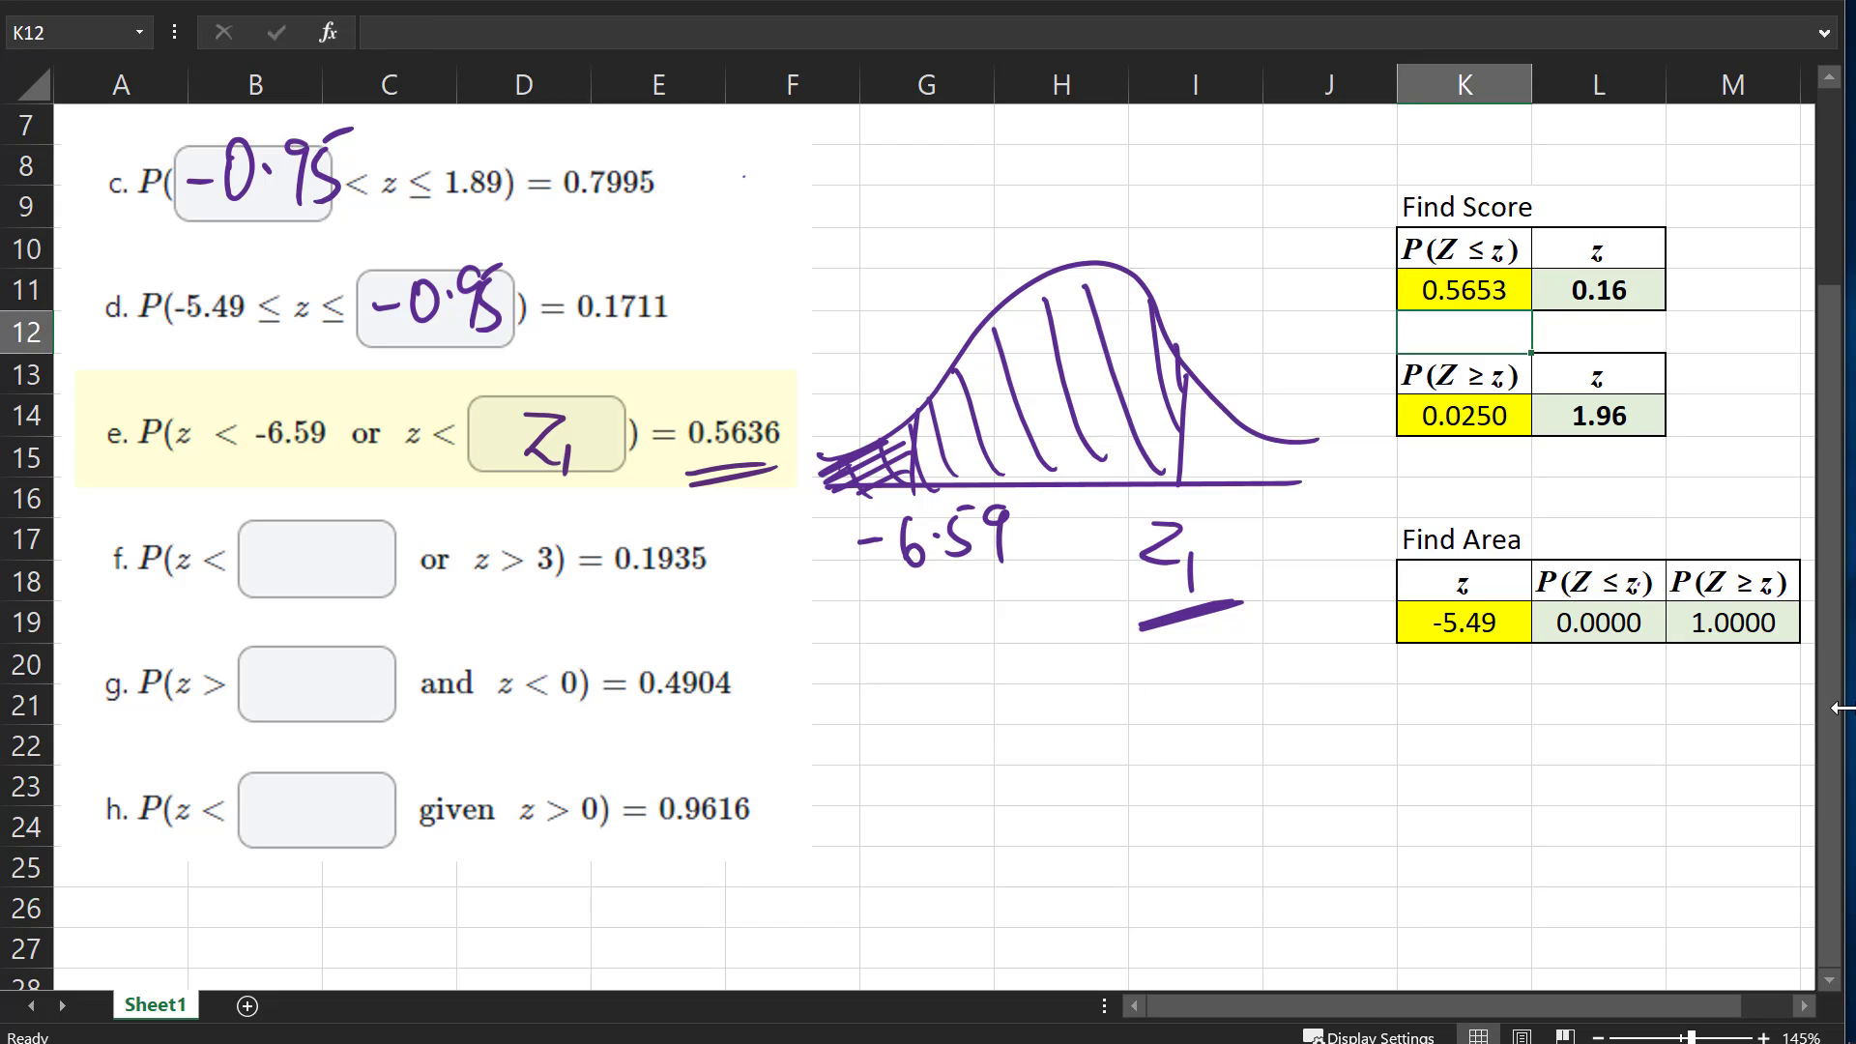
# Write 0.16 in the answer box of problem e
pyautogui.moveTo(507, 415); pyautogui.dragTo(560, 449)
pyautogui.click(539, 433)
pyautogui.moveTo(599, 394); pyautogui.dragTo(582, 445)
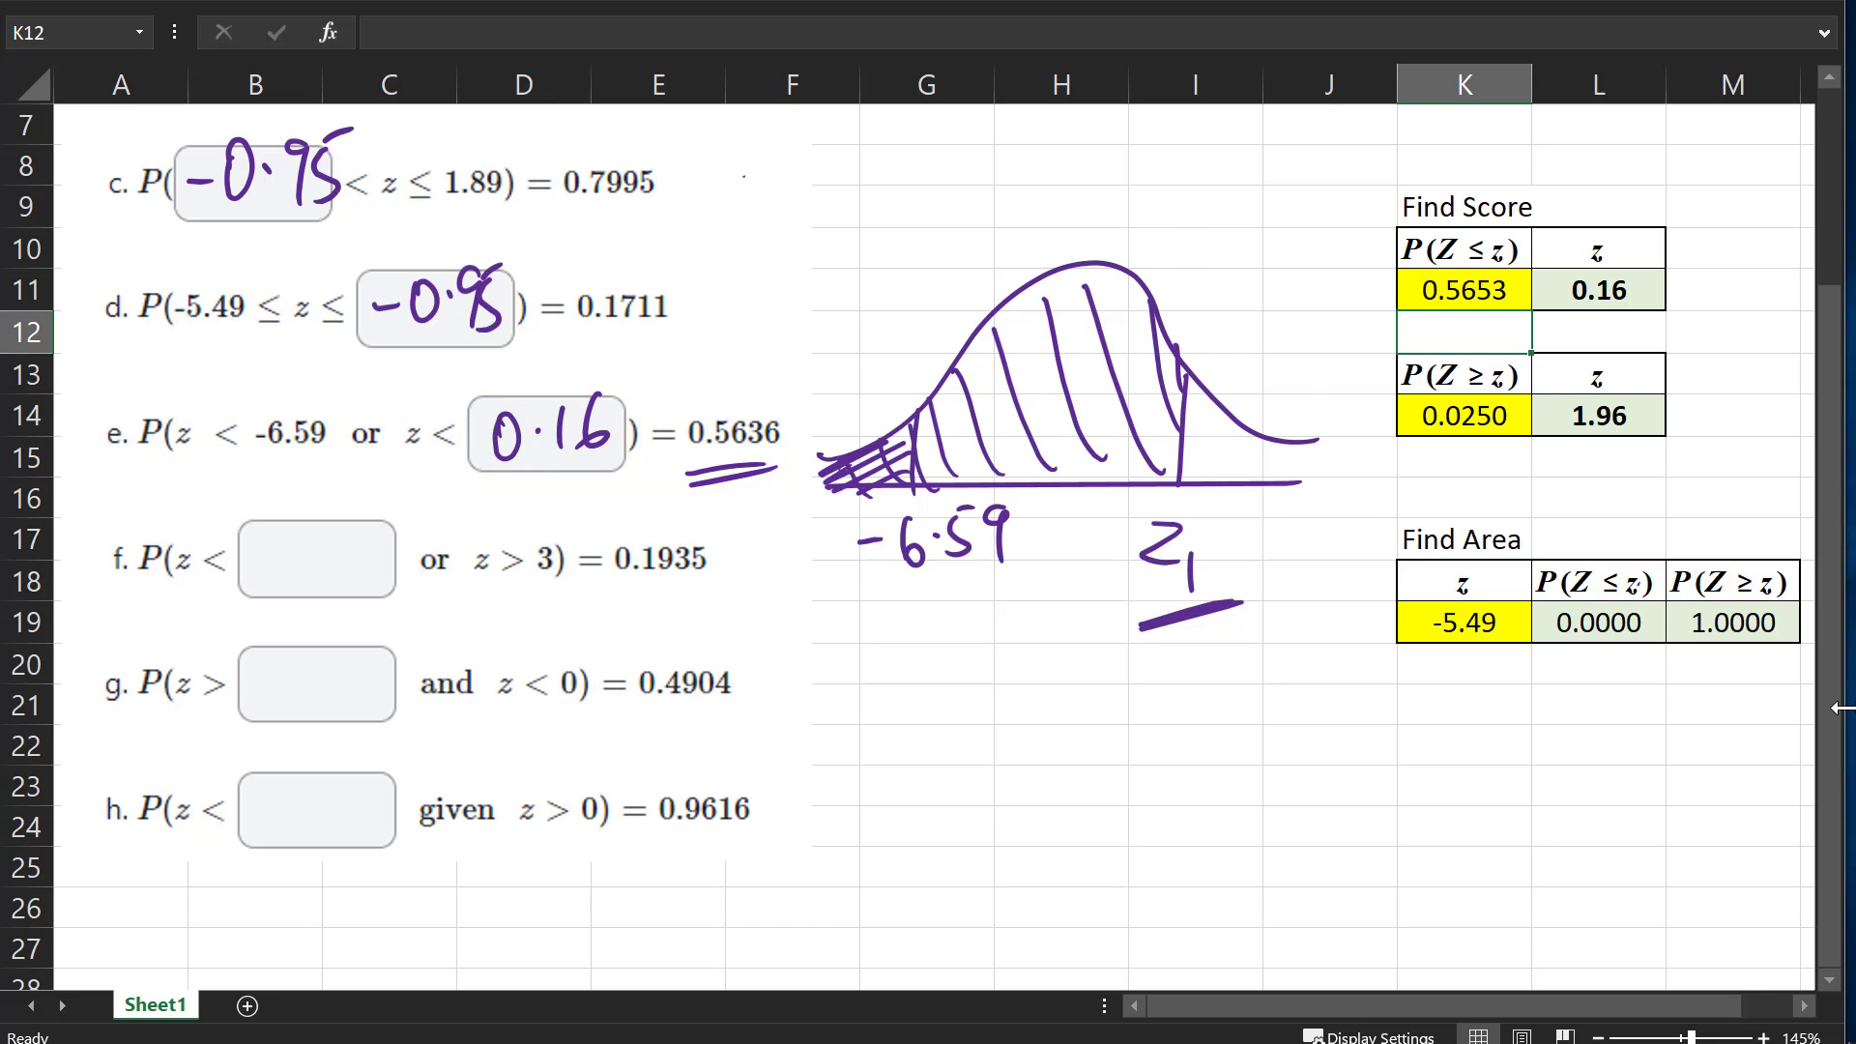
# Sketch a bell curve for problem f with a boundary labeled z1, and write z1 in the problem's answer box
pyautogui.moveTo(103, 510); pyautogui.dragTo(101, 592)
pyautogui.moveTo(95, 514); pyautogui.dragTo(110, 597)
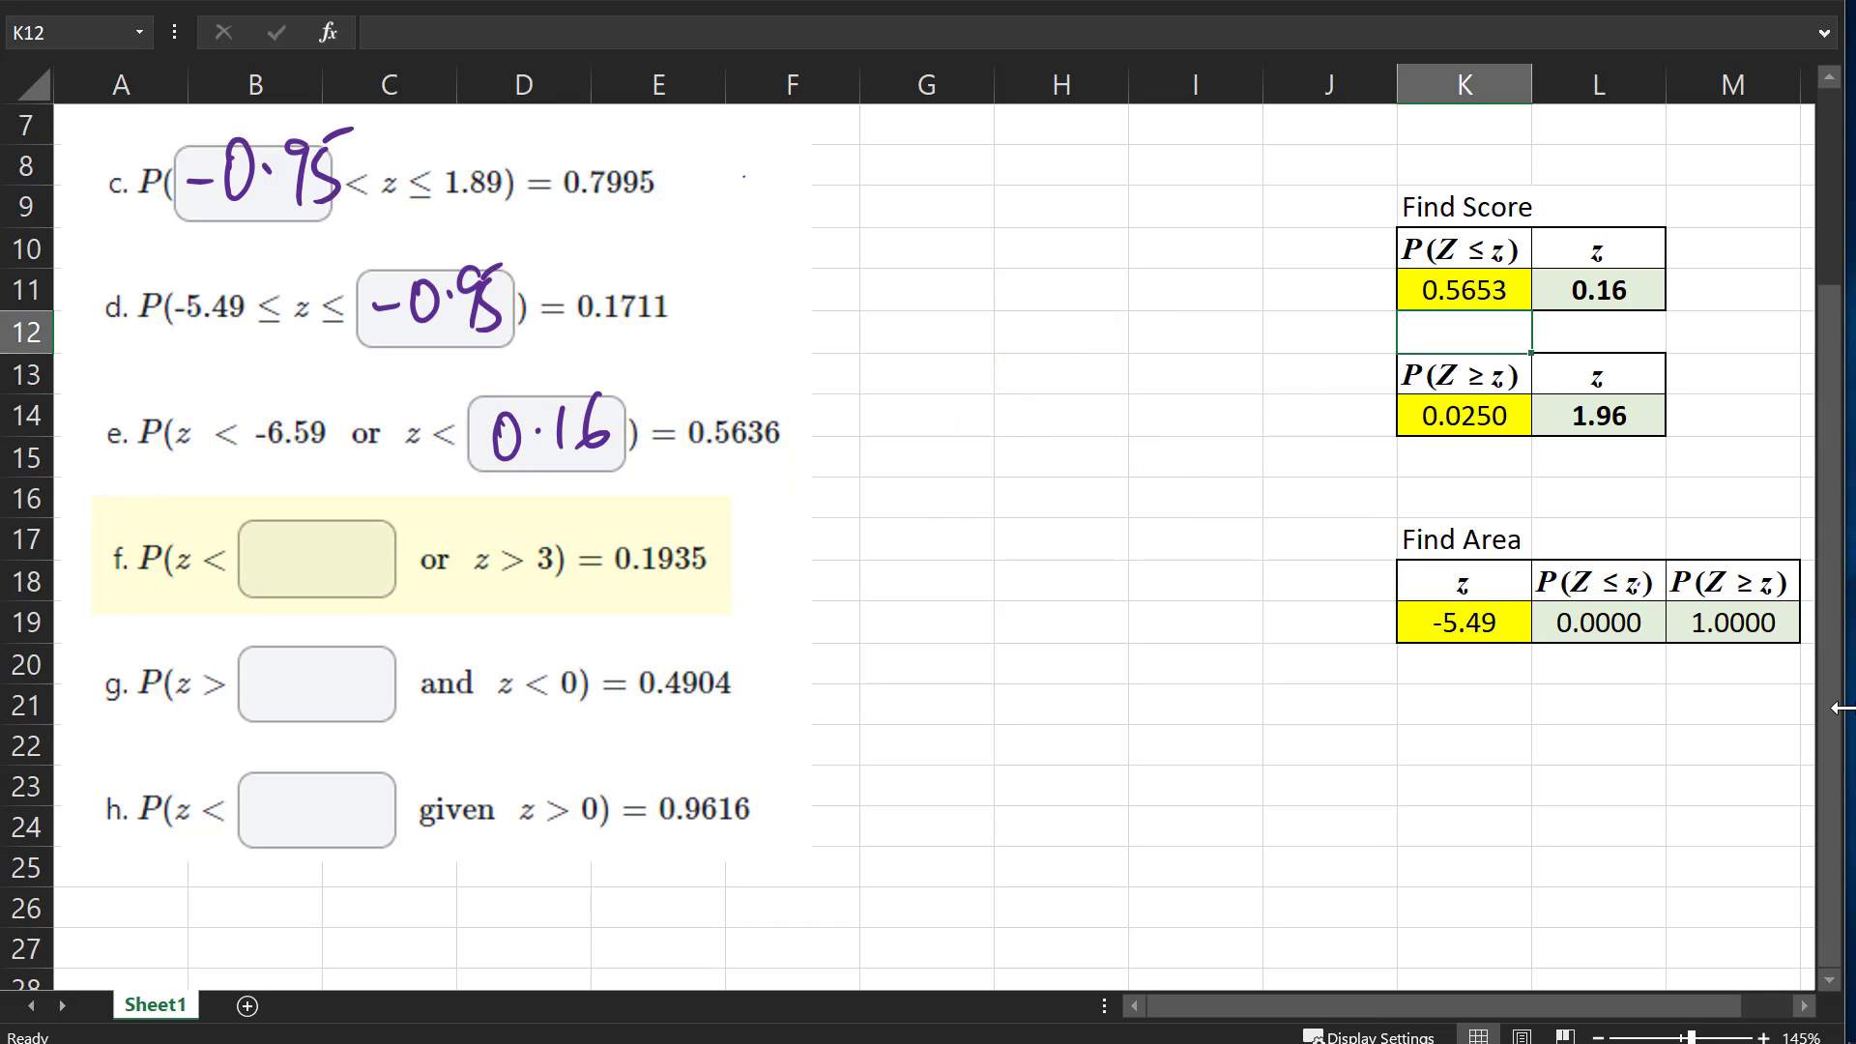
pyautogui.moveTo(785, 576); pyautogui.dragTo(1233, 556)
pyautogui.moveTo(800, 534)
pyautogui.mouseDown()
pyautogui.moveTo(908, 502)
pyautogui.moveTo(1245, 522)
pyautogui.mouseUp()
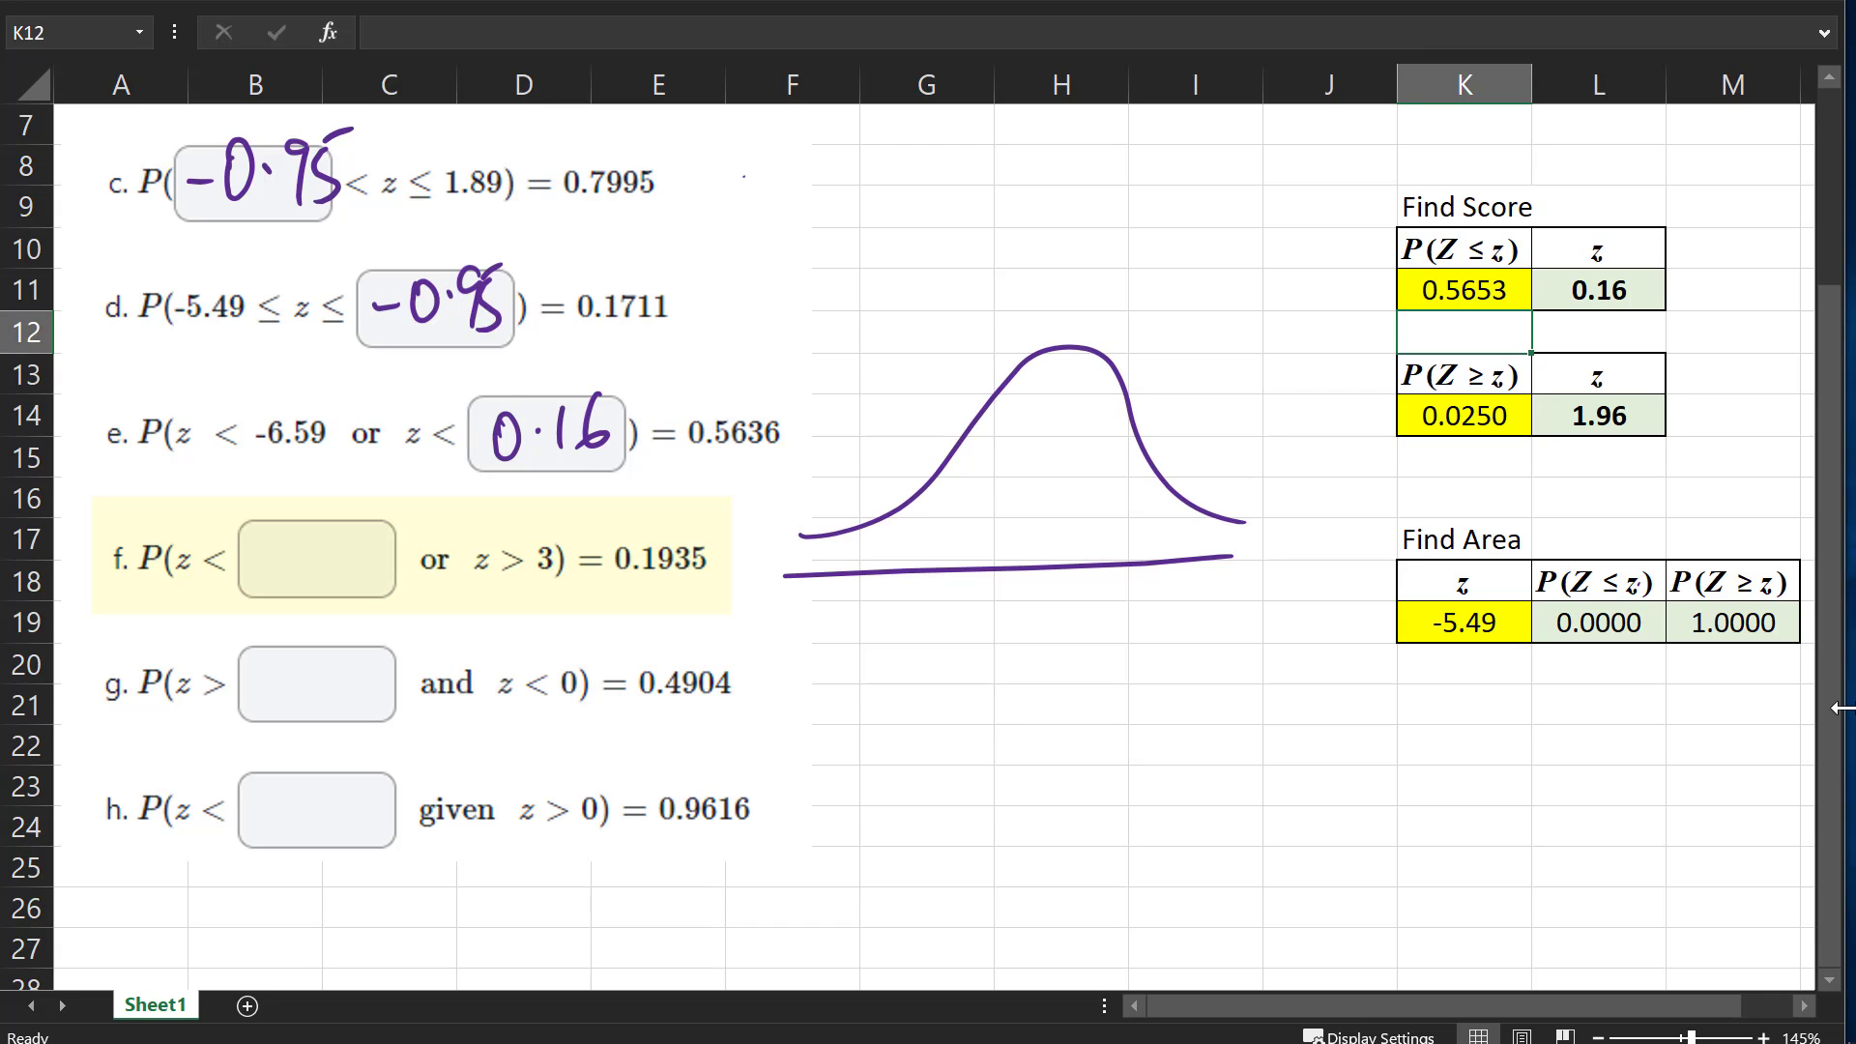
pyautogui.moveTo(923, 486); pyautogui.dragTo(925, 657)
pyautogui.moveTo(939, 638); pyautogui.dragTo(944, 664)
pyautogui.moveTo(295, 541)
pyautogui.mouseDown()
pyautogui.moveTo(298, 580)
pyautogui.moveTo(330, 580)
pyautogui.mouseUp()
pyautogui.moveTo(338, 565); pyautogui.dragTo(342, 597)
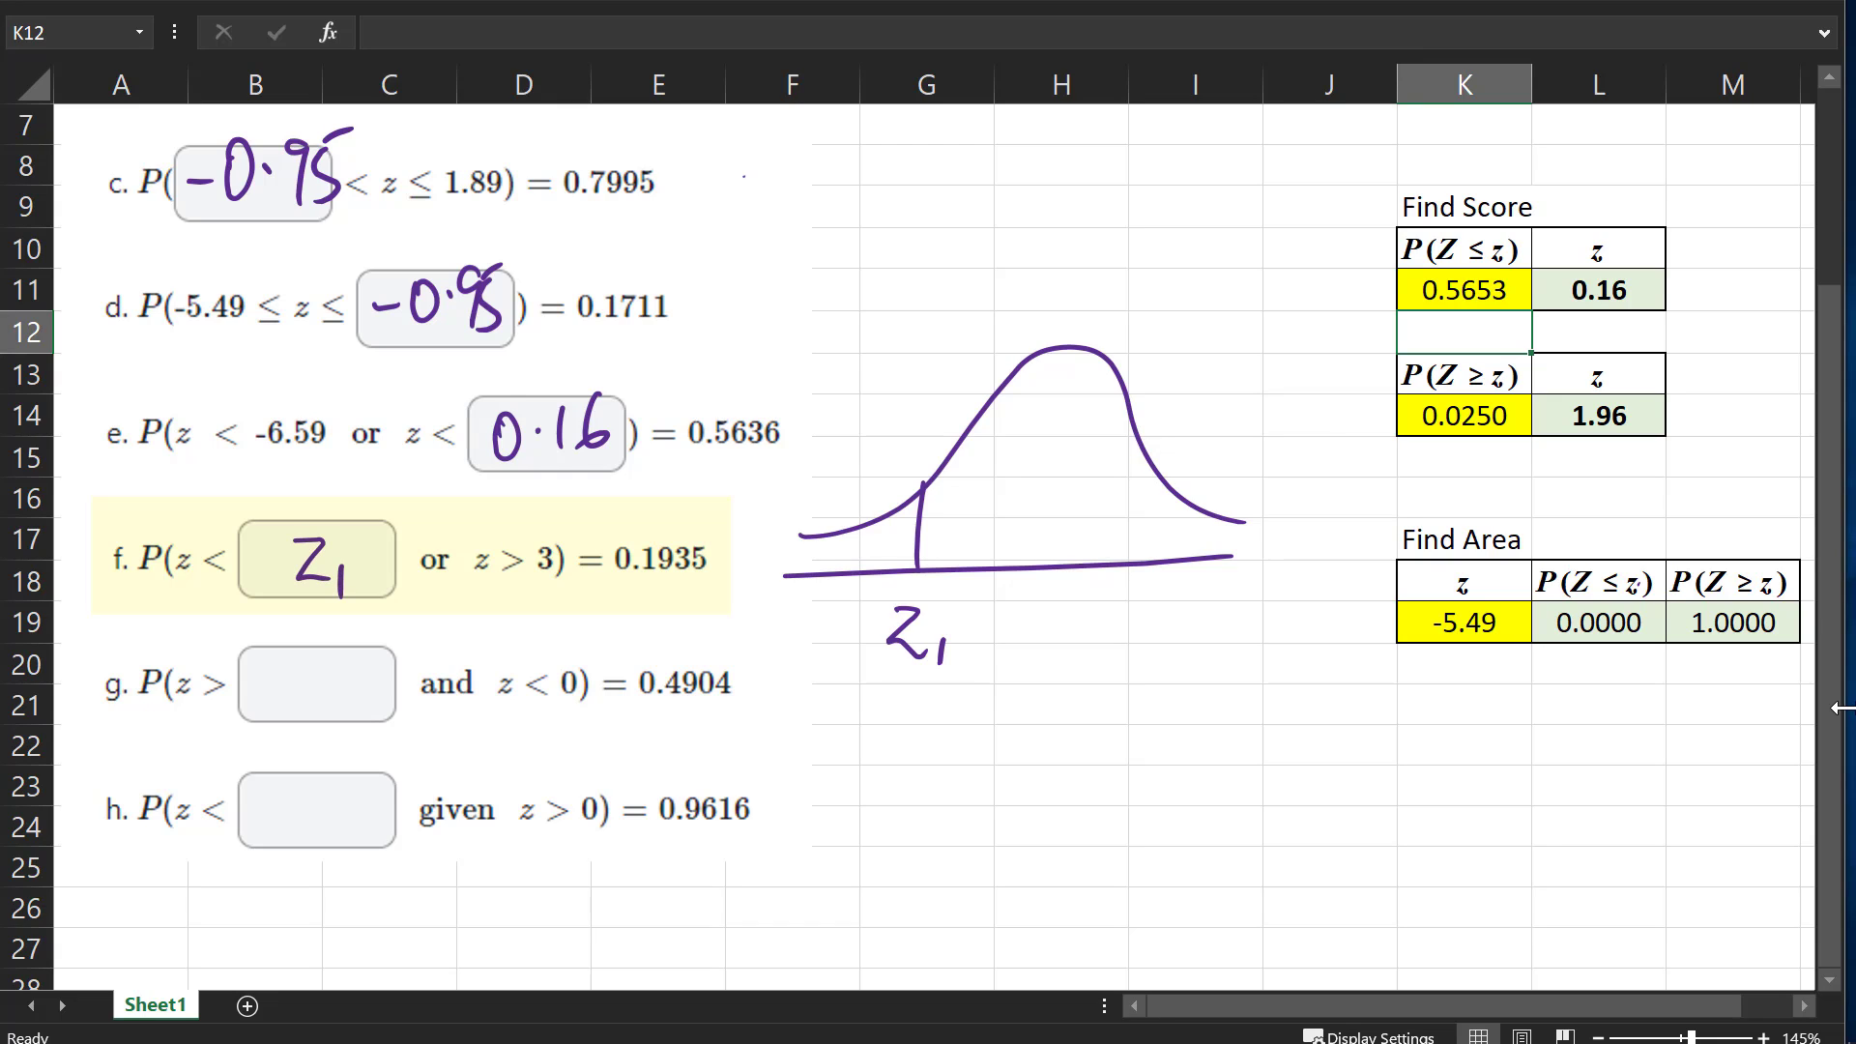
# Add a boundary labeled 3 to the problem f curve and shade the area left of z1, underlining "or" in the problem
pyautogui.moveTo(1147, 464); pyautogui.dragTo(1121, 640)
pyautogui.moveTo(422, 585); pyautogui.dragTo(460, 589)
pyautogui.moveTo(817, 528)
pyautogui.mouseDown()
pyautogui.moveTo(798, 573)
pyautogui.moveTo(820, 570)
pyautogui.mouseUp()
pyautogui.moveTo(858, 530)
pyautogui.mouseDown()
pyautogui.moveTo(839, 574)
pyautogui.moveTo(868, 571)
pyautogui.mouseUp()
pyautogui.moveTo(906, 507); pyautogui.dragTo(887, 569)
pyautogui.moveTo(915, 527); pyautogui.dragTo(901, 580)
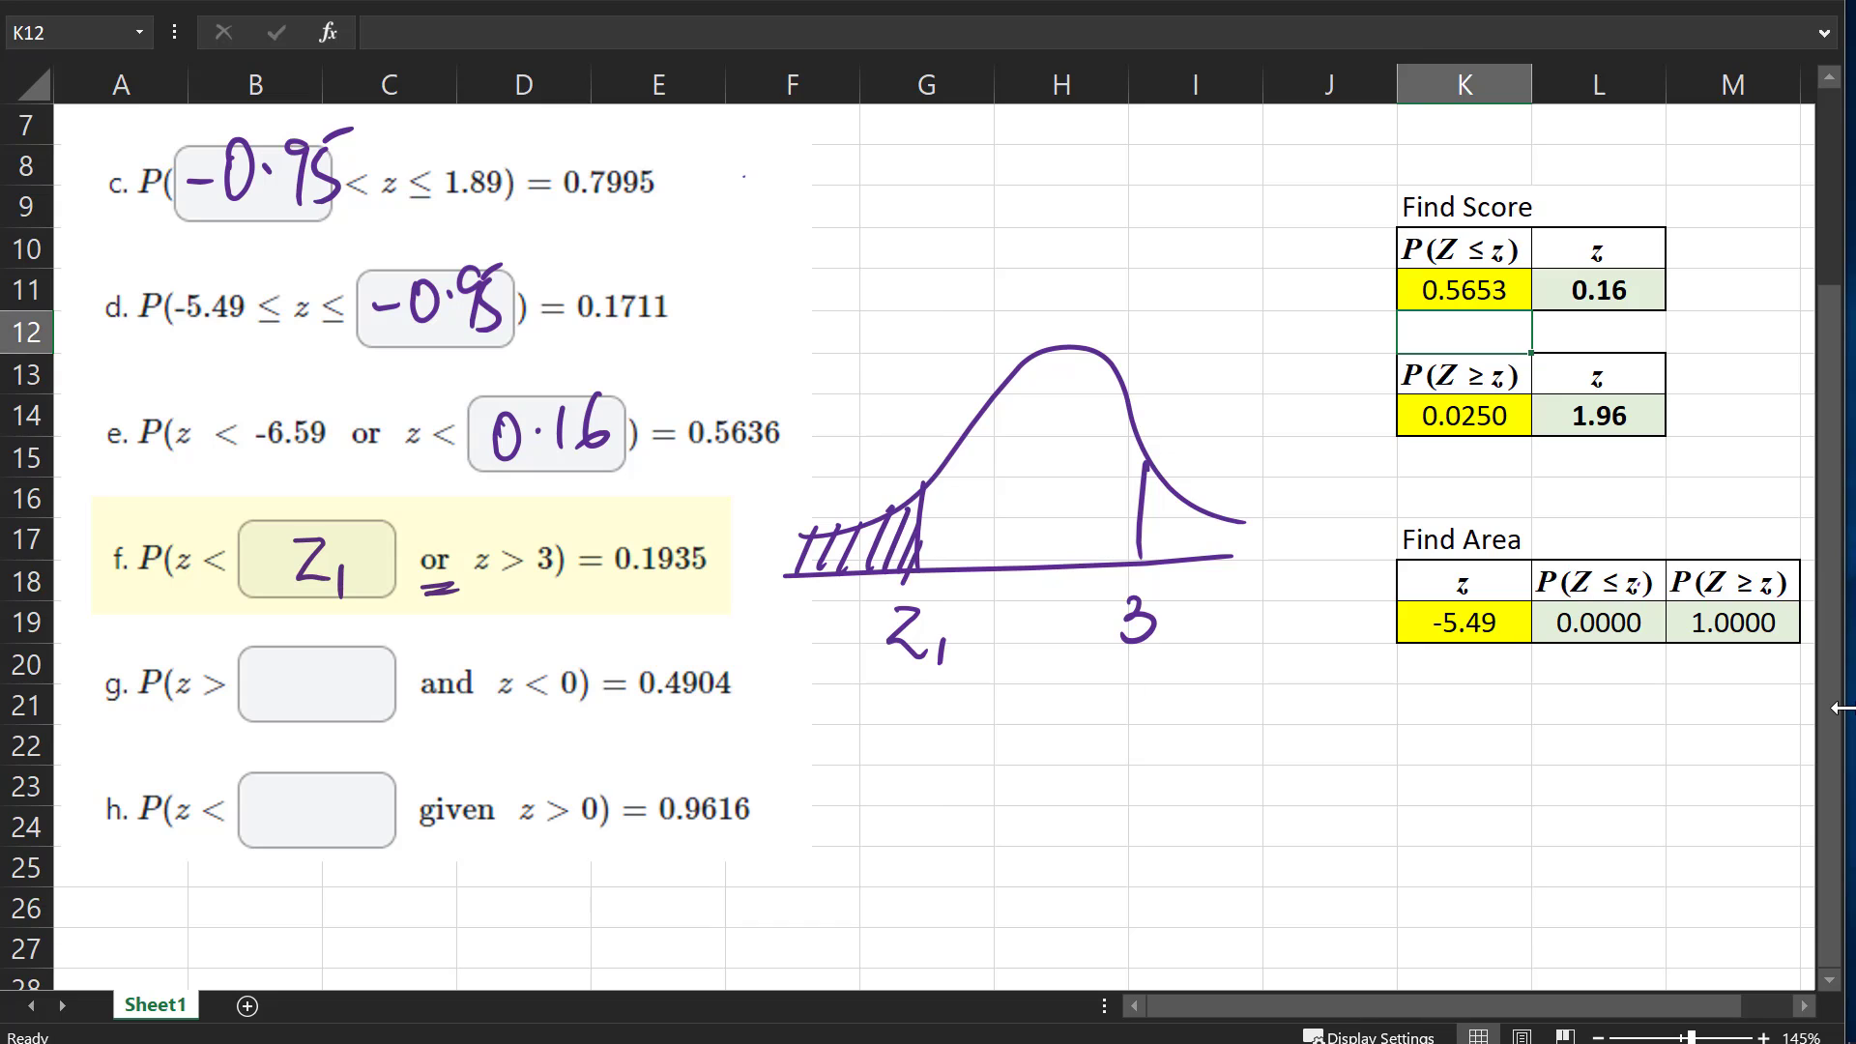
# Shade the area right of 3 and label both shaded tails together as 0.1935 with pointer lines
pyautogui.moveTo(1151, 491); pyautogui.dragTo(1145, 531)
pyautogui.moveTo(1185, 489); pyautogui.dragTo(1181, 559)
pyautogui.moveTo(1215, 522); pyautogui.dragTo(1199, 559)
pyautogui.moveTo(1128, 263); pyautogui.dragTo(1219, 522)
pyautogui.moveTo(1232, 537); pyautogui.dragTo(1290, 547)
pyautogui.moveTo(1228, 559); pyautogui.dragTo(1315, 556)
pyautogui.moveTo(943, 322); pyautogui.dragTo(853, 551)
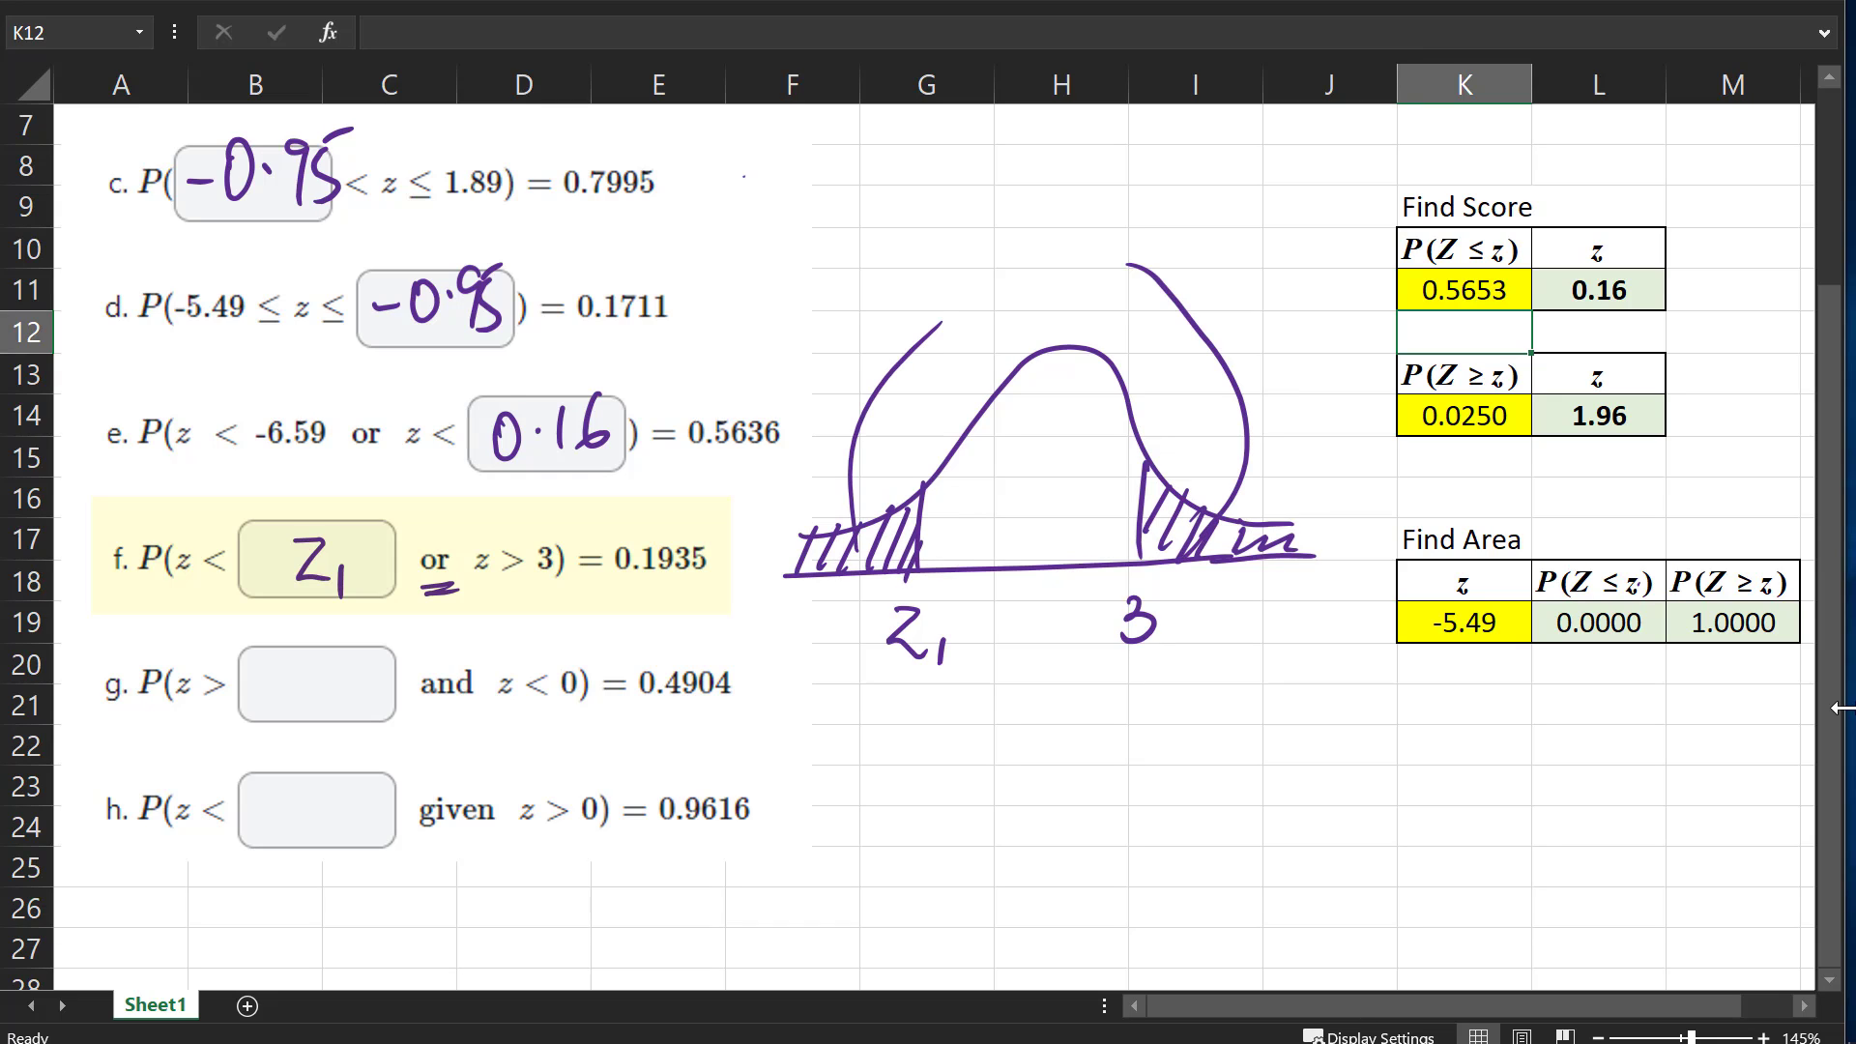
pyautogui.click(1015, 290)
pyautogui.moveTo(982, 275)
pyautogui.mouseDown()
pyautogui.moveTo(1035, 311)
pyautogui.moveTo(1102, 302)
pyautogui.mouseUp()
pyautogui.moveTo(1110, 253); pyautogui.dragTo(1138, 226)
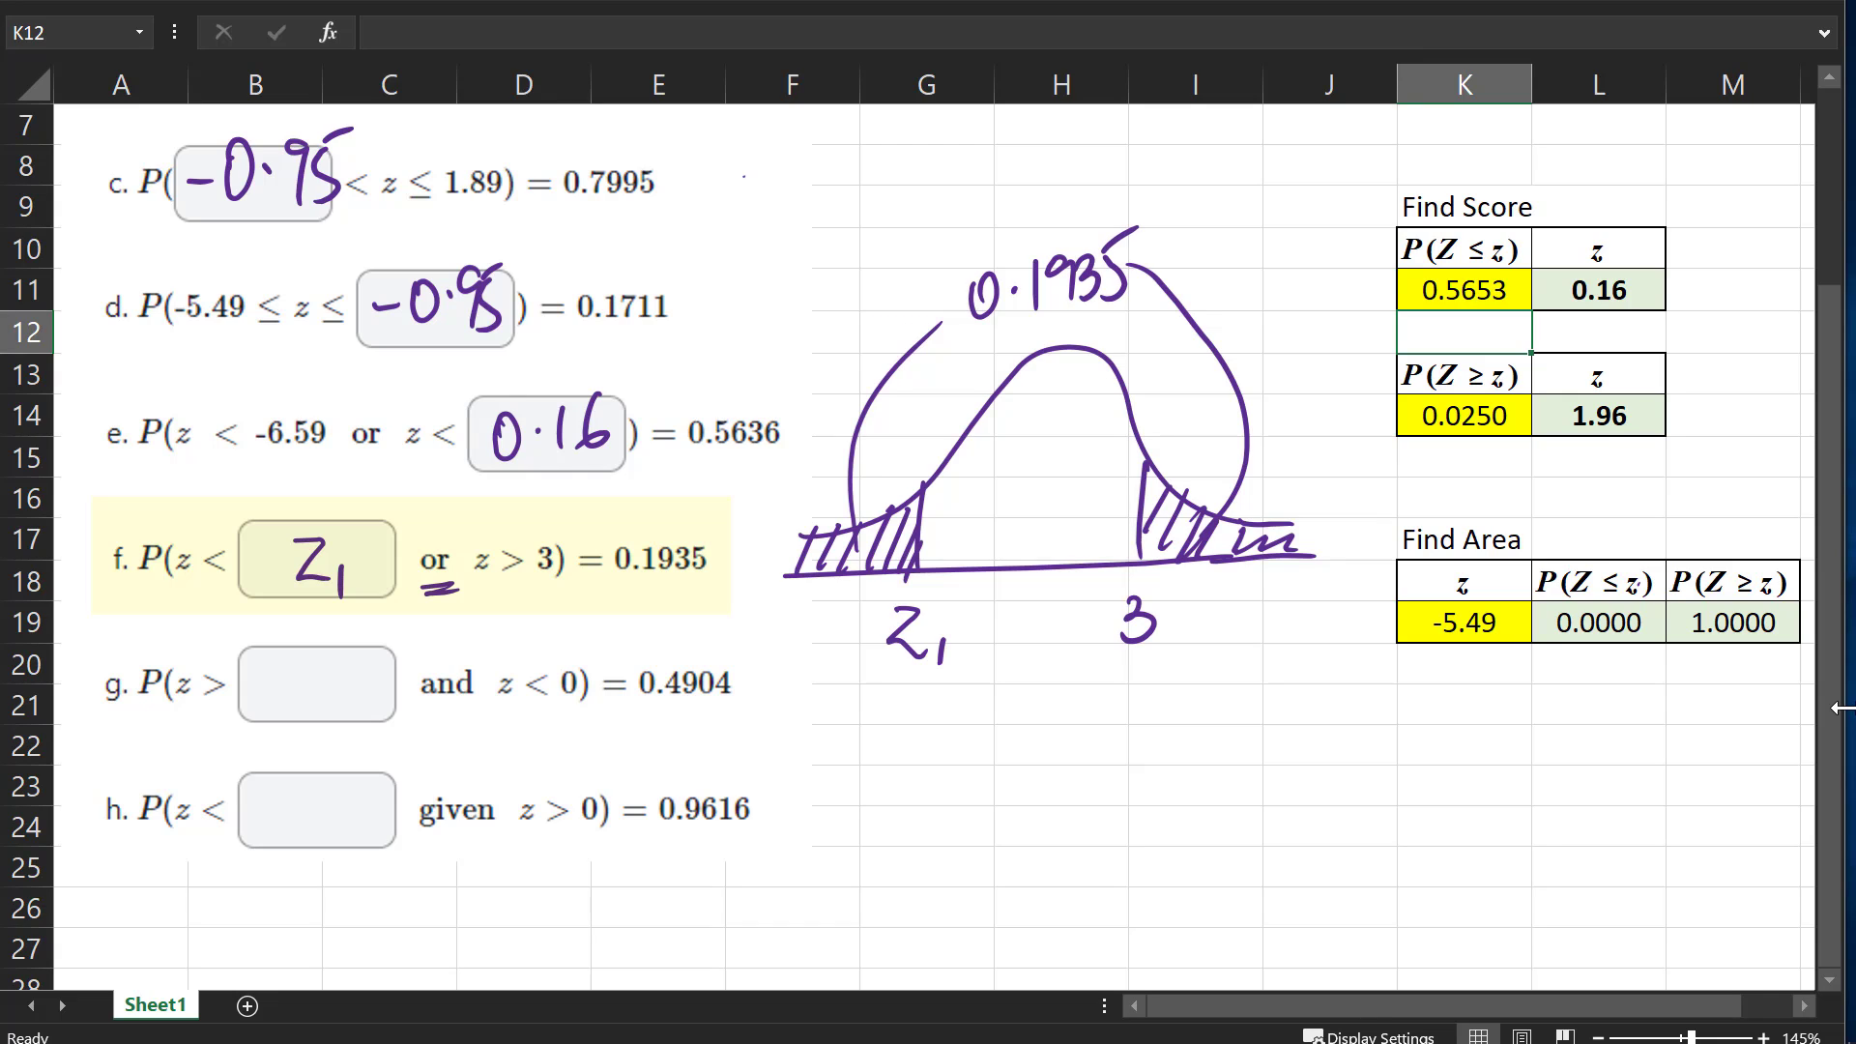
# Underline 0.1935 on the sketch and add more shading strokes to the tail left of z1
pyautogui.moveTo(1330, 495)
pyautogui.mouseDown()
pyautogui.moveTo(1175, 461)
pyautogui.moveTo(1361, 549)
pyautogui.moveTo(1293, 452)
pyautogui.mouseUp()
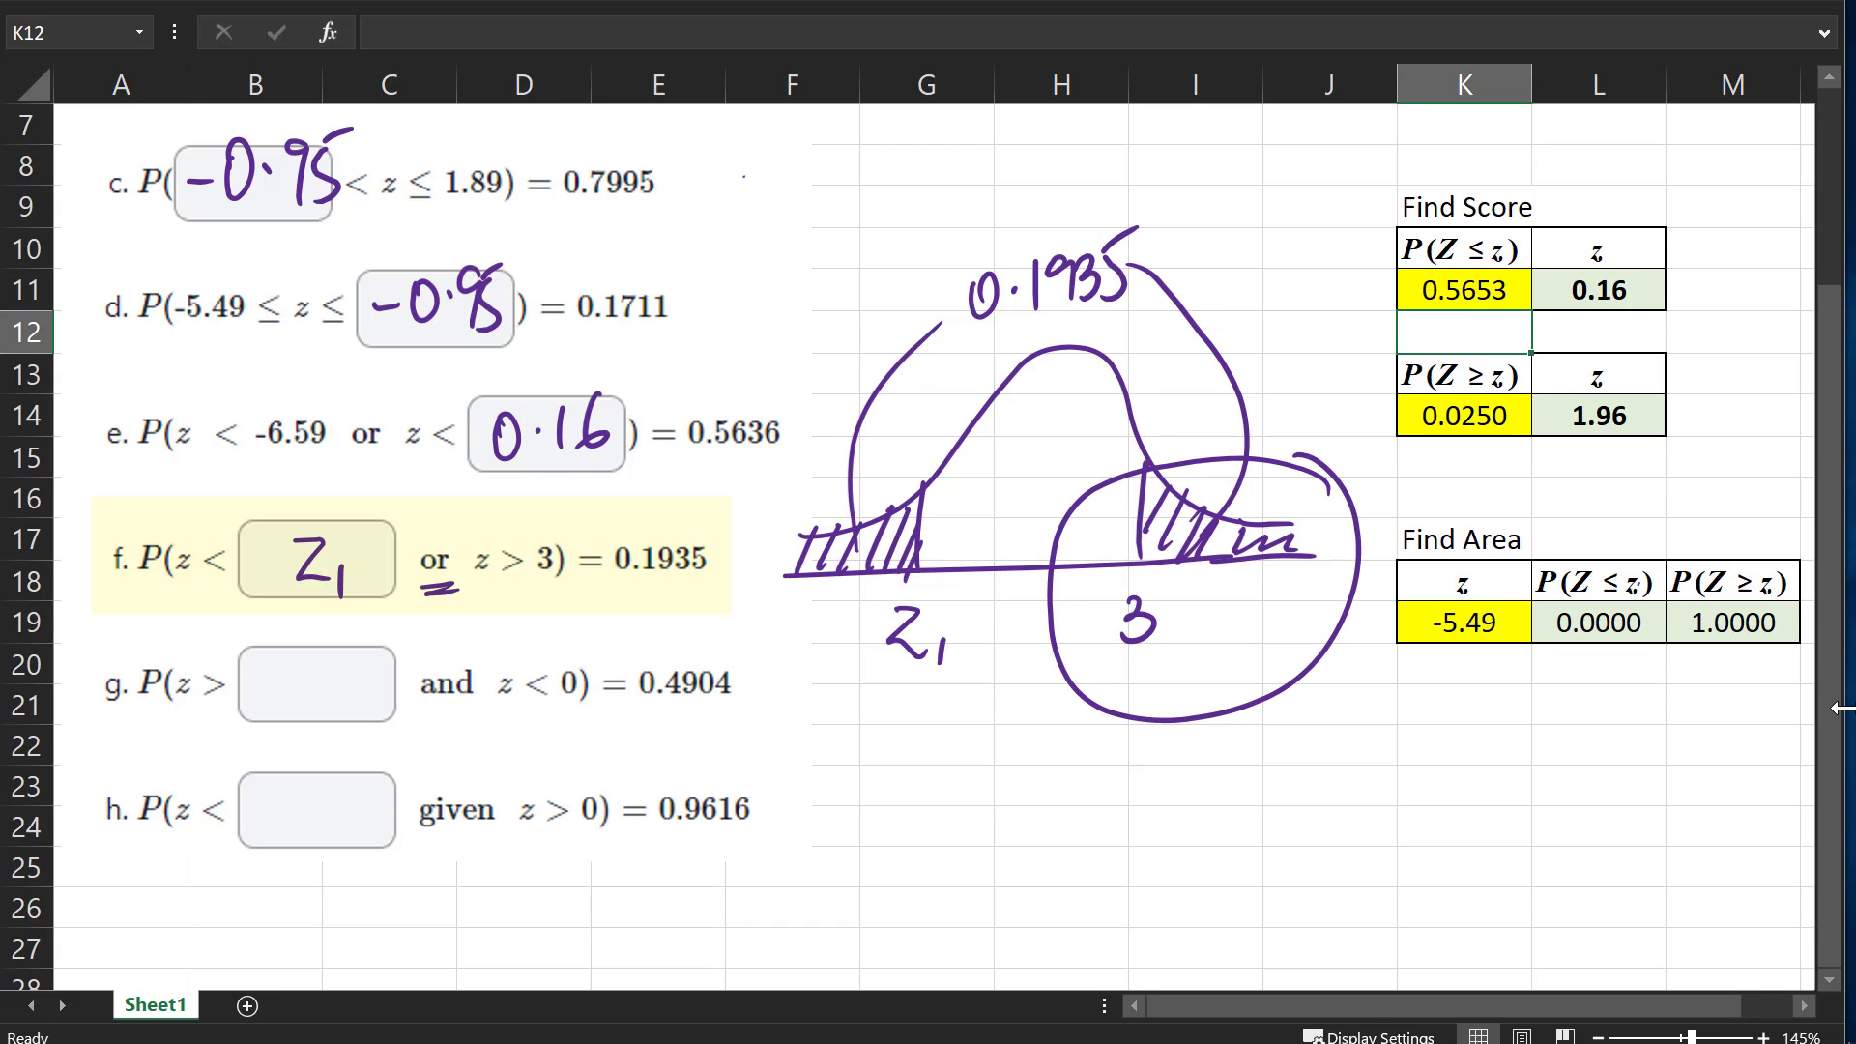
pyautogui.hotkey('ctrl', 'z')
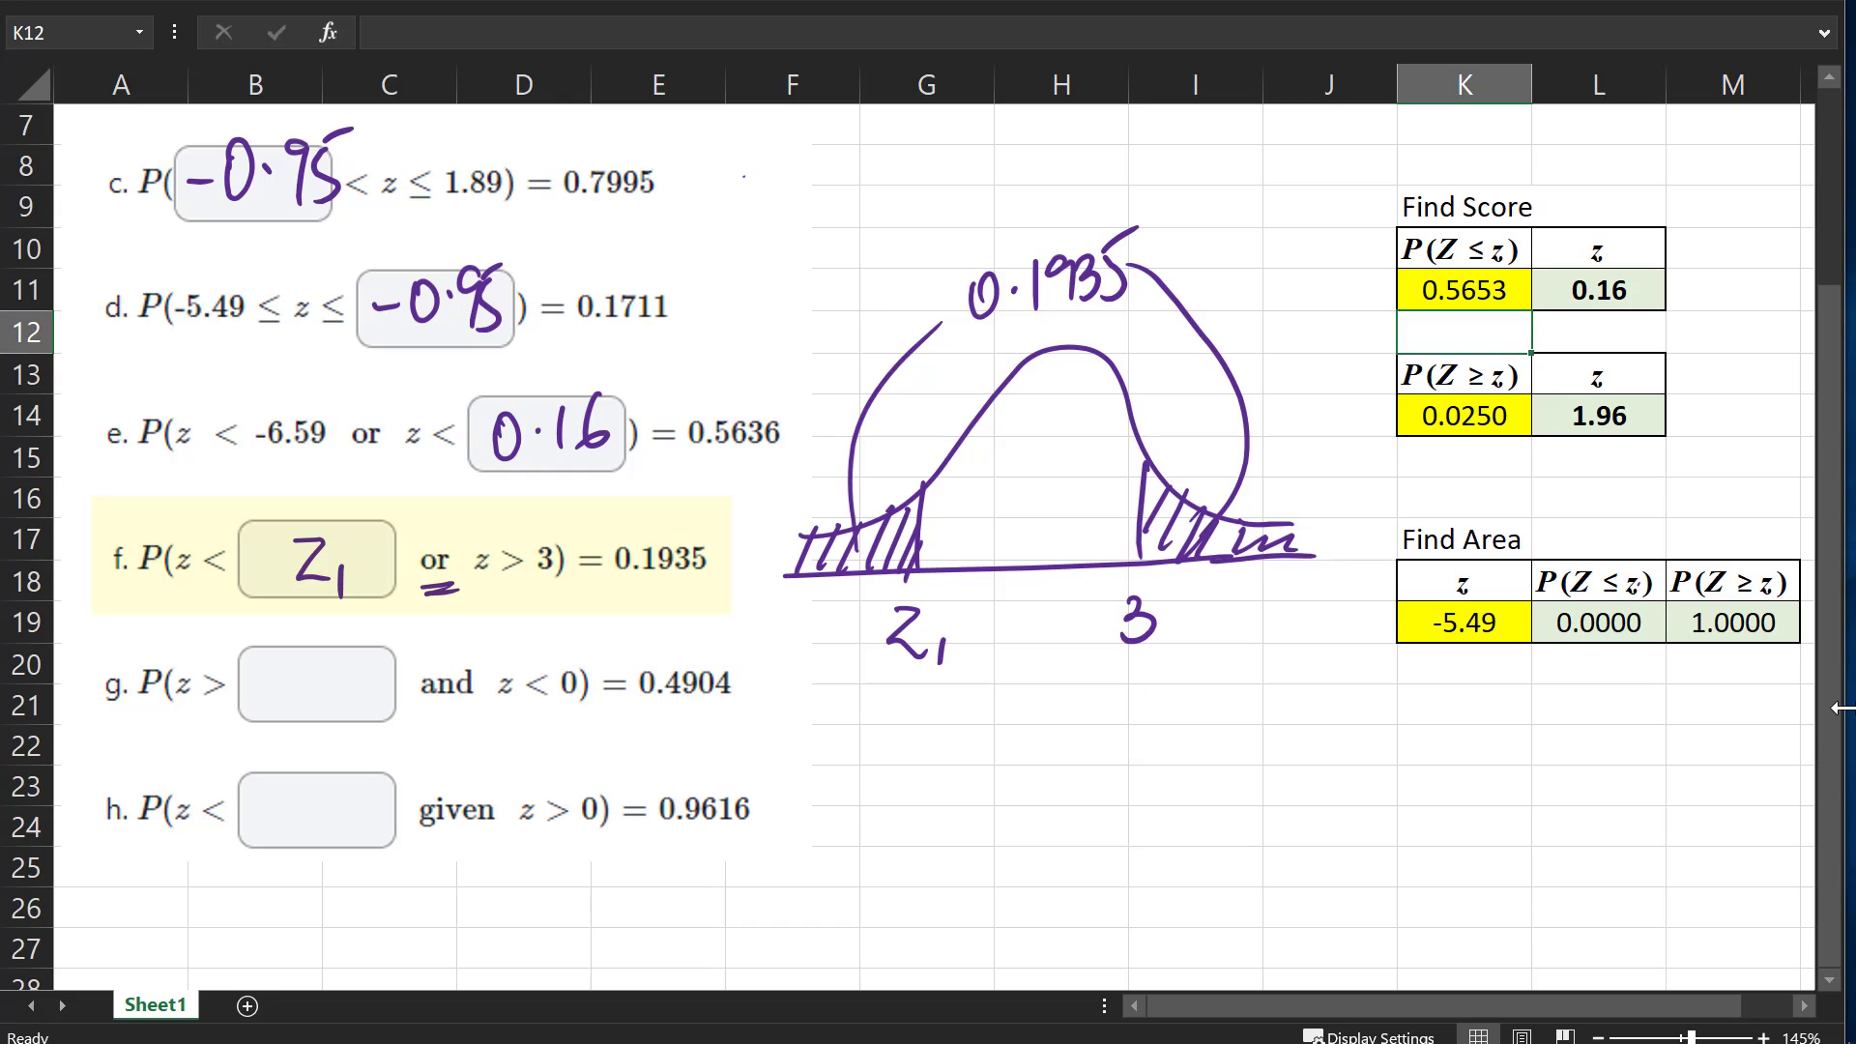
pyautogui.moveTo(1030, 317); pyautogui.dragTo(1110, 314)
pyautogui.moveTo(1004, 339); pyautogui.dragTo(1099, 326)
pyautogui.moveTo(879, 522); pyautogui.dragTo(858, 572)
pyautogui.moveTo(856, 531); pyautogui.dragTo(833, 566)
# Set the z value under Find Area to 3
pyautogui.click(1461, 625)
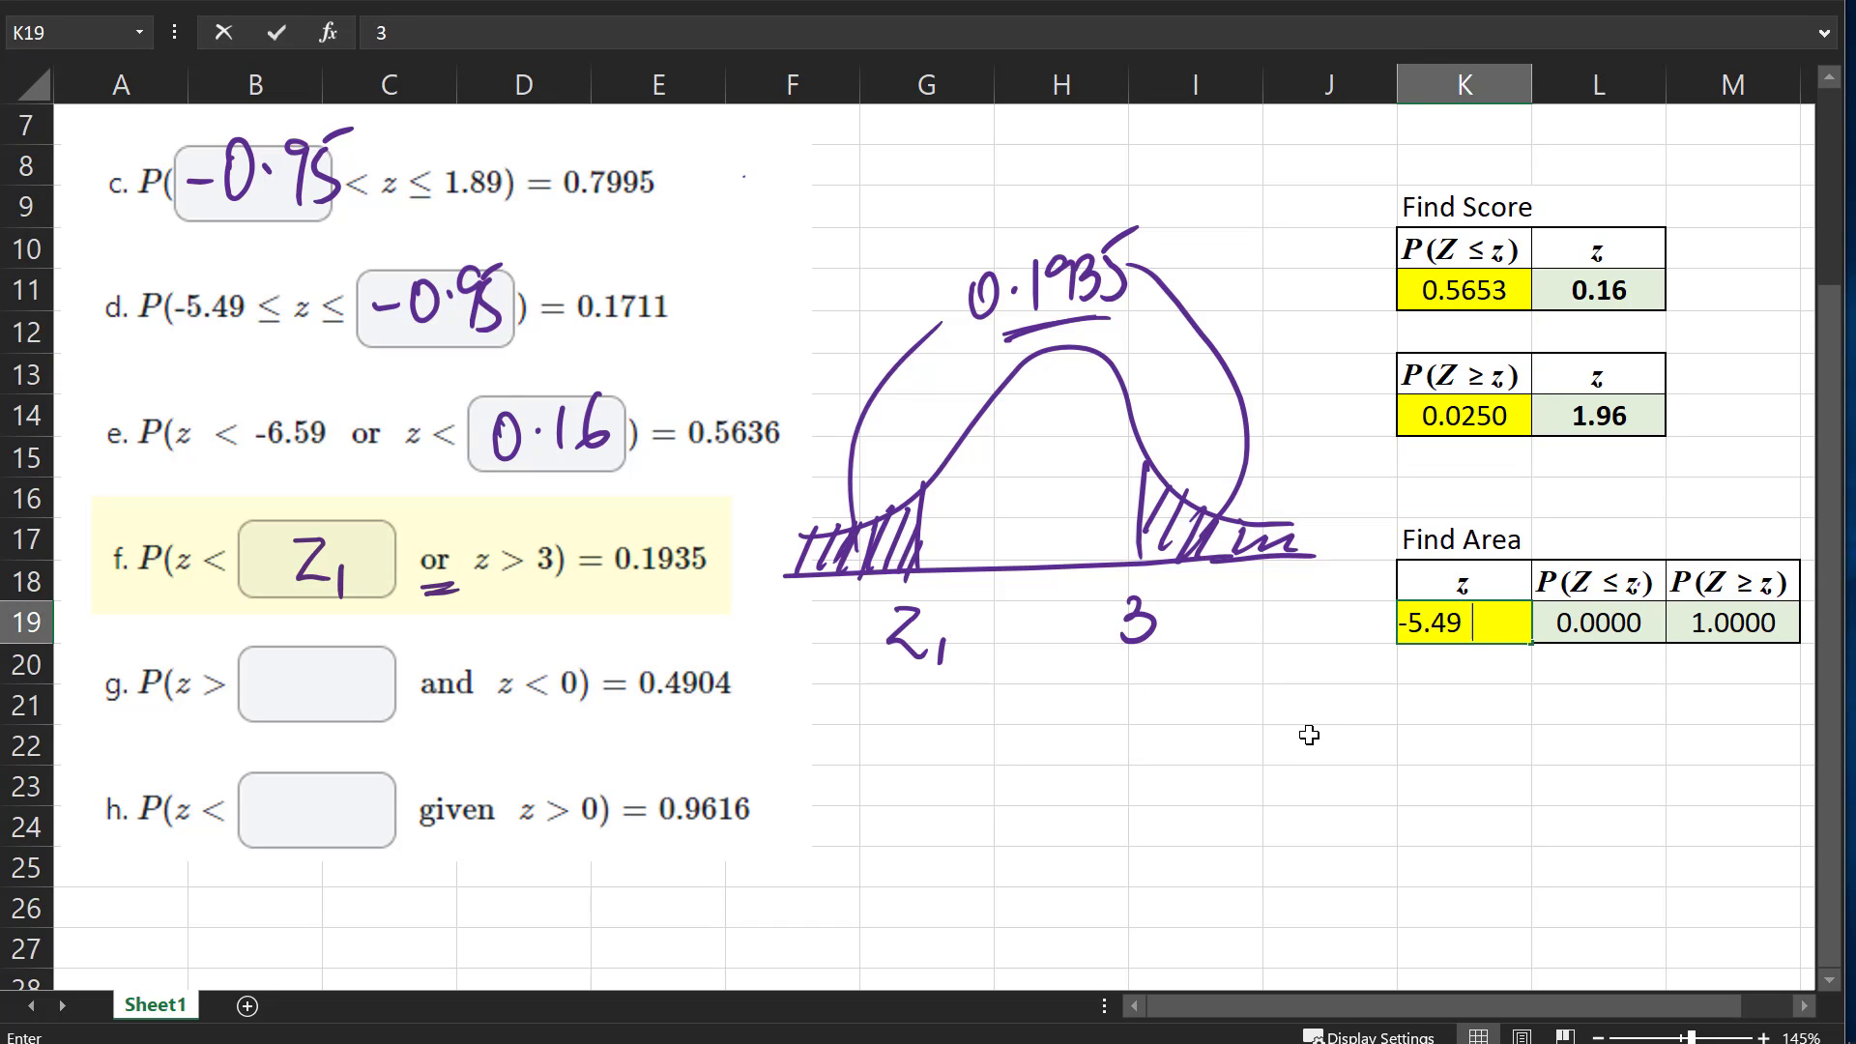
pyautogui.write('3')
pyautogui.press('Return')
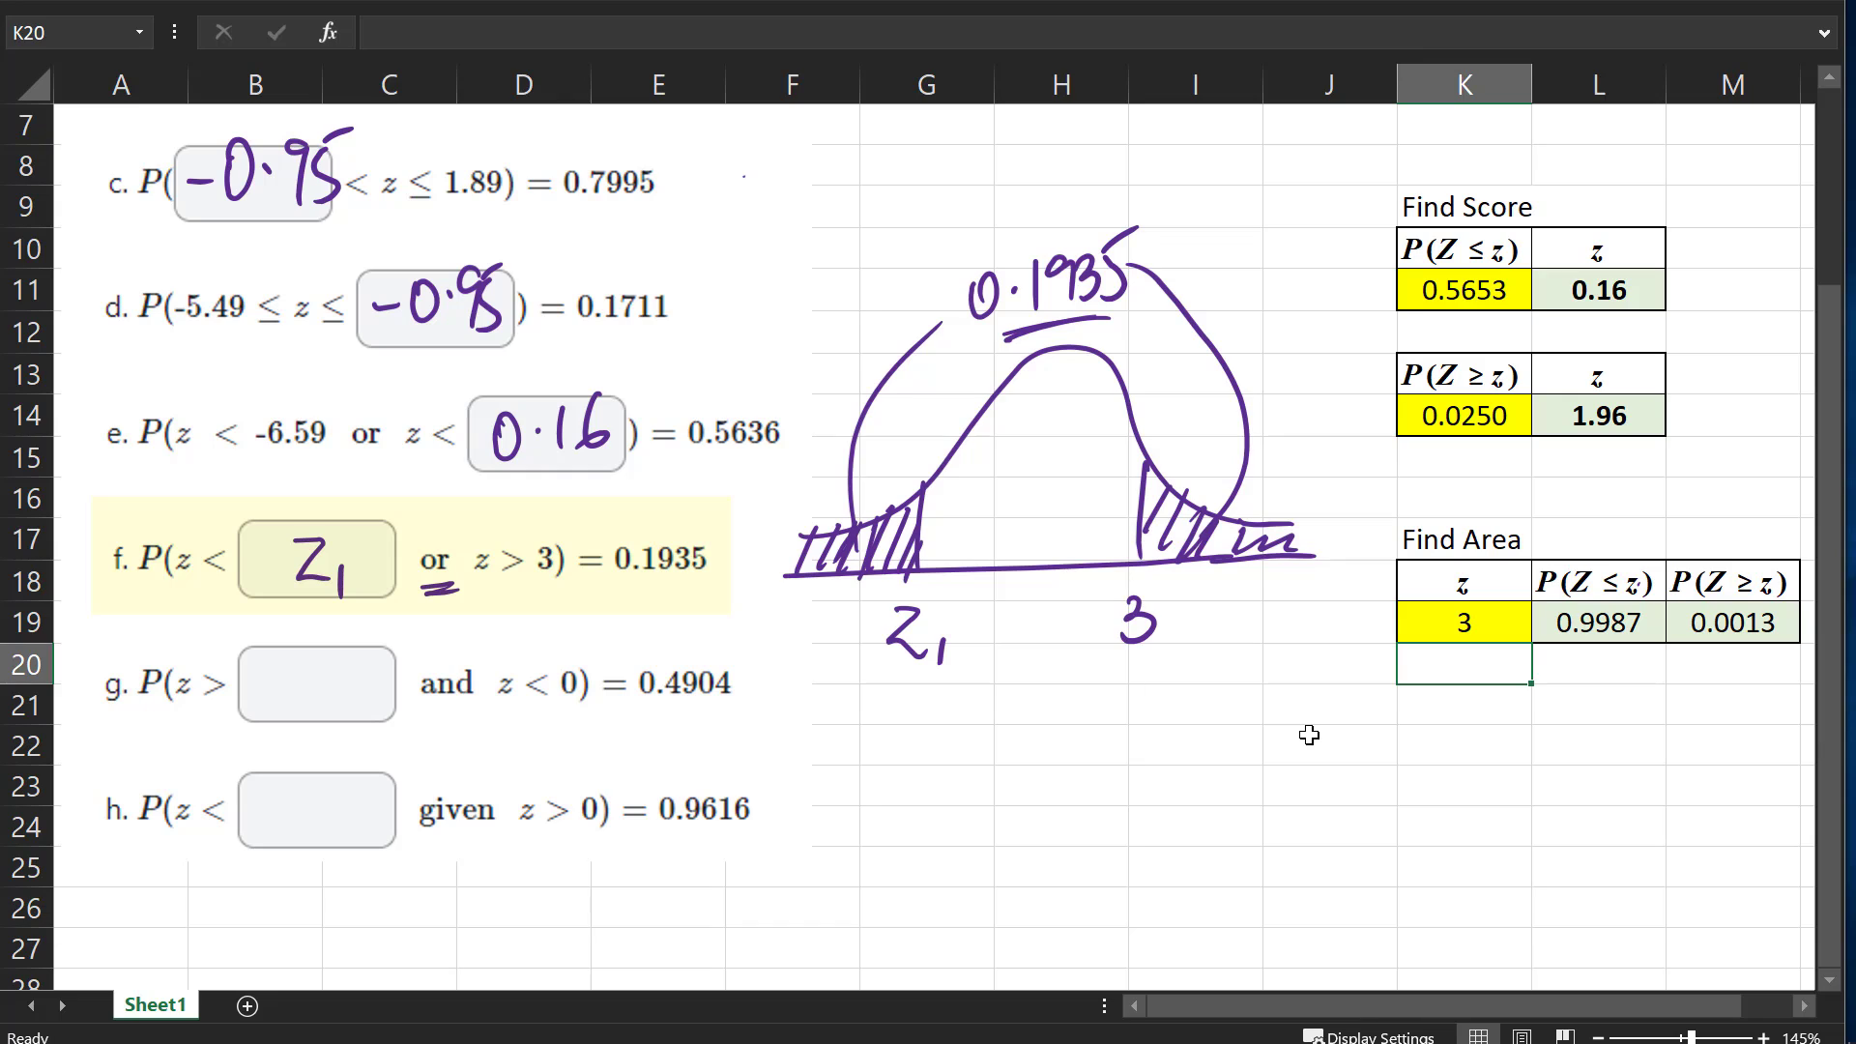
# Circle the P(Z ≥ z) result under Find Area and label the tail right of 3 with an underlined 0.0013
pyautogui.moveTo(1771, 530)
pyautogui.mouseDown()
pyautogui.moveTo(1672, 576)
pyautogui.moveTo(1752, 532)
pyautogui.mouseUp()
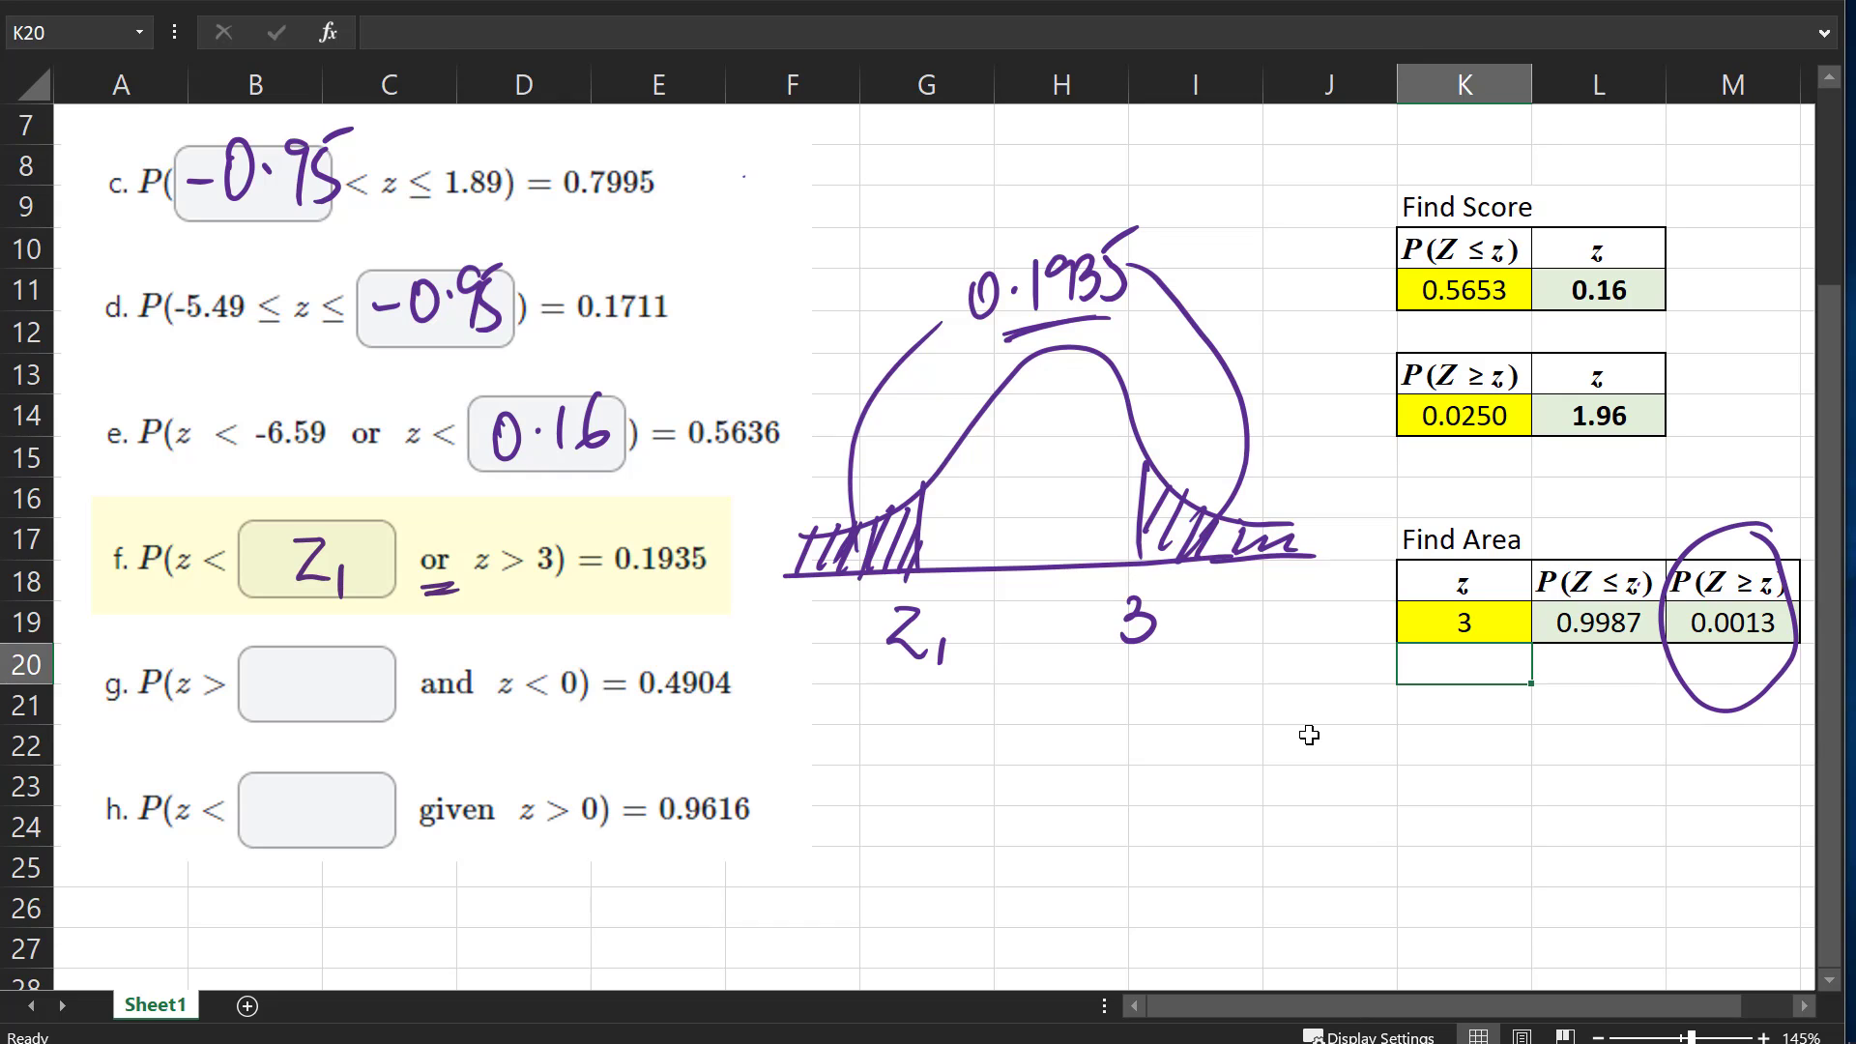
pyautogui.moveTo(1235, 554)
pyautogui.mouseDown()
pyautogui.moveTo(1236, 629)
pyautogui.moveTo(1206, 677)
pyautogui.moveTo(1274, 669)
pyautogui.moveTo(1310, 696)
pyautogui.moveTo(1305, 657)
pyautogui.moveTo(1337, 686)
pyautogui.mouseUp()
pyautogui.moveTo(1344, 653); pyautogui.dragTo(1349, 704)
pyautogui.moveTo(1249, 737); pyautogui.dragTo(1385, 721)
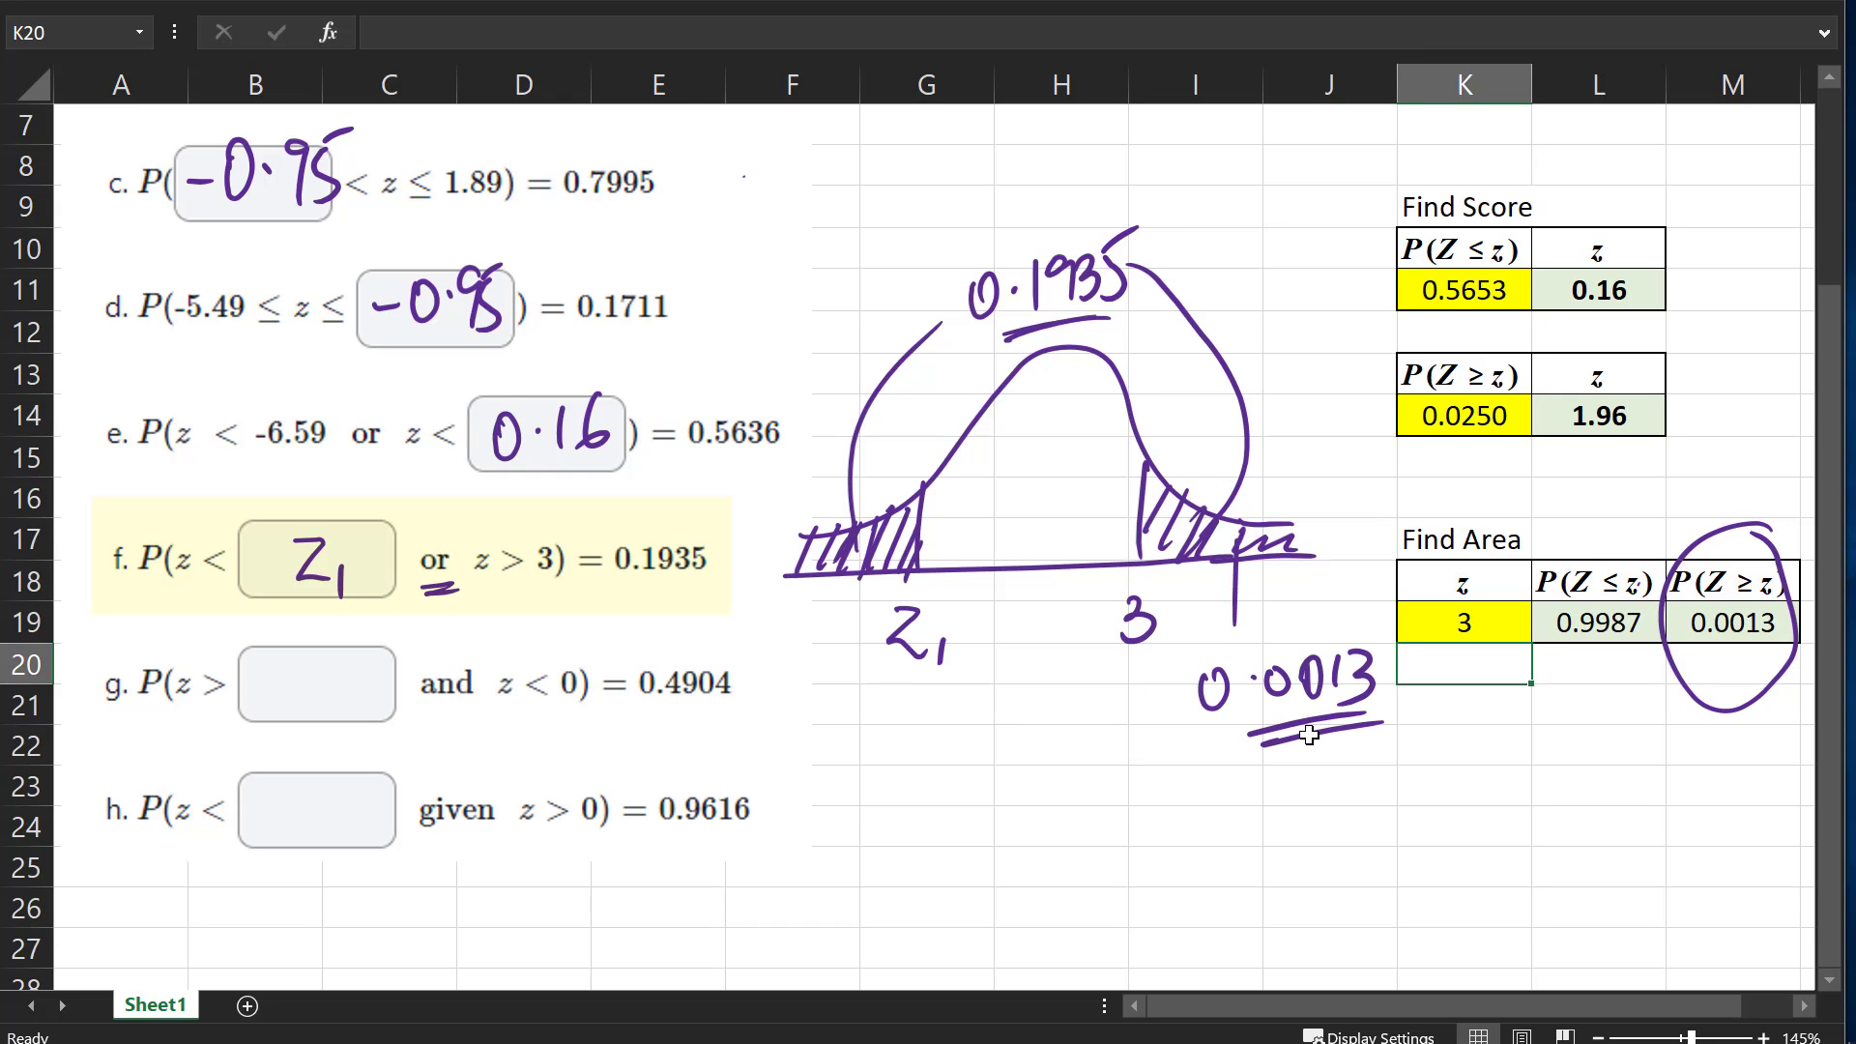
# Circle 0.1935 and the tail left of z1, and set the P(Z ≤ z) value under Find Score to =.1935-M19
pyautogui.moveTo(1148, 205)
pyautogui.mouseDown()
pyautogui.moveTo(952, 243)
pyautogui.moveTo(1155, 227)
pyautogui.mouseUp()
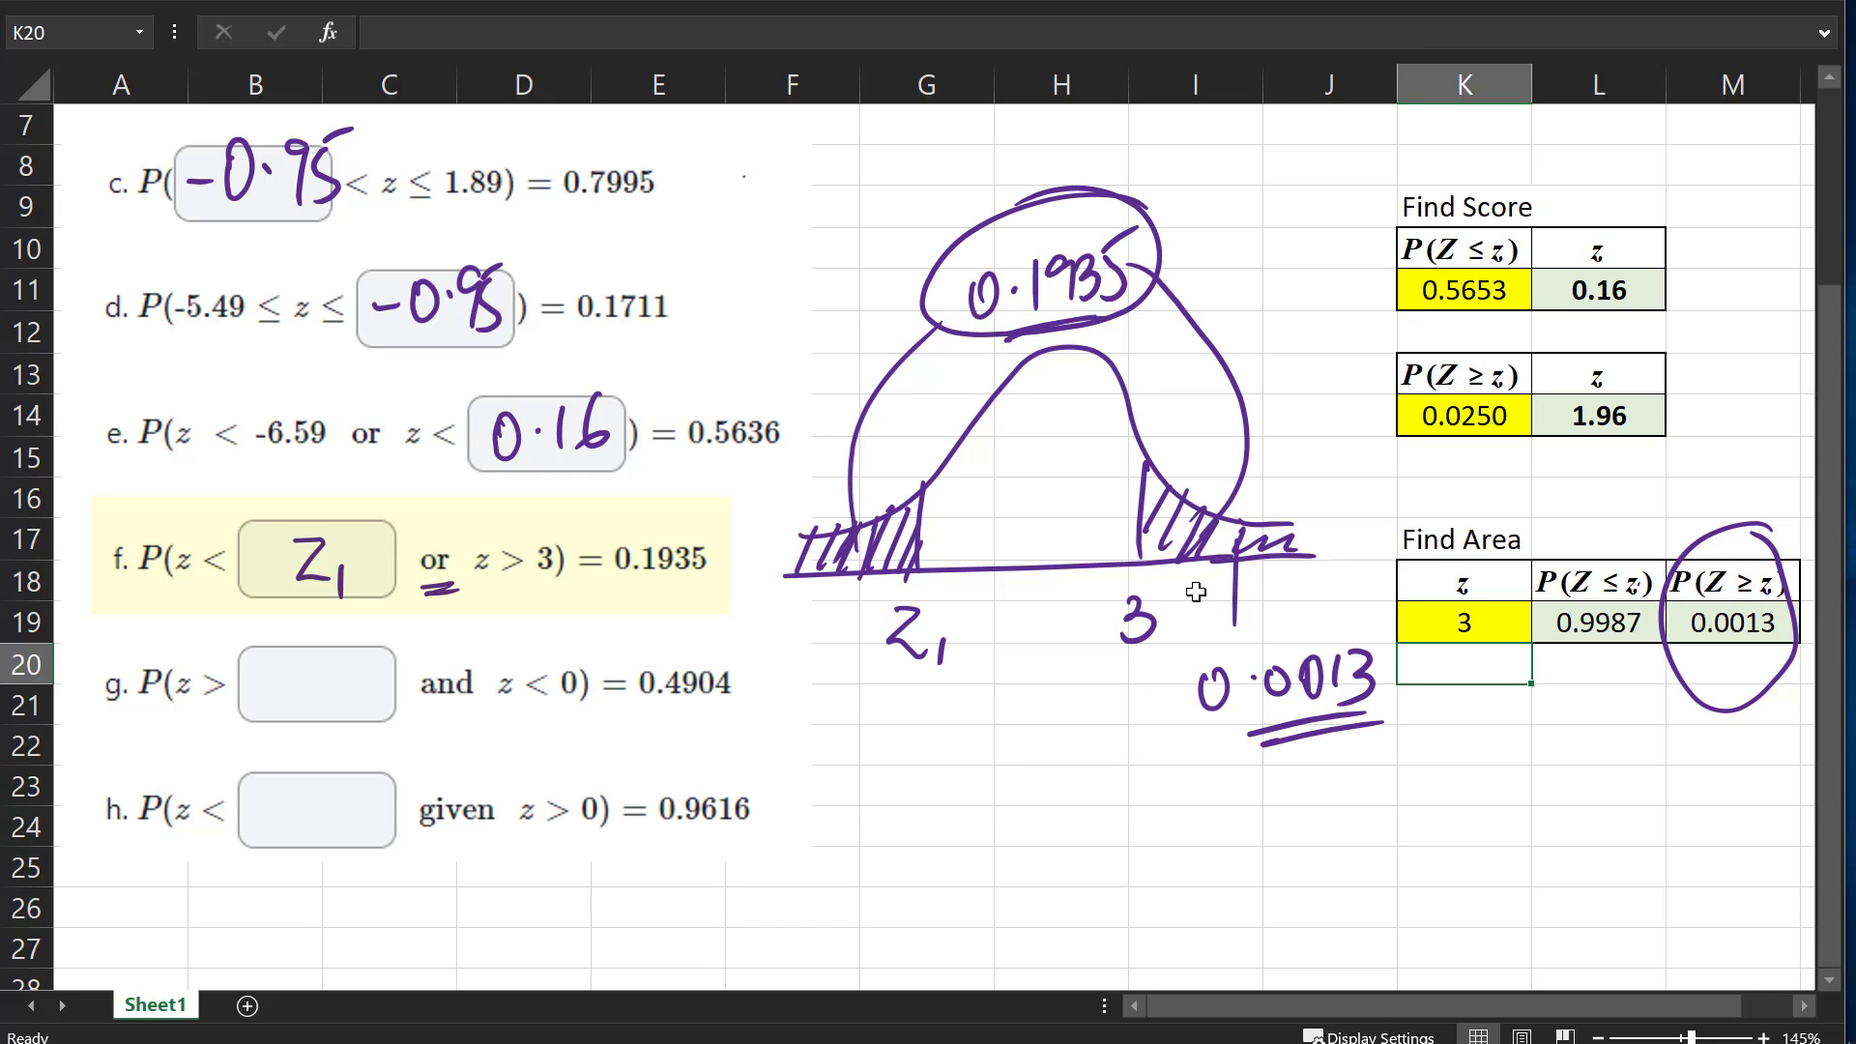
pyautogui.moveTo(928, 454)
pyautogui.mouseDown()
pyautogui.moveTo(788, 479)
pyautogui.moveTo(923, 453)
pyautogui.mouseUp()
pyautogui.click(1490, 294)
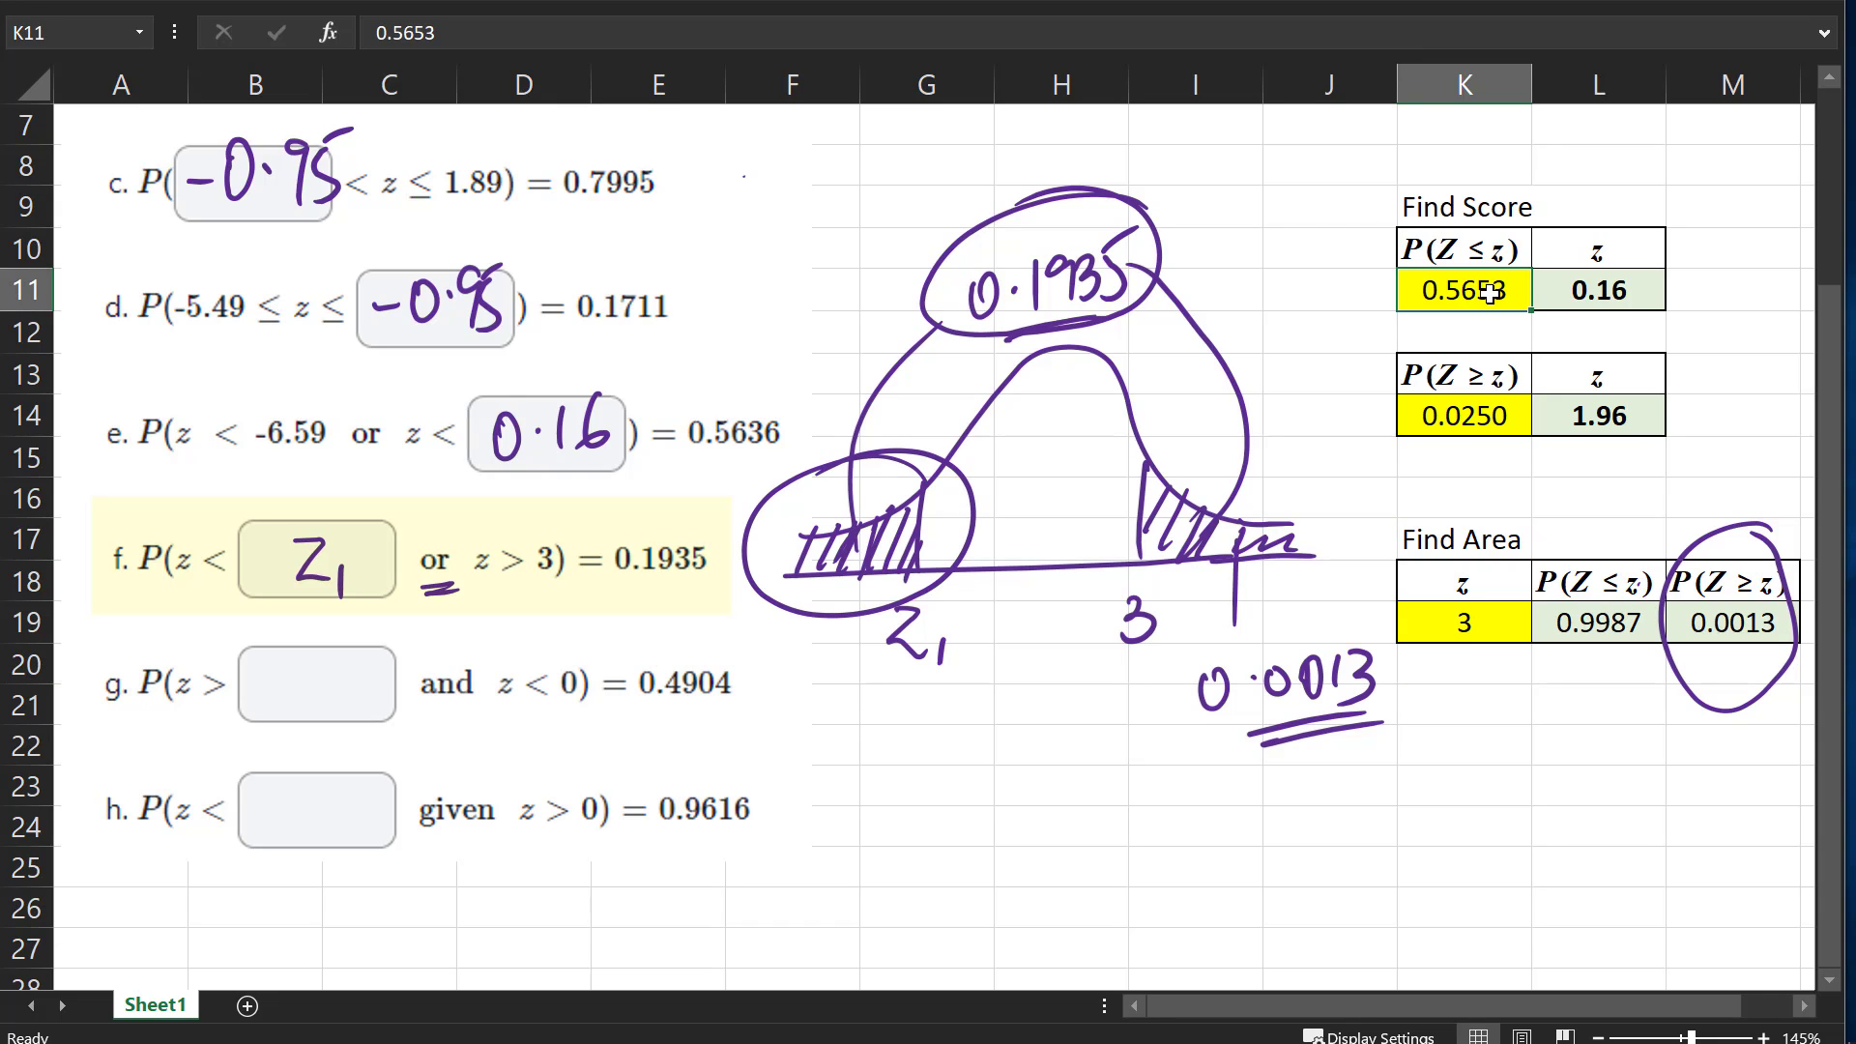
pyautogui.write('=.1')
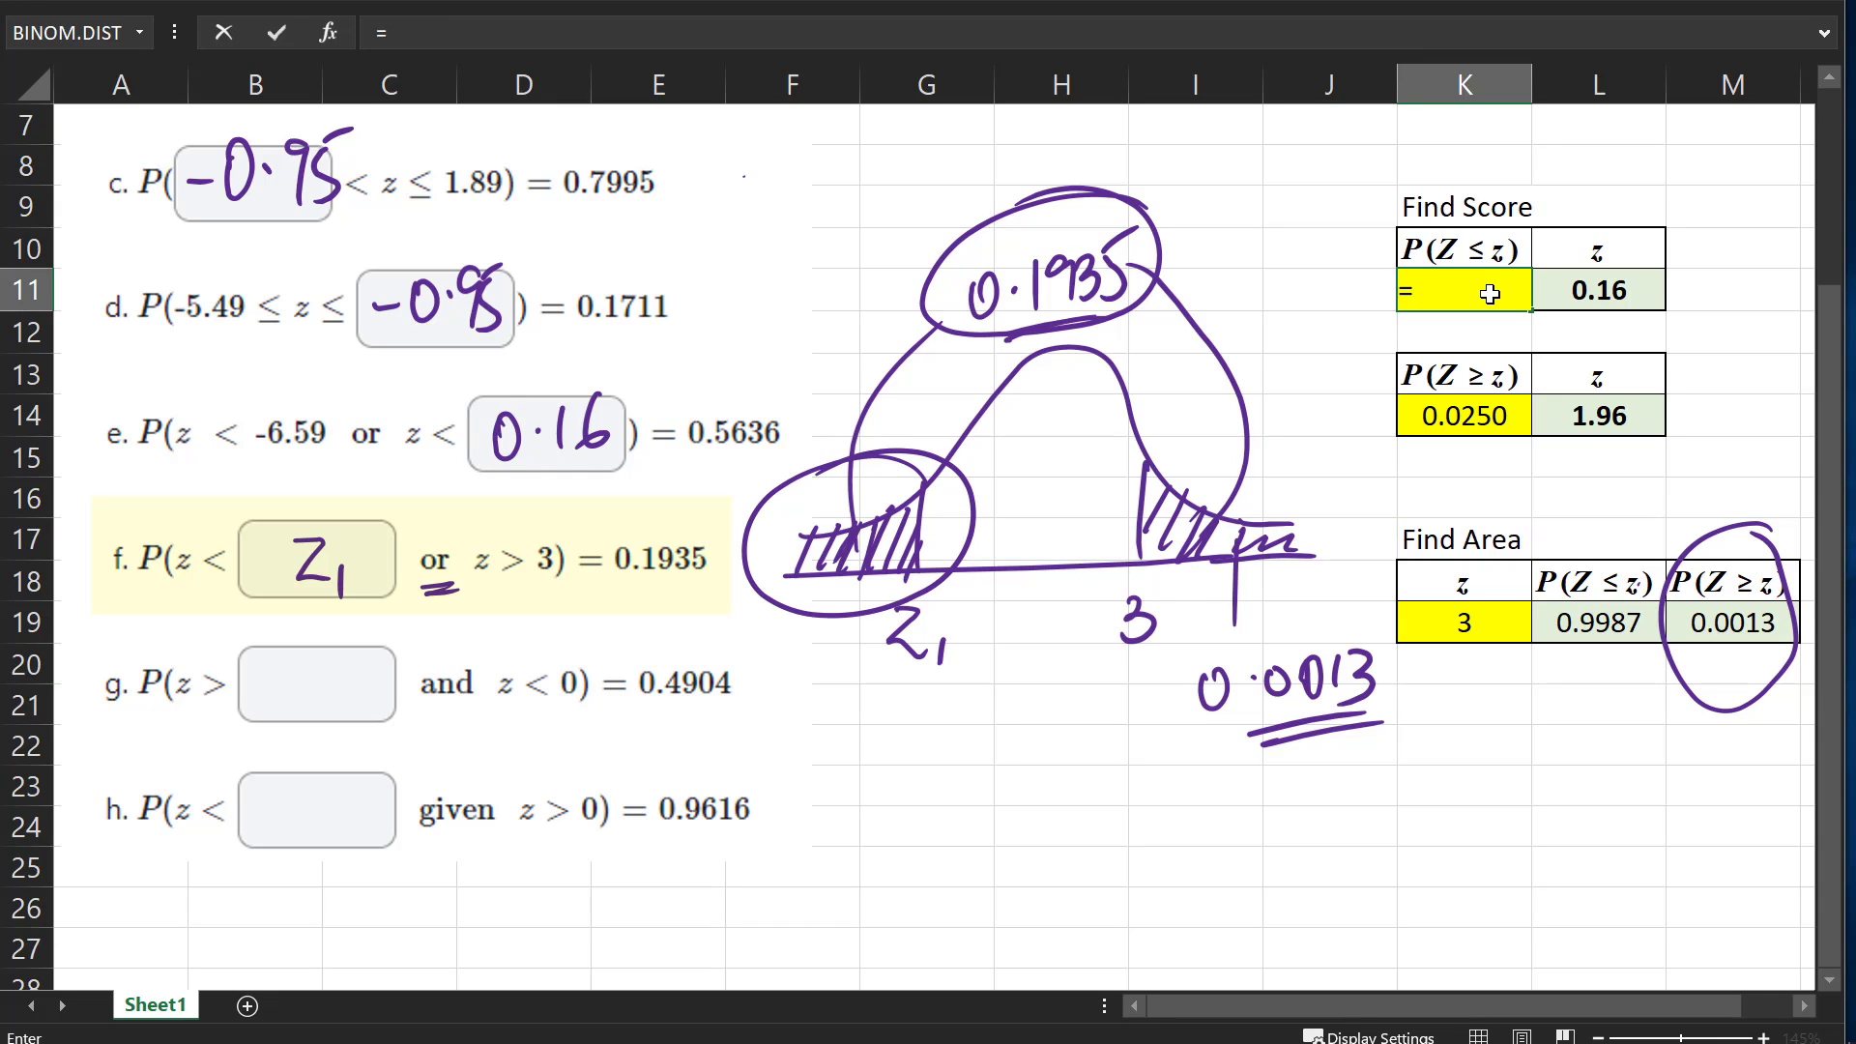
pyautogui.write('5-')
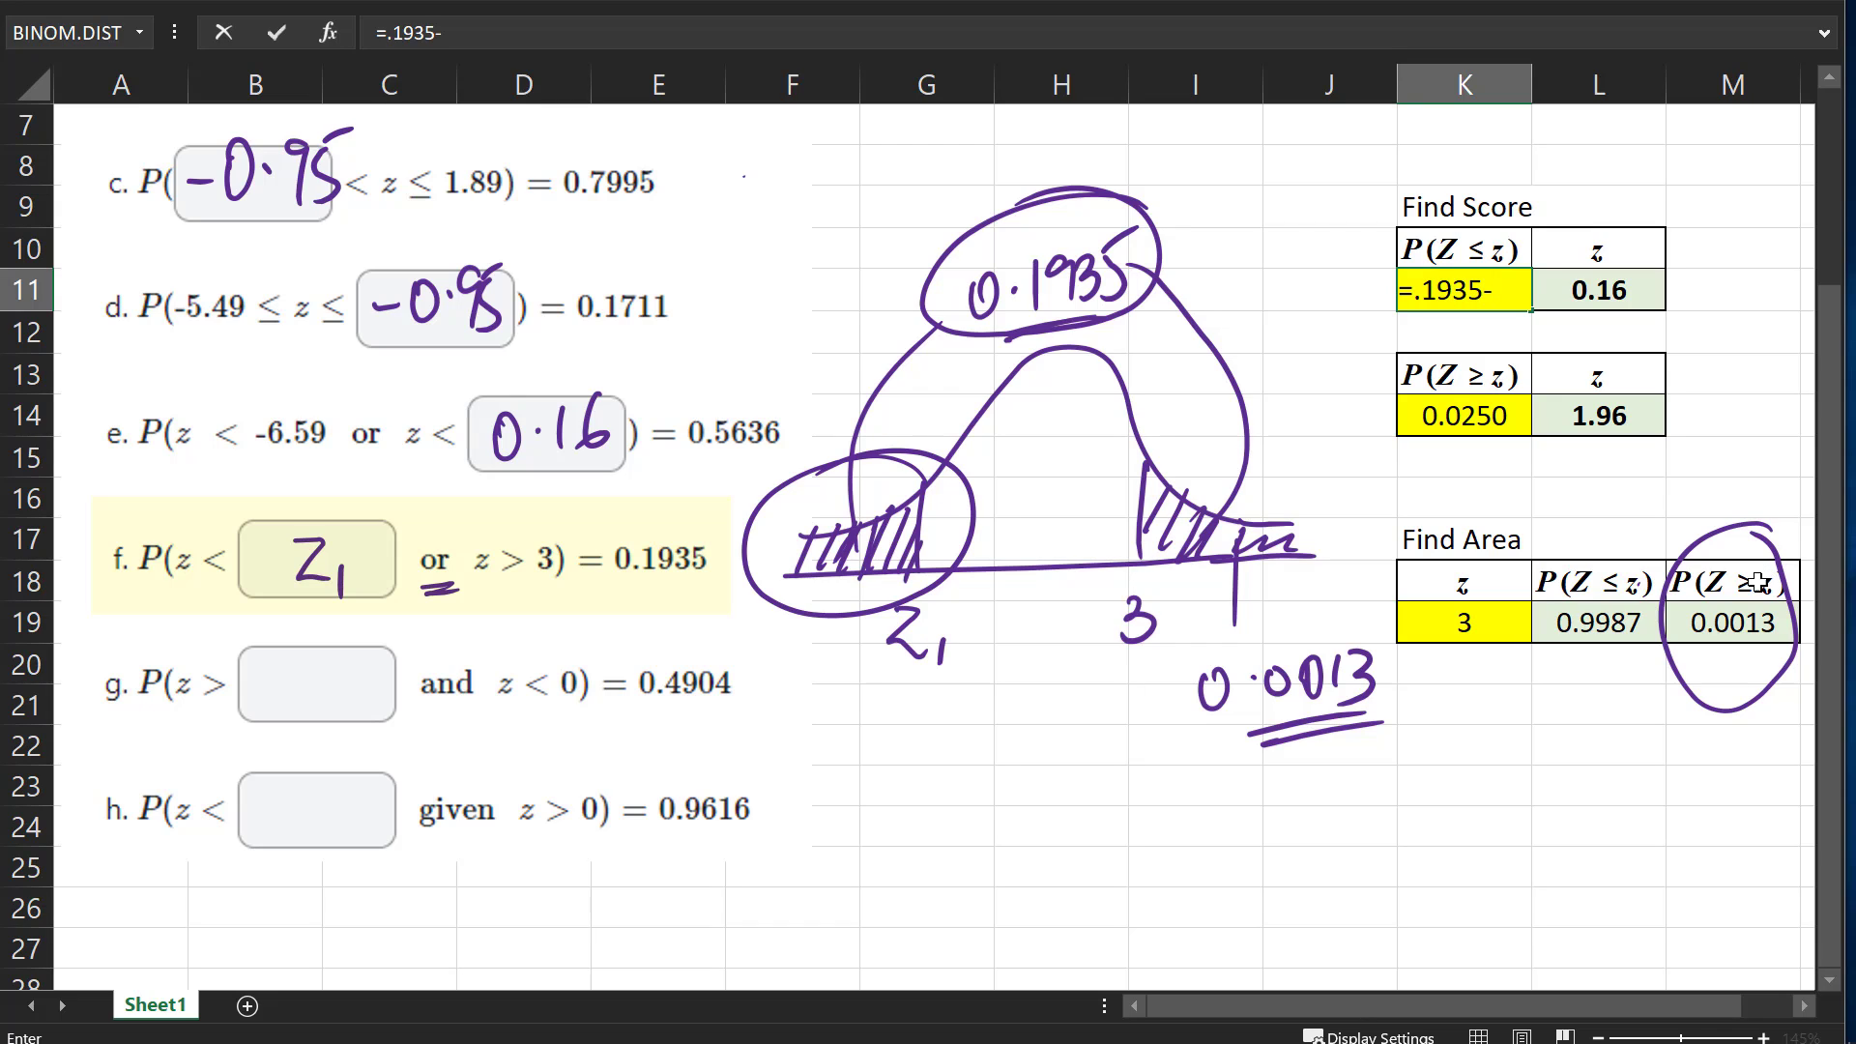
pyautogui.click(1755, 623)
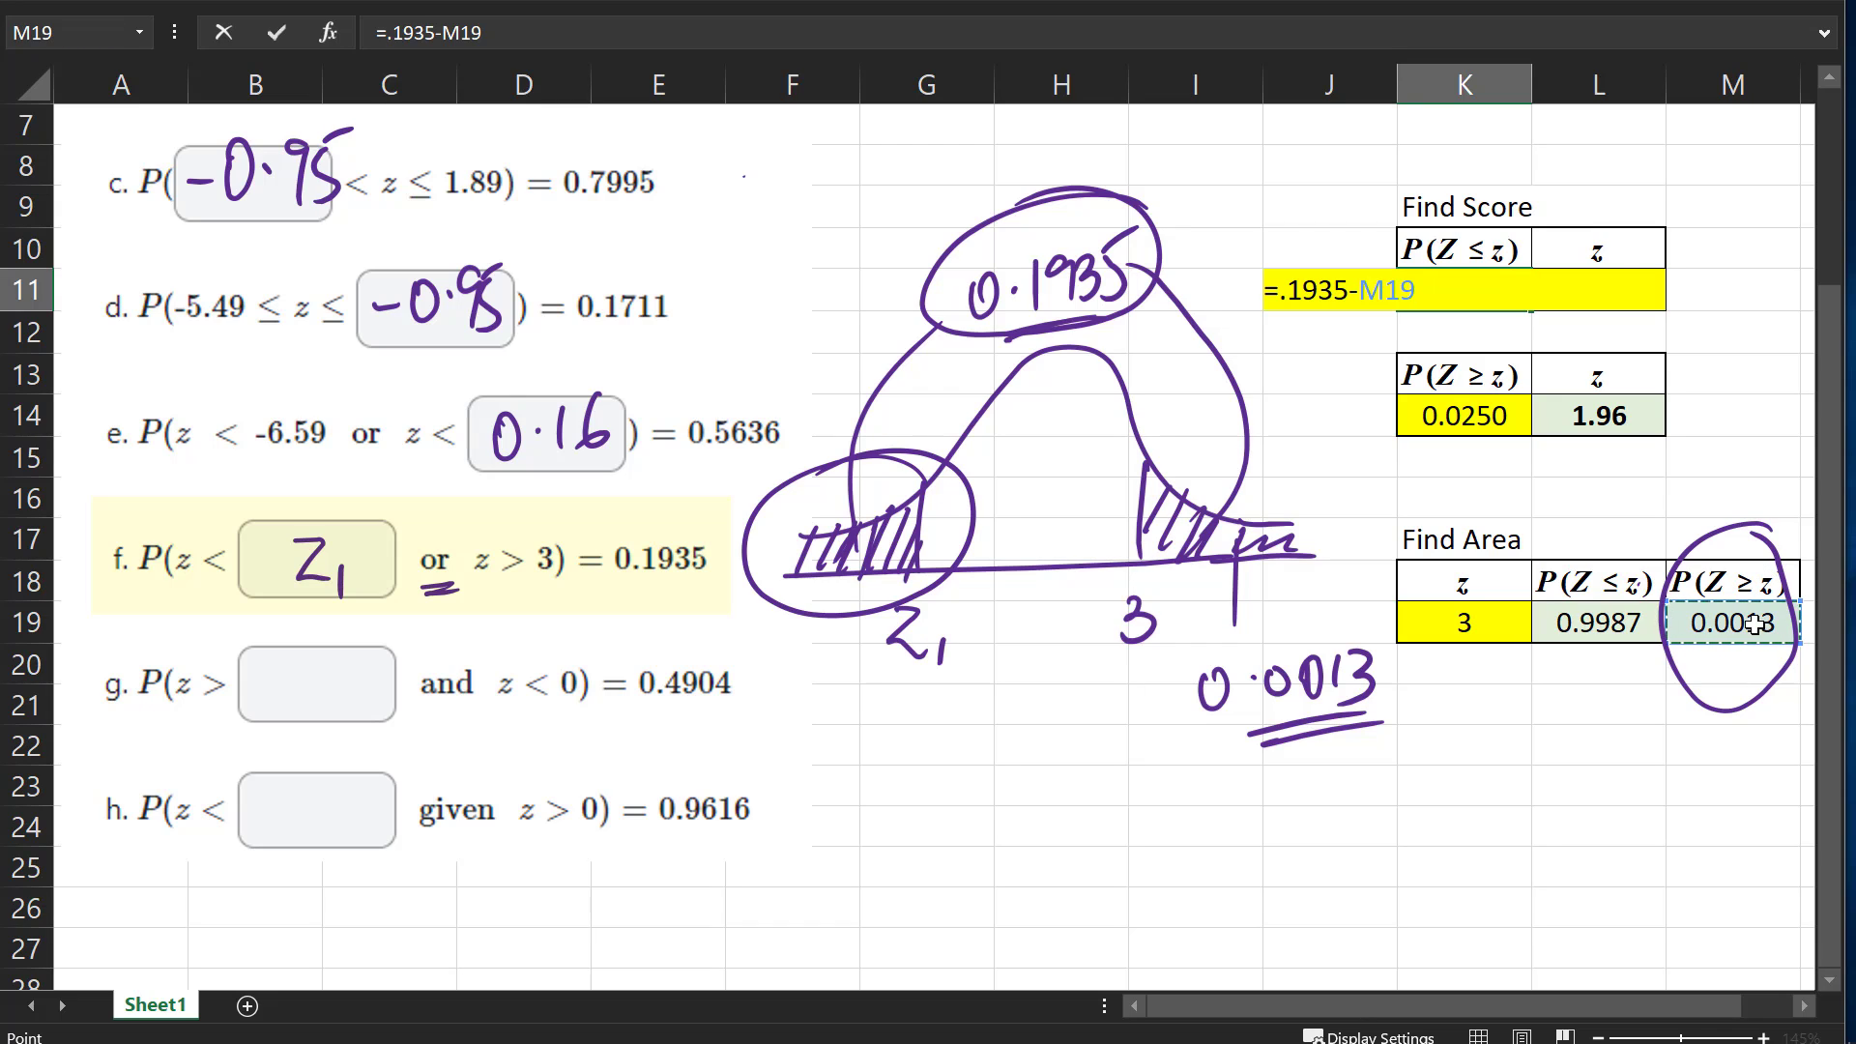
pyautogui.press('Return')
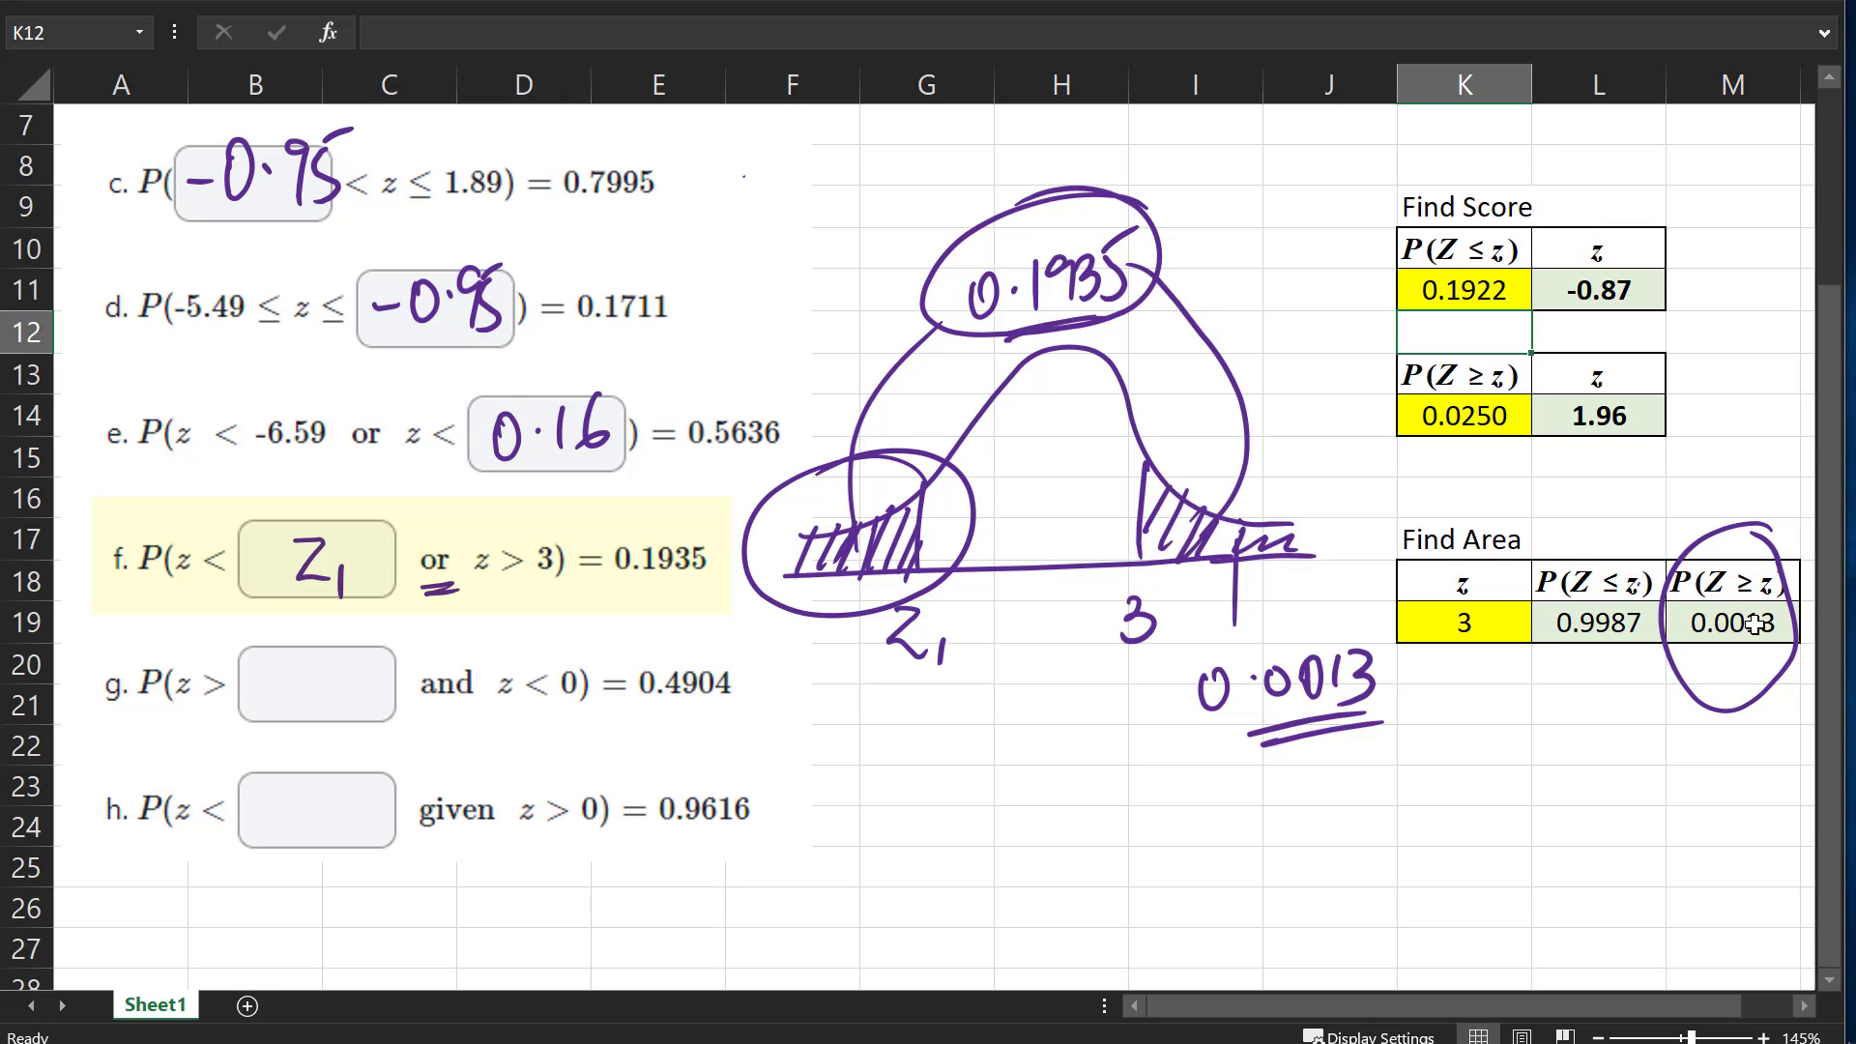
# Circle the P(Z ≤ z) entry under Find Score and underline the matching tail left of z1 on the sketch
pyautogui.moveTo(1401, 319)
pyautogui.mouseDown()
pyautogui.moveTo(1398, 299)
pyautogui.moveTo(1429, 310)
pyautogui.mouseUp()
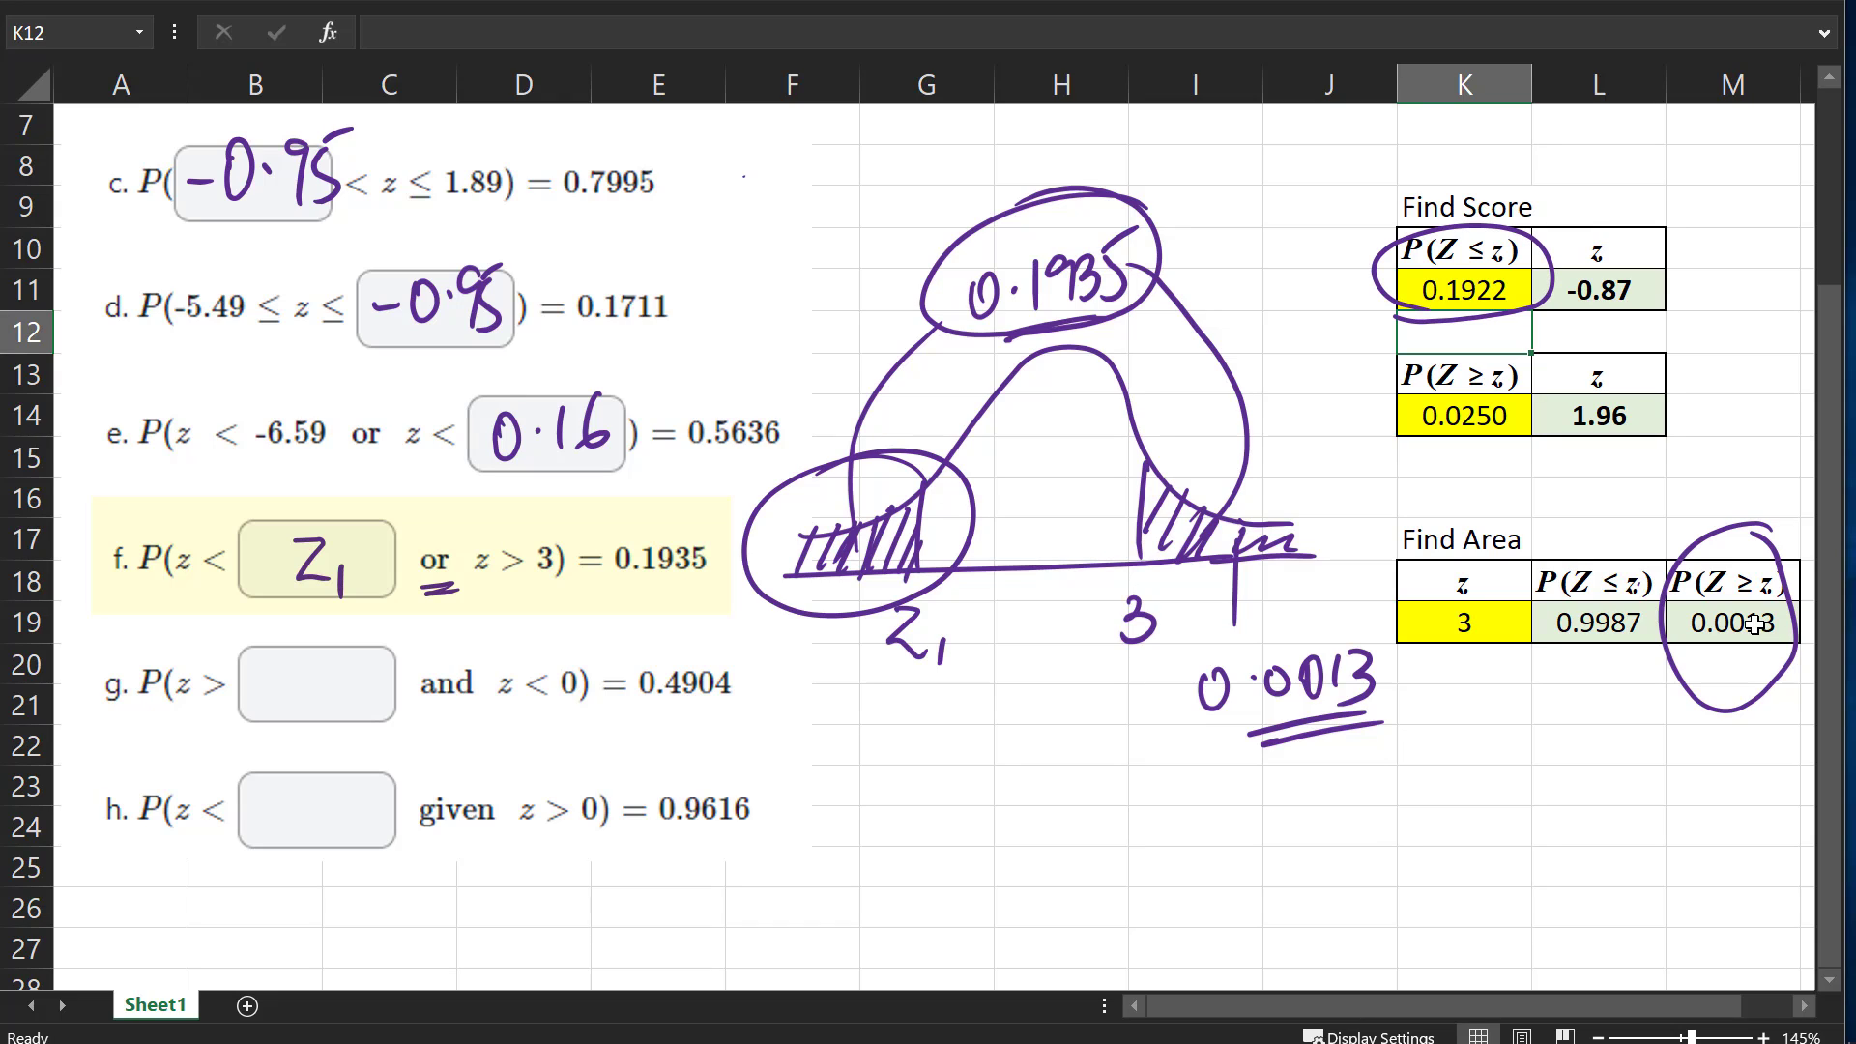
pyautogui.moveTo(788, 609); pyautogui.dragTo(882, 579)
pyautogui.click(1431, 318)
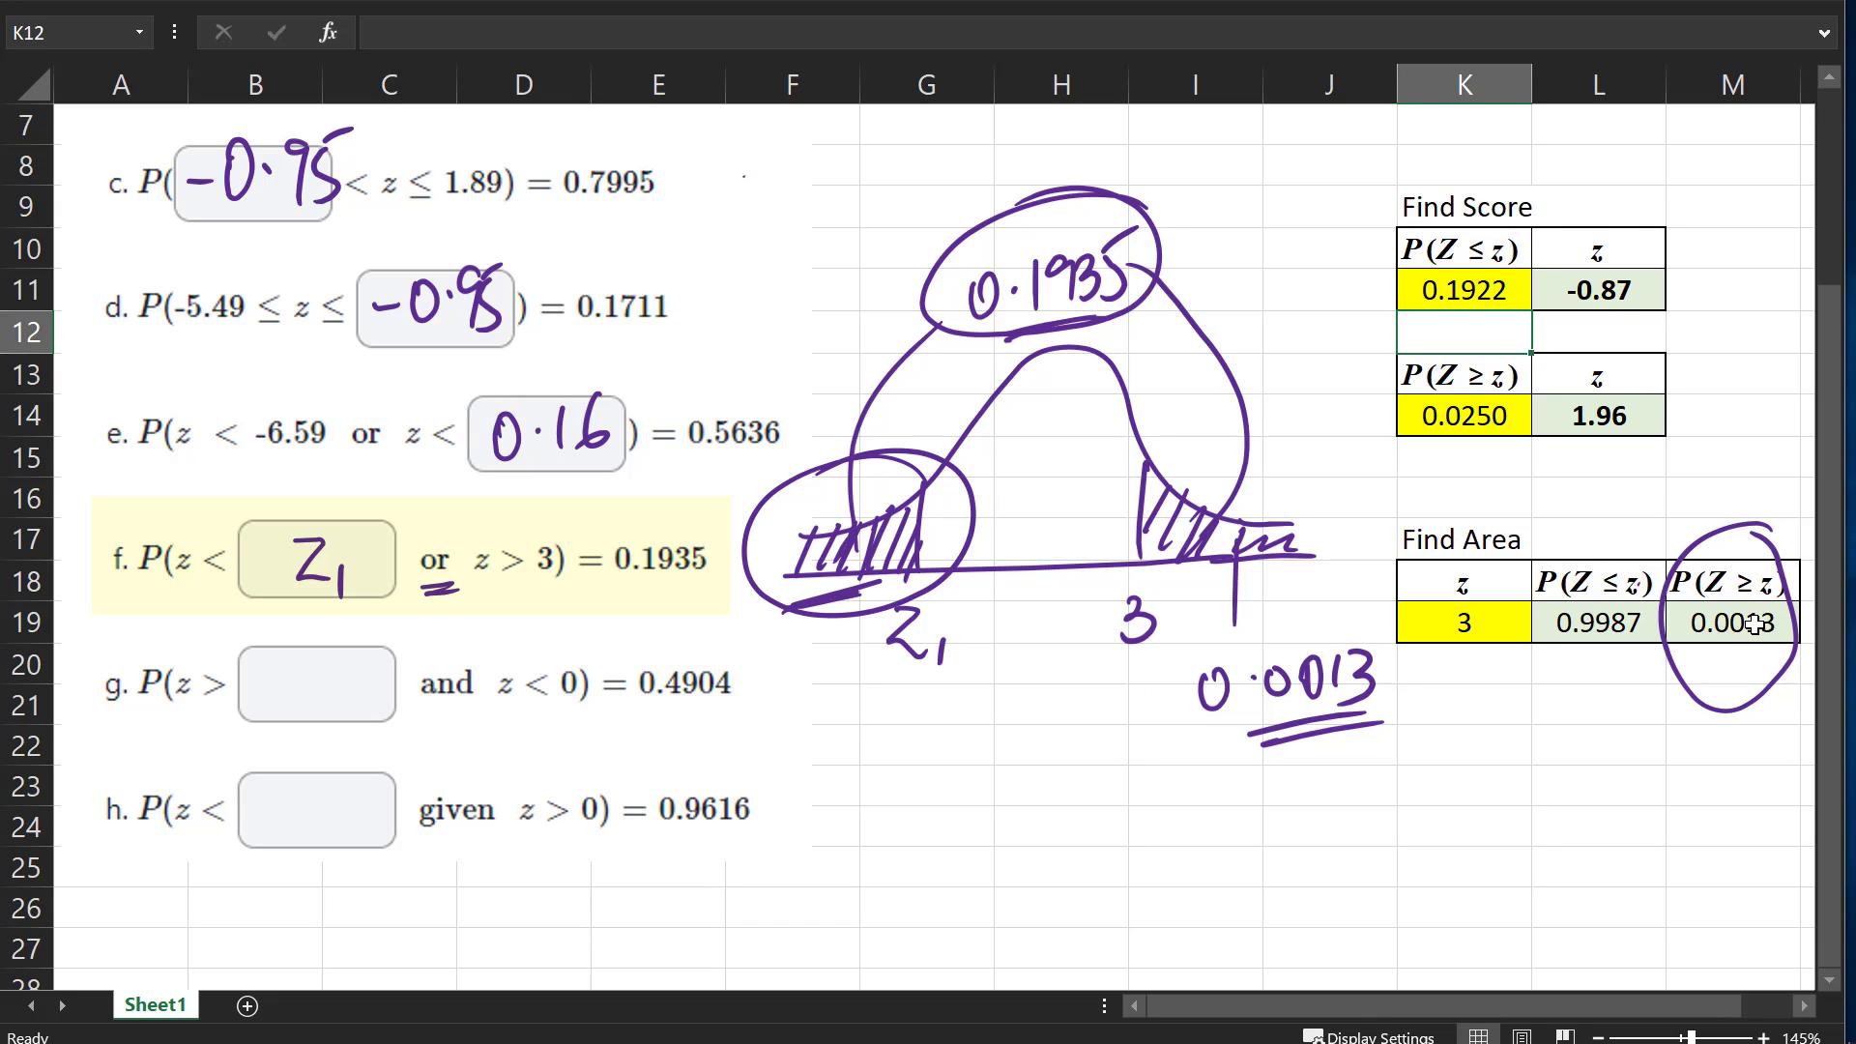
# Write -0.87 in the blank of problem f, replacing z1
pyautogui.moveTo(1641, 229)
pyautogui.mouseDown()
pyautogui.moveTo(1519, 300)
pyautogui.moveTo(1661, 288)
pyautogui.mouseUp()
pyautogui.moveTo(443, 588)
pyautogui.mouseDown()
pyautogui.moveTo(273, 556)
pyautogui.moveTo(303, 531)
pyautogui.moveTo(362, 566)
pyautogui.moveTo(369, 535)
pyautogui.mouseUp()
pyautogui.click(340, 582)
pyautogui.click(329, 553)
pyautogui.moveTo(364, 534); pyautogui.dragTo(389, 586)
pyautogui.moveTo(375, 555); pyautogui.dragTo(413, 547)
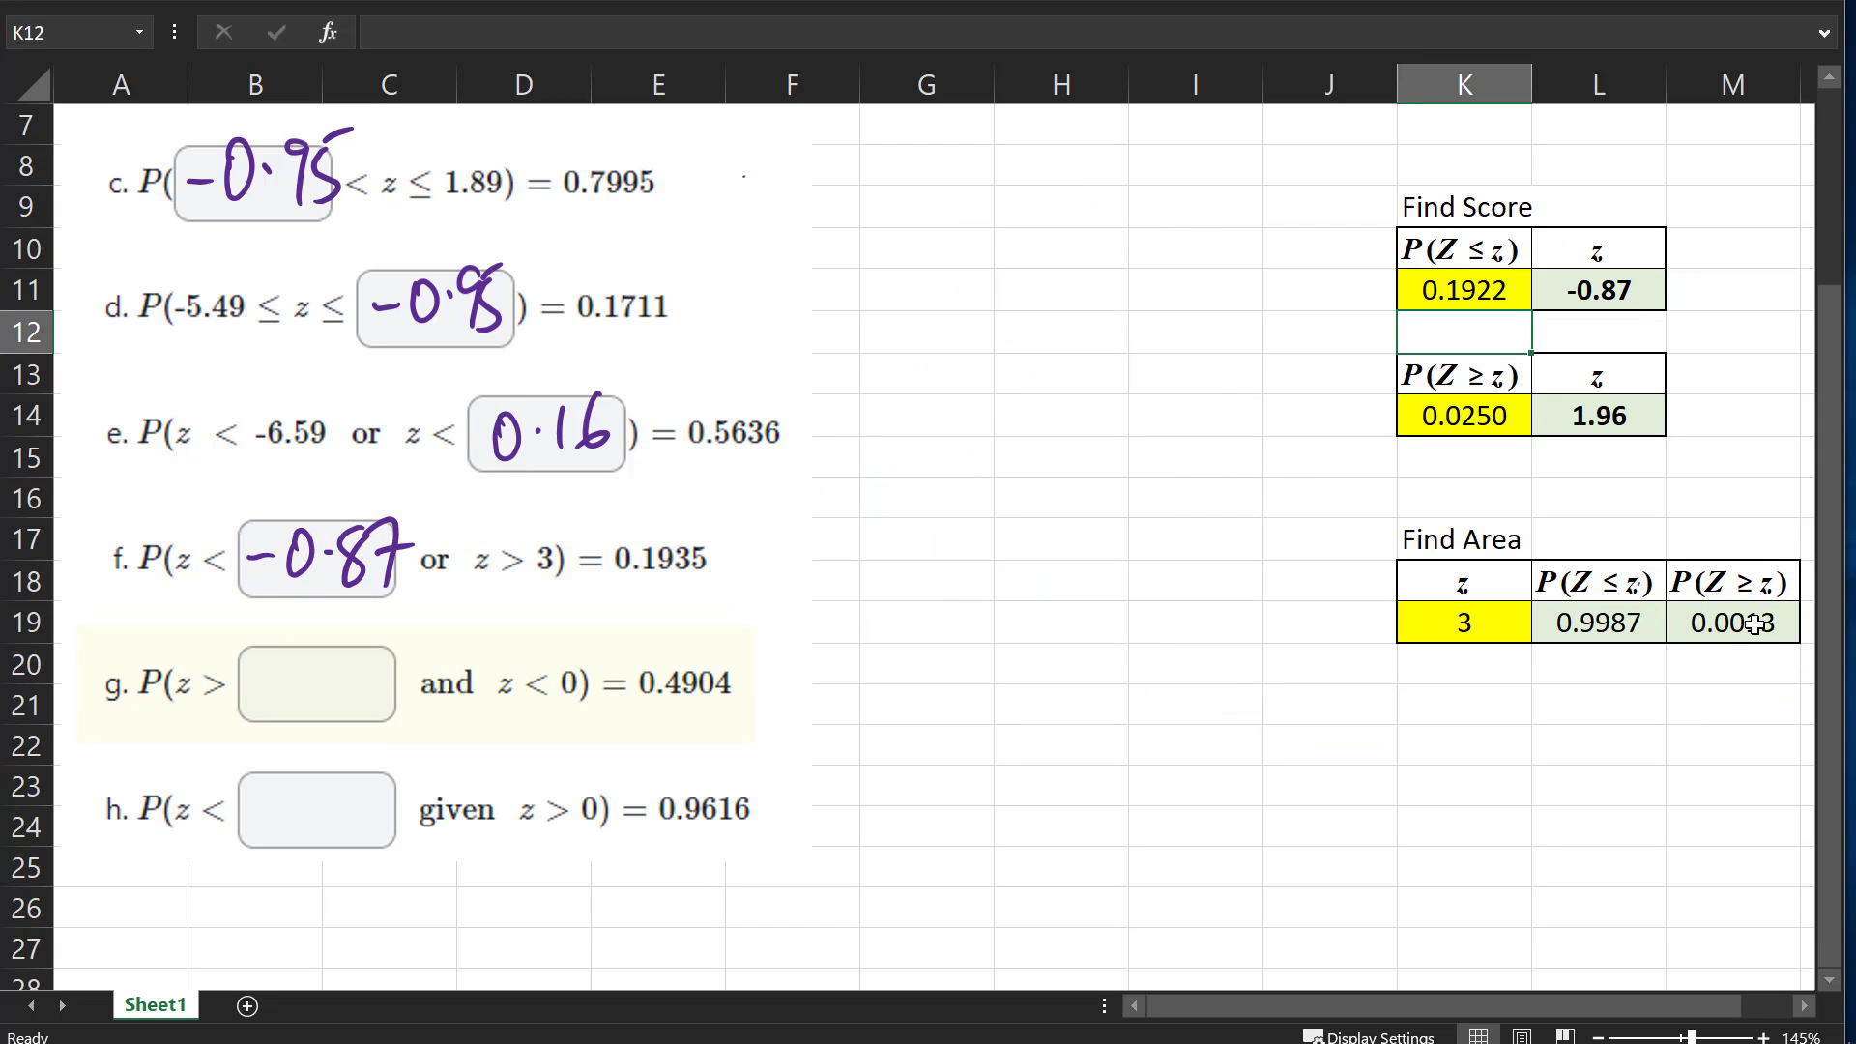
# Sketch a bell curve over a baseline with a centre line labelled 0, and circle "and" in problem g
pyautogui.moveTo(778, 606); pyautogui.dragTo(1307, 593)
pyautogui.moveTo(762, 563)
pyautogui.mouseDown()
pyautogui.moveTo(929, 426)
pyautogui.moveTo(1274, 553)
pyautogui.mouseUp()
pyautogui.moveTo(1039, 372)
pyautogui.mouseDown()
pyautogui.moveTo(1025, 675)
pyautogui.moveTo(1040, 632)
pyautogui.mouseUp()
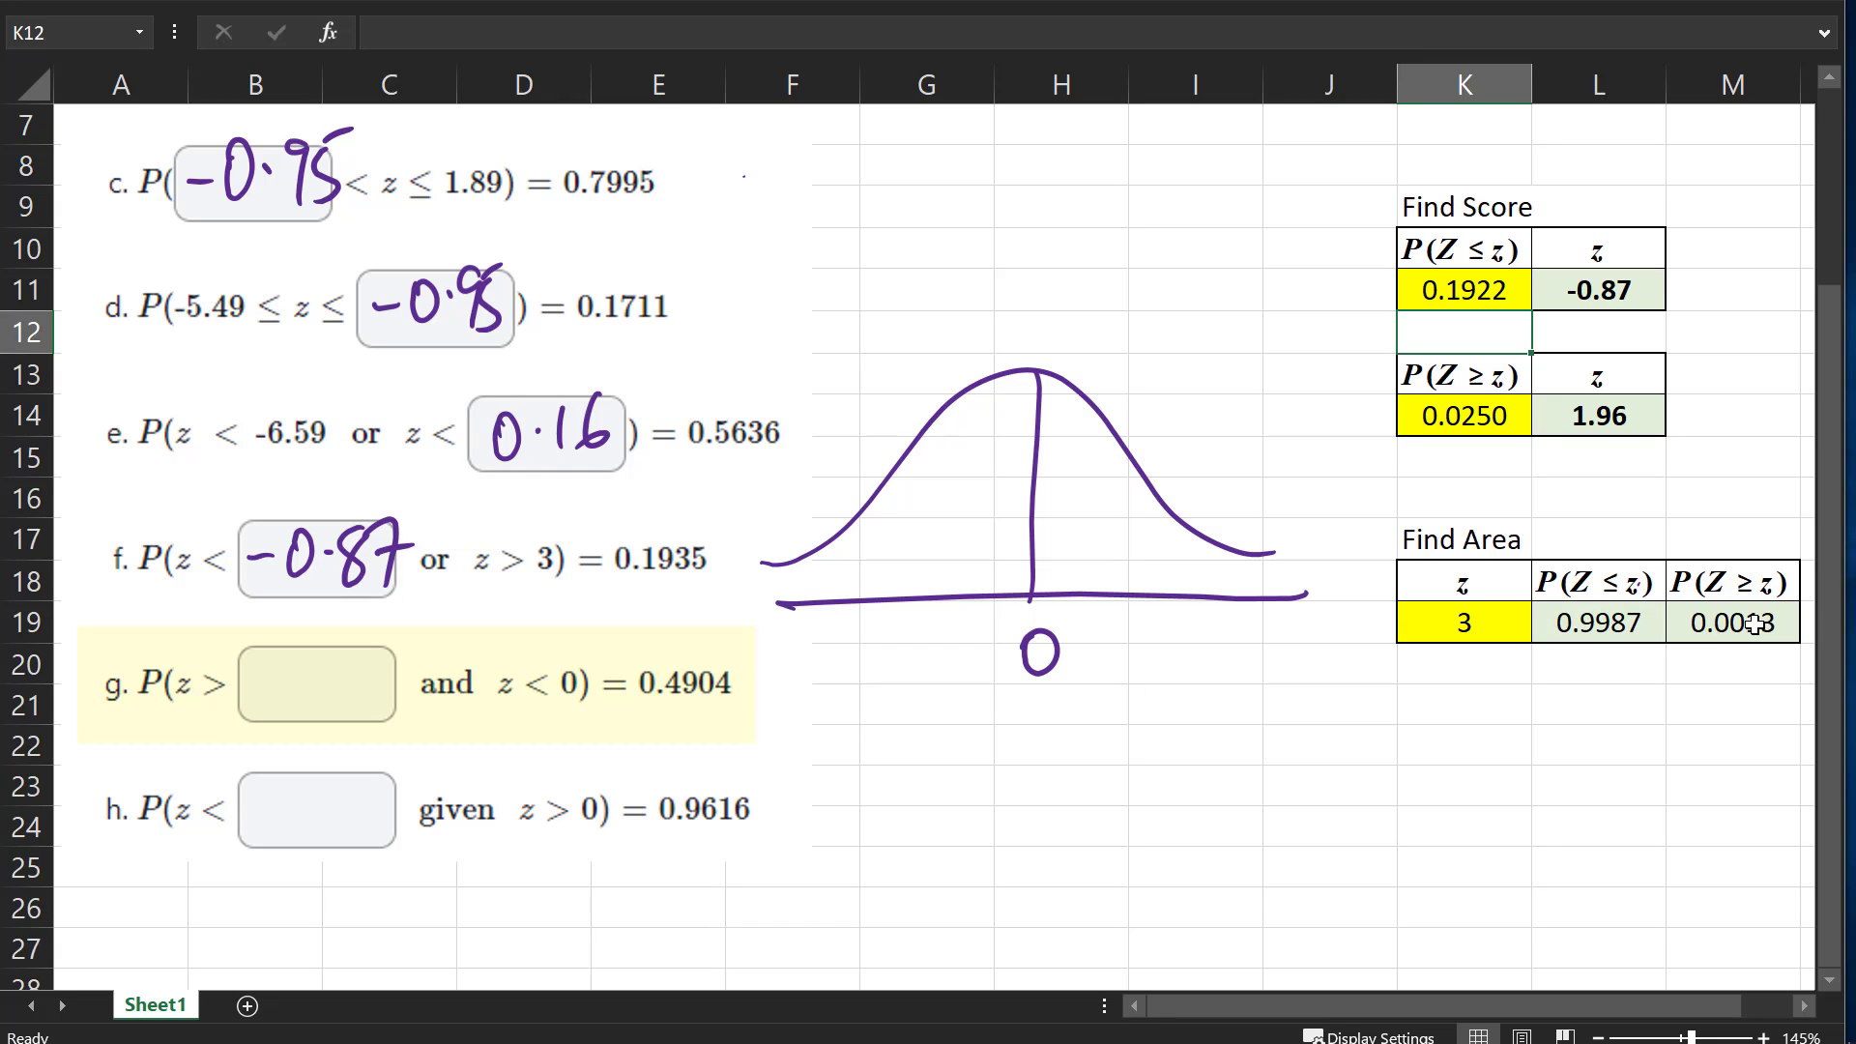
pyautogui.moveTo(447, 644)
pyautogui.mouseDown()
pyautogui.moveTo(433, 732)
pyautogui.moveTo(472, 659)
pyautogui.mouseUp()
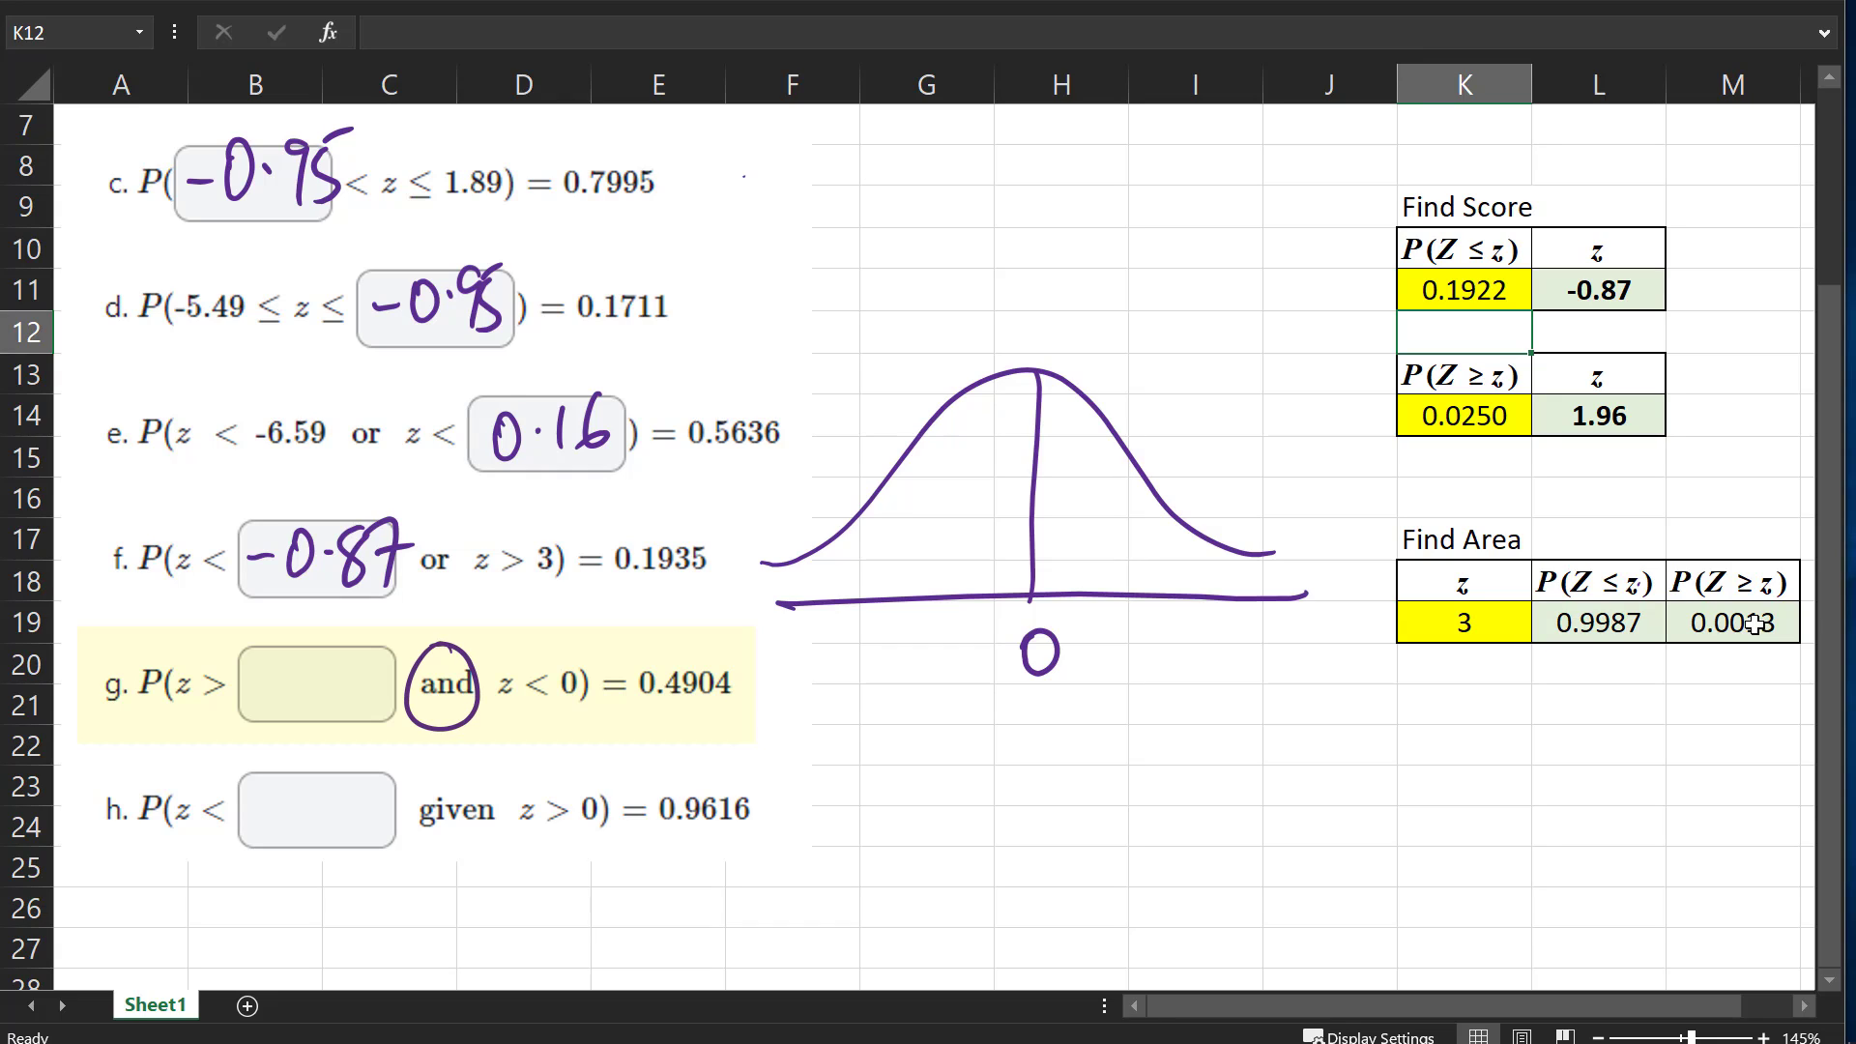
# Draw a vertical line left of 0 on the curve and write z1 below it and in the blank of problem g
pyautogui.moveTo(862, 508); pyautogui.dragTo(859, 600)
pyautogui.moveTo(295, 669); pyautogui.dragTo(345, 730)
pyautogui.moveTo(847, 645); pyautogui.dragTo(883, 715)
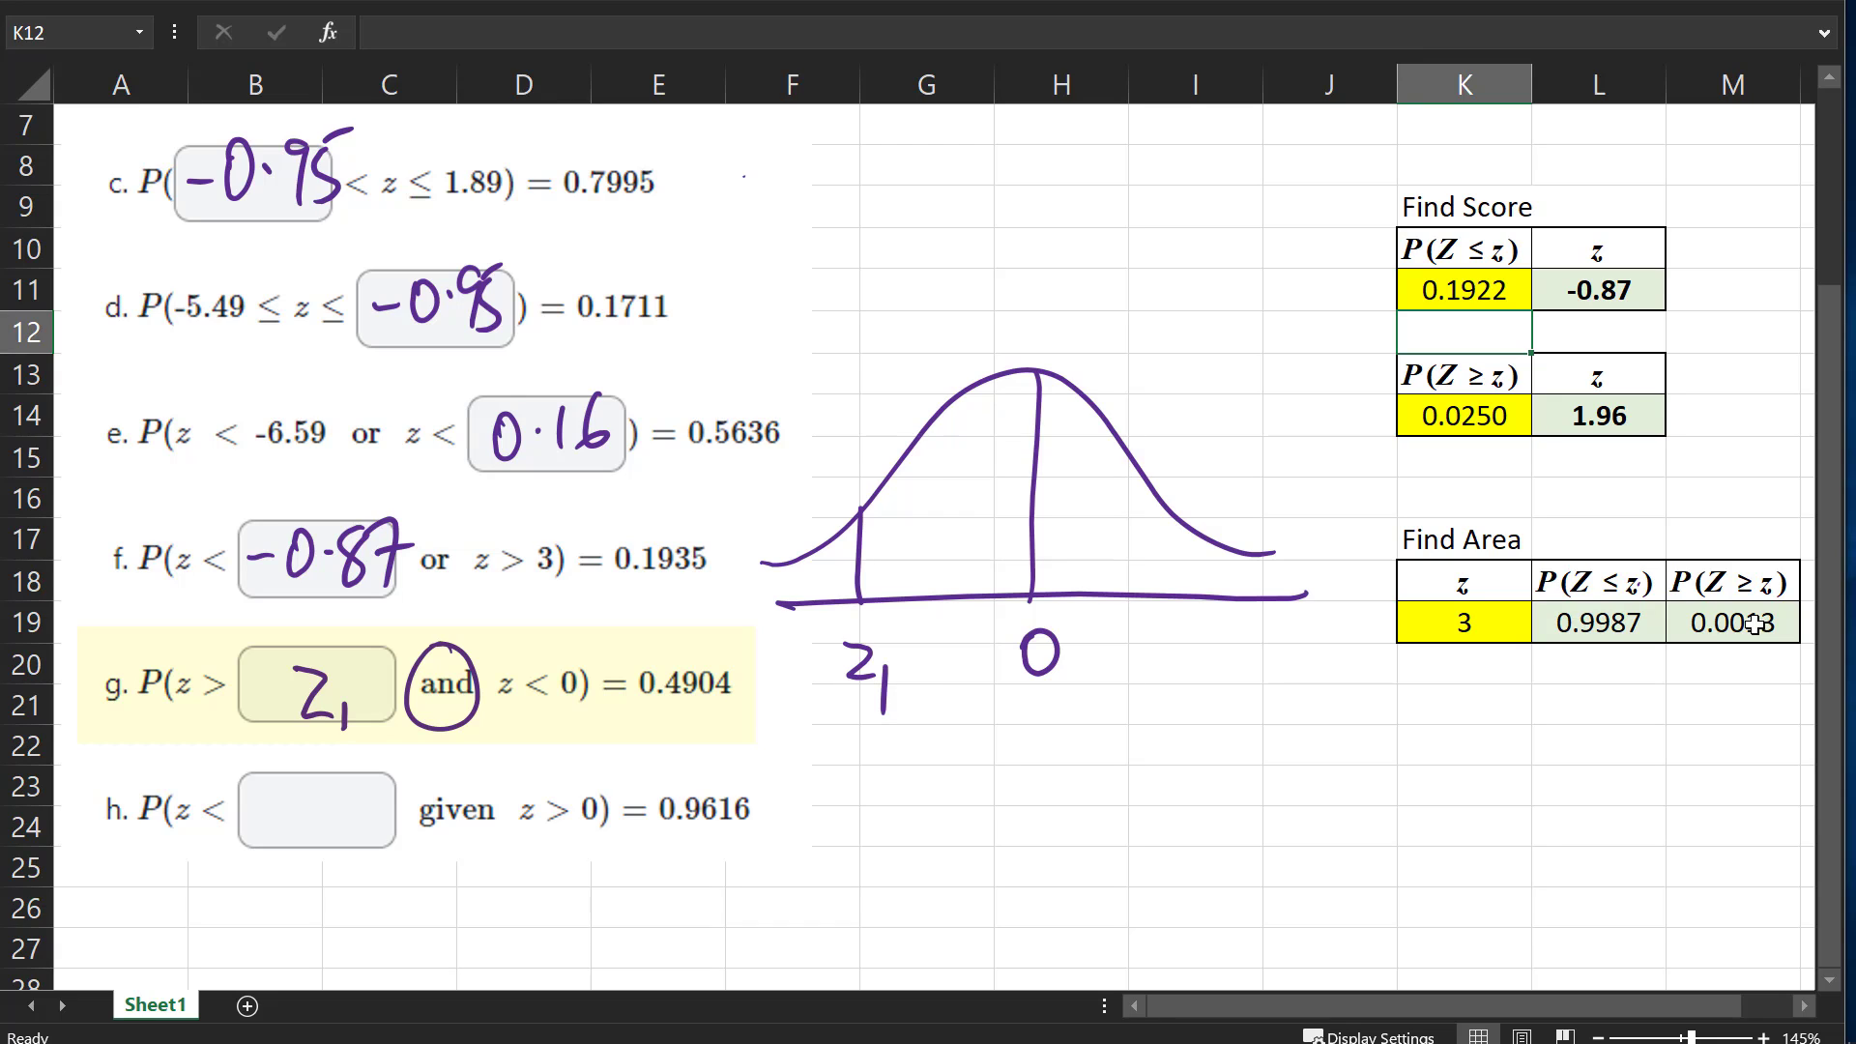
# Shade the area left of 0 with diagonal strokes and the region between z1 and 0 with vertical strokes
pyautogui.moveTo(1027, 373); pyautogui.dragTo(763, 597)
pyautogui.moveTo(1007, 435); pyautogui.dragTo(789, 601)
pyautogui.moveTo(1052, 459); pyautogui.dragTo(802, 601)
pyautogui.moveTo(1010, 512); pyautogui.dragTo(876, 600)
pyautogui.moveTo(1044, 530); pyautogui.dragTo(963, 599)
pyautogui.moveTo(1029, 566); pyautogui.dragTo(1006, 607)
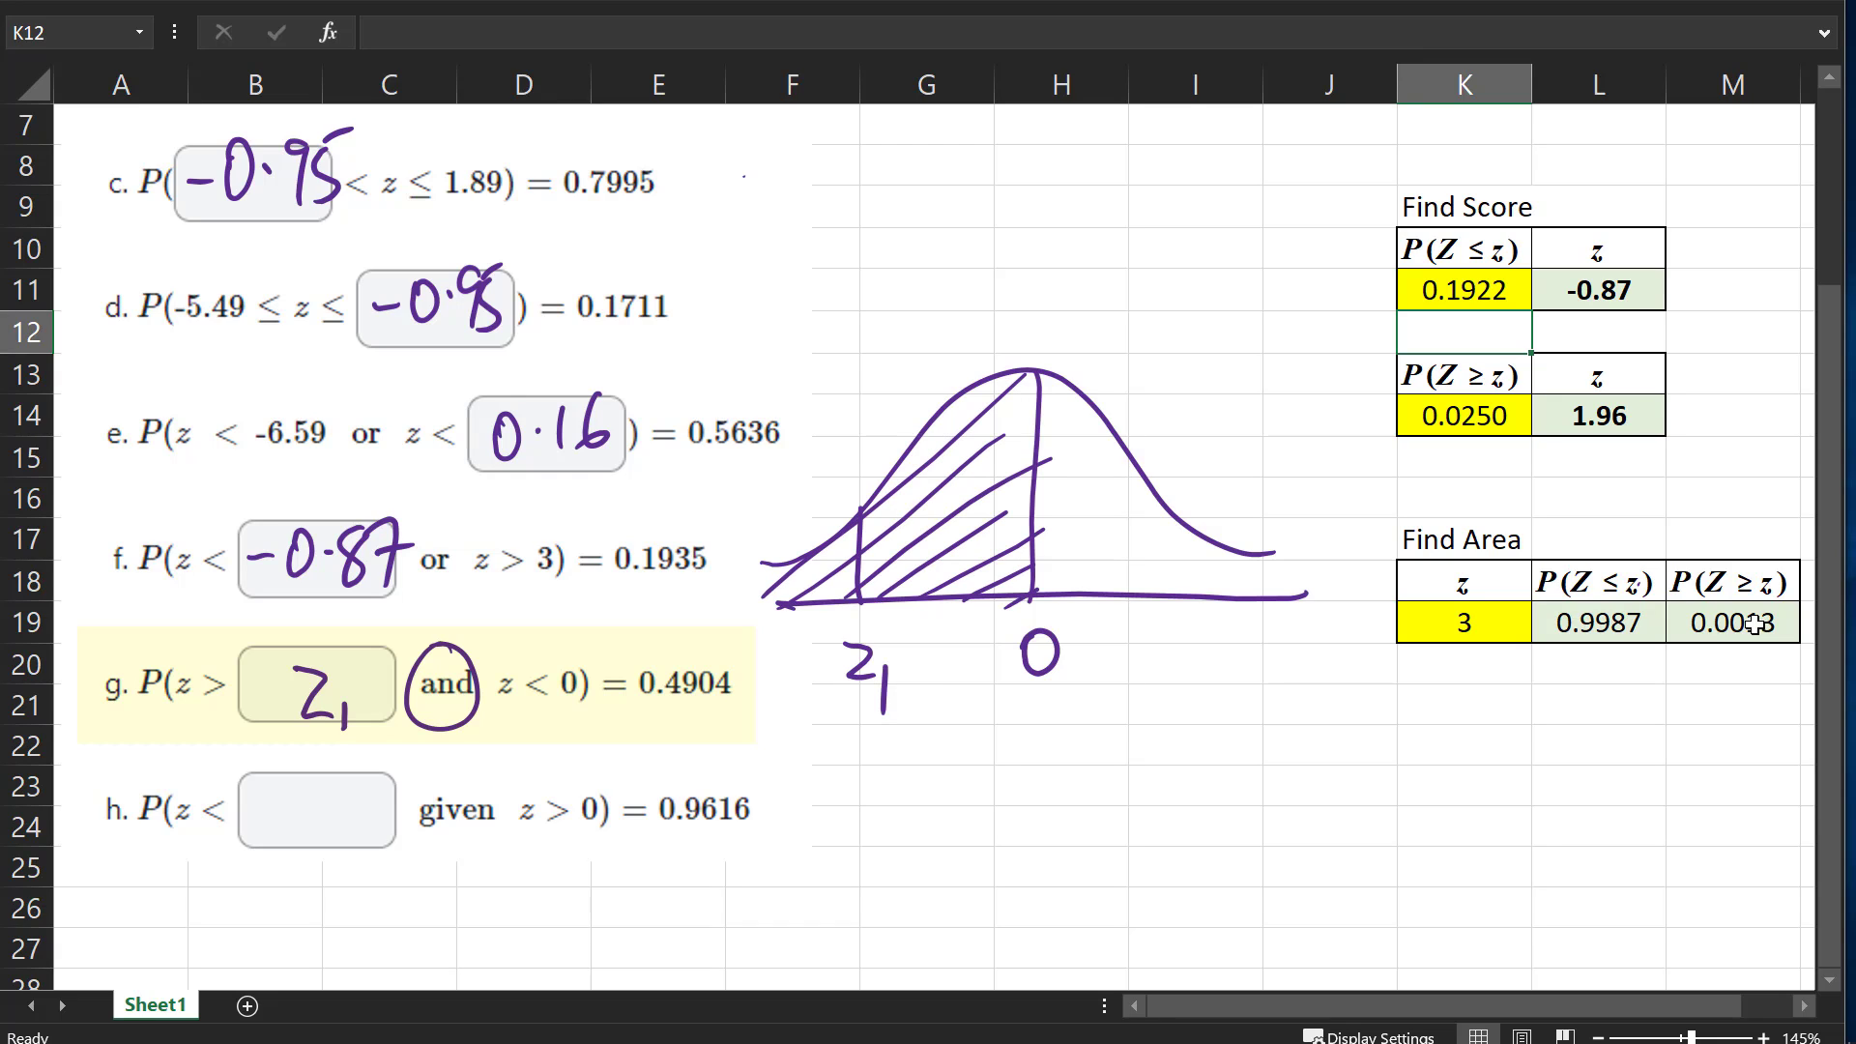
pyautogui.moveTo(881, 485); pyautogui.dragTo(882, 598)
pyautogui.moveTo(912, 452); pyautogui.dragTo(911, 598)
pyautogui.moveTo(954, 414); pyautogui.dragTo(954, 586)
pyautogui.moveTo(980, 406); pyautogui.dragTo(978, 580)
pyautogui.moveTo(1021, 384); pyautogui.dragTo(1020, 570)
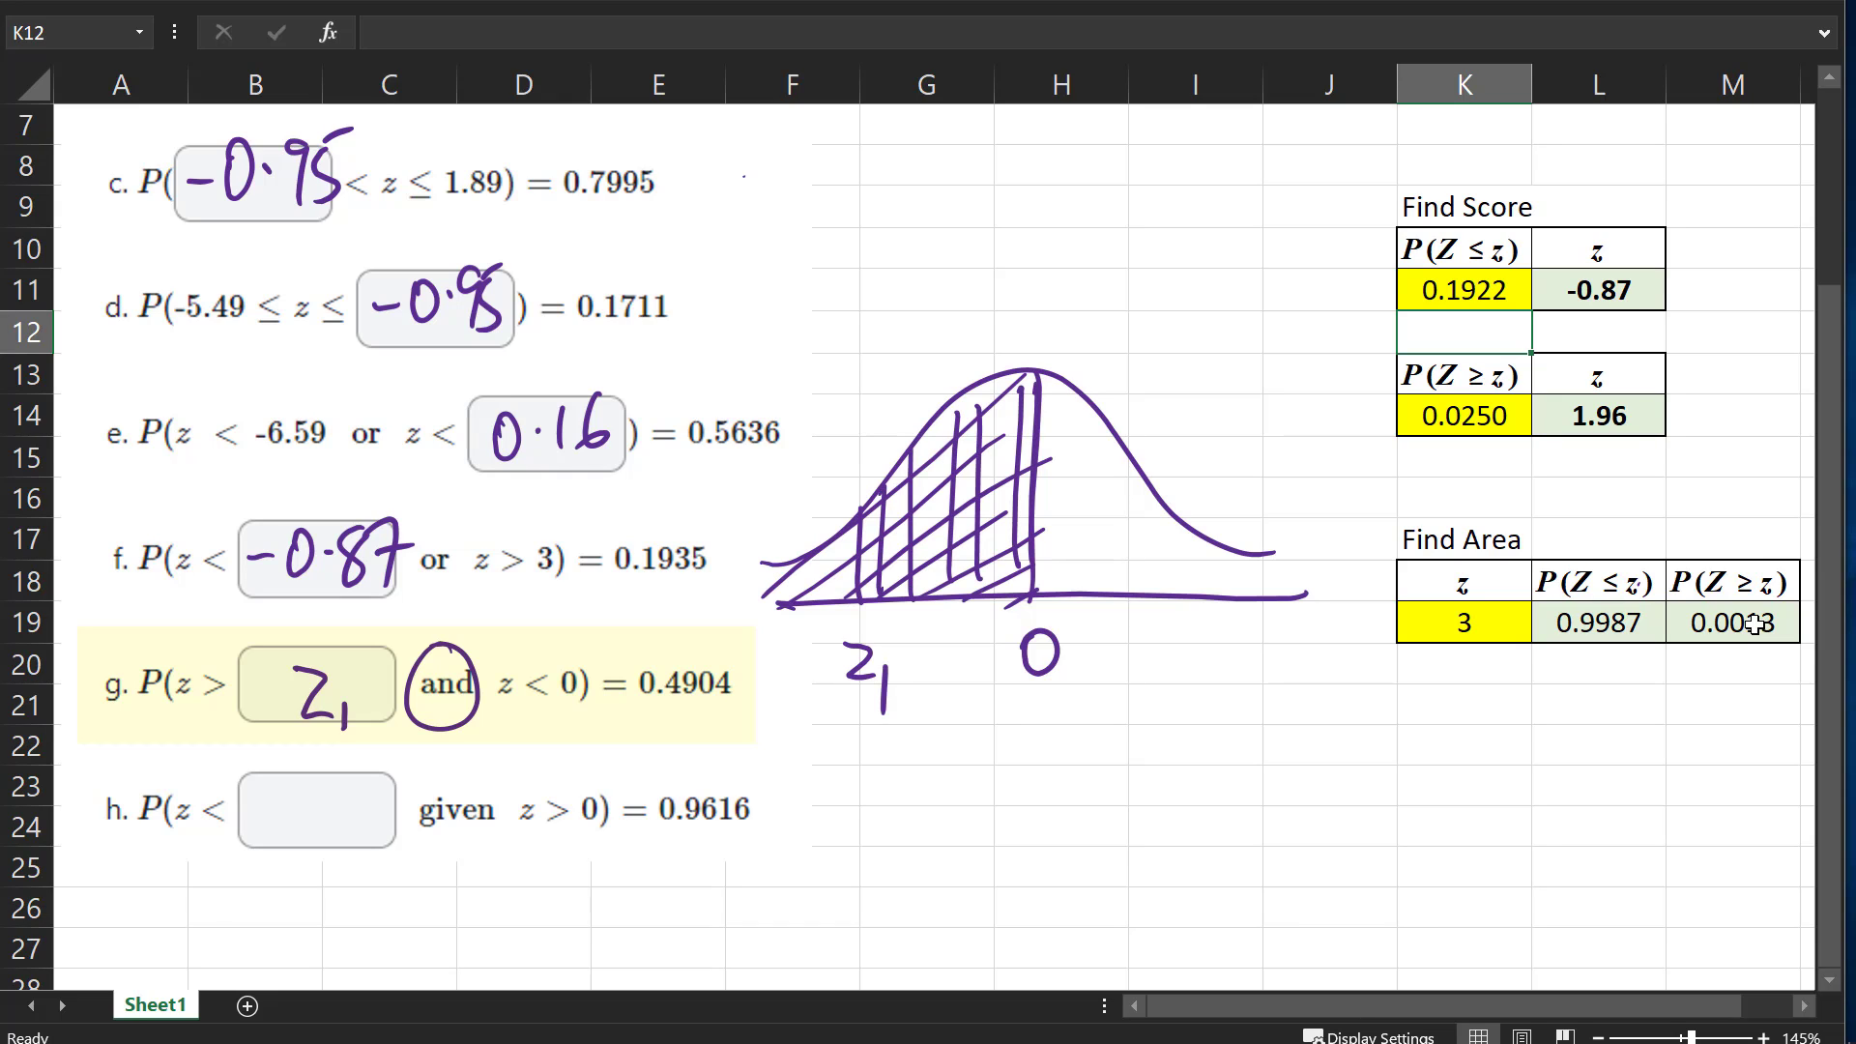
# Undo the shading strokes, the z1 line on the curve and the circle around "and"
pyautogui.hotkey('ctrl', 'z')
pyautogui.hotkey('ctrl', 'z')
pyautogui.hotkey('ctrl', 'z')
pyautogui.hotkey('ctrl', 'z')
pyautogui.hotkey('ctrl', 'z')
pyautogui.hotkey('ctrl', 'z')
pyautogui.hotkey('ctrl', 'z')
pyautogui.hotkey('ctrl', 'z')
pyautogui.hotkey('ctrl', 'z')
pyautogui.hotkey('ctrl', 'z')
pyautogui.hotkey('ctrl', 'z')
pyautogui.hotkey('ctrl', 'z')
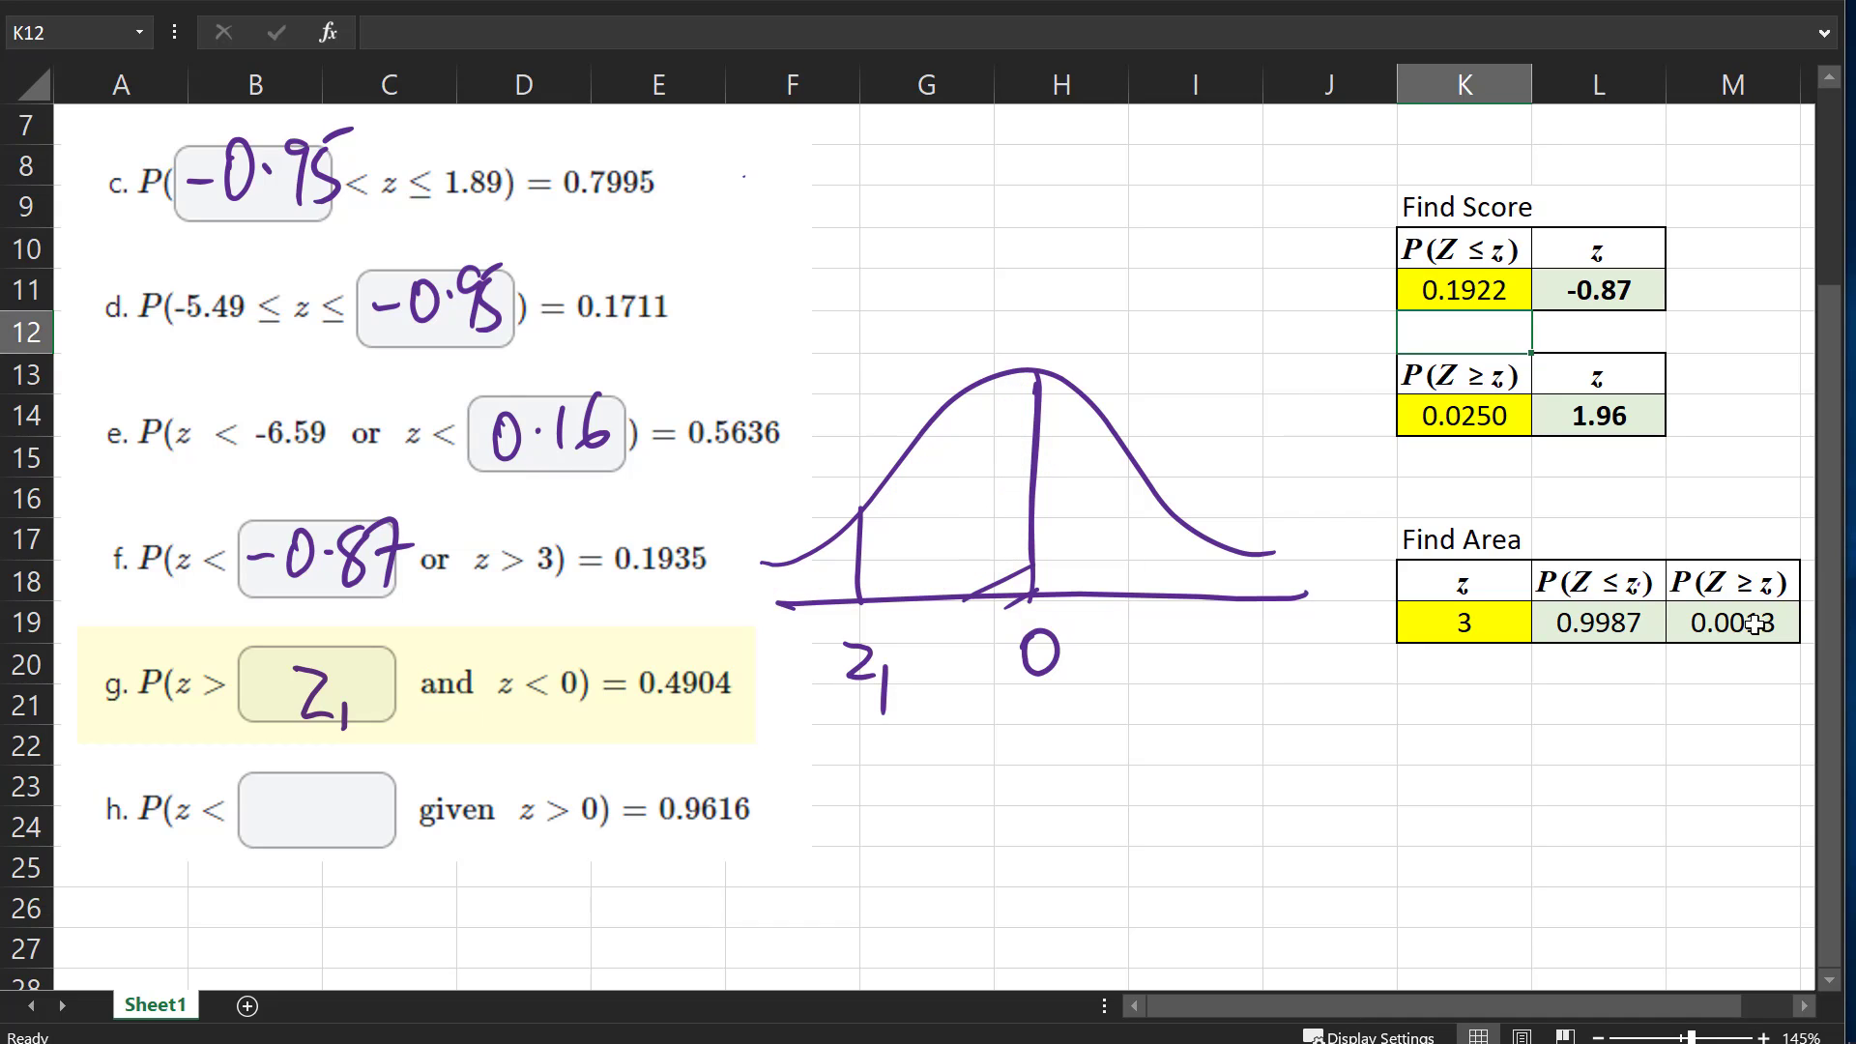
pyautogui.hotkey('ctrl', 'z')
# Try a vertical line right of 0, shading the half left of 0 and the tail beyond the new line
pyautogui.moveTo(1176, 507); pyautogui.dragTo(1173, 591)
pyautogui.moveTo(908, 597); pyautogui.dragTo(1029, 540)
pyautogui.moveTo(855, 600)
pyautogui.mouseDown()
pyautogui.moveTo(1029, 514)
pyautogui.moveTo(1032, 482)
pyautogui.mouseUp()
pyautogui.moveTo(826, 569); pyautogui.dragTo(1033, 444)
pyautogui.moveTo(838, 522); pyautogui.dragTo(1015, 423)
pyautogui.moveTo(867, 472); pyautogui.dragTo(1035, 374)
pyautogui.moveTo(942, 438); pyautogui.dragTo(1032, 385)
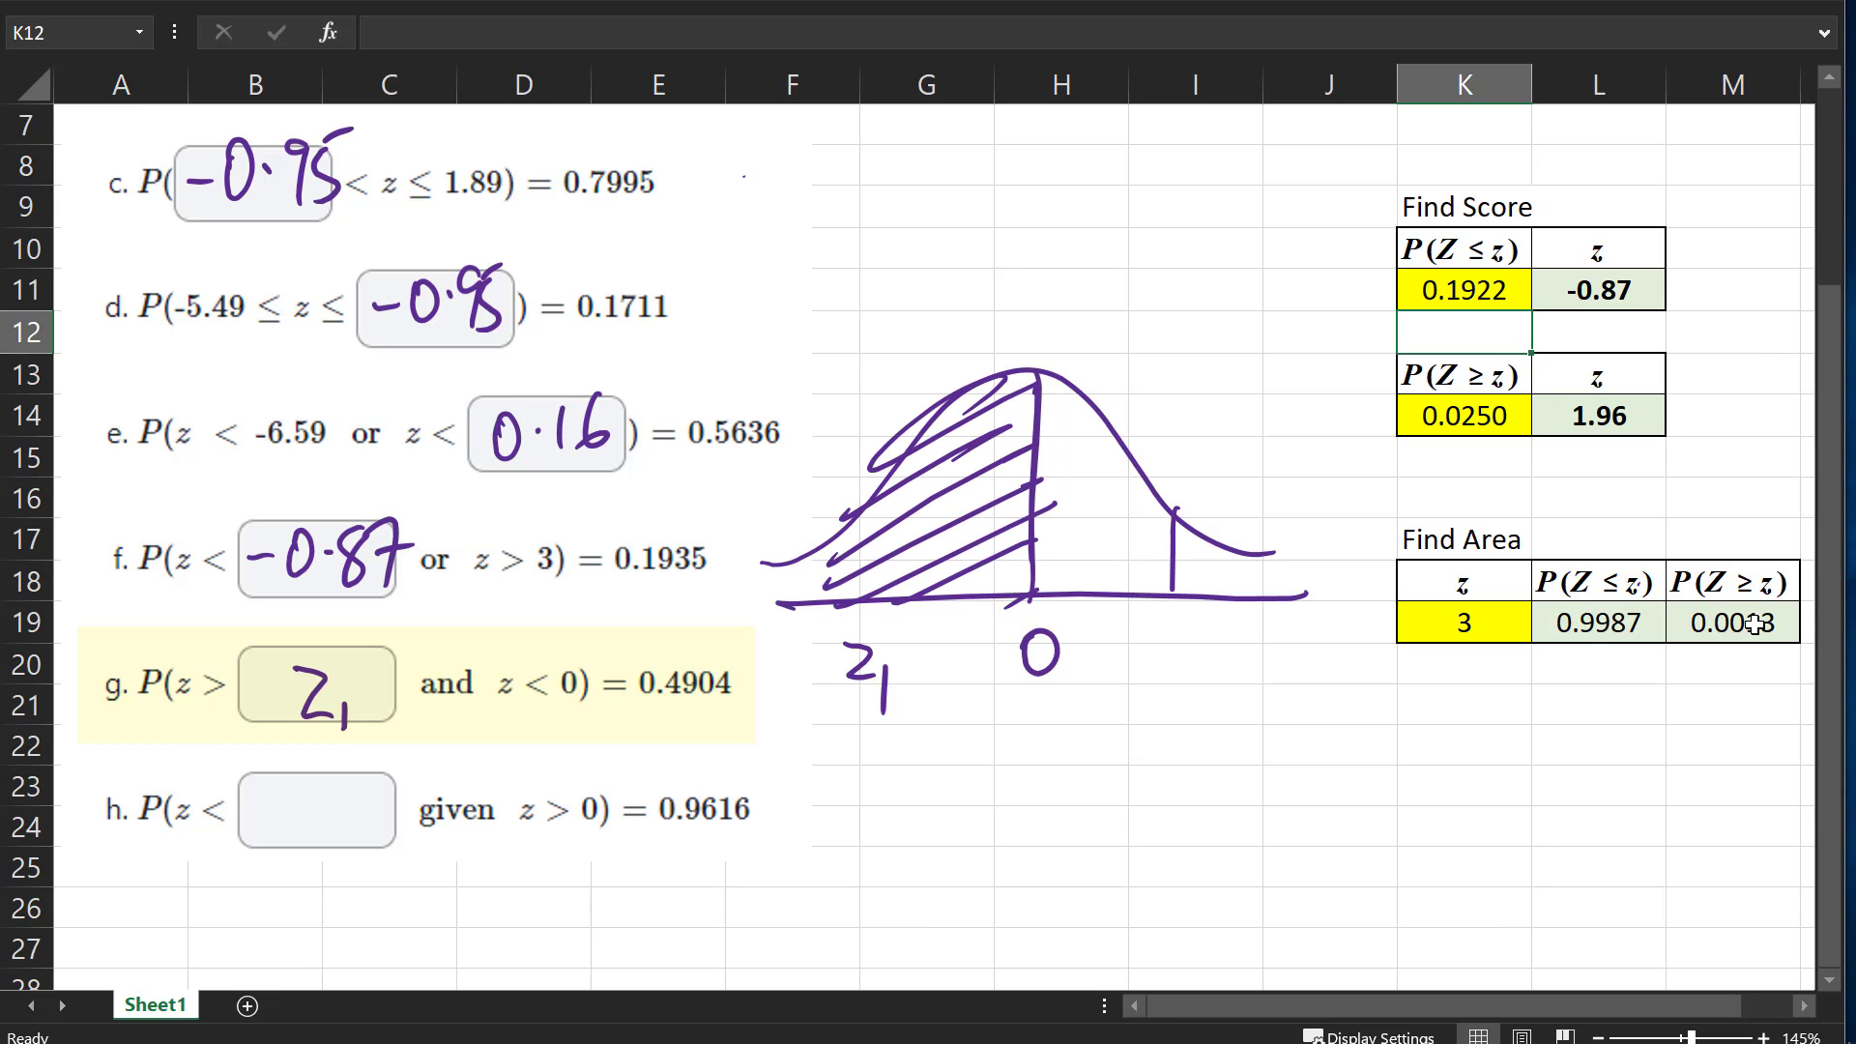
pyautogui.moveTo(1176, 551)
pyautogui.mouseDown()
pyautogui.moveTo(1196, 593)
pyautogui.moveTo(1230, 596)
pyautogui.mouseUp()
pyautogui.moveTo(1188, 541)
pyautogui.mouseDown()
pyautogui.moveTo(1260, 584)
pyautogui.moveTo(1300, 572)
pyautogui.mouseUp()
pyautogui.moveTo(1214, 548); pyautogui.dragTo(1300, 570)
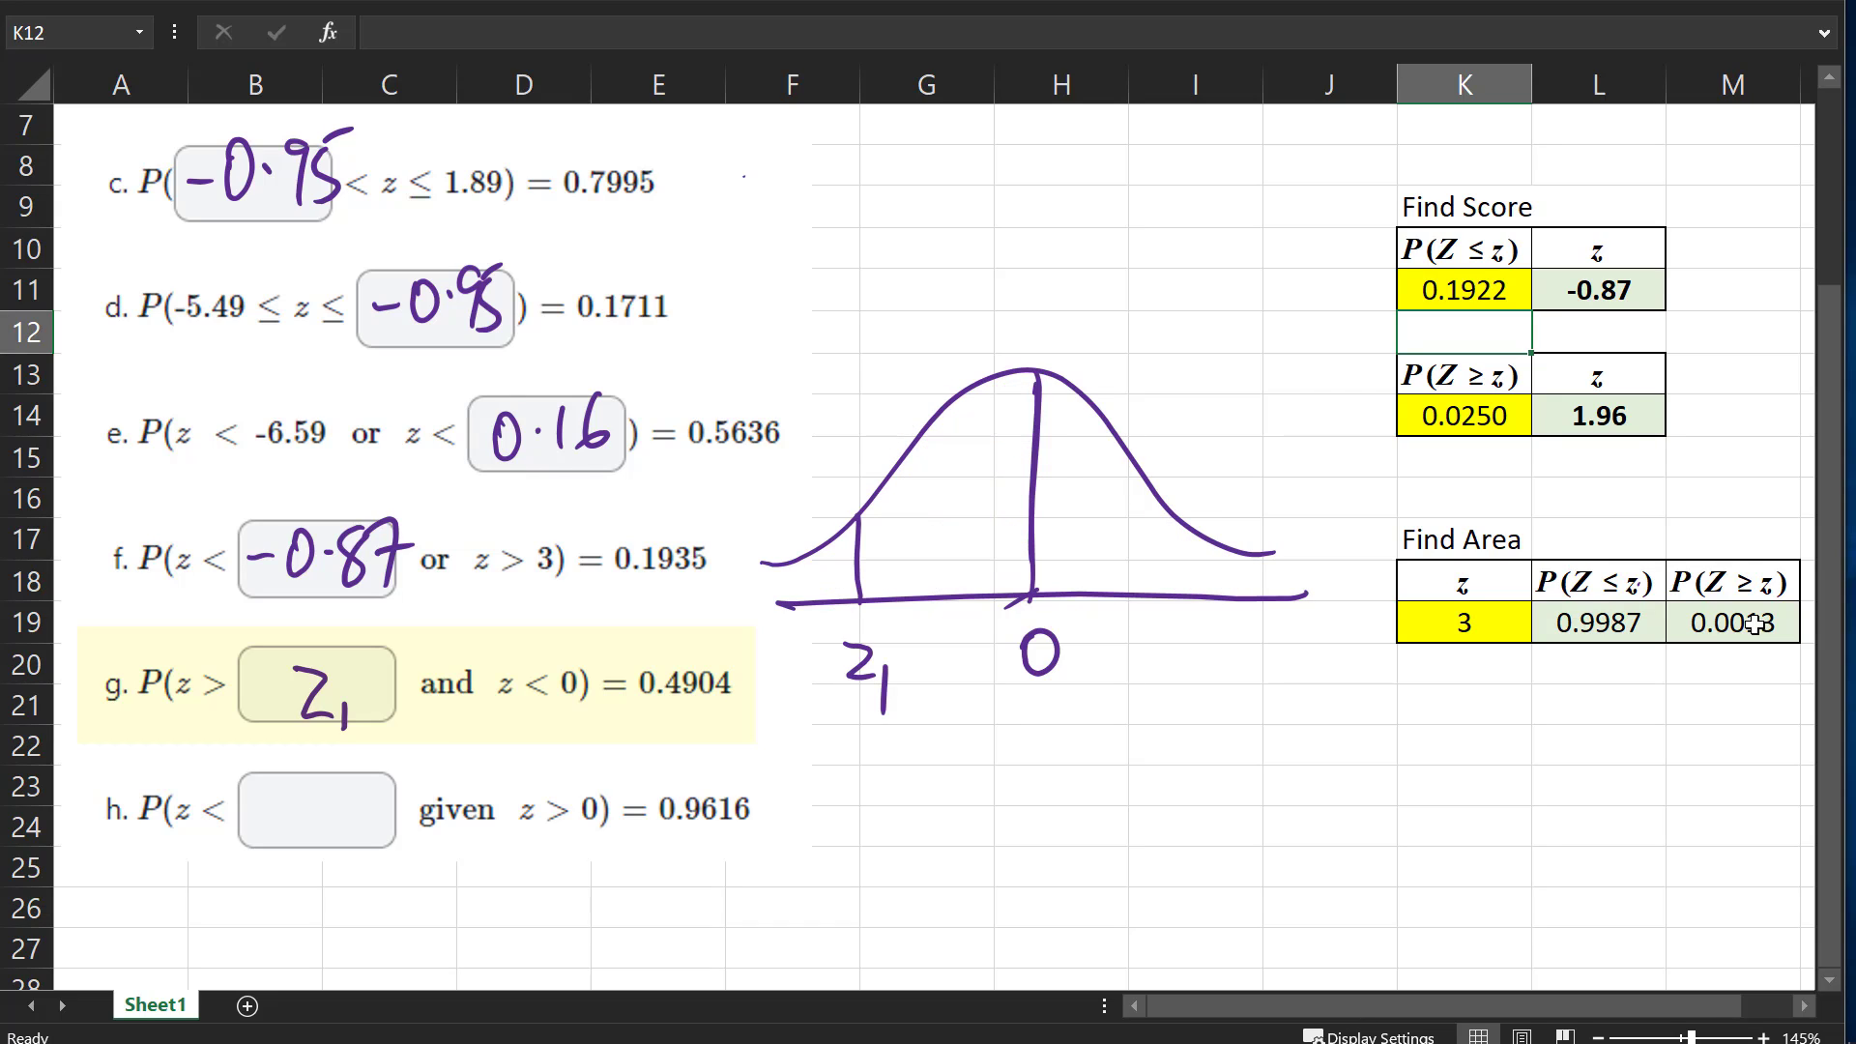
# Write 0.4904 inside the region between z1 and 0 on the sketch
pyautogui.moveTo(897, 548)
pyautogui.mouseDown()
pyautogui.moveTo(881, 580)
pyautogui.moveTo(943, 520)
pyautogui.moveTo(937, 551)
pyautogui.mouseUp()
pyautogui.click(910, 542)
pyautogui.moveTo(963, 493)
pyautogui.mouseDown()
pyautogui.moveTo(957, 527)
pyautogui.moveTo(982, 476)
pyautogui.mouseUp()
pyautogui.moveTo(997, 446)
pyautogui.mouseDown()
pyautogui.moveTo(995, 472)
pyautogui.moveTo(1022, 452)
pyautogui.mouseUp()
pyautogui.moveTo(1016, 418); pyautogui.dragTo(1007, 491)
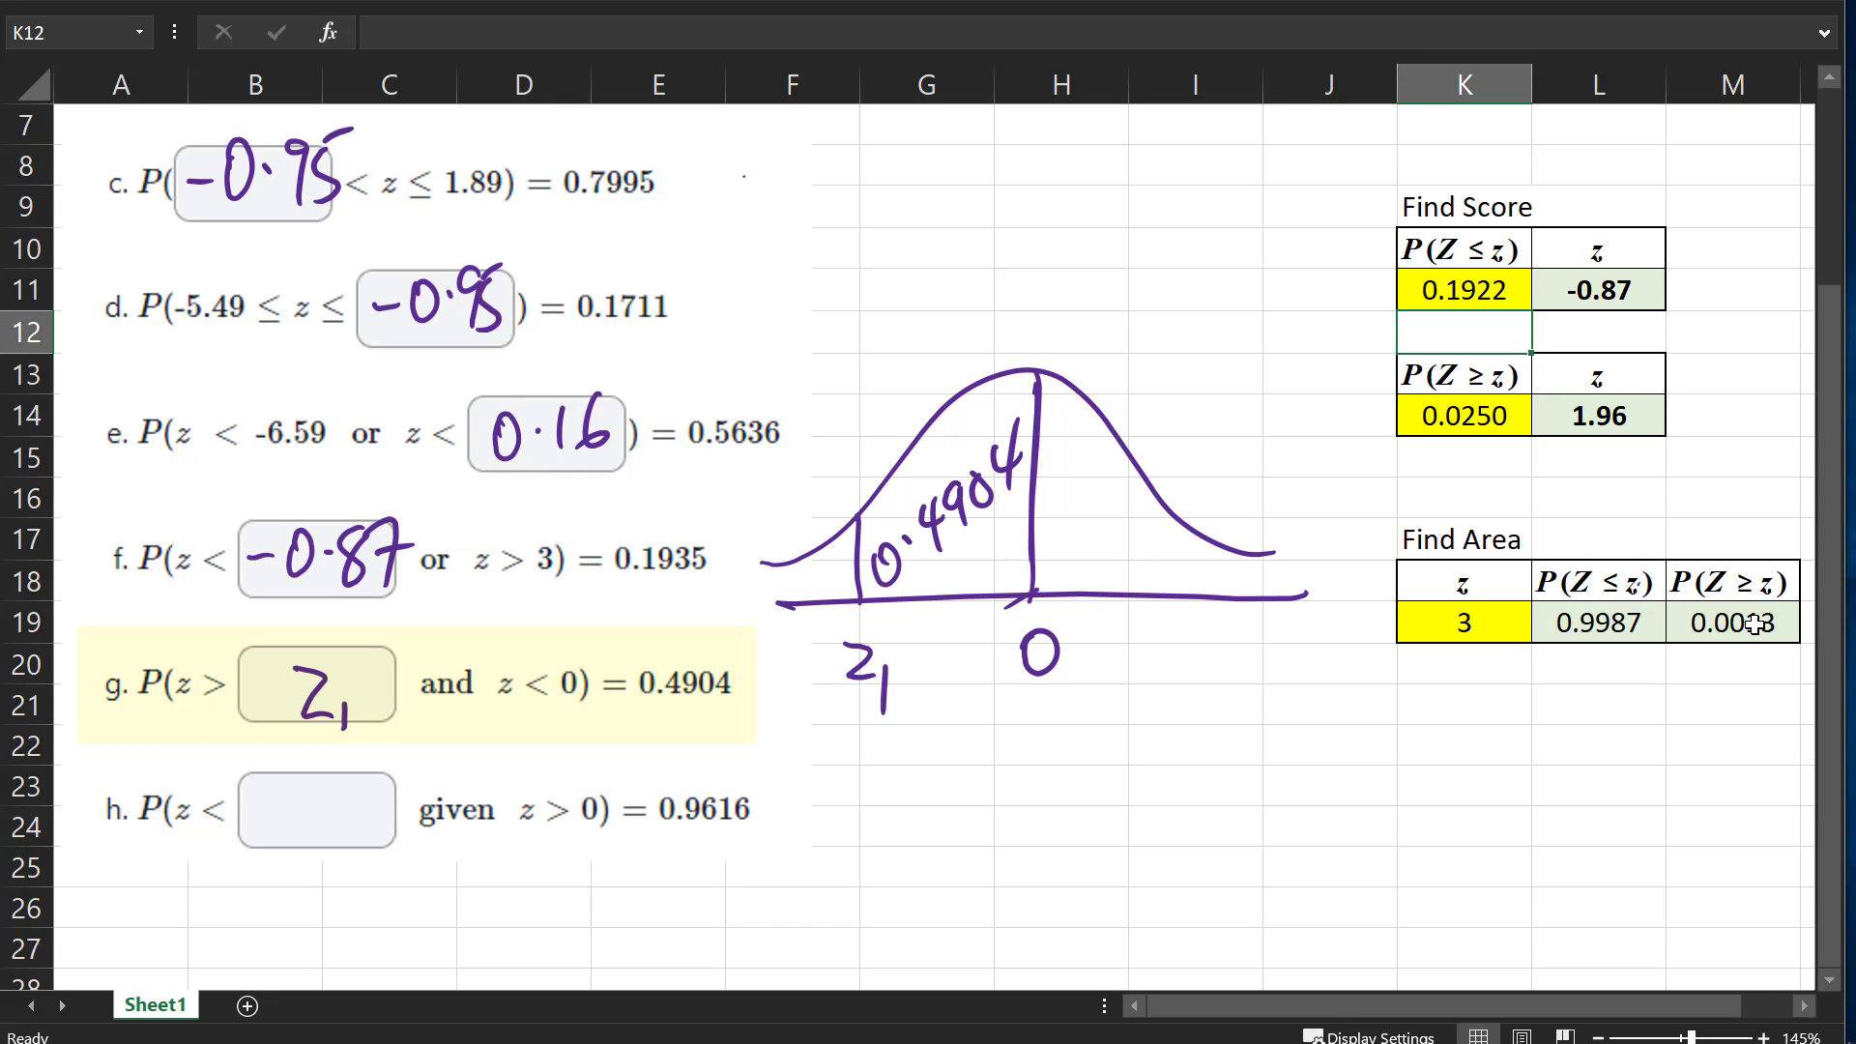
# Draw an arrow out of the tail left of z1 and label it 0.0096
pyautogui.moveTo(725, 630)
pyautogui.mouseDown()
pyautogui.moveTo(896, 633)
pyautogui.moveTo(1027, 585)
pyautogui.moveTo(1044, 343)
pyautogui.moveTo(727, 628)
pyautogui.mouseUp()
pyautogui.hotkey('ctrl', 'z')
pyautogui.moveTo(819, 571)
pyautogui.mouseDown()
pyautogui.moveTo(880, 367)
pyautogui.moveTo(862, 401)
pyautogui.mouseUp()
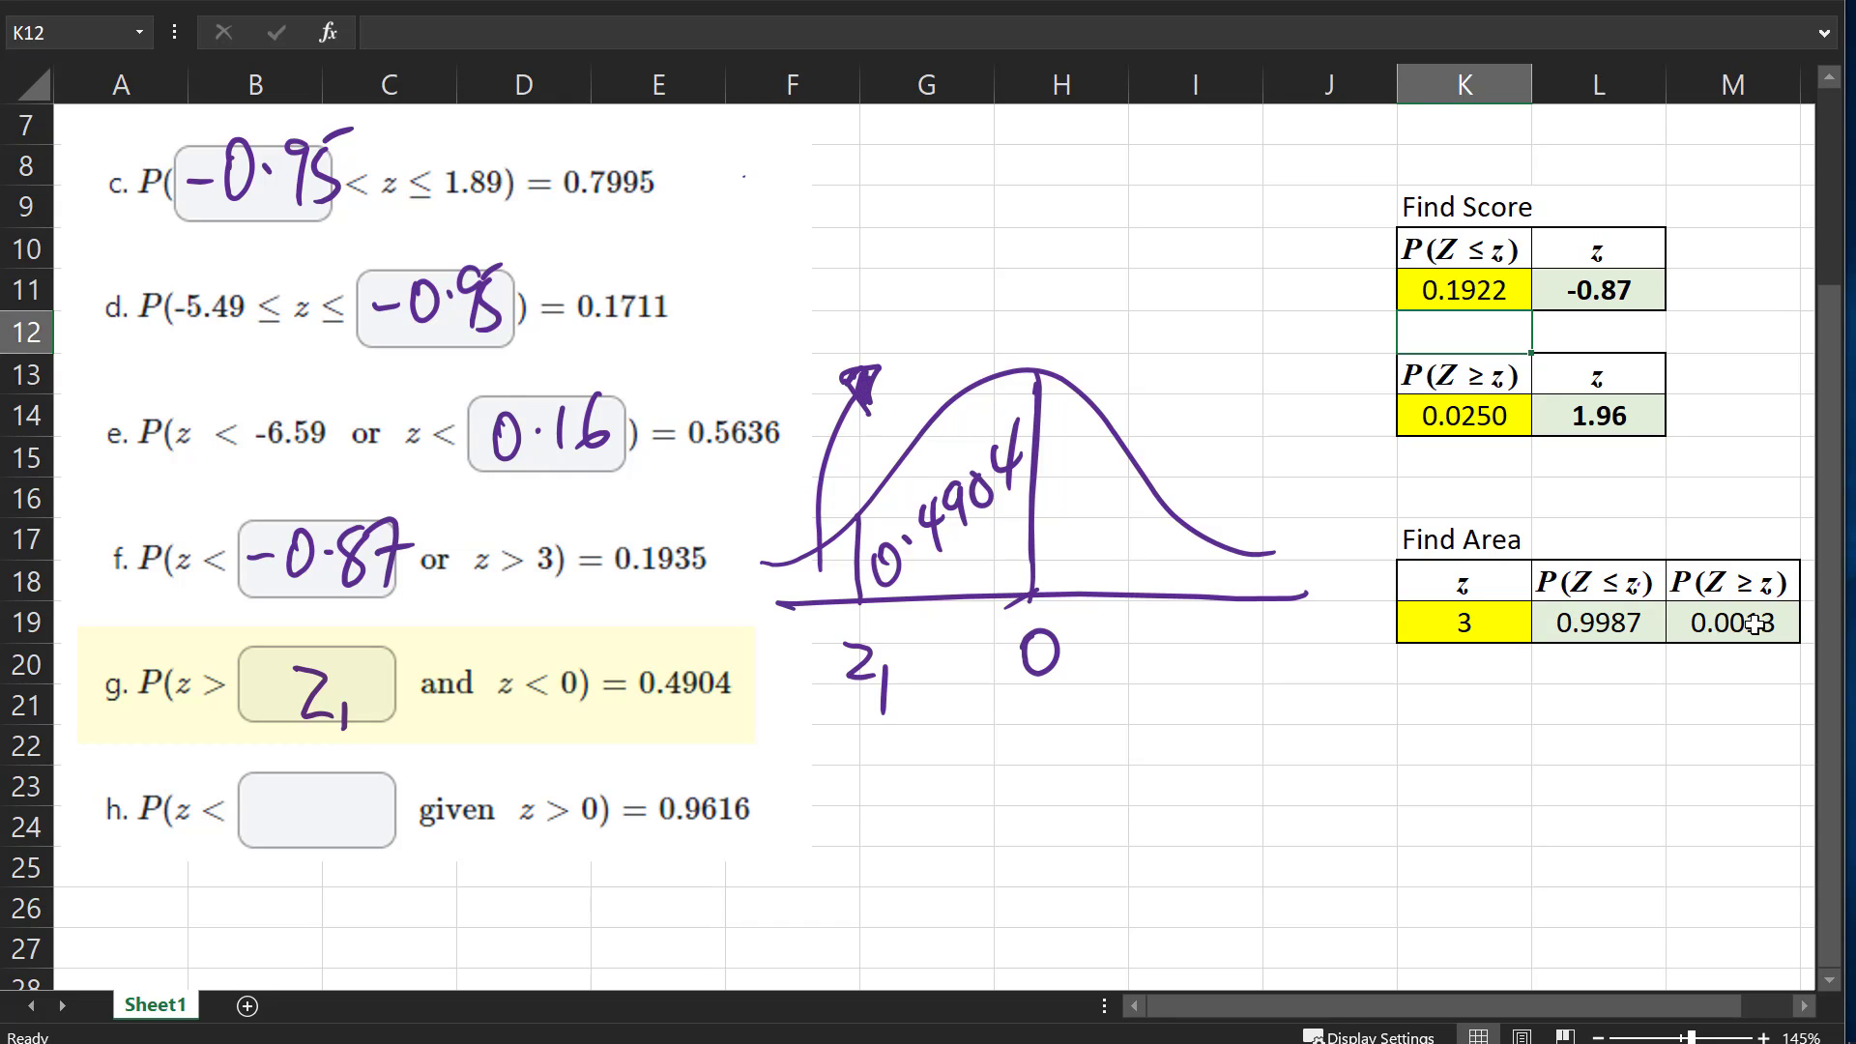
pyautogui.moveTo(913, 330); pyautogui.dragTo(909, 335)
pyautogui.moveTo(930, 358)
pyautogui.mouseDown()
pyautogui.moveTo(986, 293)
pyautogui.moveTo(1022, 281)
pyautogui.moveTo(1027, 314)
pyautogui.mouseUp()
pyautogui.moveTo(1050, 239)
pyautogui.mouseDown()
pyautogui.moveTo(1053, 300)
pyautogui.moveTo(1046, 282)
pyautogui.mouseUp()
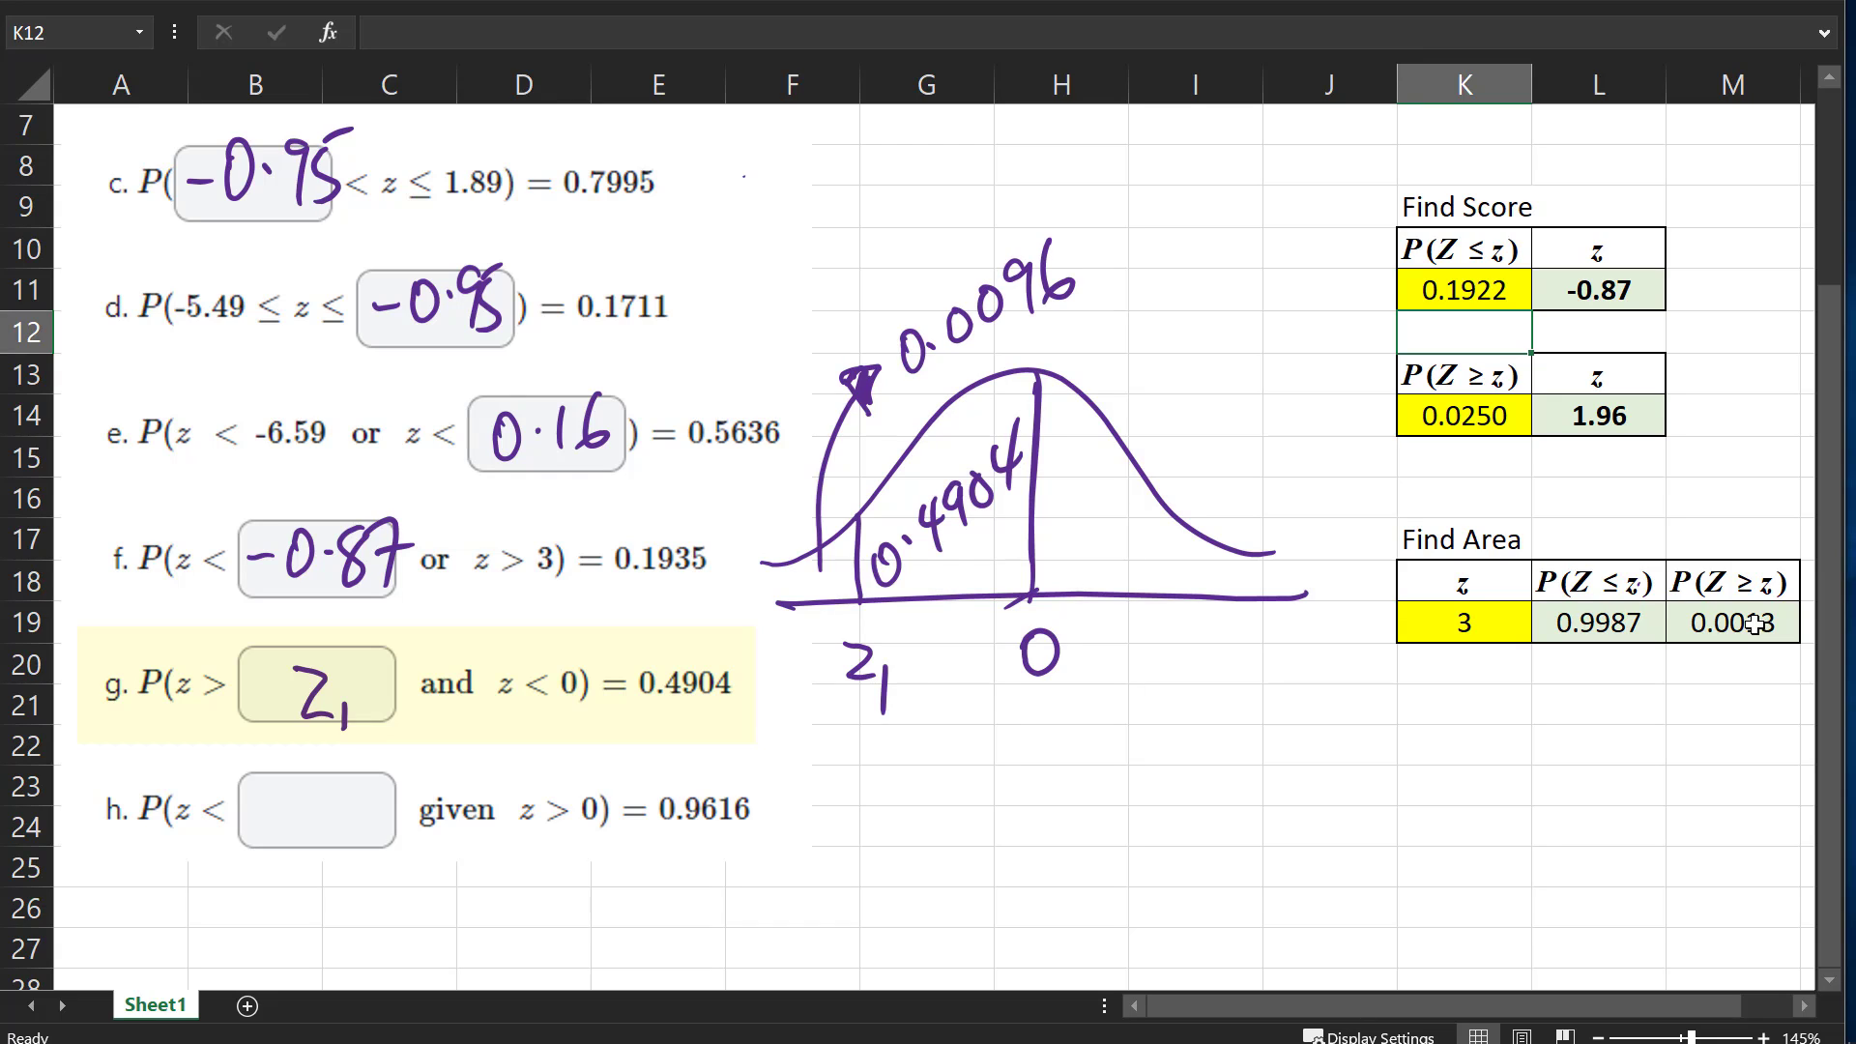
# Set the P(Z ≤ z) value under Find Score to 0.0096
pyautogui.click(1462, 290)
pyautogui.write('0.0096')
pyautogui.press('Return')
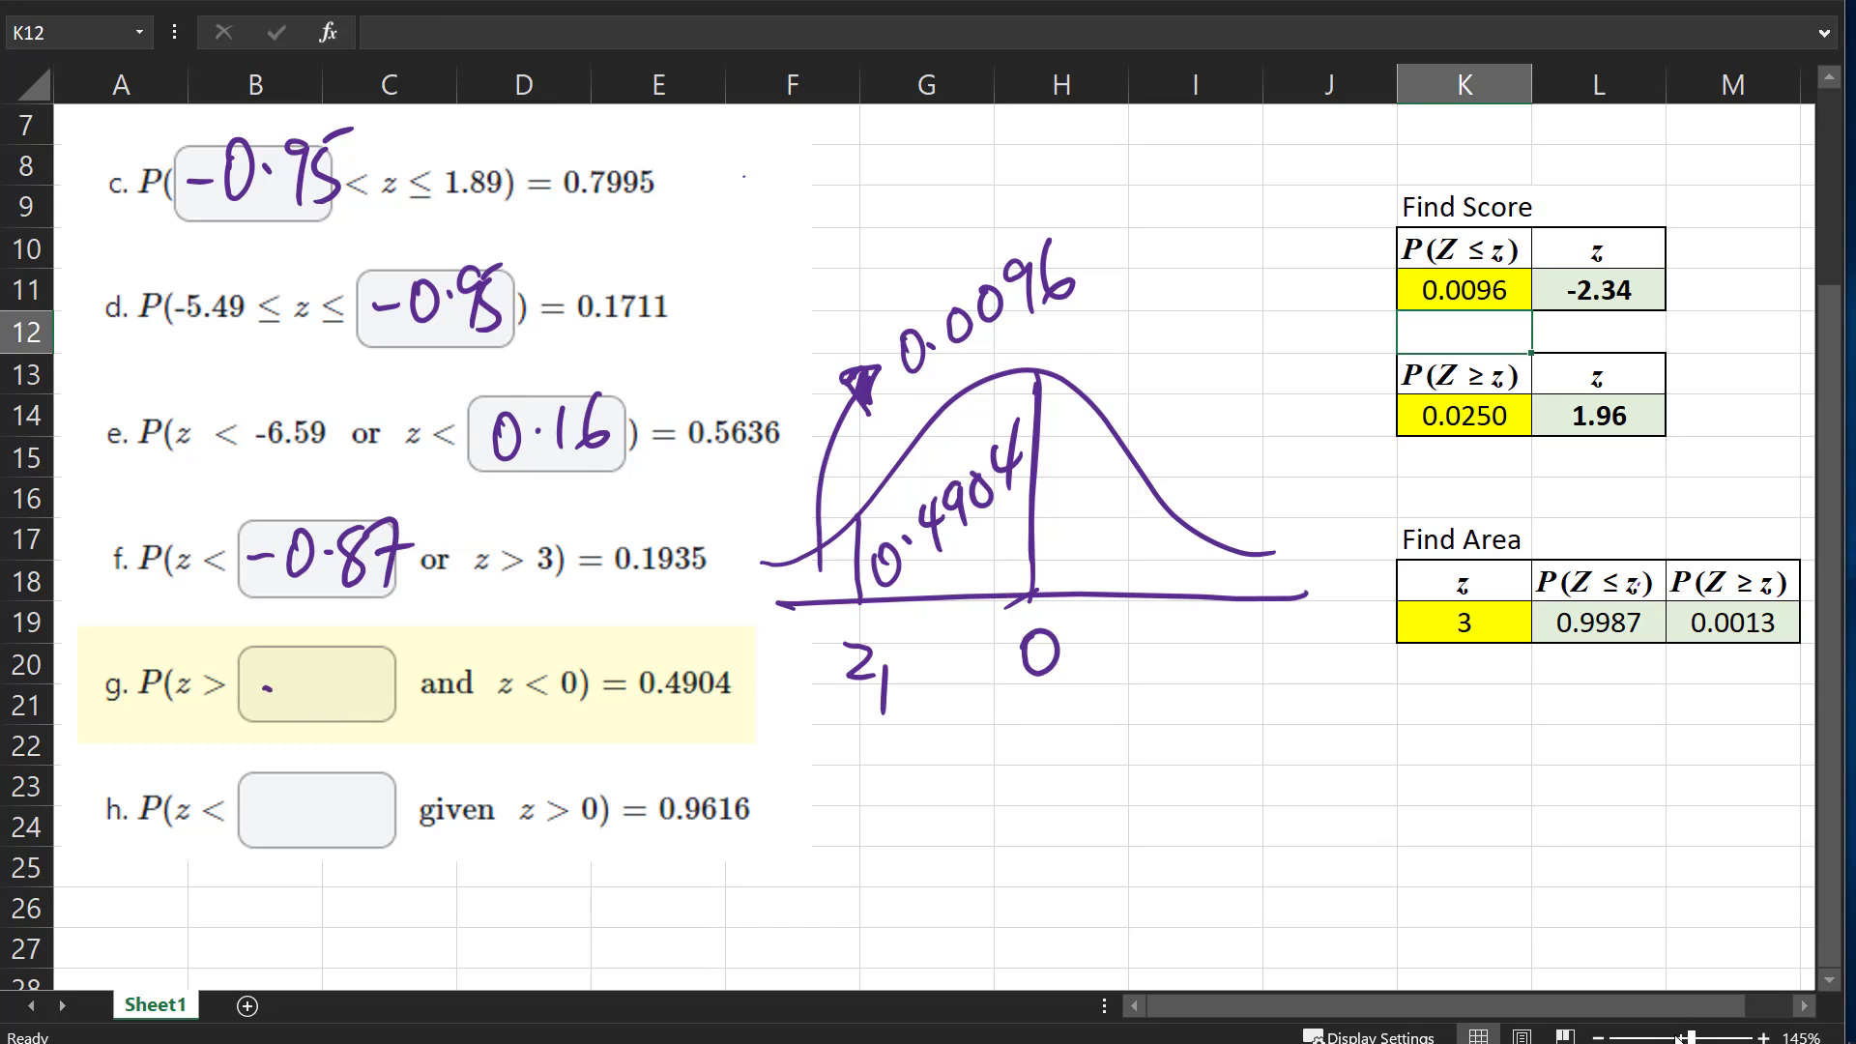
# Write -2.34 in the blank of problem g
pyautogui.moveTo(265, 688); pyautogui.dragTo(287, 689)
pyautogui.moveTo(300, 674)
pyautogui.mouseDown()
pyautogui.moveTo(325, 715)
pyautogui.moveTo(411, 694)
pyautogui.mouseUp()
pyautogui.moveTo(398, 665); pyautogui.dragTo(396, 723)
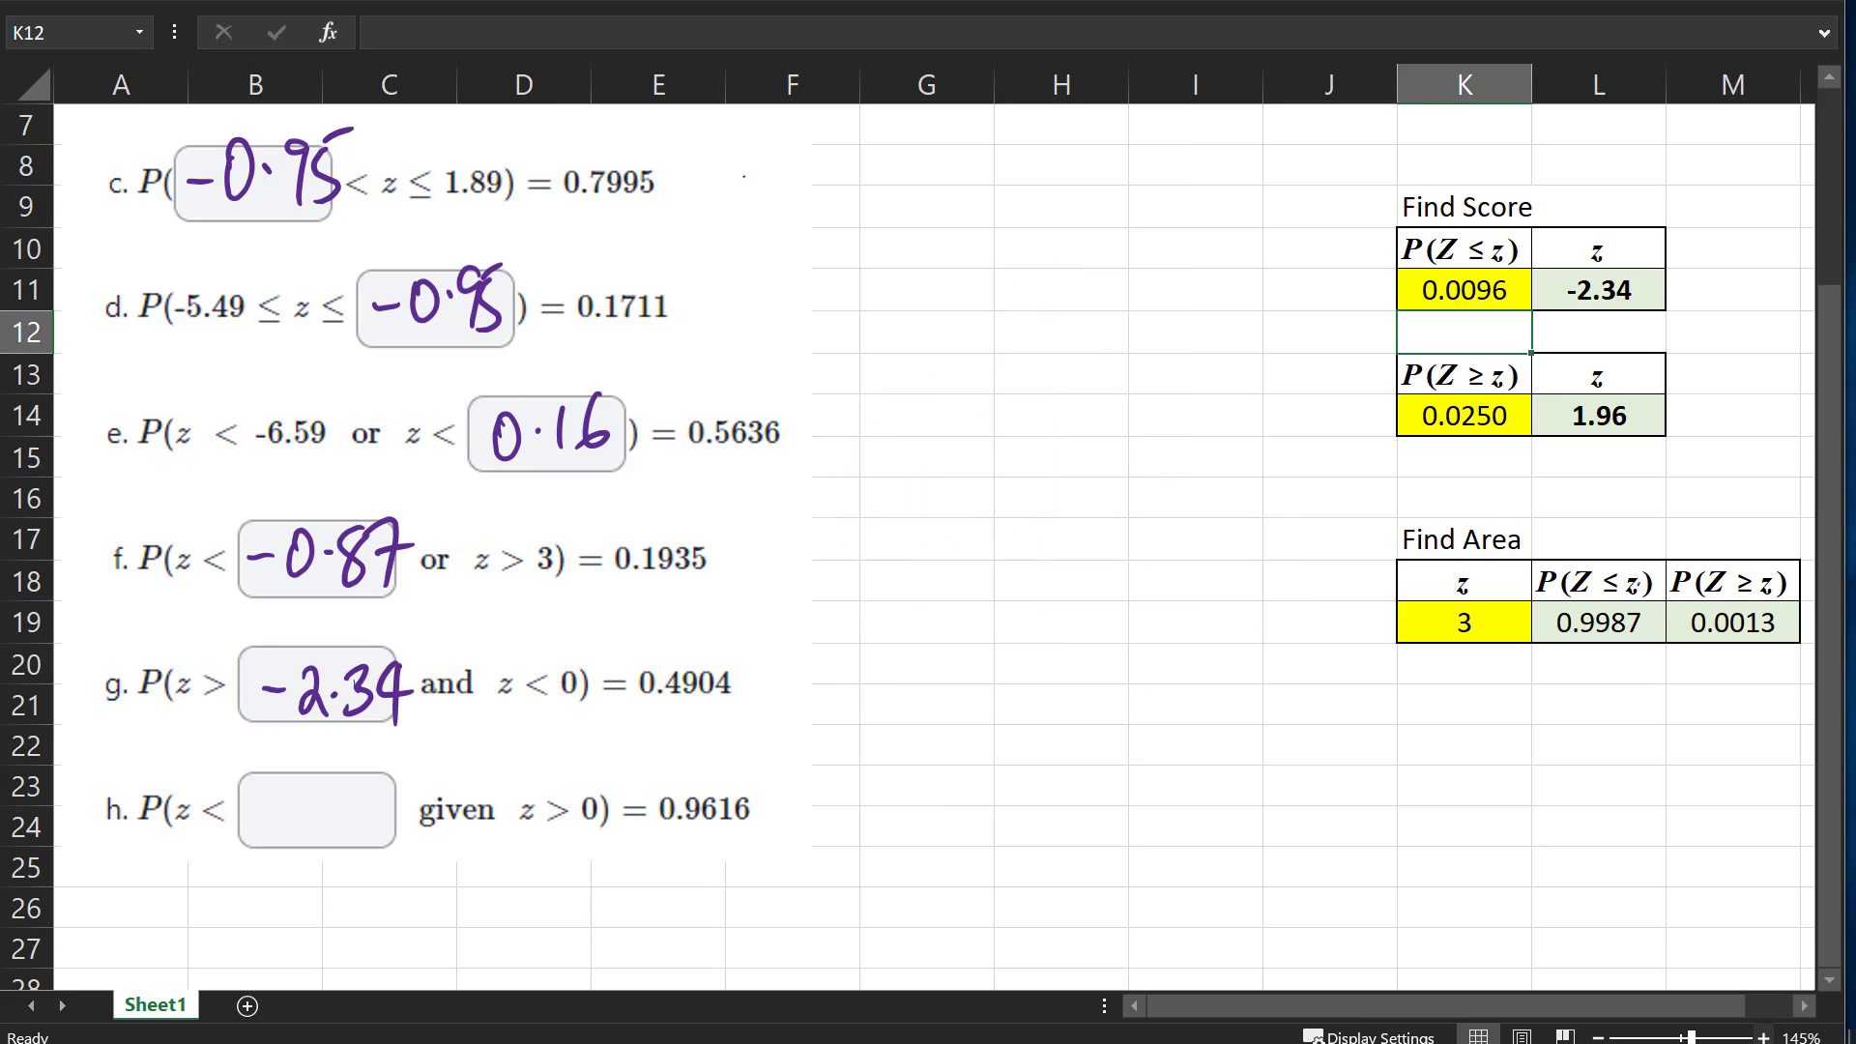
# Underline "given" in problem h and write z1 in its blank
pyautogui.moveTo(109, 766)
pyautogui.mouseDown()
pyautogui.moveTo(114, 852)
pyautogui.moveTo(97, 768)
pyautogui.mouseUp()
pyautogui.hotkey('ctrl', 'z')
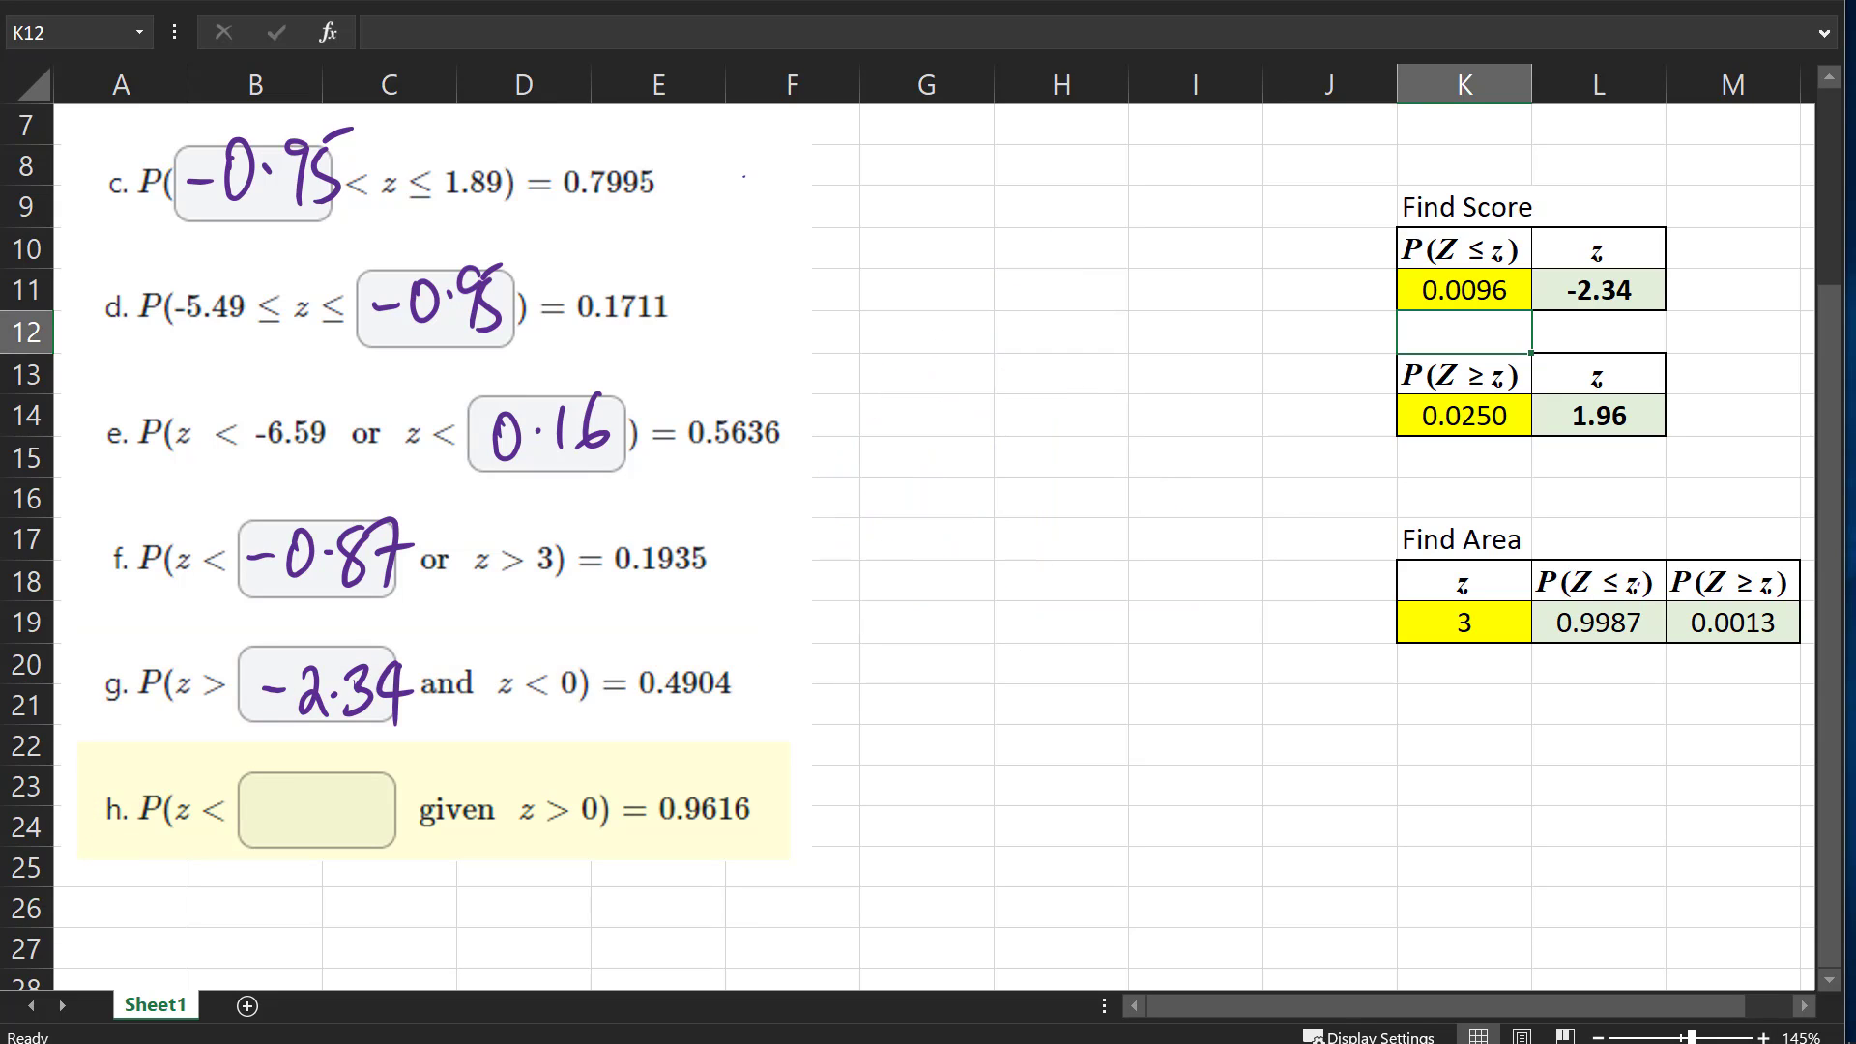
pyautogui.moveTo(422, 839)
pyautogui.mouseDown()
pyautogui.moveTo(476, 835)
pyautogui.moveTo(416, 845)
pyautogui.mouseUp()
pyautogui.moveTo(293, 783)
pyautogui.mouseDown()
pyautogui.moveTo(294, 823)
pyautogui.moveTo(330, 830)
pyautogui.mouseUp()
pyautogui.moveTo(329, 818); pyautogui.dragTo(335, 848)
# Draw an arrow from problem h's condition to a handwritten fraction, P(z > z1 and z > 0) over P(z > 0)
pyautogui.moveTo(536, 793)
pyautogui.mouseDown()
pyautogui.moveTo(754, 703)
pyautogui.moveTo(752, 721)
pyautogui.moveTo(765, 691)
pyautogui.moveTo(785, 705)
pyautogui.mouseUp()
pyautogui.moveTo(786, 634); pyautogui.dragTo(788, 672)
pyautogui.moveTo(851, 614)
pyautogui.mouseDown()
pyautogui.moveTo(857, 704)
pyautogui.moveTo(934, 663)
pyautogui.moveTo(957, 681)
pyautogui.mouseUp()
pyautogui.moveTo(963, 669)
pyautogui.mouseDown()
pyautogui.moveTo(966, 690)
pyautogui.moveTo(1009, 658)
pyautogui.moveTo(1071, 675)
pyautogui.mouseUp()
pyautogui.moveTo(1110, 626)
pyautogui.mouseDown()
pyautogui.moveTo(1151, 624)
pyautogui.moveTo(1152, 669)
pyautogui.moveTo(1212, 640)
pyautogui.mouseUp()
pyautogui.moveTo(1226, 569); pyautogui.dragTo(1218, 695)
pyautogui.moveTo(813, 722); pyautogui.dragTo(1282, 707)
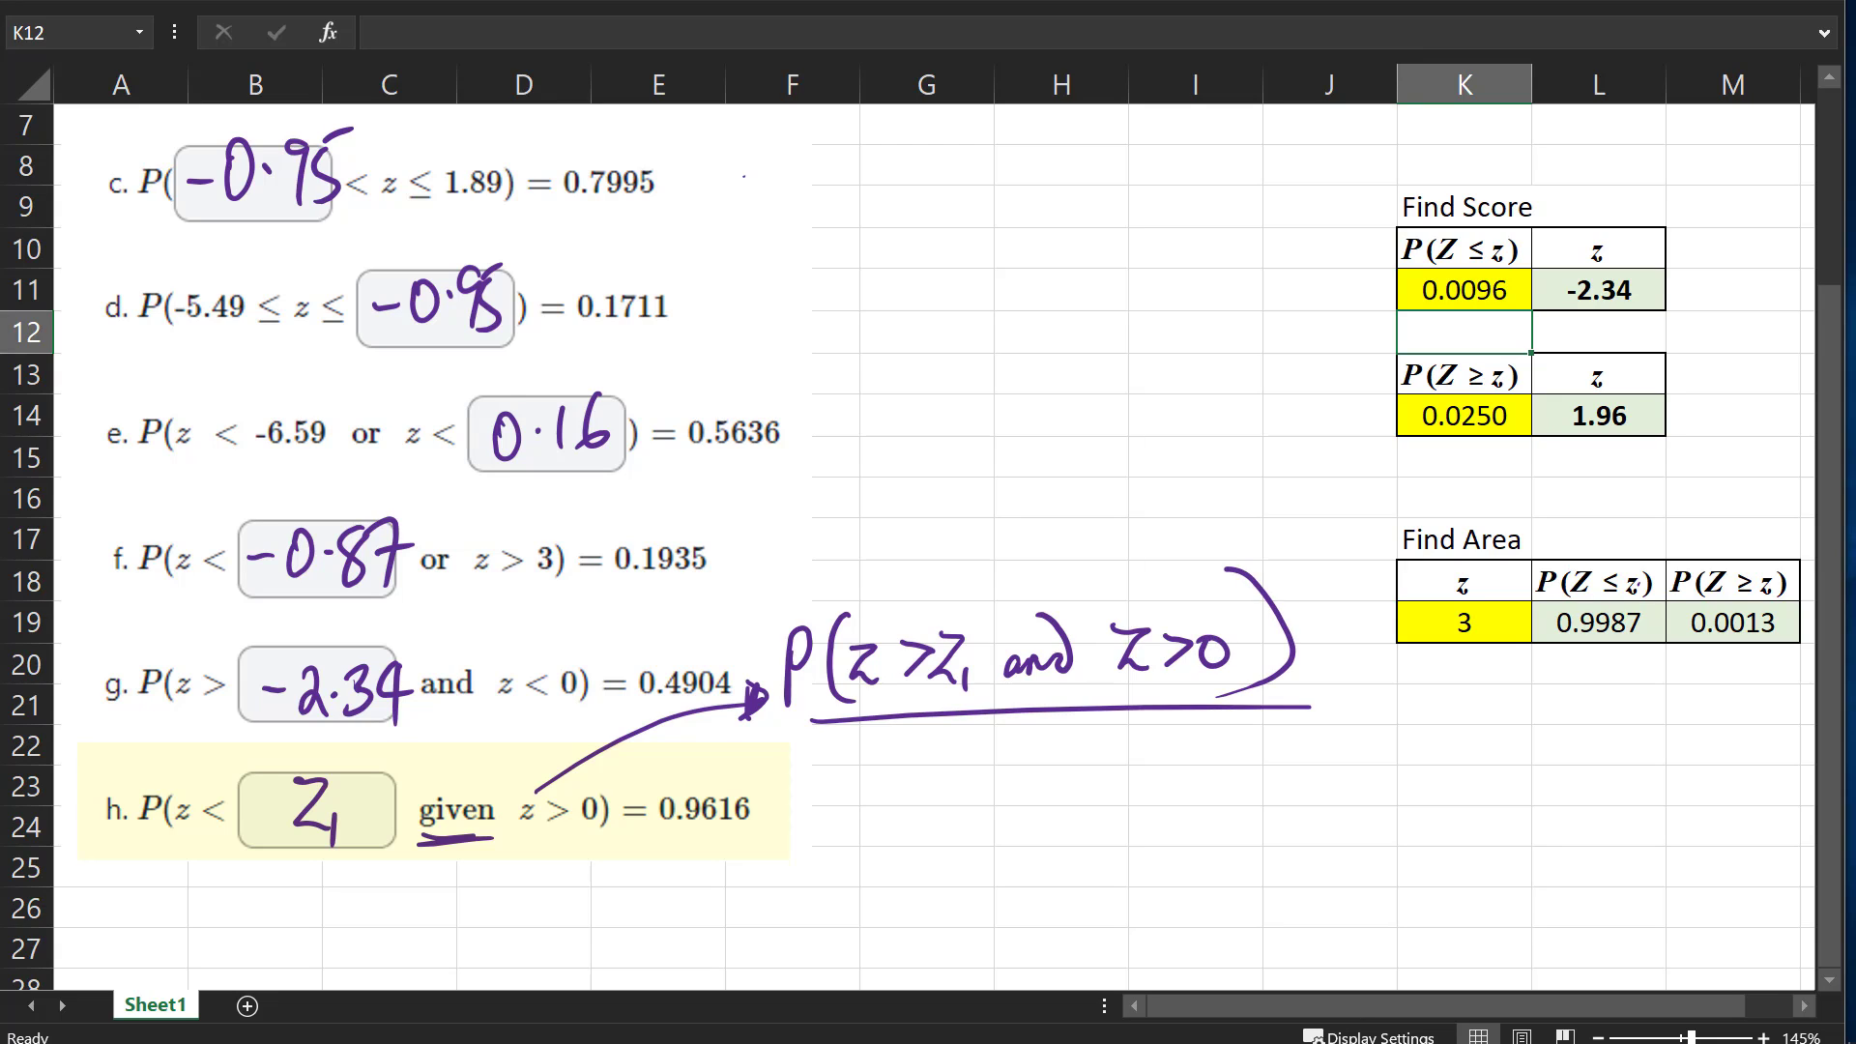
pyautogui.moveTo(942, 744)
pyautogui.mouseDown()
pyautogui.moveTo(943, 801)
pyautogui.moveTo(943, 771)
pyautogui.moveTo(986, 794)
pyautogui.moveTo(1111, 751)
pyautogui.moveTo(1136, 798)
pyautogui.mouseUp()
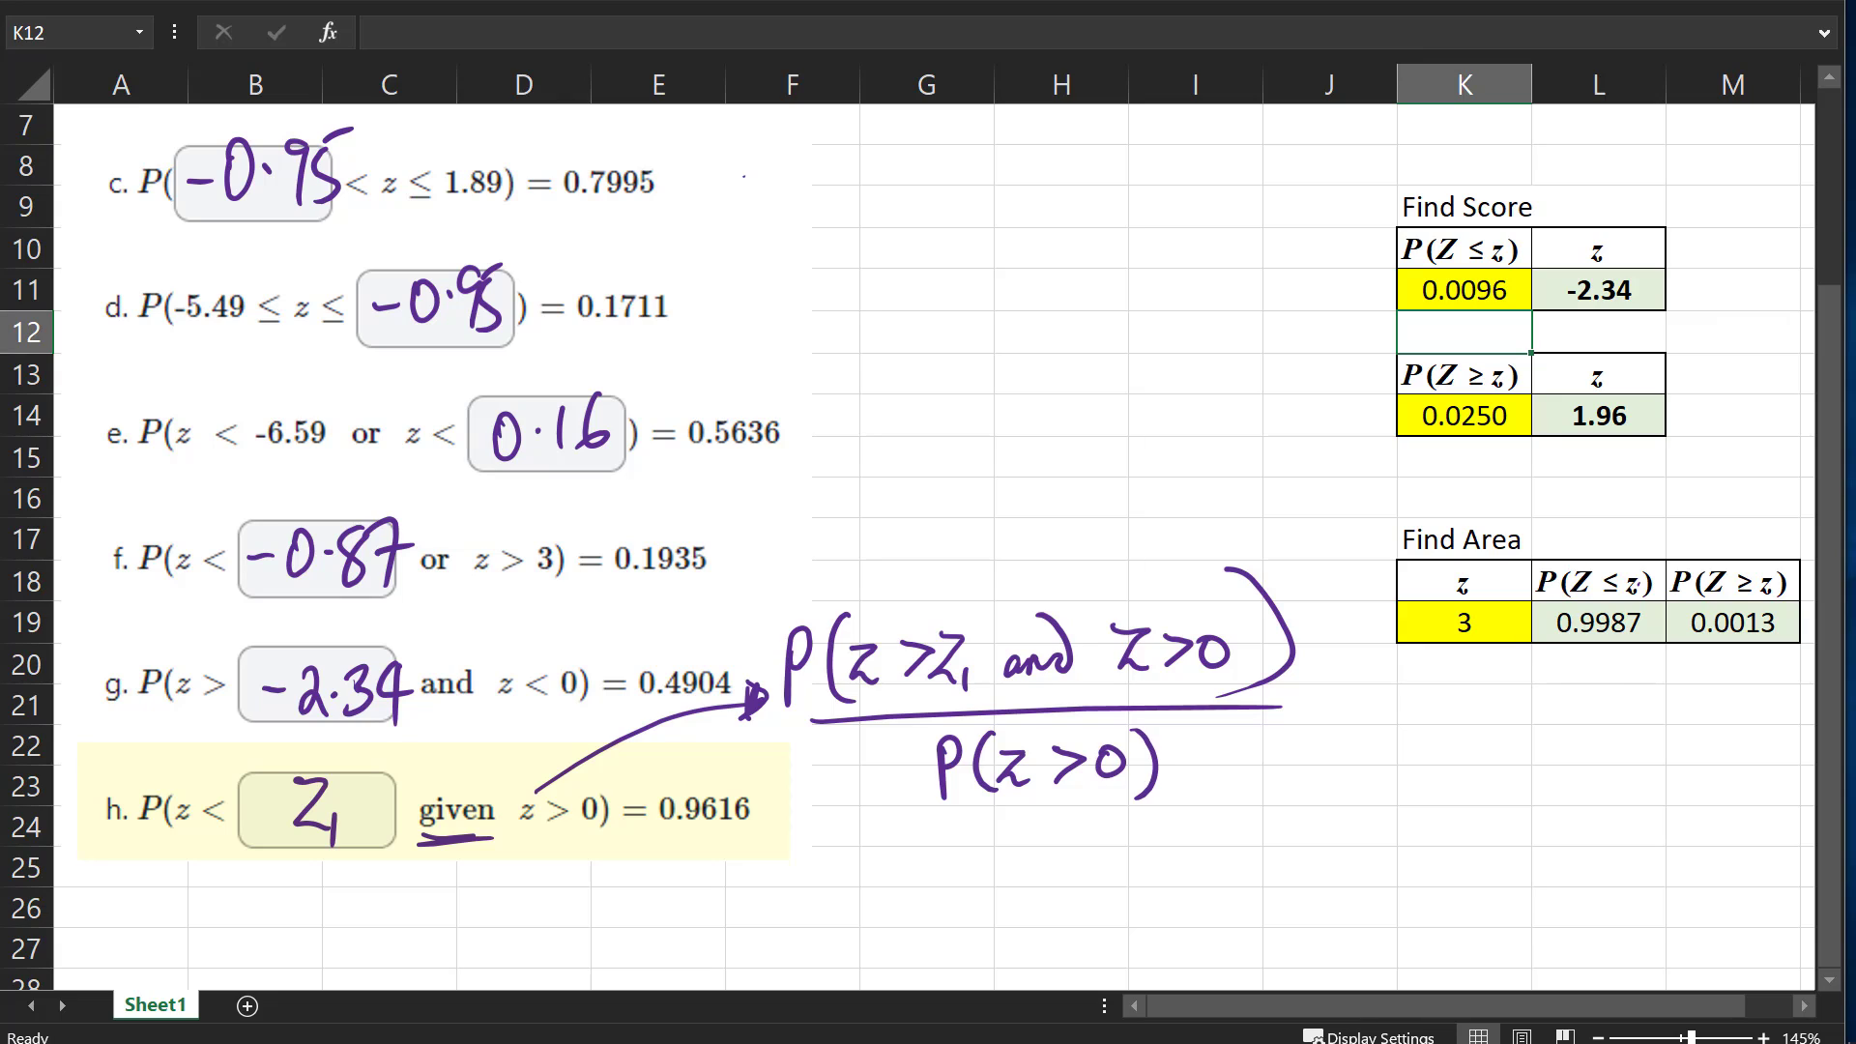
# Write = 0.9616 after the handwritten fraction
pyautogui.moveTo(1321, 696); pyautogui.dragTo(1353, 694)
pyautogui.moveTo(1332, 715)
pyautogui.mouseDown()
pyautogui.moveTo(1414, 677)
pyautogui.moveTo(1445, 690)
pyautogui.mouseUp()
pyautogui.moveTo(1489, 669); pyautogui.dragTo(1482, 715)
pyautogui.moveTo(1518, 667); pyautogui.dragTo(1501, 700)
pyautogui.moveTo(1537, 667); pyautogui.dragTo(1539, 711)
pyautogui.moveTo(1586, 665)
pyautogui.mouseDown()
pyautogui.moveTo(1574, 710)
pyautogui.moveTo(1568, 692)
pyautogui.mouseUp()
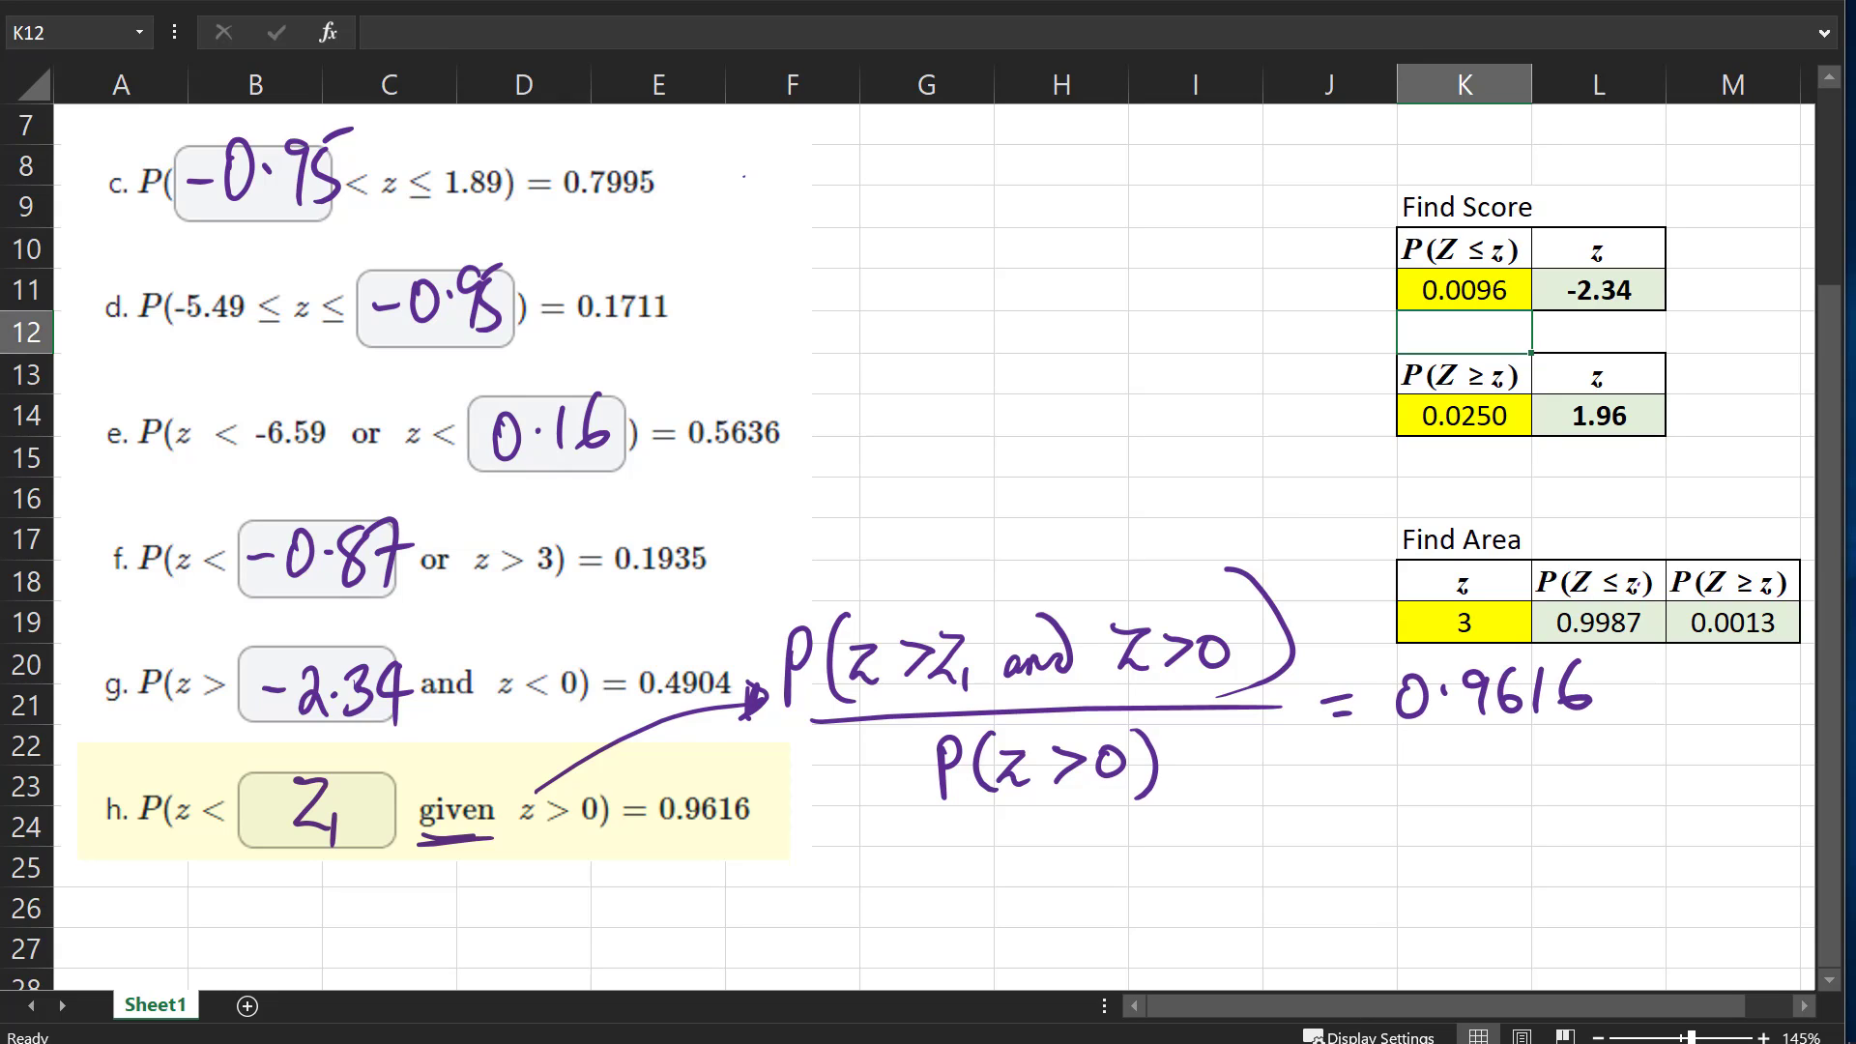
# Replace the denominator P(z > 0) with 0.5 and draw an arrow from it towards the equals sign
pyautogui.moveTo(890, 727)
pyautogui.mouseDown()
pyautogui.moveTo(1181, 817)
pyautogui.moveTo(909, 732)
pyautogui.mouseUp()
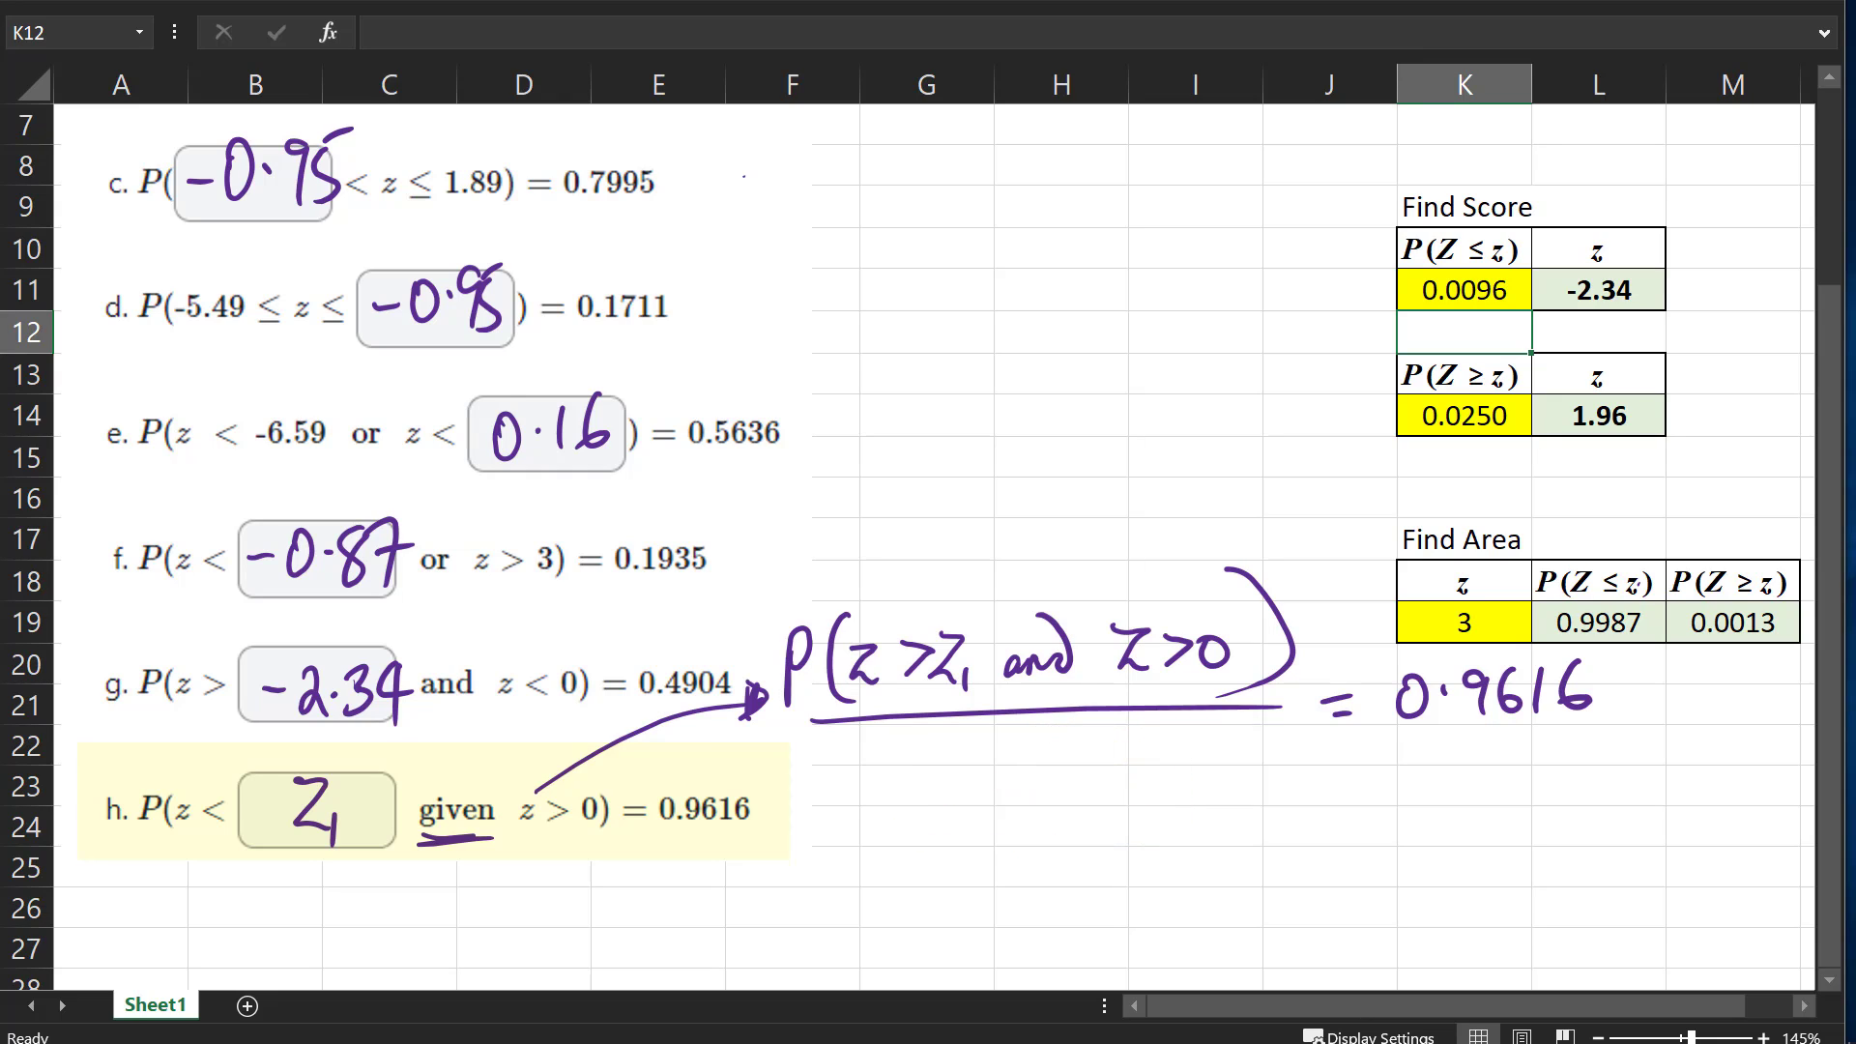
pyautogui.click(1048, 773)
pyautogui.moveTo(1017, 743); pyautogui.dragTo(1061, 789)
pyautogui.moveTo(1073, 739)
pyautogui.mouseDown()
pyautogui.moveTo(1313, 710)
pyautogui.moveTo(1288, 743)
pyautogui.mouseUp()
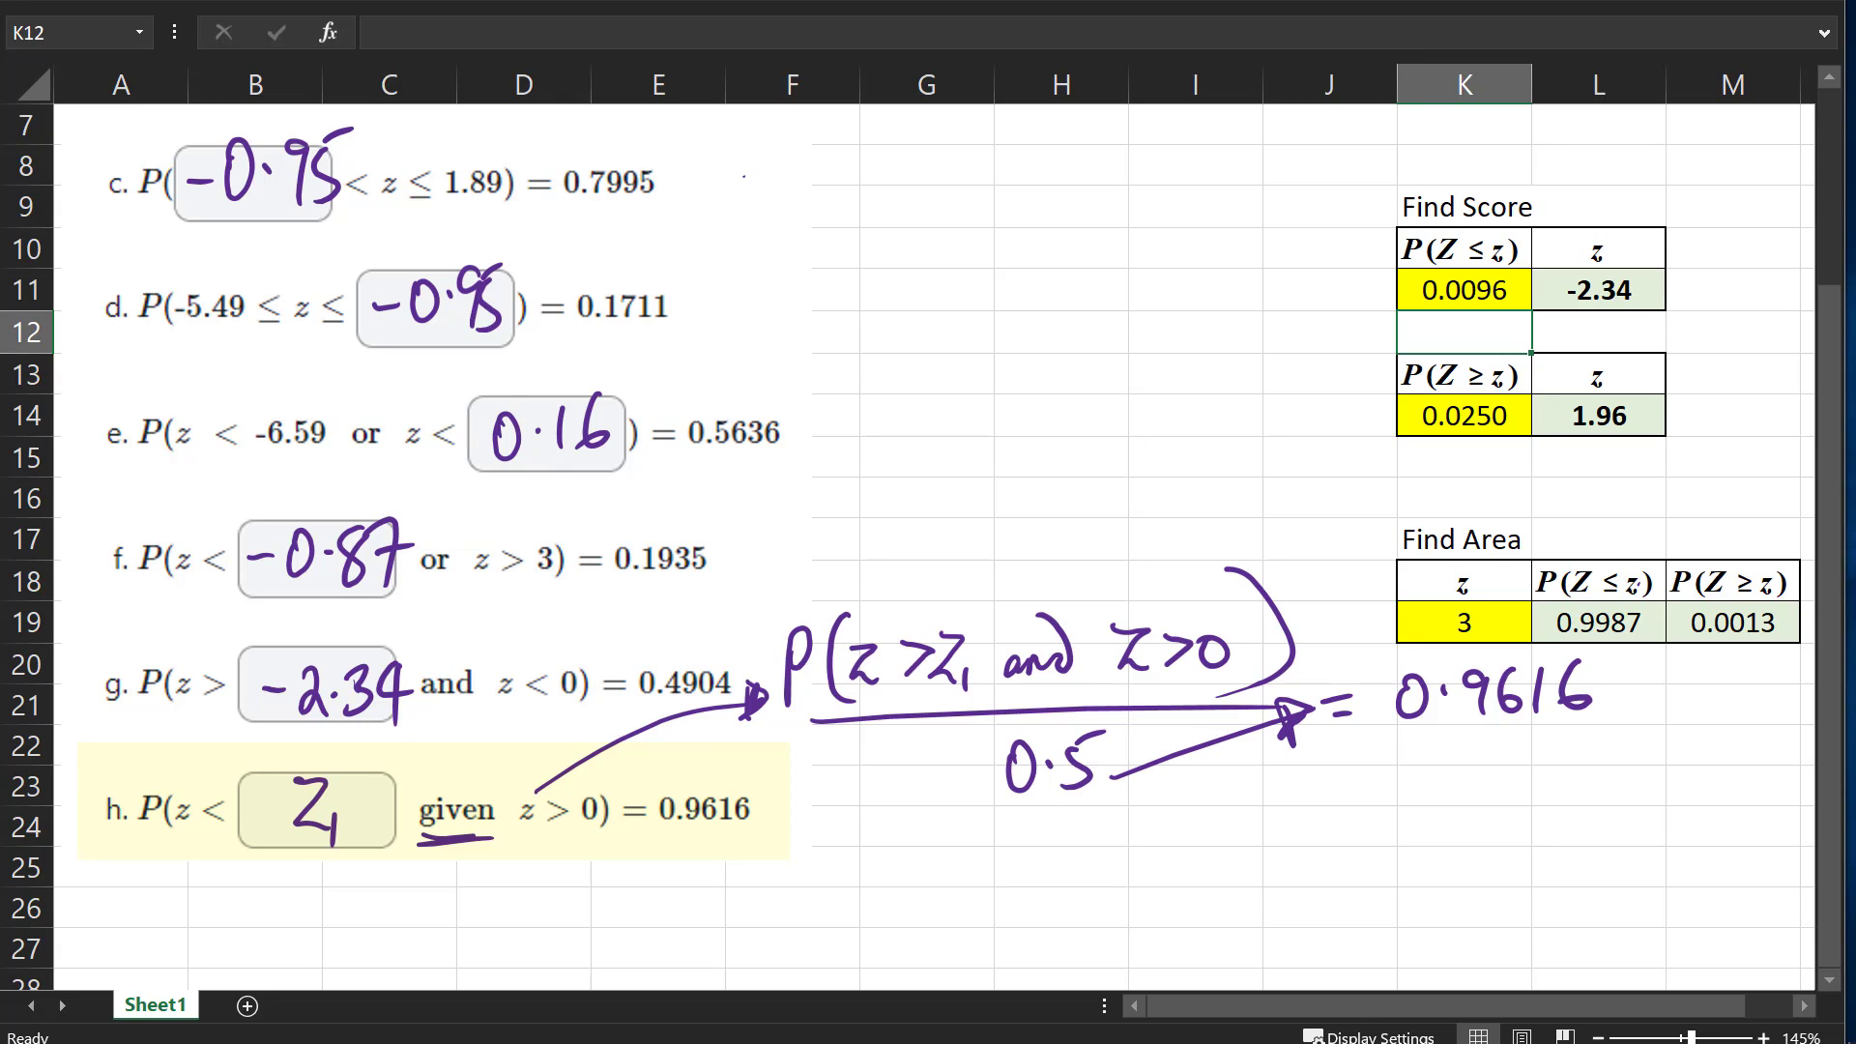
# Erase the fraction bar, denominator and arrow, and write (0.5) as a multiplier after 0.9616
pyautogui.moveTo(1013, 771)
pyautogui.mouseDown()
pyautogui.moveTo(1126, 773)
pyautogui.moveTo(1281, 711)
pyautogui.mouseUp()
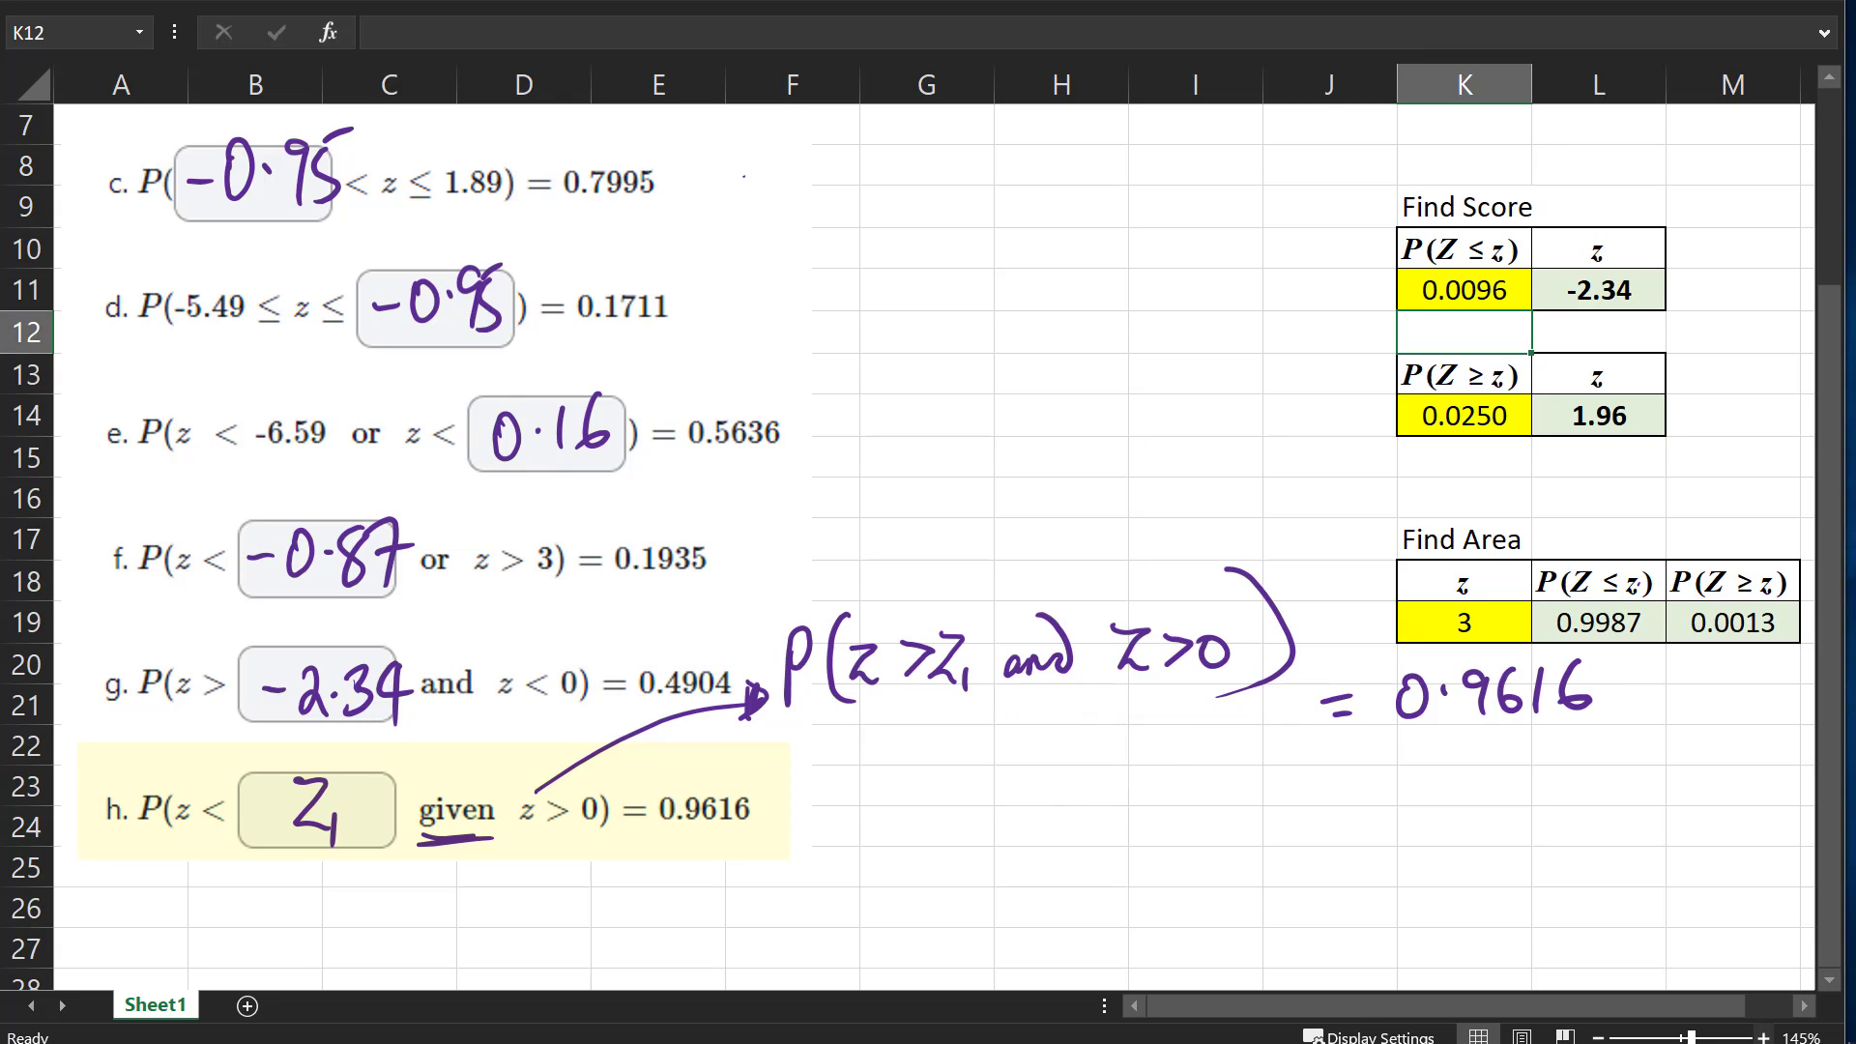
pyautogui.hotkey('ctrl', 'z')
pyautogui.hotkey('ctrl', 'z')
pyautogui.hotkey('ctrl', 'y')
pyautogui.hotkey('ctrl', 'y')
pyautogui.moveTo(1625, 641); pyautogui.dragTo(1620, 716)
pyautogui.moveTo(1647, 674)
pyautogui.mouseDown()
pyautogui.moveTo(1649, 698)
pyautogui.moveTo(1645, 671)
pyautogui.mouseUp()
pyautogui.click(1675, 680)
pyautogui.moveTo(1690, 662); pyautogui.dragTo(1684, 699)
pyautogui.moveTo(1693, 664); pyautogui.dragTo(1724, 655)
pyautogui.moveTo(1715, 634); pyautogui.dragTo(1720, 715)
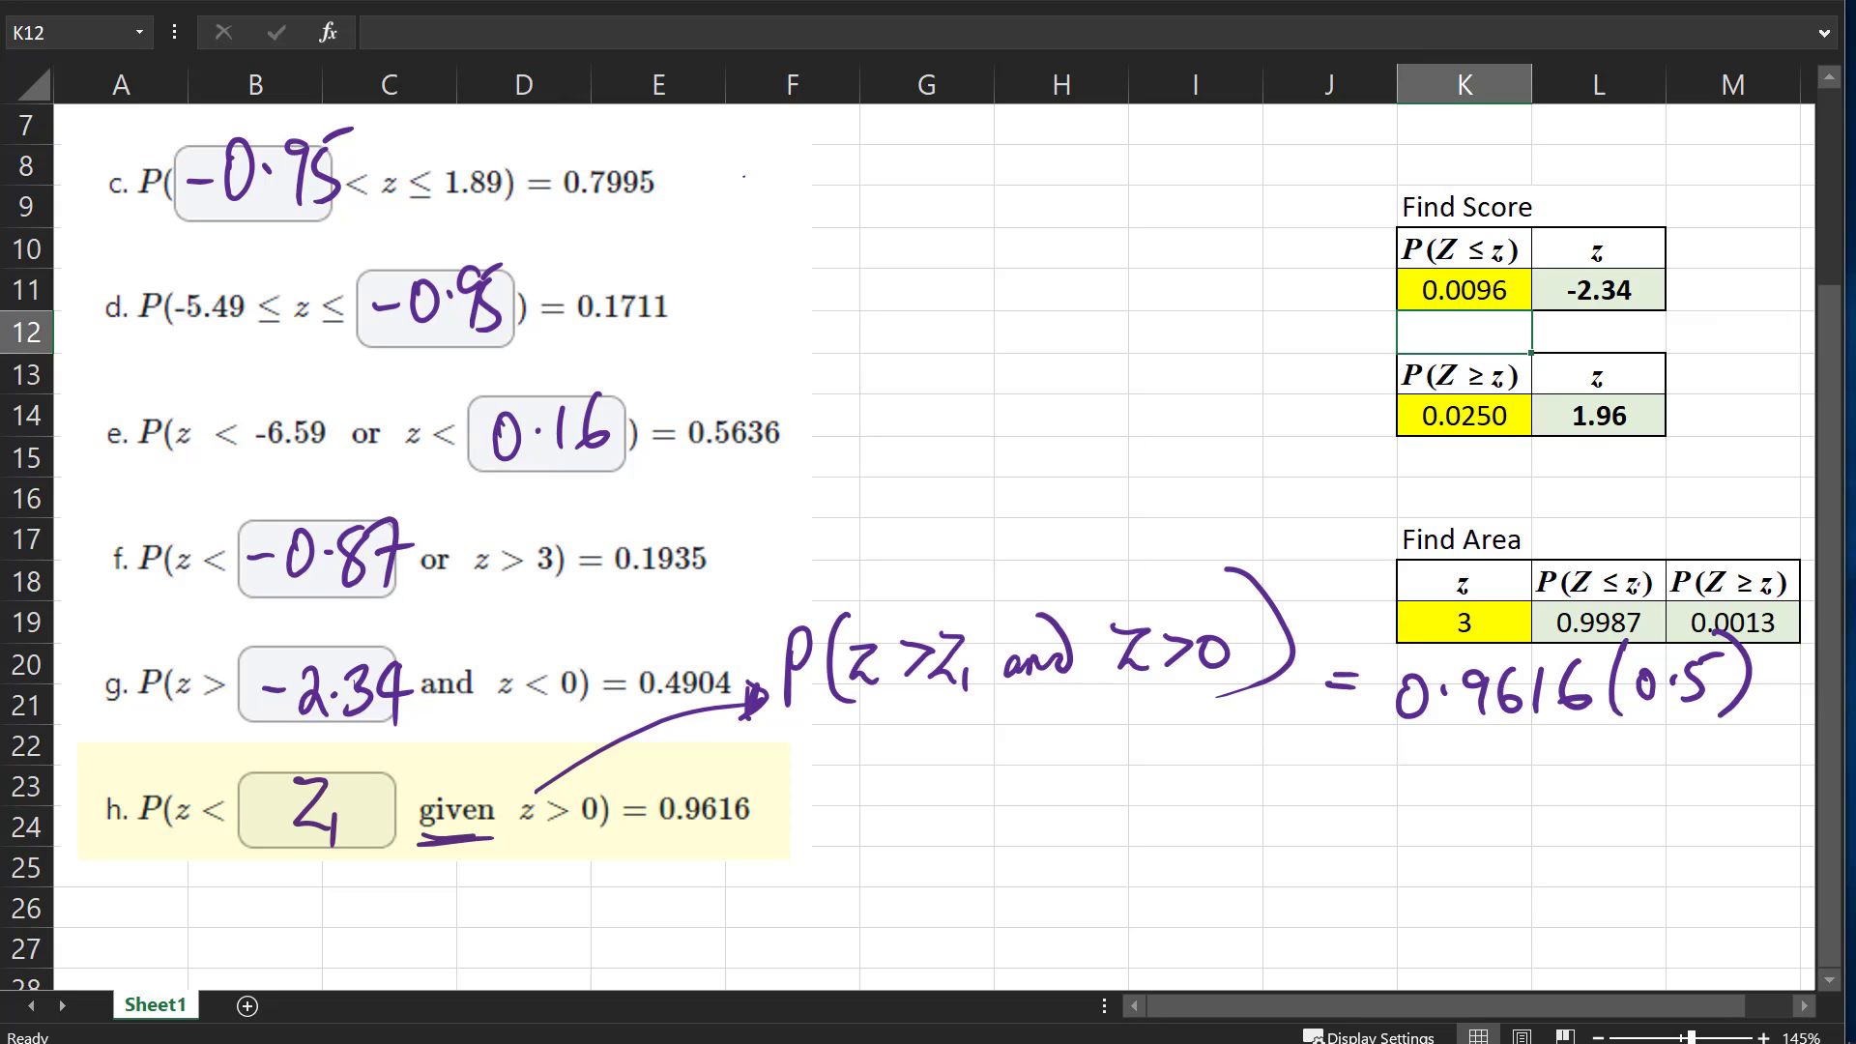
# Write = 0.4808 below the product and double-underline it
pyautogui.moveTo(1321, 774); pyautogui.dragTo(1409, 767)
pyautogui.moveTo(1444, 779)
pyautogui.mouseDown()
pyautogui.moveTo(1509, 785)
pyautogui.moveTo(1494, 810)
pyautogui.mouseUp()
pyautogui.moveTo(1550, 760)
pyautogui.mouseDown()
pyautogui.moveTo(1527, 774)
pyautogui.moveTo(1630, 746)
pyautogui.mouseUp()
pyautogui.moveTo(1431, 831); pyautogui.dragTo(1612, 824)
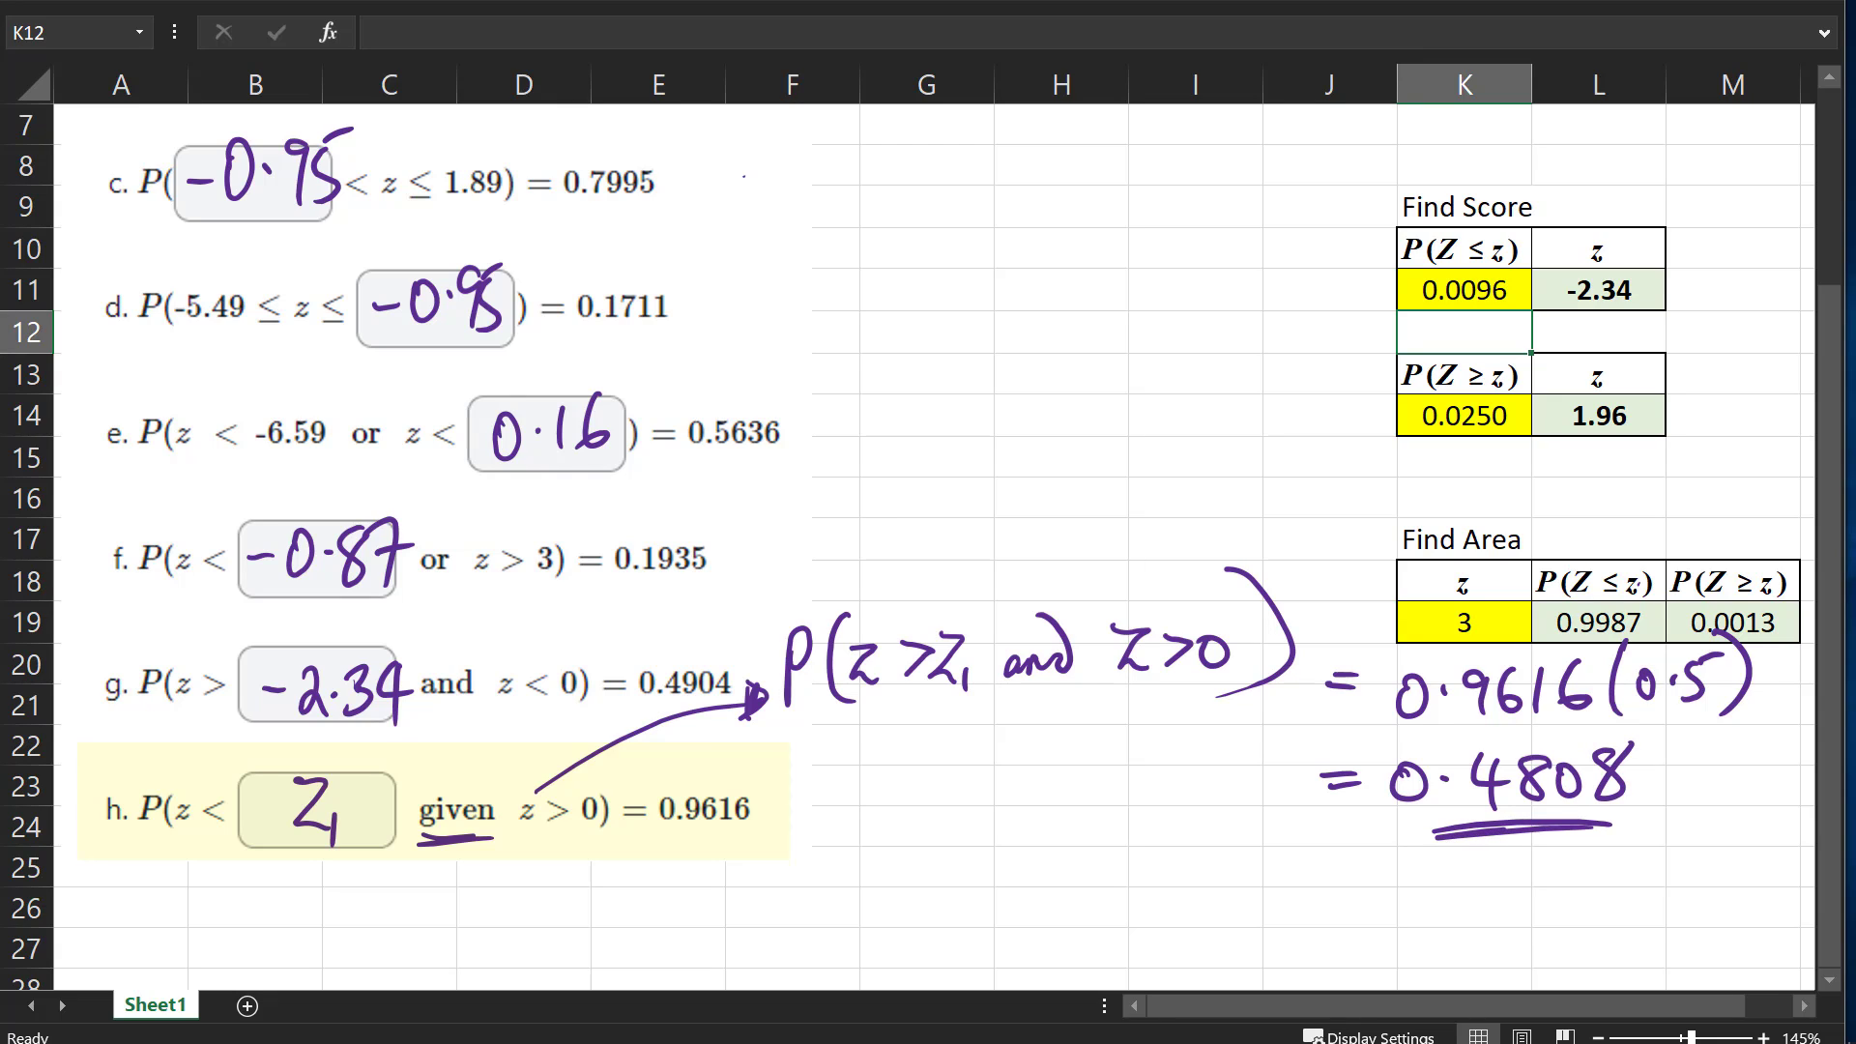
# Sketch a bell curve over a baseline above the expression, and correct z > z1 to z < z1
pyautogui.moveTo(815, 511); pyautogui.dragTo(1288, 484)
pyautogui.moveTo(811, 471)
pyautogui.mouseDown()
pyautogui.moveTo(1161, 290)
pyautogui.moveTo(1313, 433)
pyautogui.mouseUp()
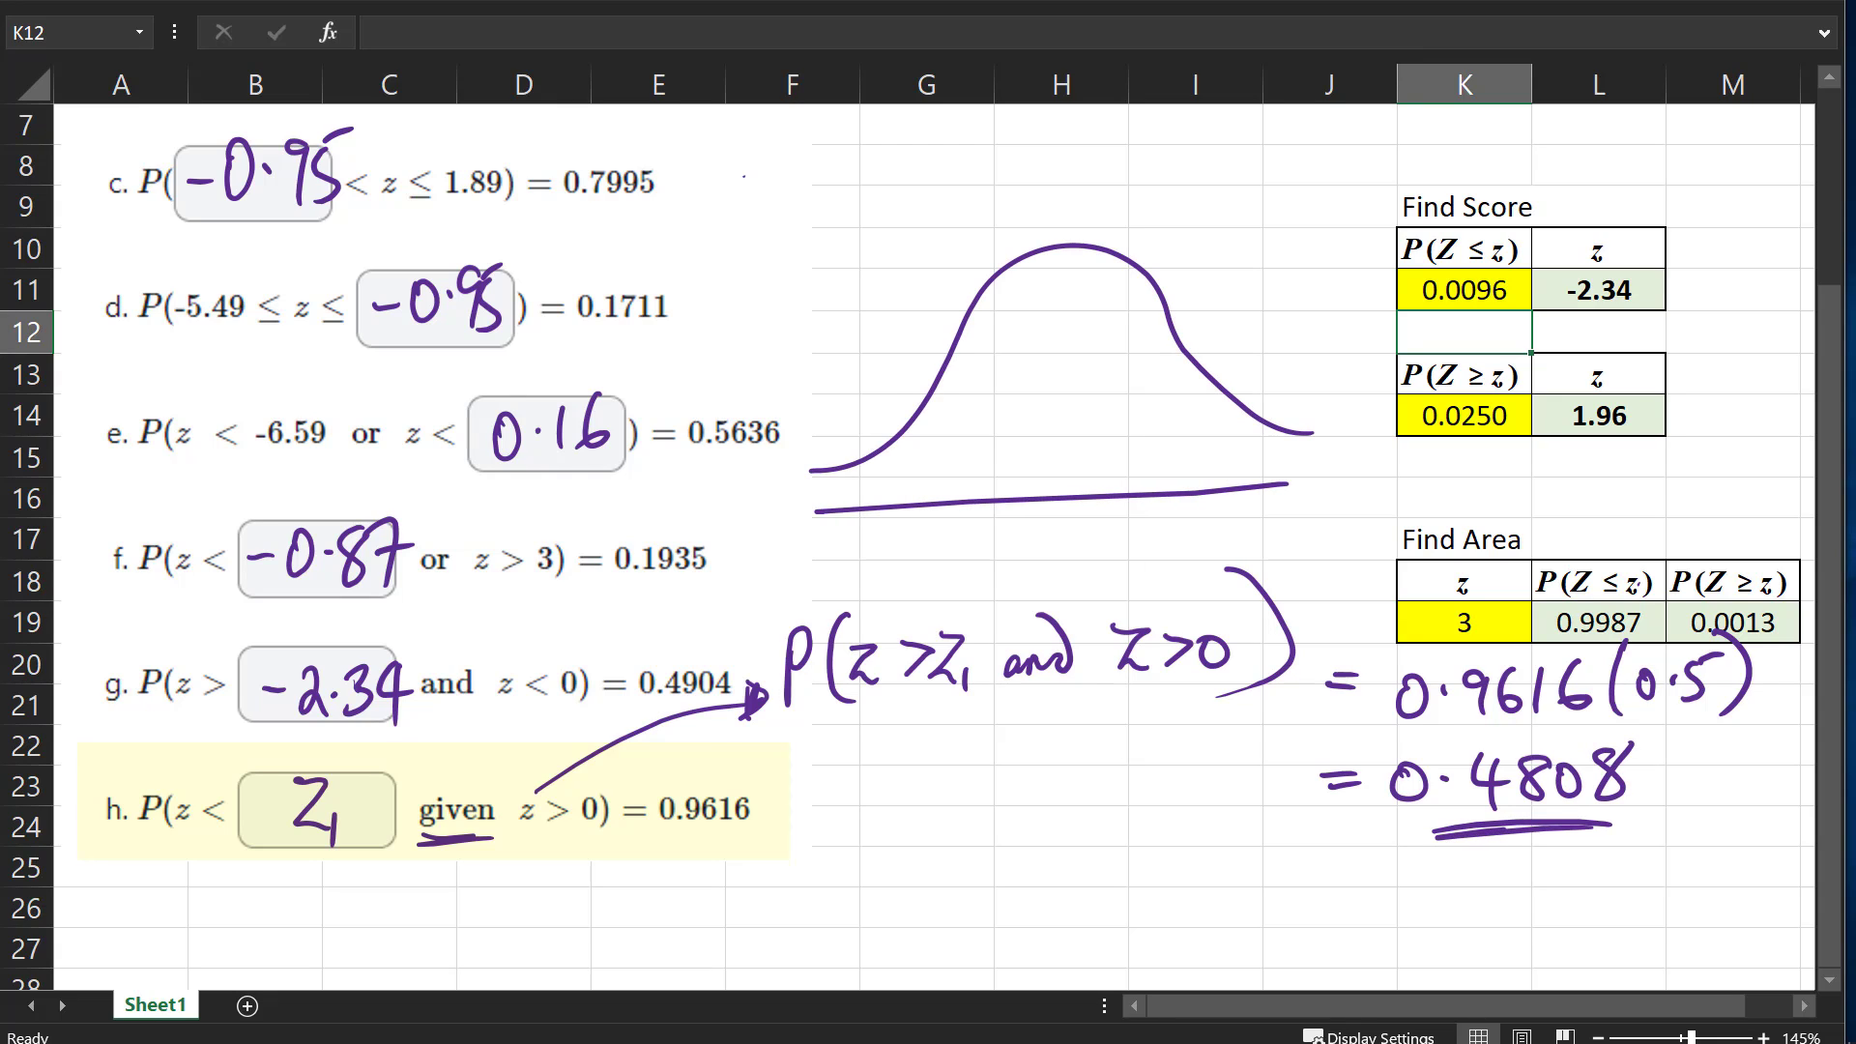
pyautogui.moveTo(1261, 490); pyautogui.dragTo(1334, 487)
pyautogui.click(919, 658)
pyautogui.moveTo(920, 643); pyautogui.dragTo(918, 685)
# Mark 0 on the curve with a centre line and a rightward arrow, and add a line labelled z1 right of it
pyautogui.moveTo(1066, 241); pyautogui.dragTo(1063, 486)
pyautogui.moveTo(1076, 409)
pyautogui.mouseDown()
pyautogui.moveTo(1150, 399)
pyautogui.moveTo(1141, 425)
pyautogui.mouseUp()
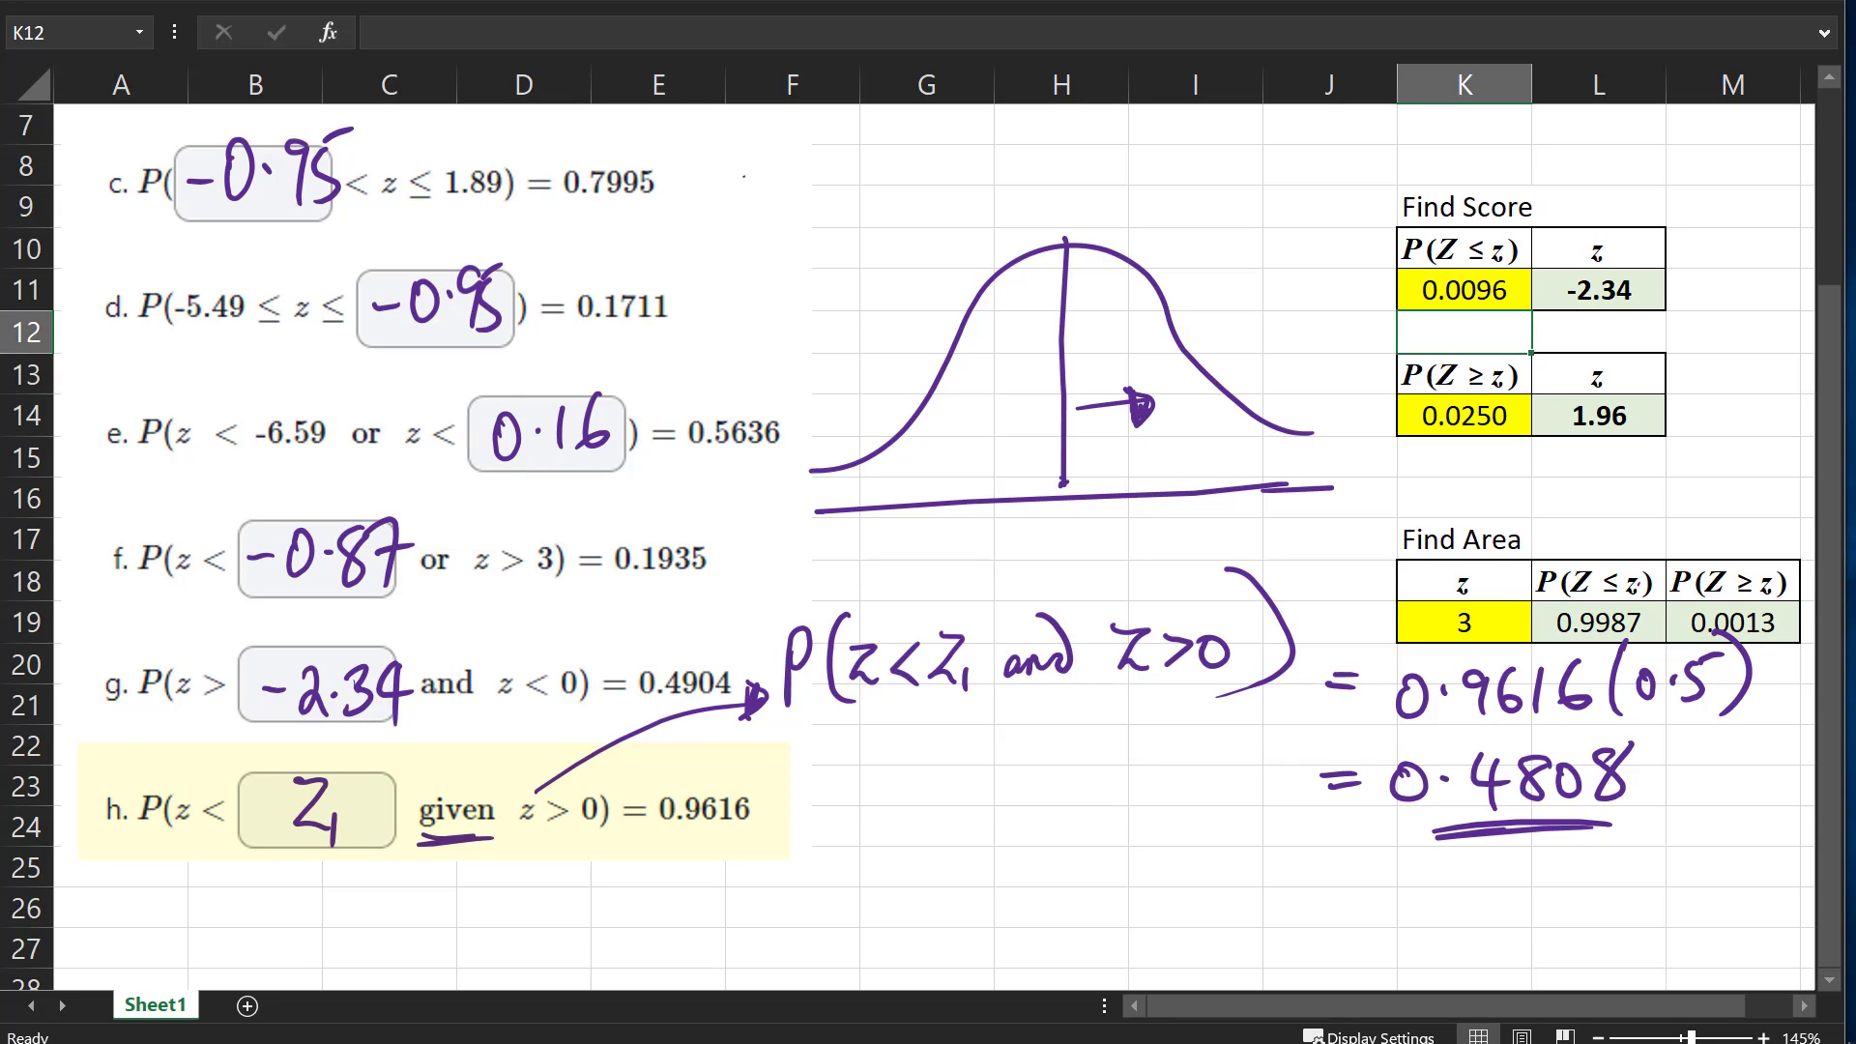
pyautogui.moveTo(1193, 354); pyautogui.dragTo(1220, 549)
# Shade the region between 0 and z1 under the curve with diagonal strokes
pyautogui.moveTo(1107, 249); pyautogui.dragTo(1064, 323)
pyautogui.moveTo(1124, 261); pyautogui.dragTo(1070, 379)
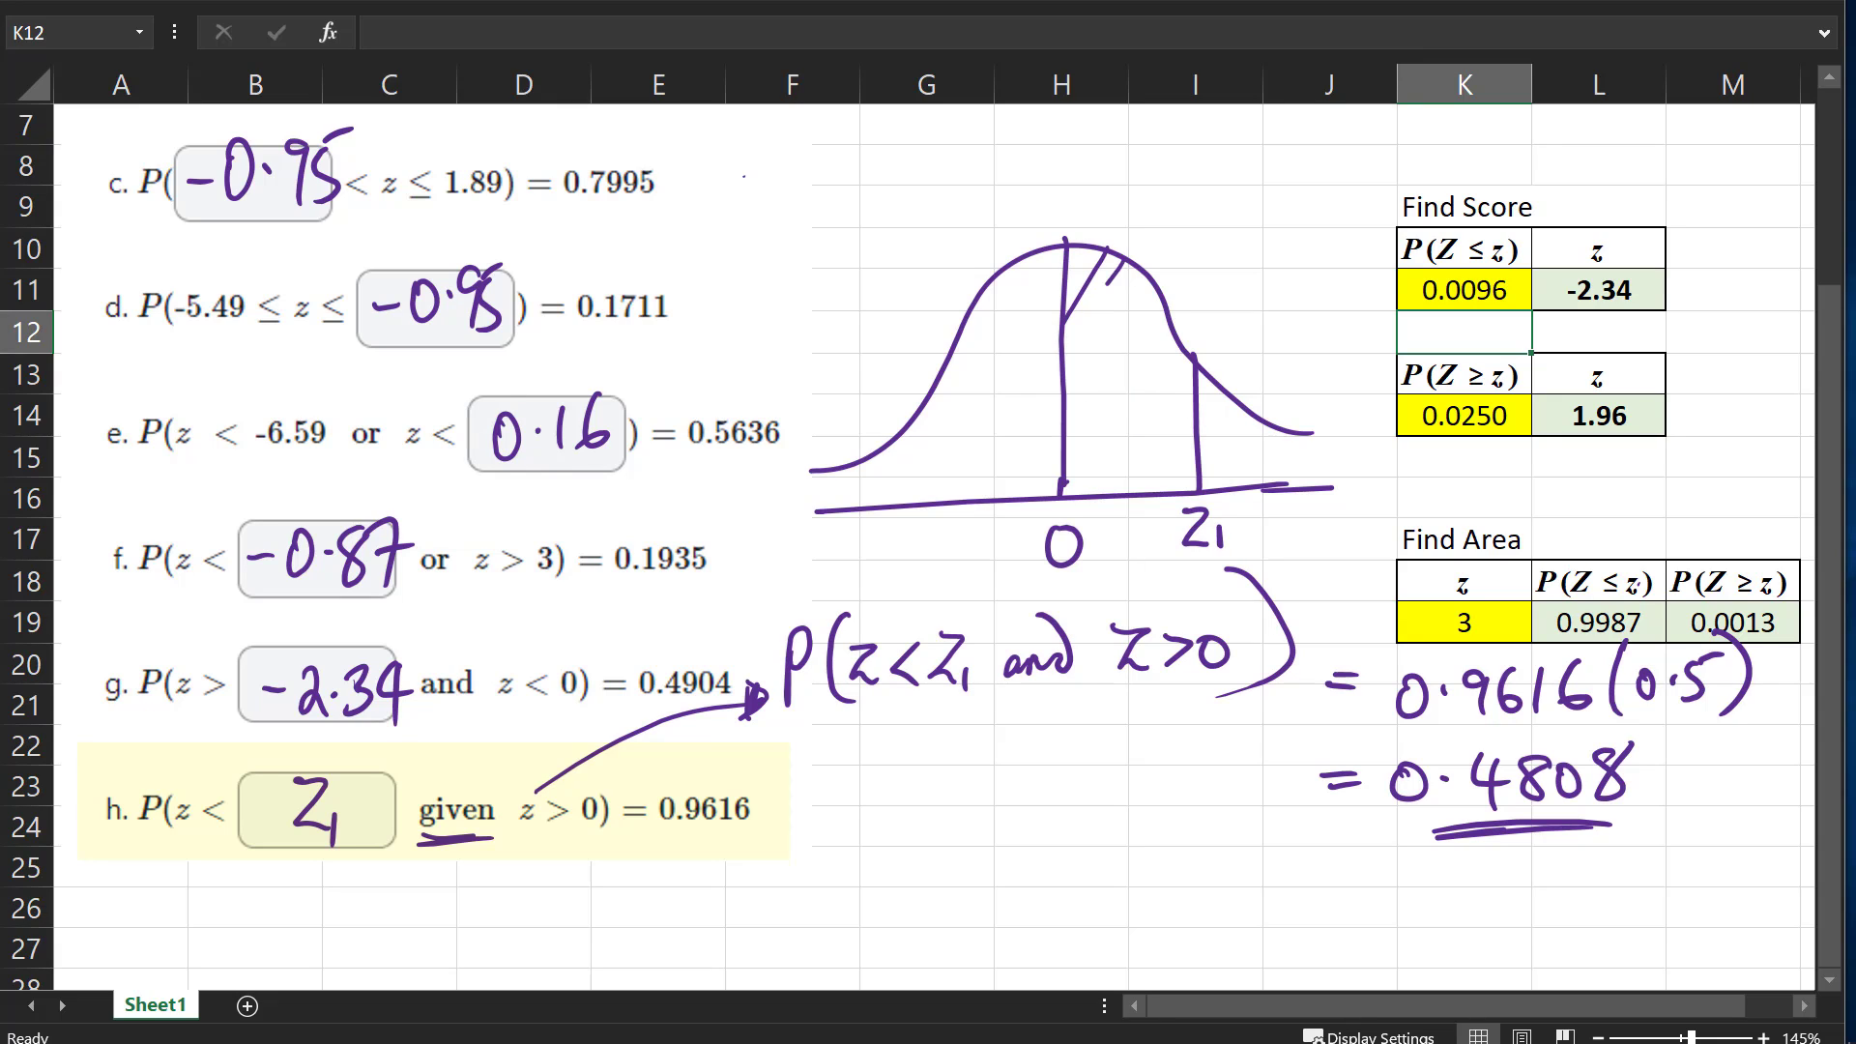
pyautogui.moveTo(1150, 303); pyautogui.dragTo(1089, 444)
pyautogui.moveTo(1159, 361); pyautogui.dragTo(1107, 461)
pyautogui.moveTo(1159, 399); pyautogui.dragTo(1125, 461)
pyautogui.moveTo(1178, 412); pyautogui.dragTo(1147, 475)
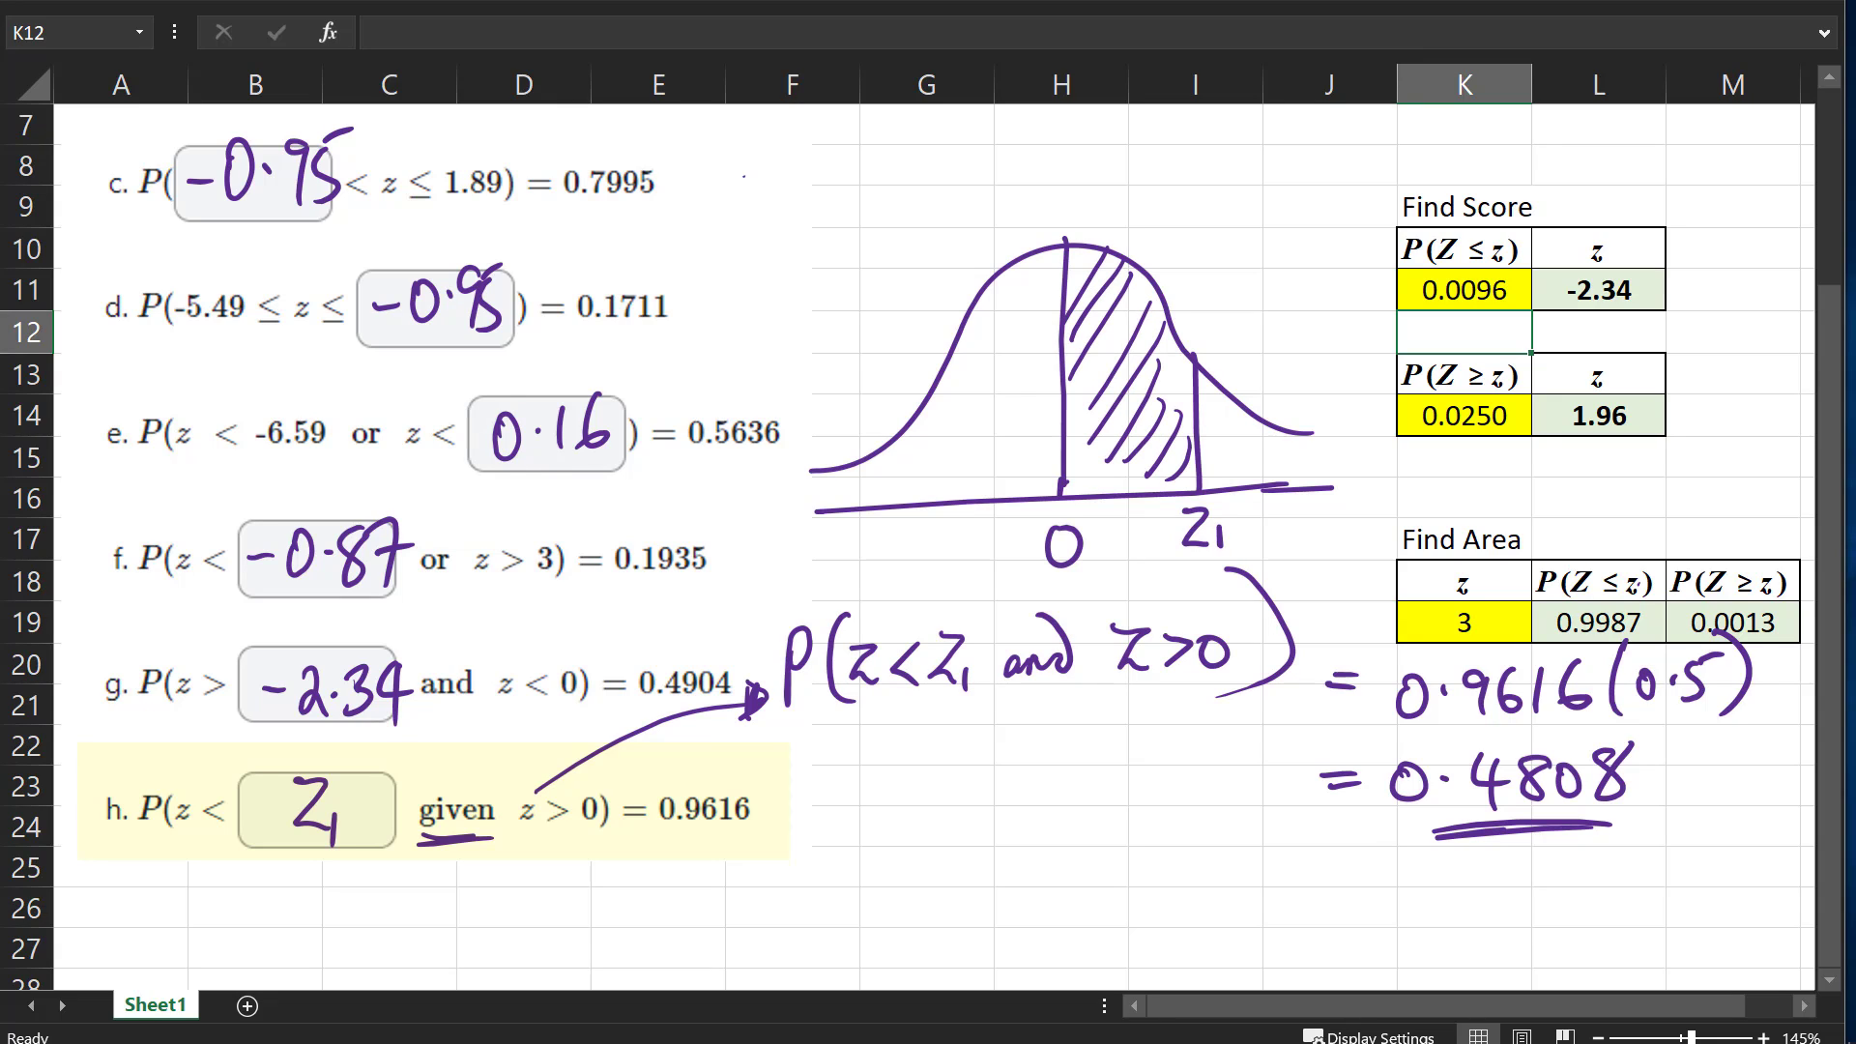
# Label the shaded area between 0 and z1 as 0.4808 with a leader line, and double-underline the value
pyautogui.moveTo(1126, 334)
pyautogui.mouseDown()
pyautogui.moveTo(1213, 170)
pyautogui.moveTo(1282, 181)
pyautogui.moveTo(1266, 209)
pyautogui.mouseUp()
pyautogui.click(1235, 183)
pyautogui.moveTo(1305, 147); pyautogui.dragTo(1358, 155)
pyautogui.click(1364, 143)
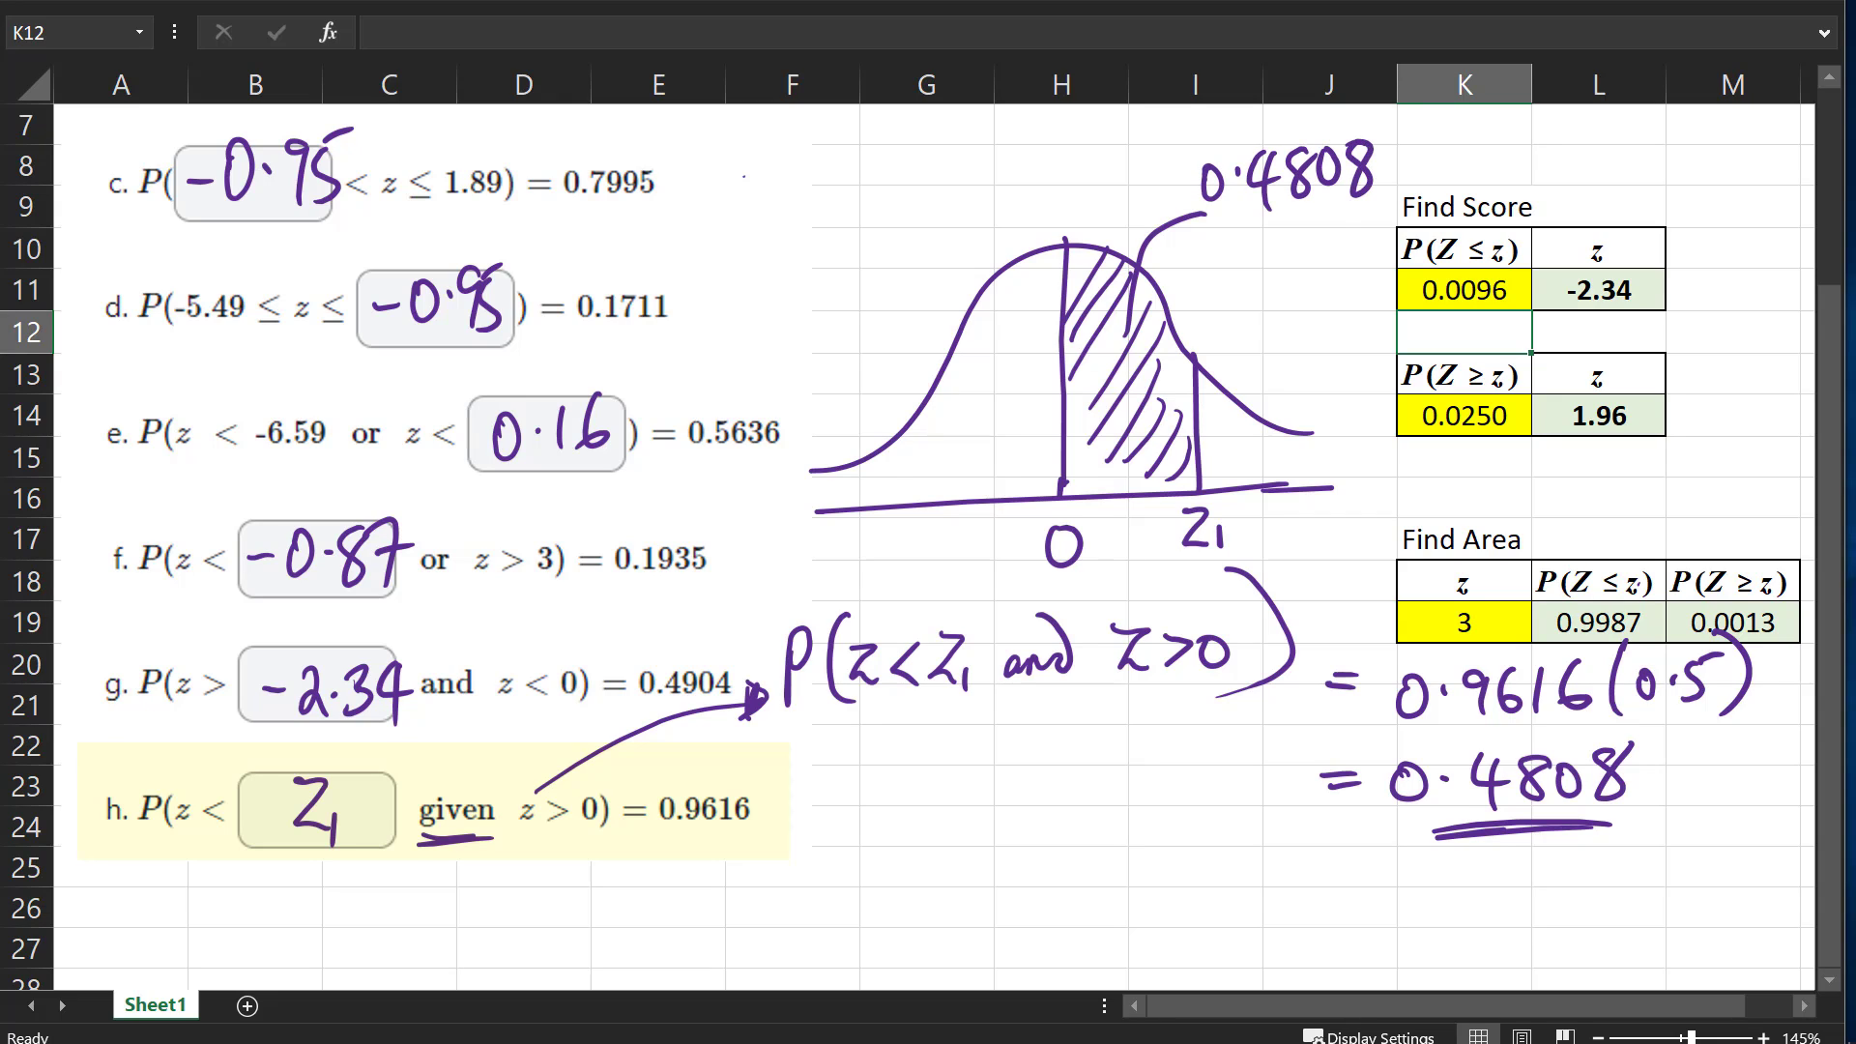
pyautogui.moveTo(1226, 234); pyautogui.dragTo(1349, 213)
pyautogui.moveTo(1344, 220); pyautogui.dragTo(1230, 247)
pyautogui.moveTo(1054, 198)
pyautogui.mouseDown()
pyautogui.moveTo(1049, 362)
pyautogui.moveTo(1133, 512)
pyautogui.moveTo(1428, 495)
pyautogui.mouseUp()
pyautogui.moveTo(1038, 246)
pyautogui.mouseDown()
pyautogui.moveTo(1160, 275)
pyautogui.moveTo(1448, 451)
pyautogui.mouseUp()
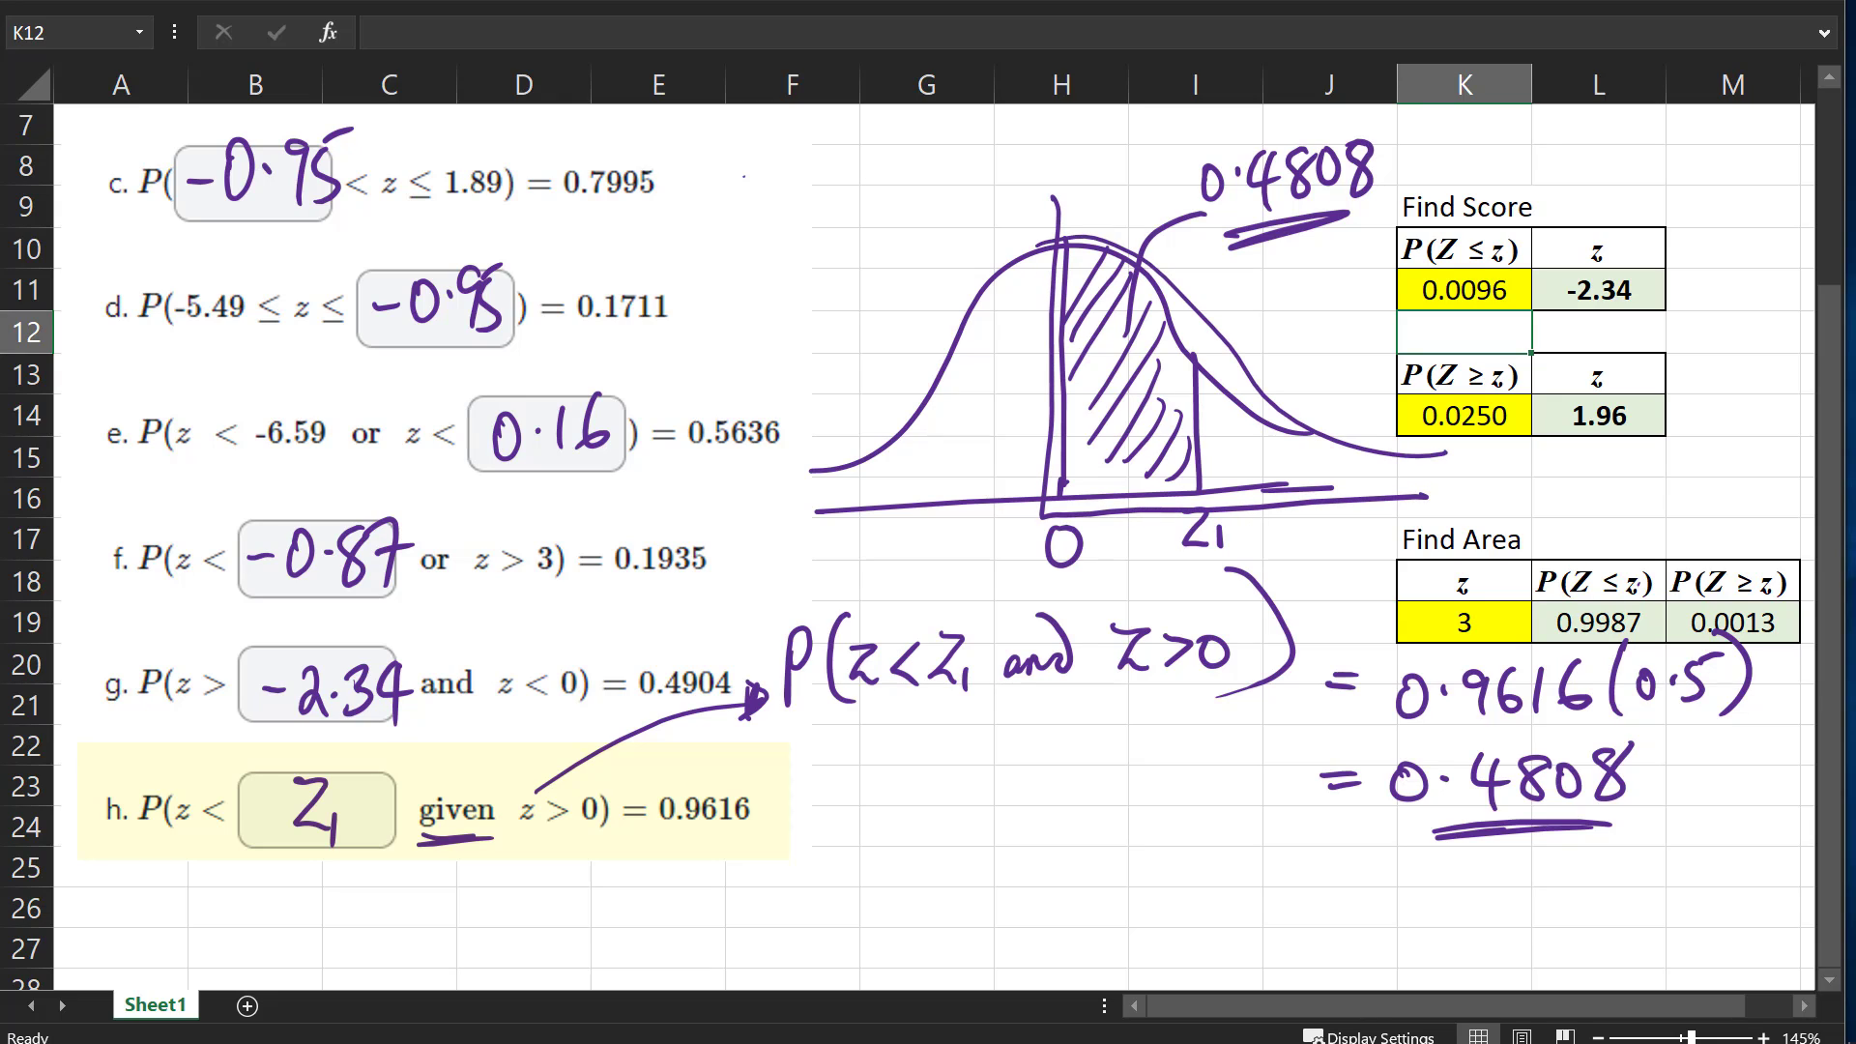
pyautogui.hotkey('ctrl', 'z')
pyautogui.hotkey('ctrl', 'z')
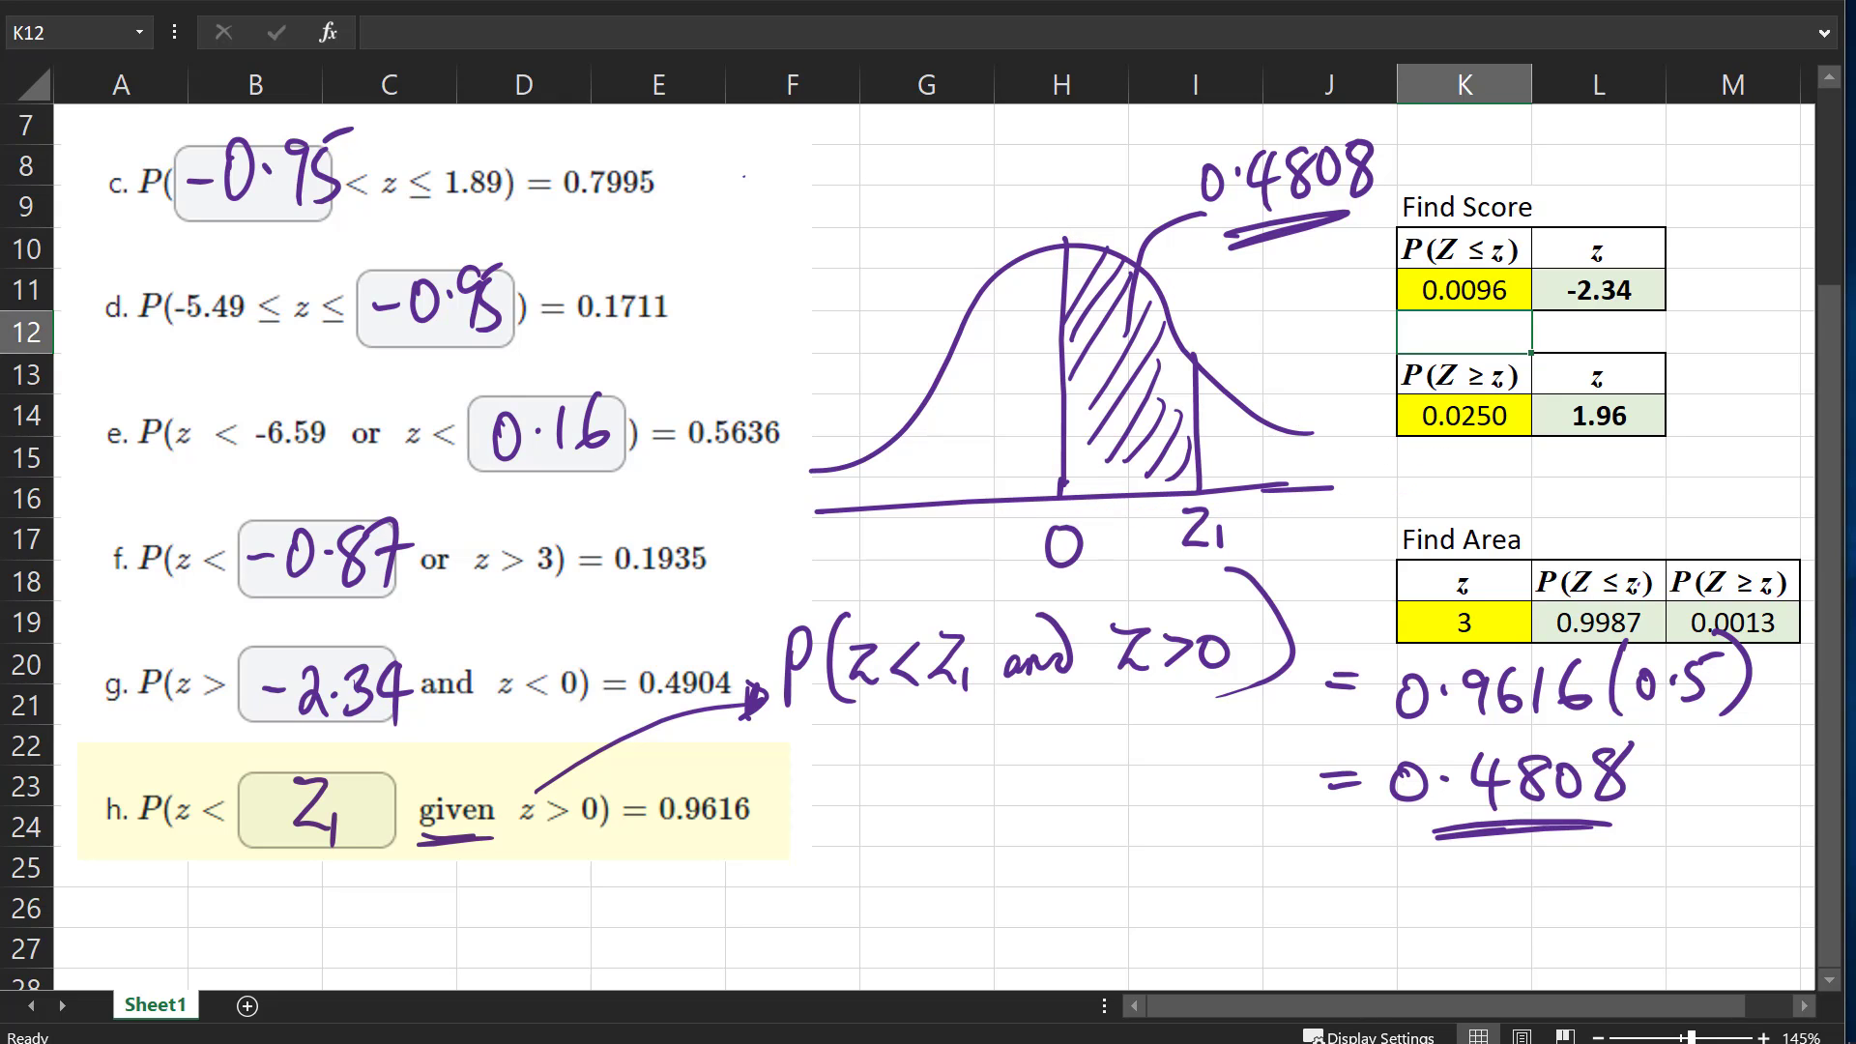
# Circle the 0.4808 label and draw an arrow pointing up from the tail area beyond z1
pyautogui.moveTo(1392, 130)
pyautogui.mouseDown()
pyautogui.moveTo(1141, 227)
pyautogui.moveTo(1353, 124)
pyautogui.mouseUp()
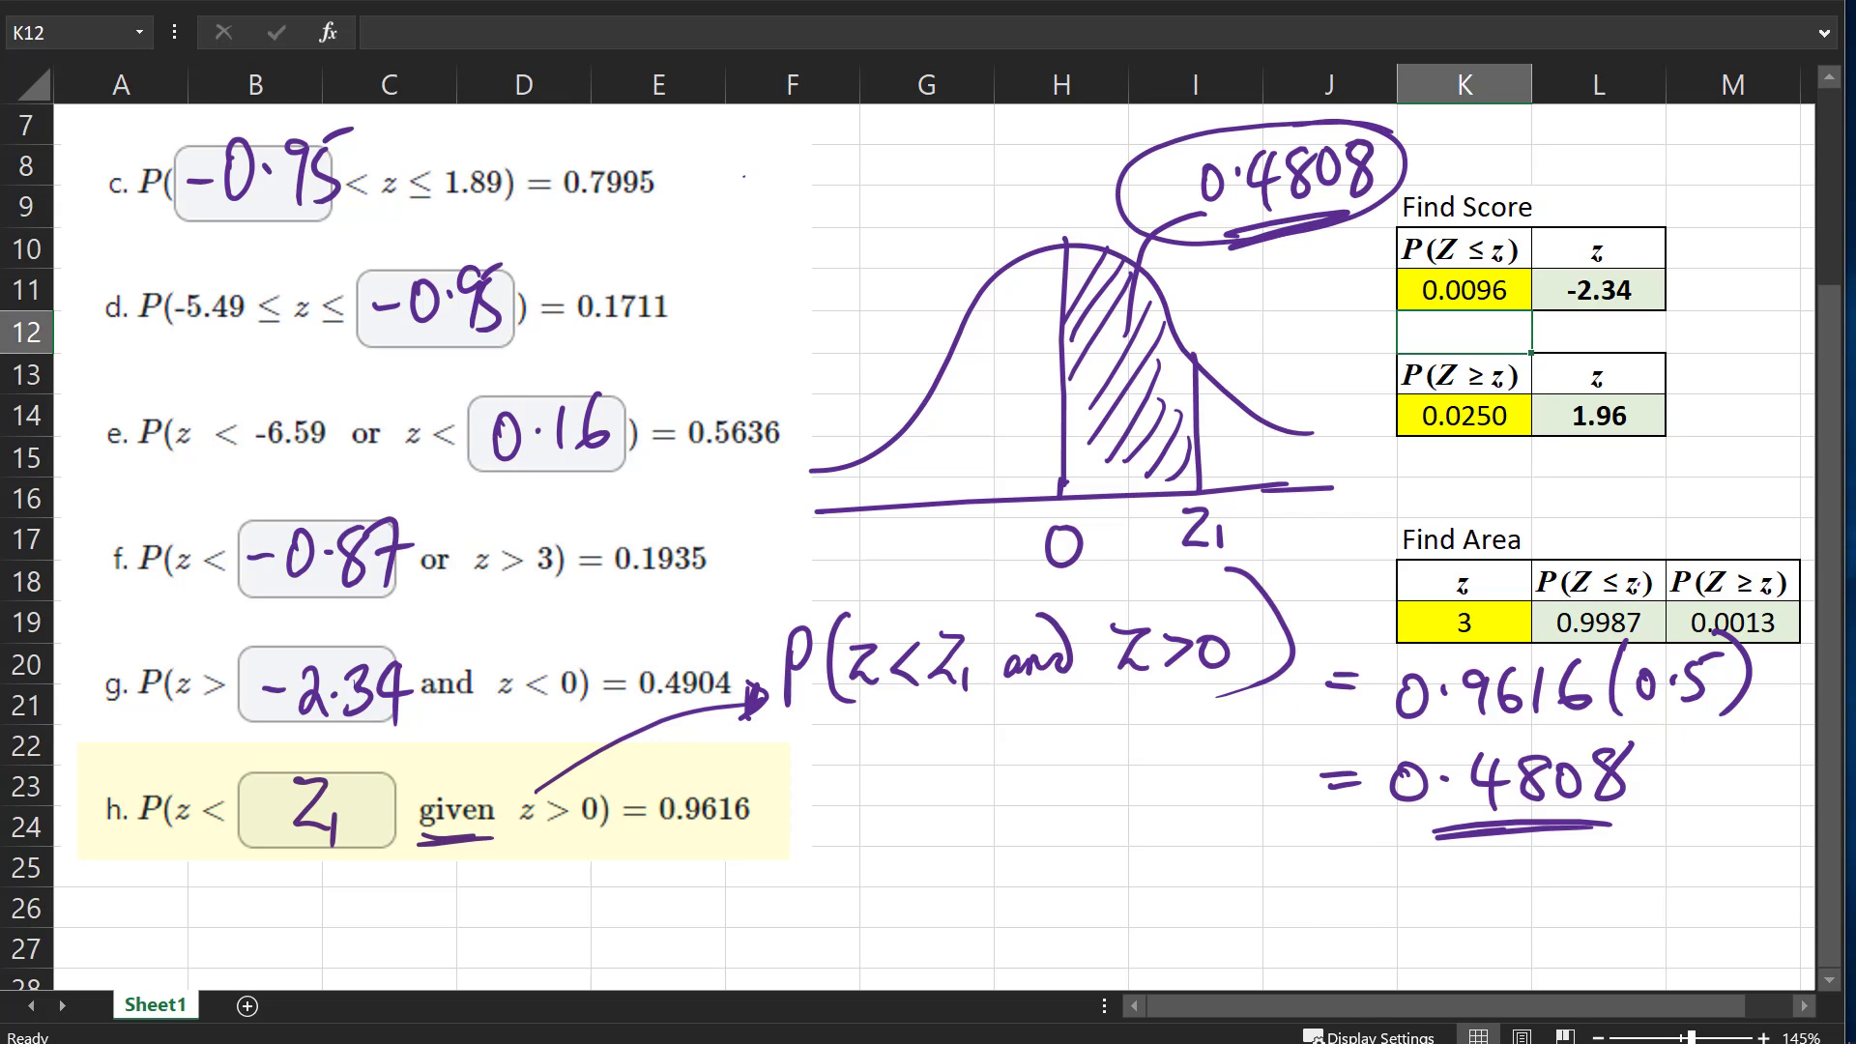
pyautogui.moveTo(1238, 444); pyautogui.dragTo(1278, 350)
# Enter the formula =.5-.4808 as the P(Z ≥ z) probability in cell K14 of the Find Score calculator
pyautogui.click(1484, 419)
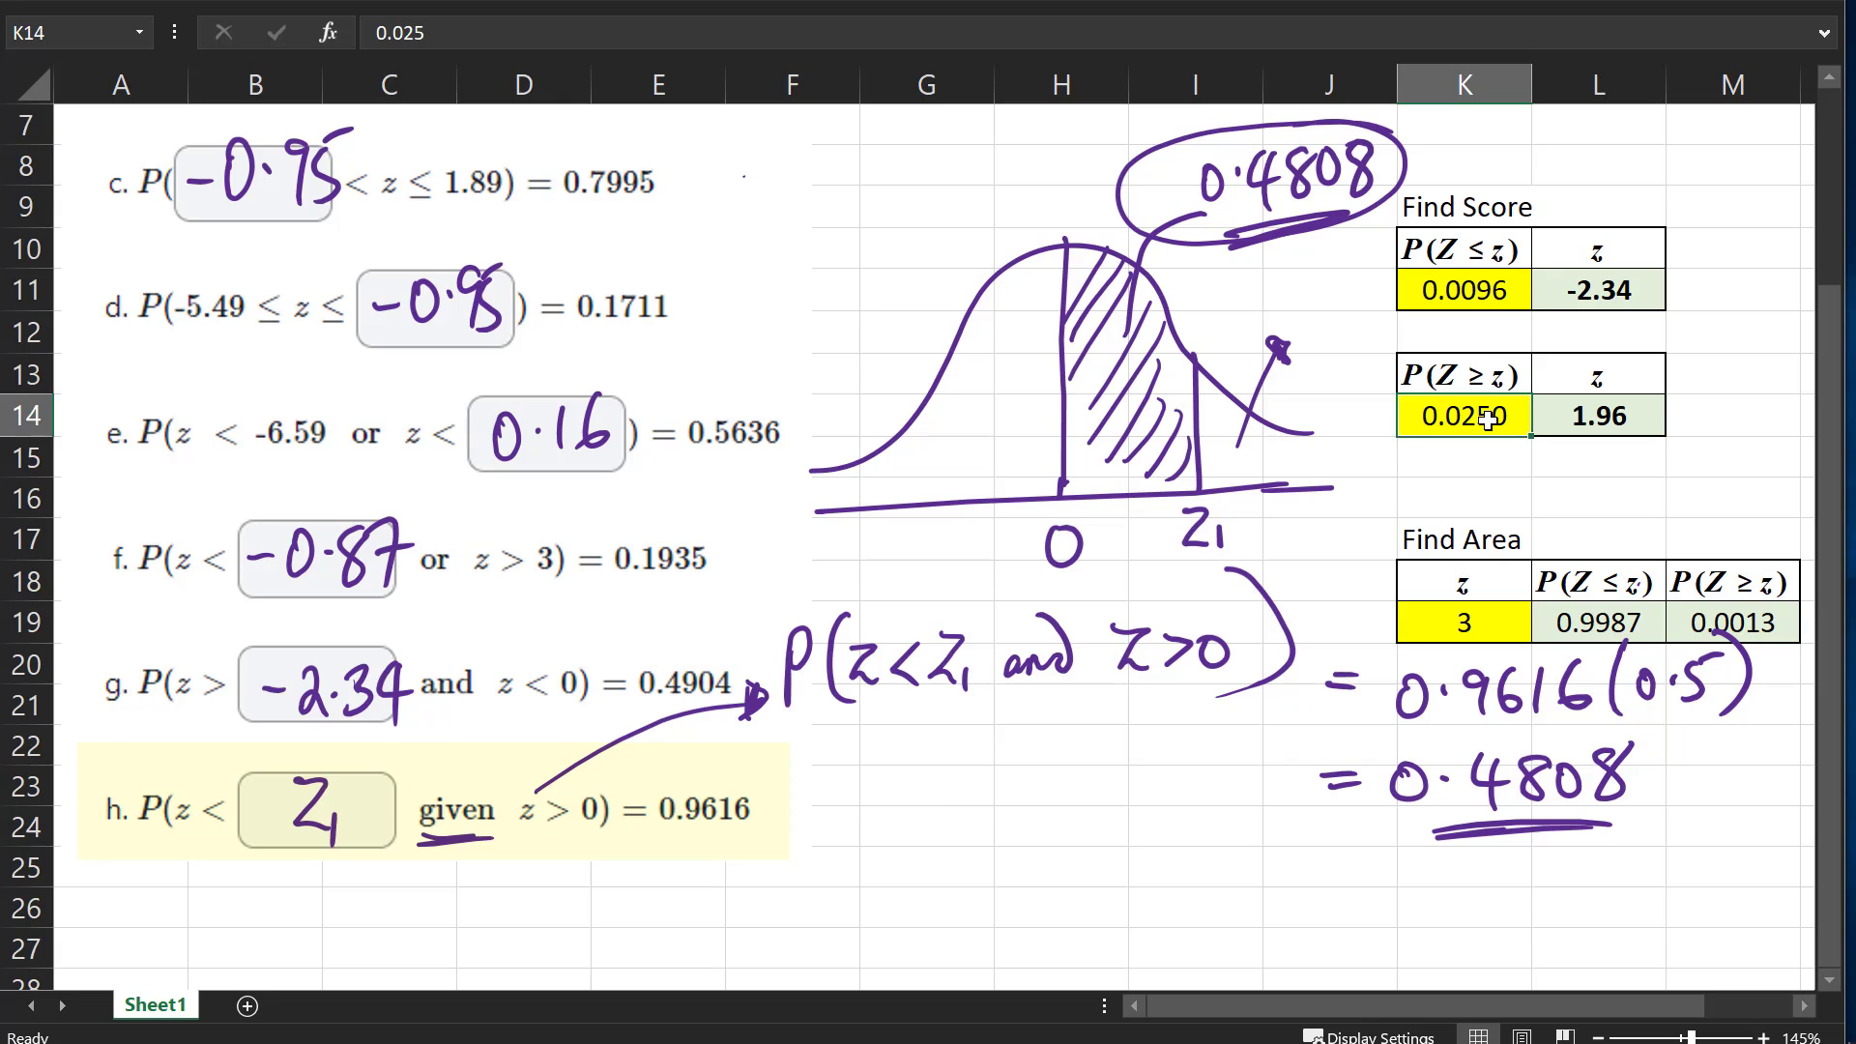
pyautogui.write('.5-')
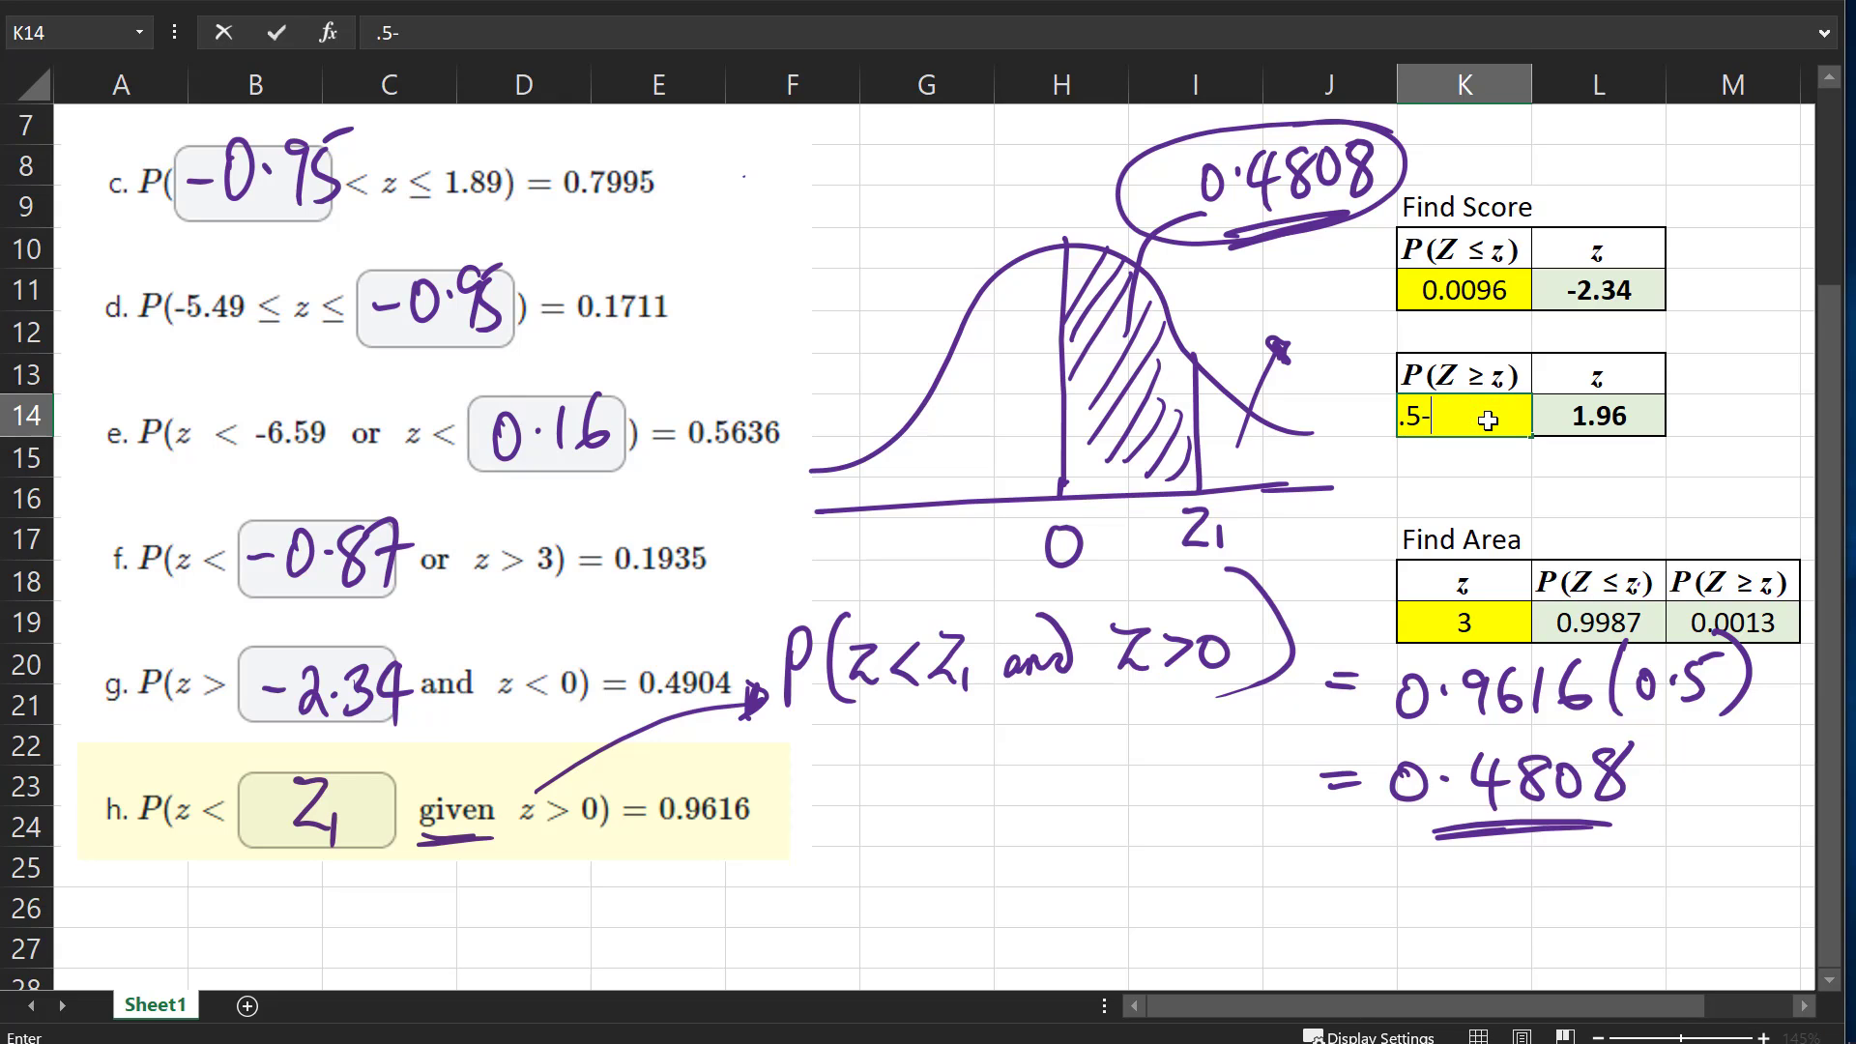
pyautogui.write('.4808')
pyautogui.press('F2')
pyautogui.press('Home')
pyautogui.write('=')
pyautogui.press('Return')
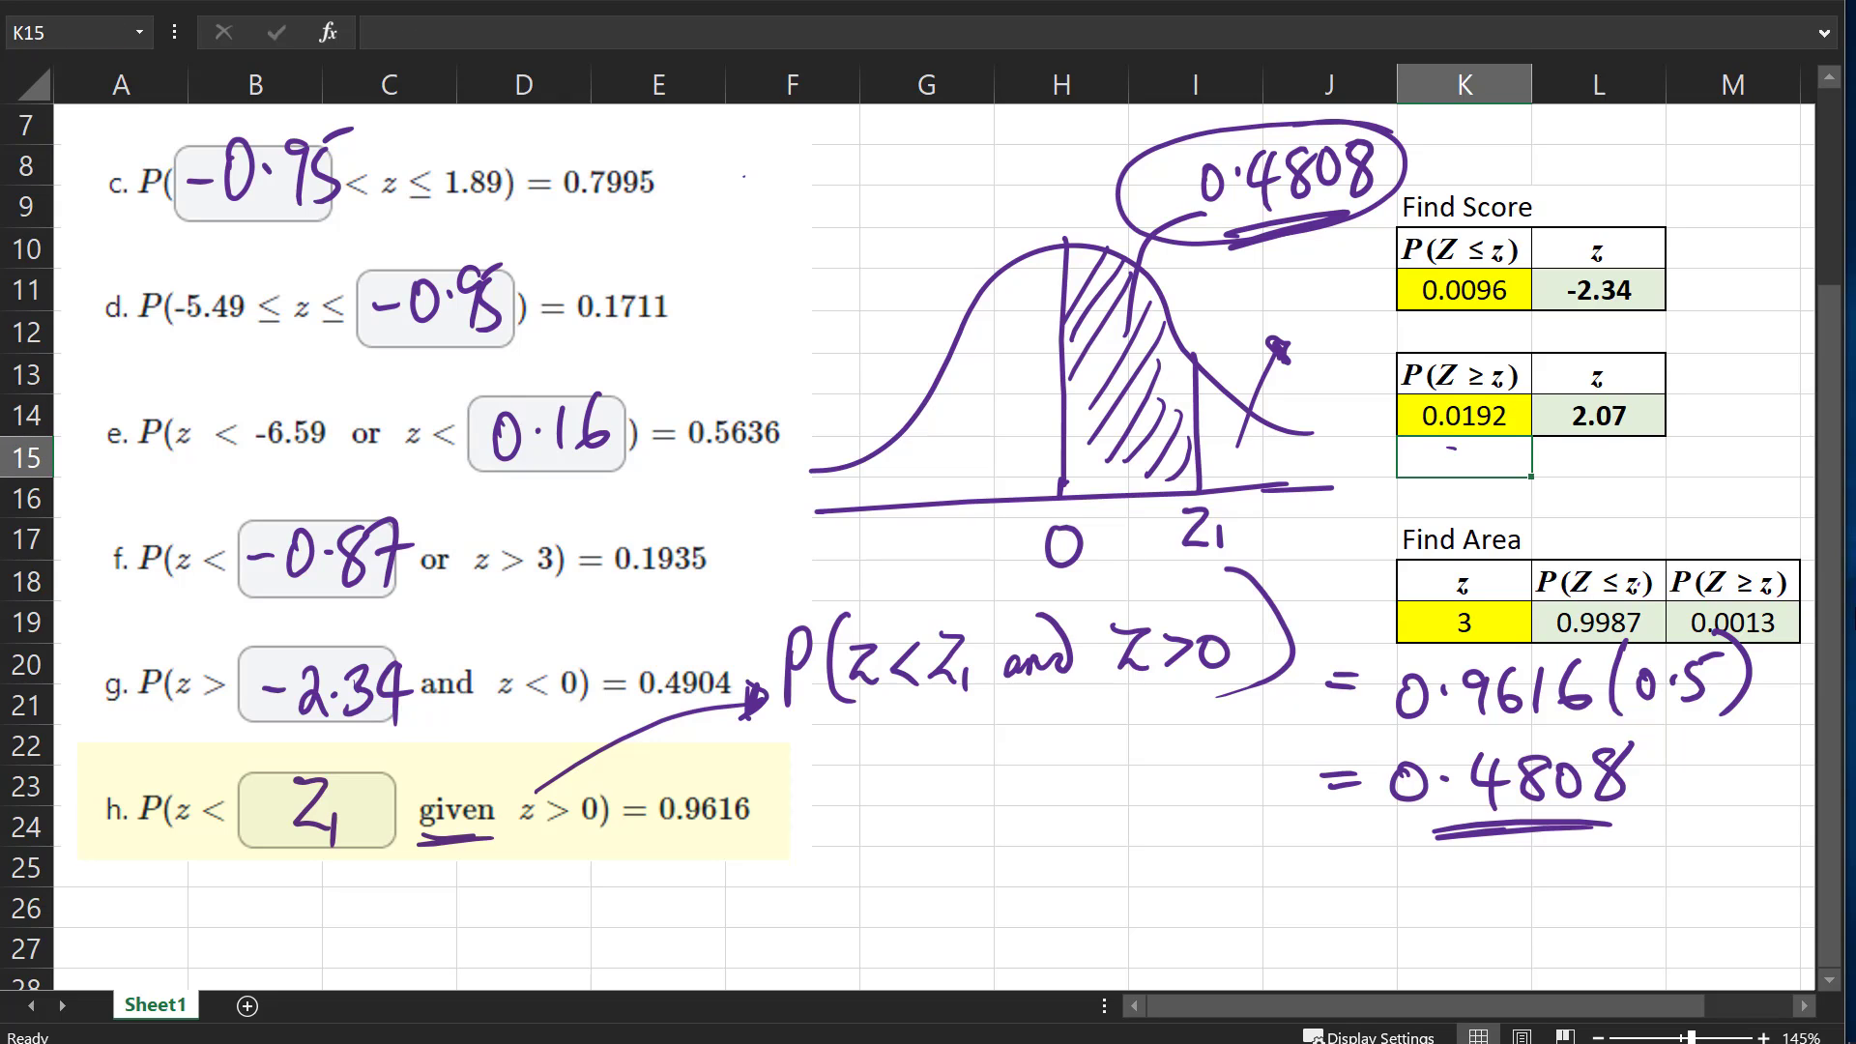
# Box the z score for P(Z ≥ z), and replace z1 in problem h's blank with an underlined 2.07
pyautogui.moveTo(1450, 448)
pyautogui.mouseDown()
pyautogui.moveTo(1431, 431)
pyautogui.moveTo(1521, 410)
pyautogui.mouseUp()
pyautogui.moveTo(1657, 350)
pyautogui.mouseDown()
pyautogui.moveTo(1537, 360)
pyautogui.moveTo(1661, 470)
pyautogui.moveTo(1643, 348)
pyautogui.mouseUp()
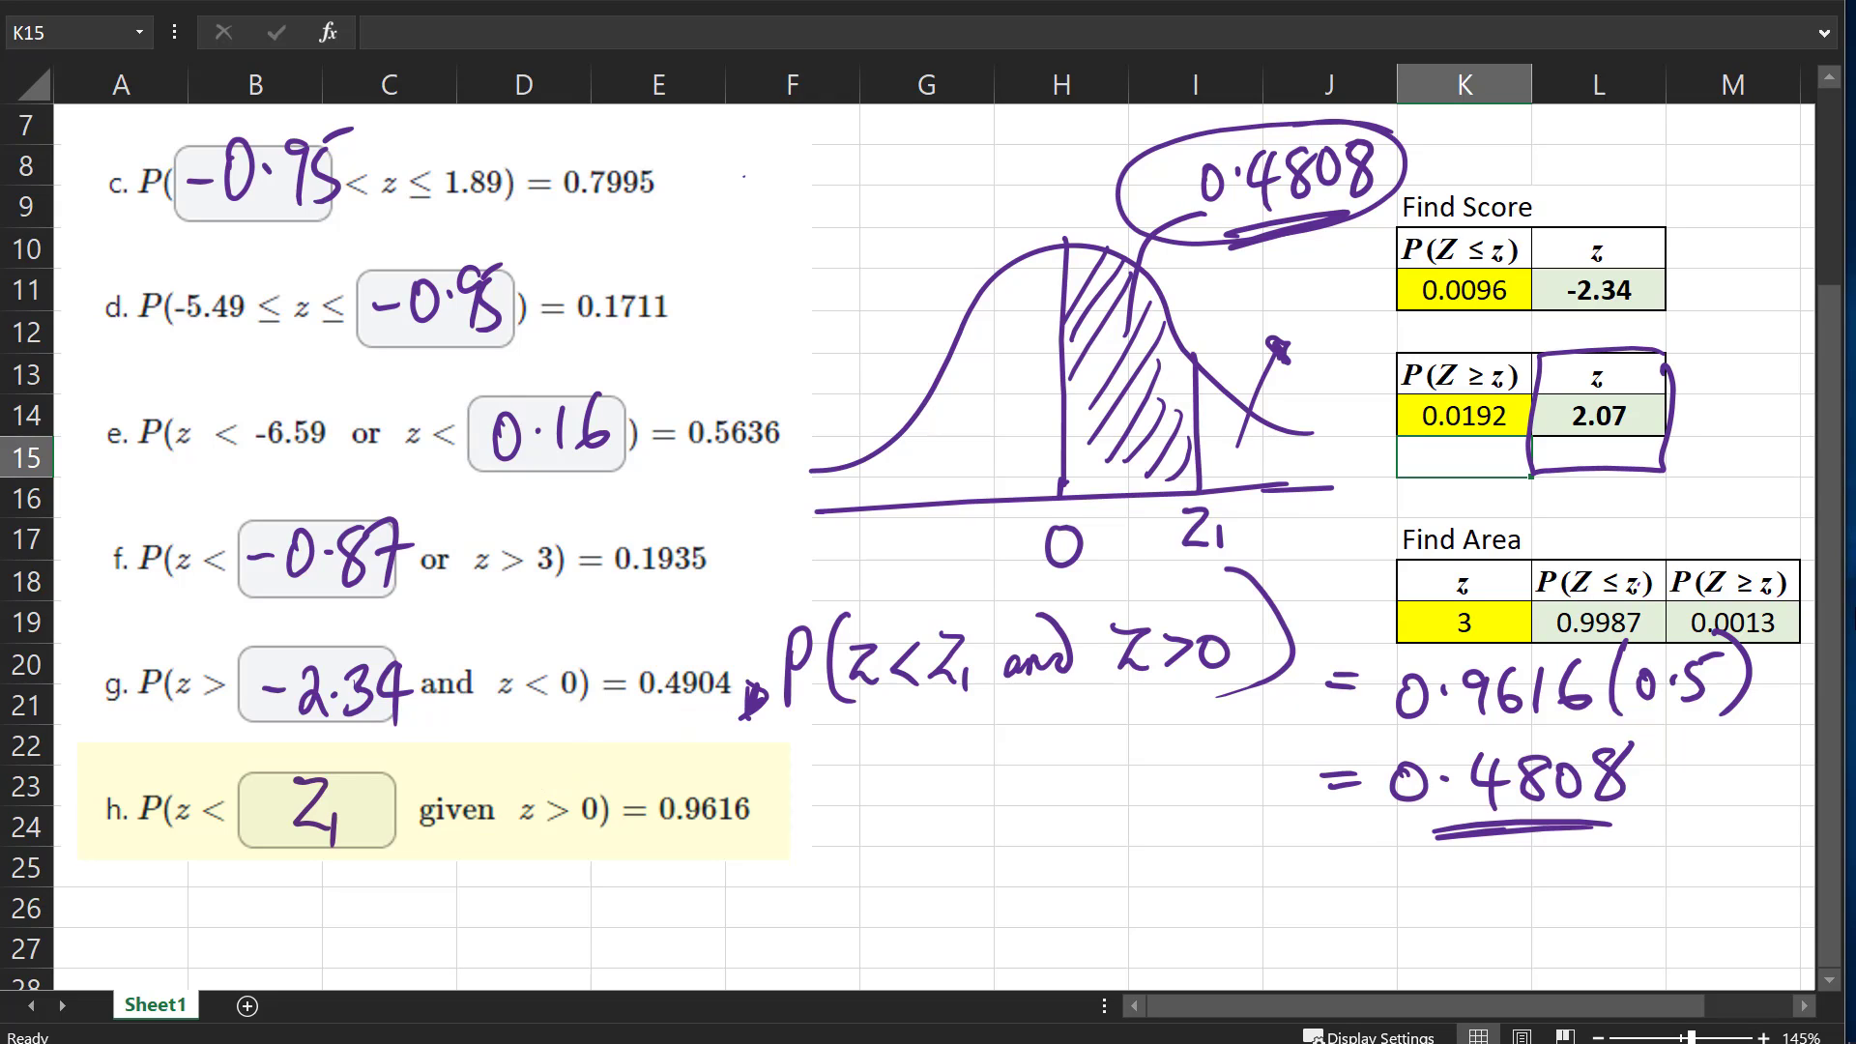
pyautogui.moveTo(257, 791)
pyautogui.mouseDown()
pyautogui.moveTo(290, 840)
pyautogui.moveTo(331, 786)
pyautogui.moveTo(365, 839)
pyautogui.mouseUp()
pyautogui.click(293, 815)
pyautogui.moveTo(262, 891); pyautogui.dragTo(383, 876)
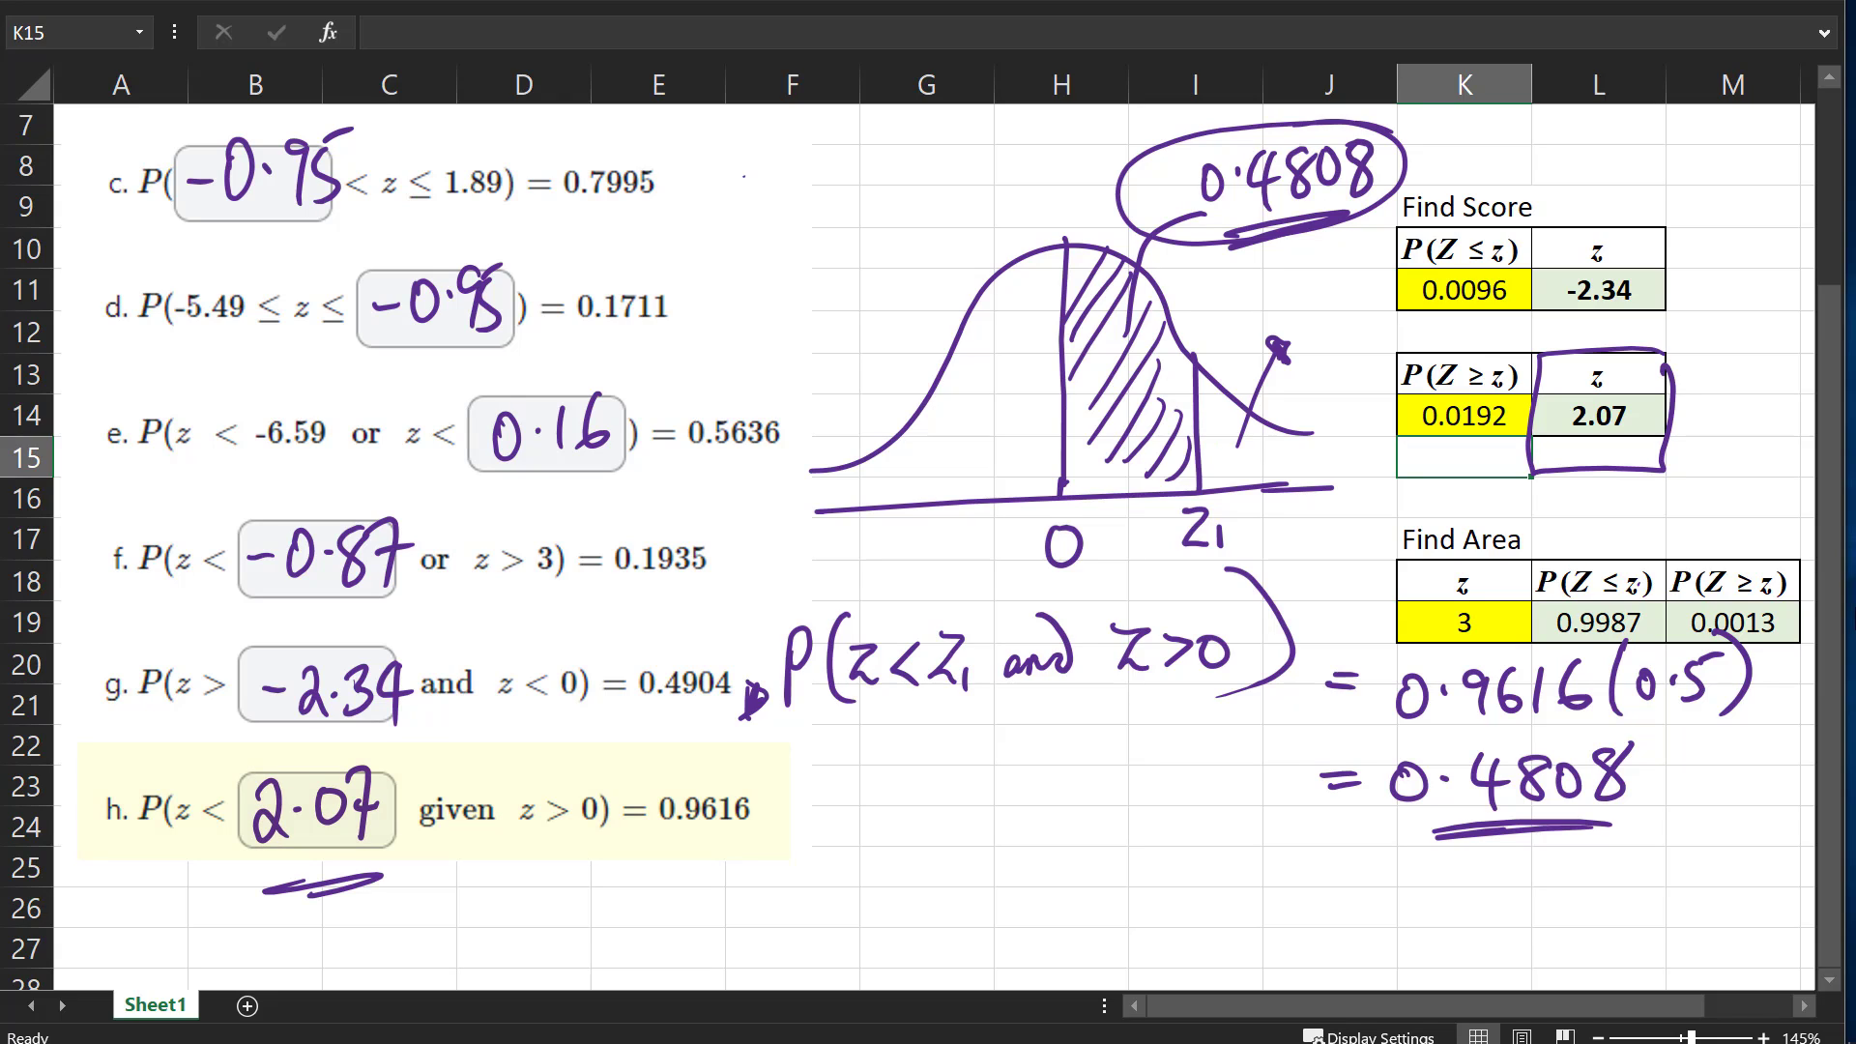